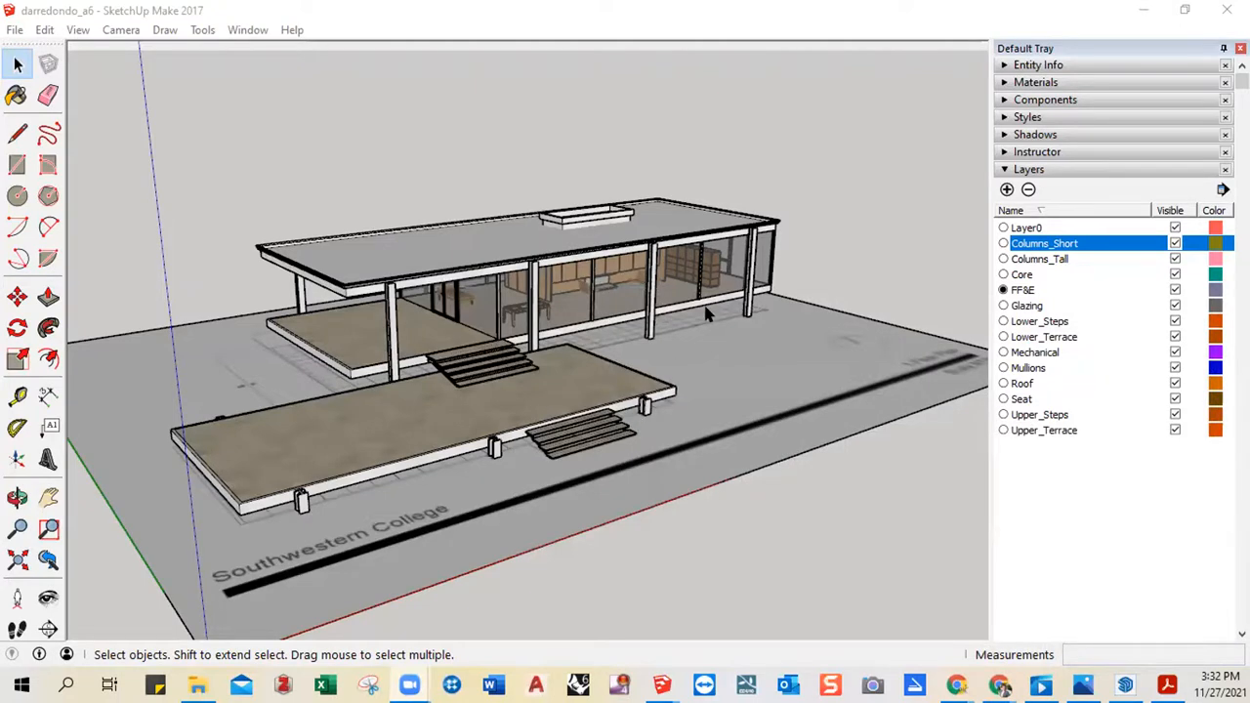
- Hide Layer0 and place a horizontal section plane on the house's roof surface
left_click(1175, 228)
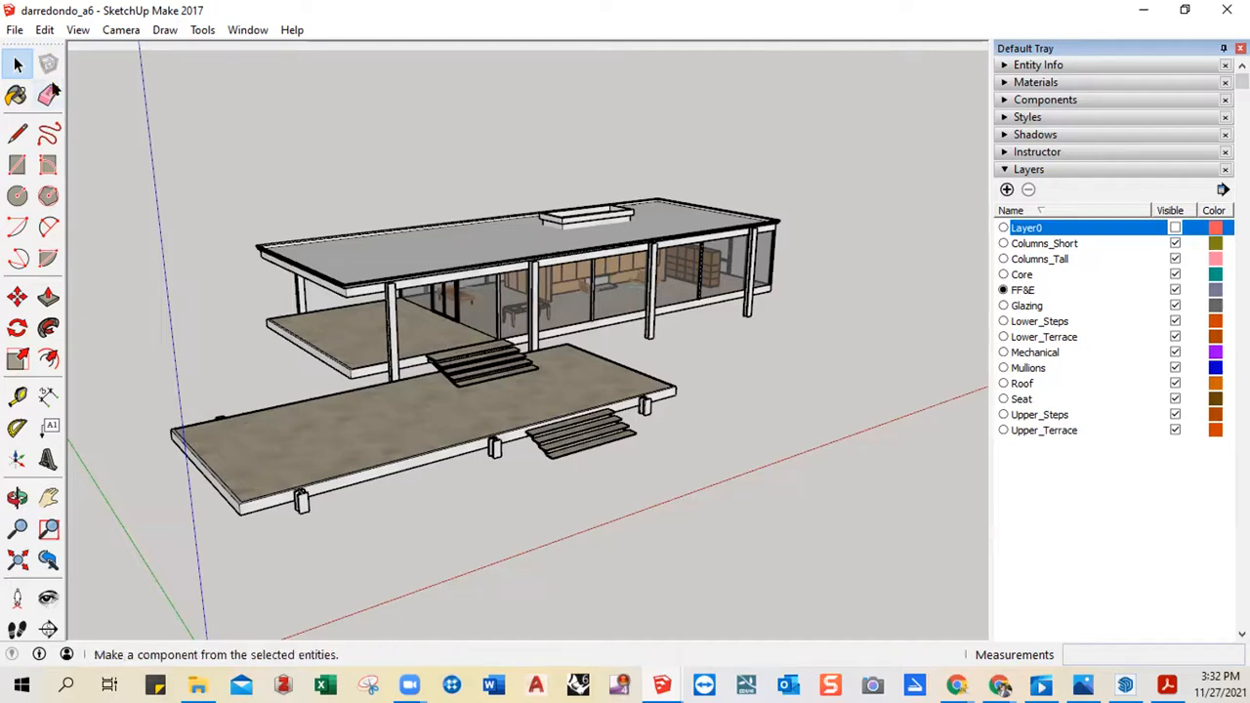
left_click(47, 630)
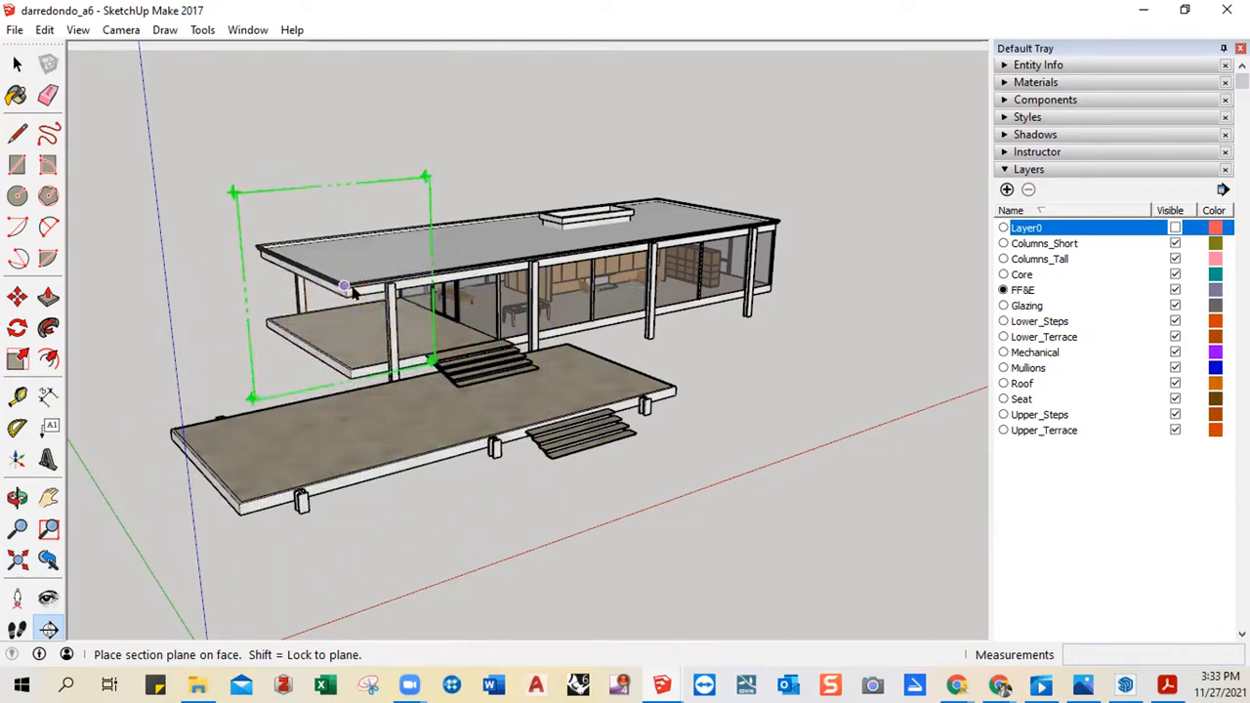
left_click(479, 242)
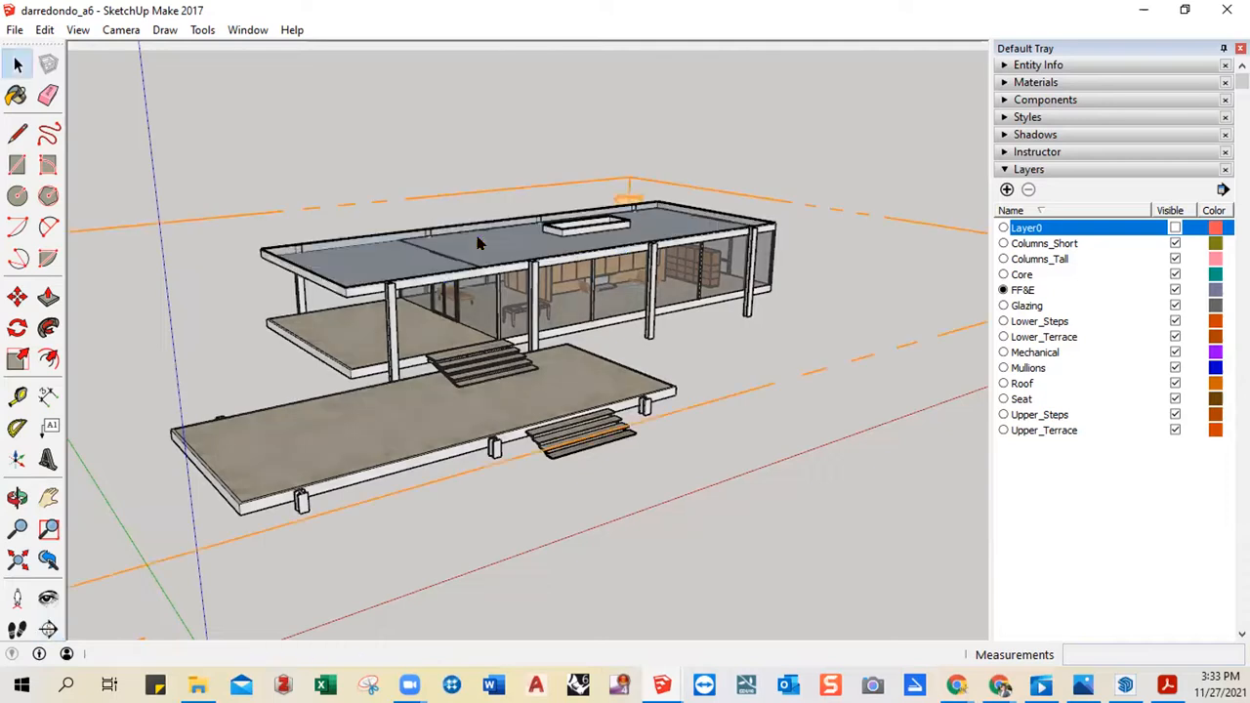
- Move the section plane vertically down about 10' 5 1/2" to the floor level of the house
scroll(146, 274, "down", 3)
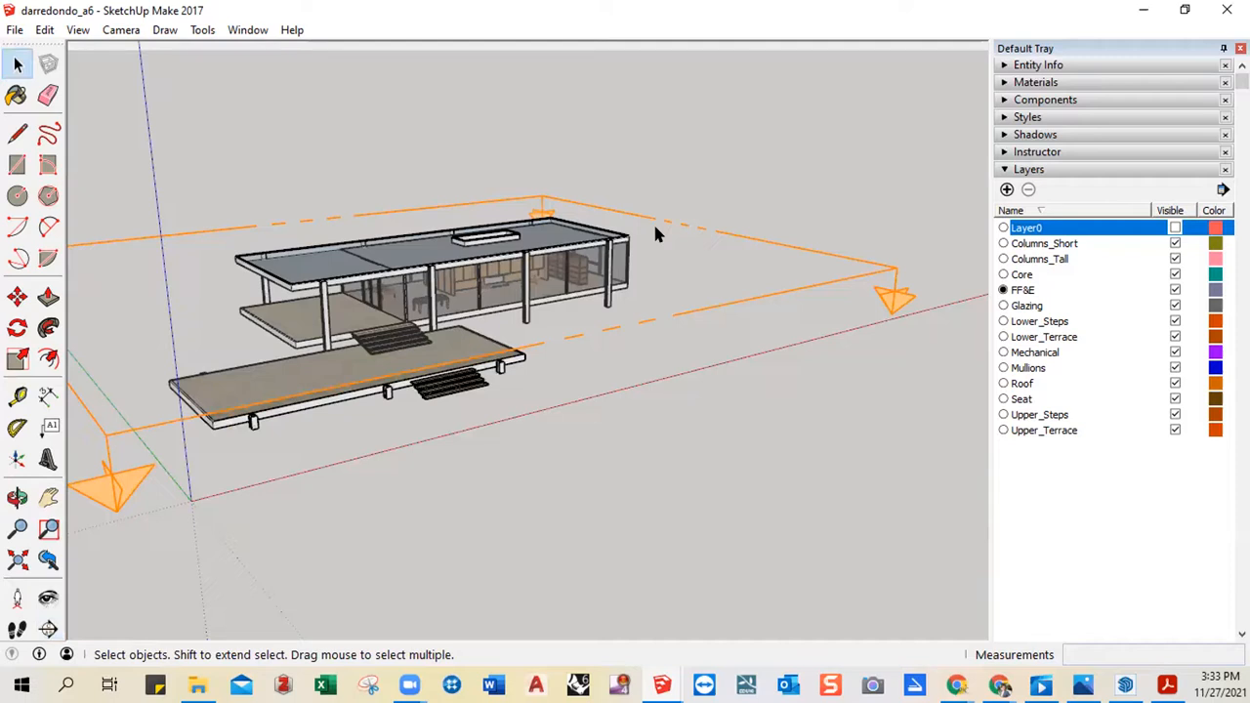
scroll(513, 342, "down", 4)
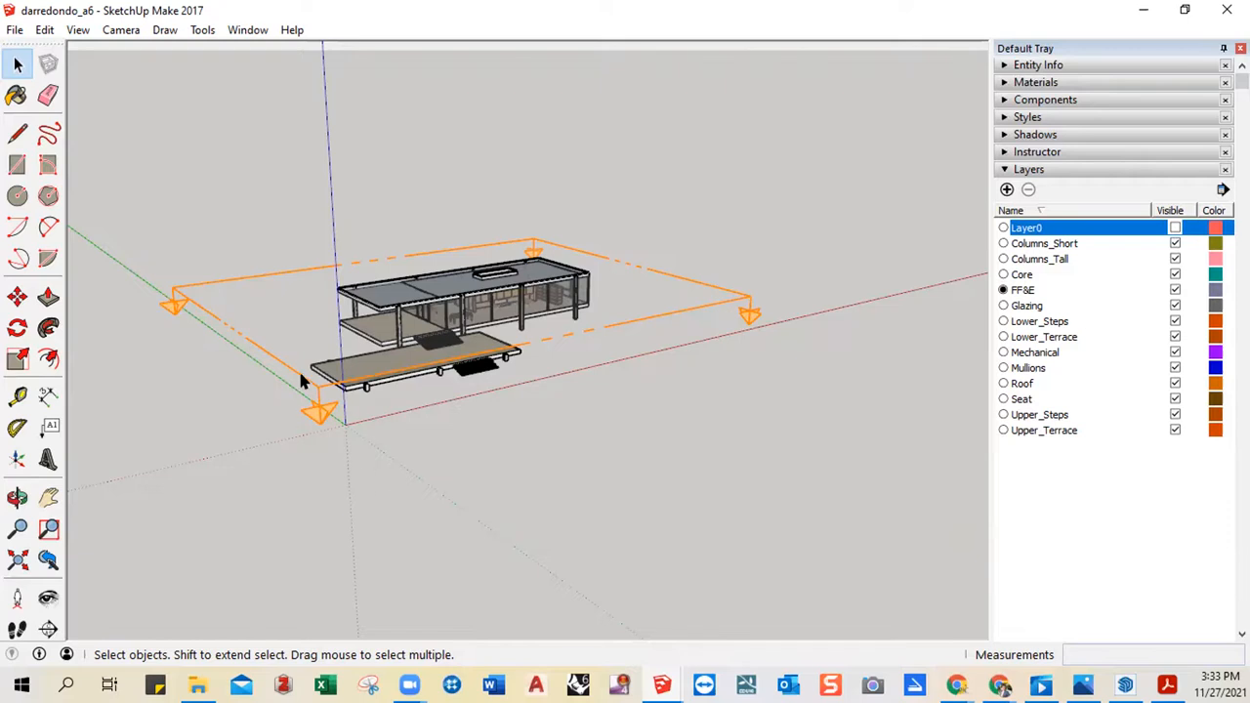
scroll(301, 366, "up", 2)
scroll(350, 253, "up", 2)
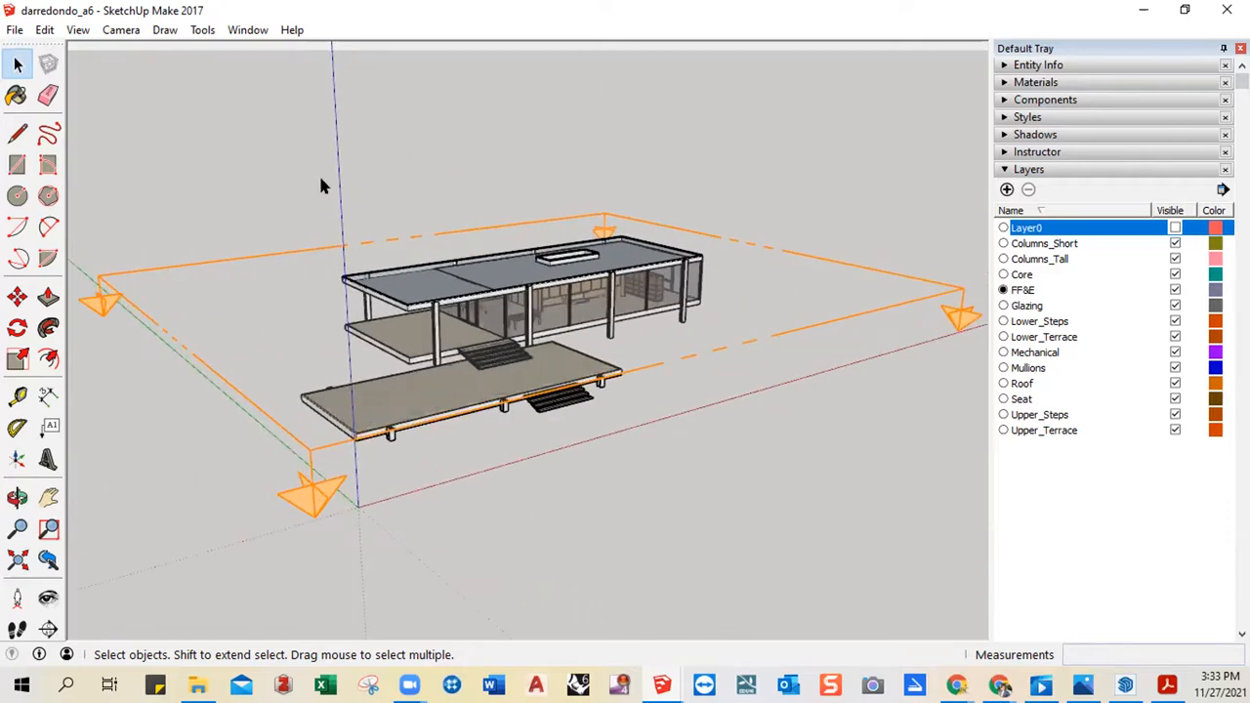
left_click(781, 333)
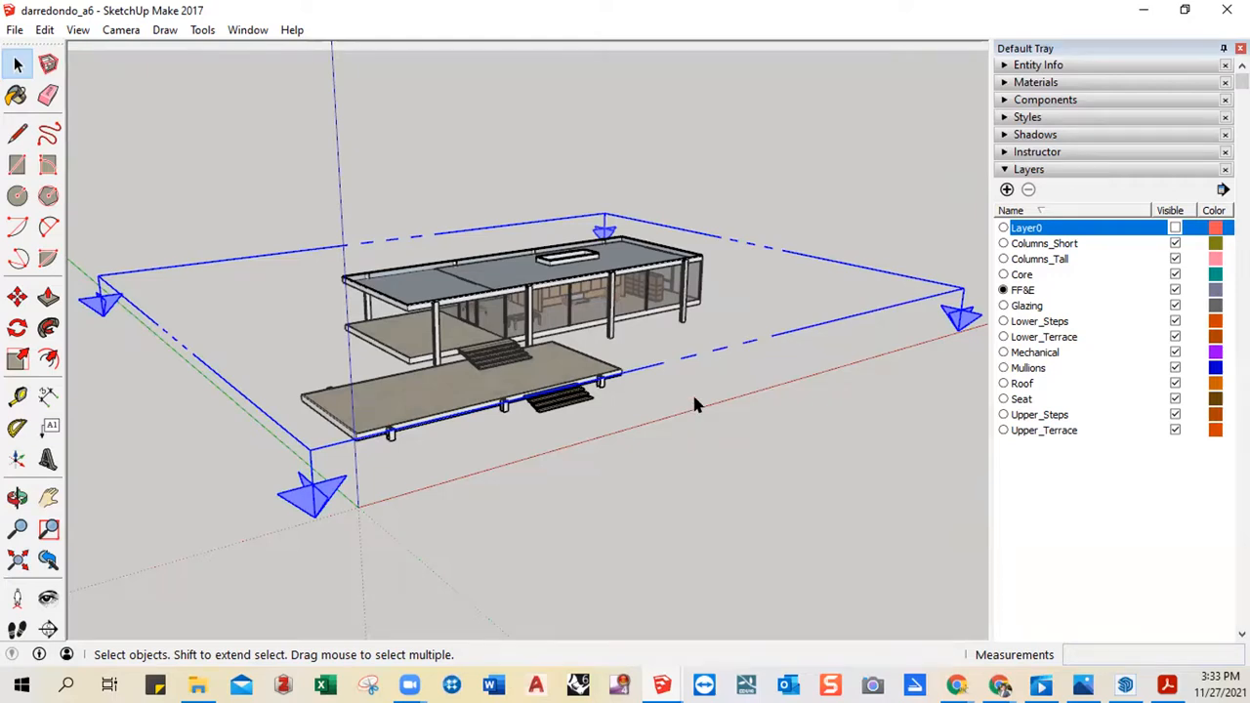
key("m")
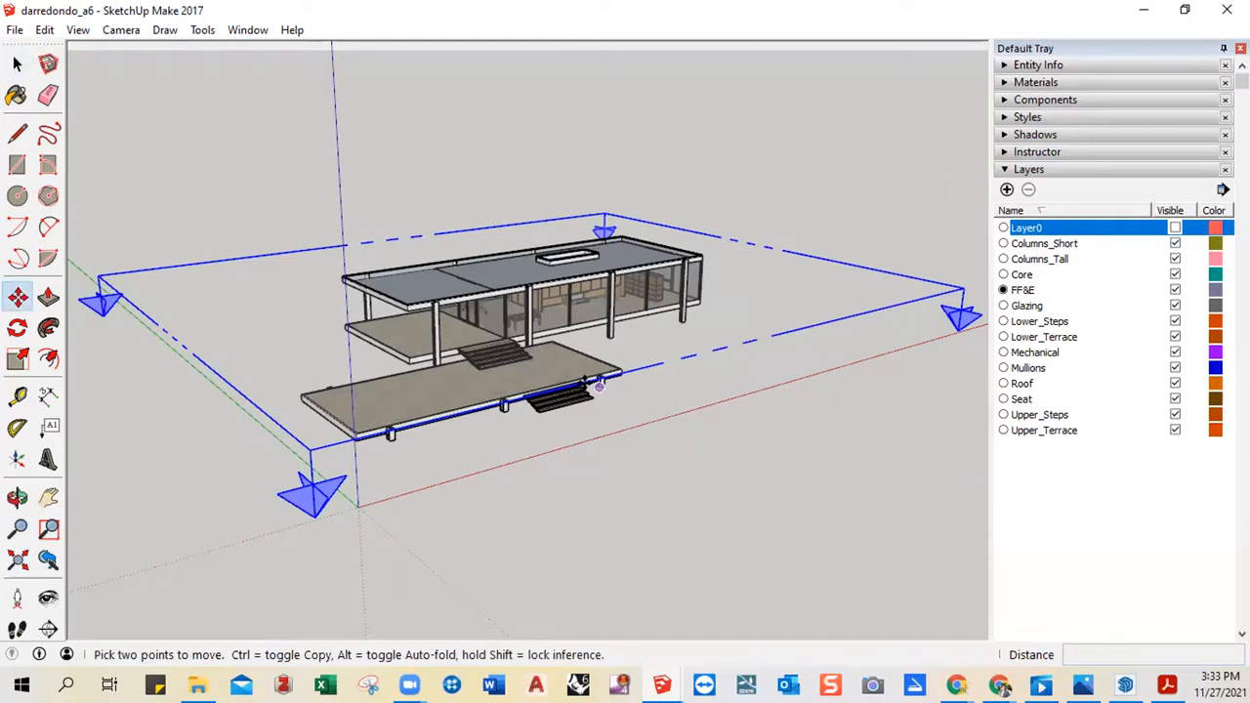
left_click(664, 358)
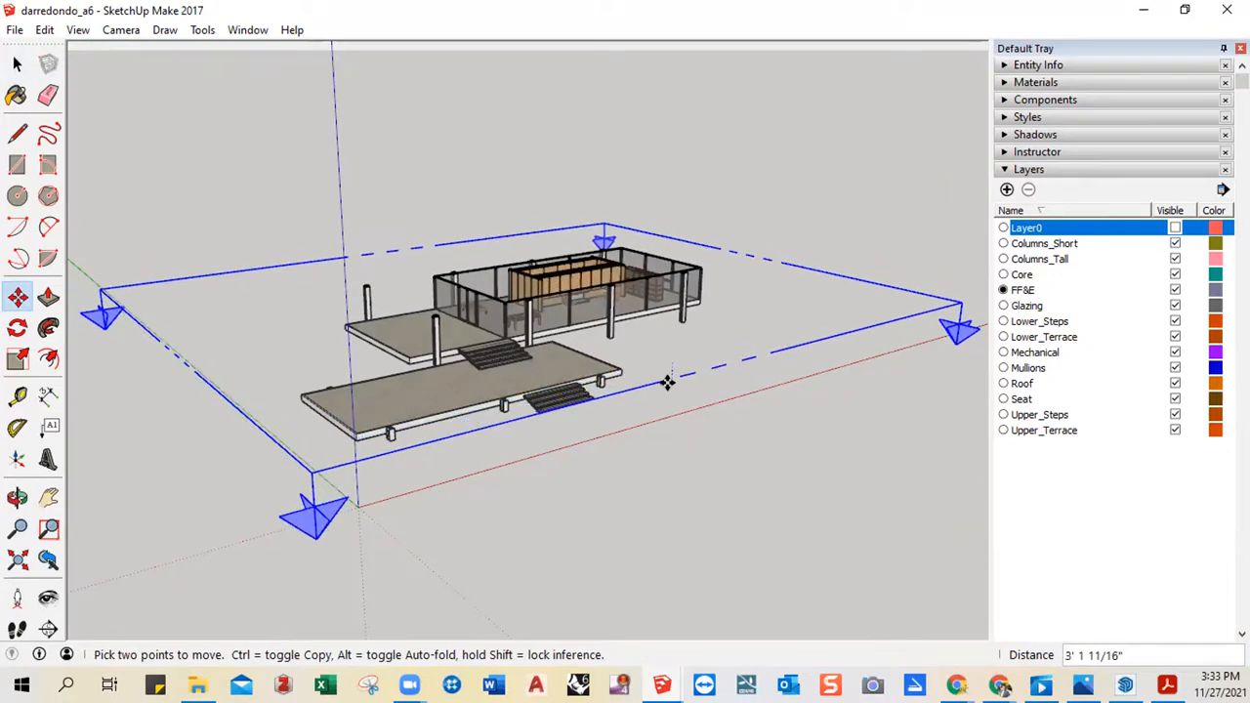
key("Escape")
left_click(667, 348)
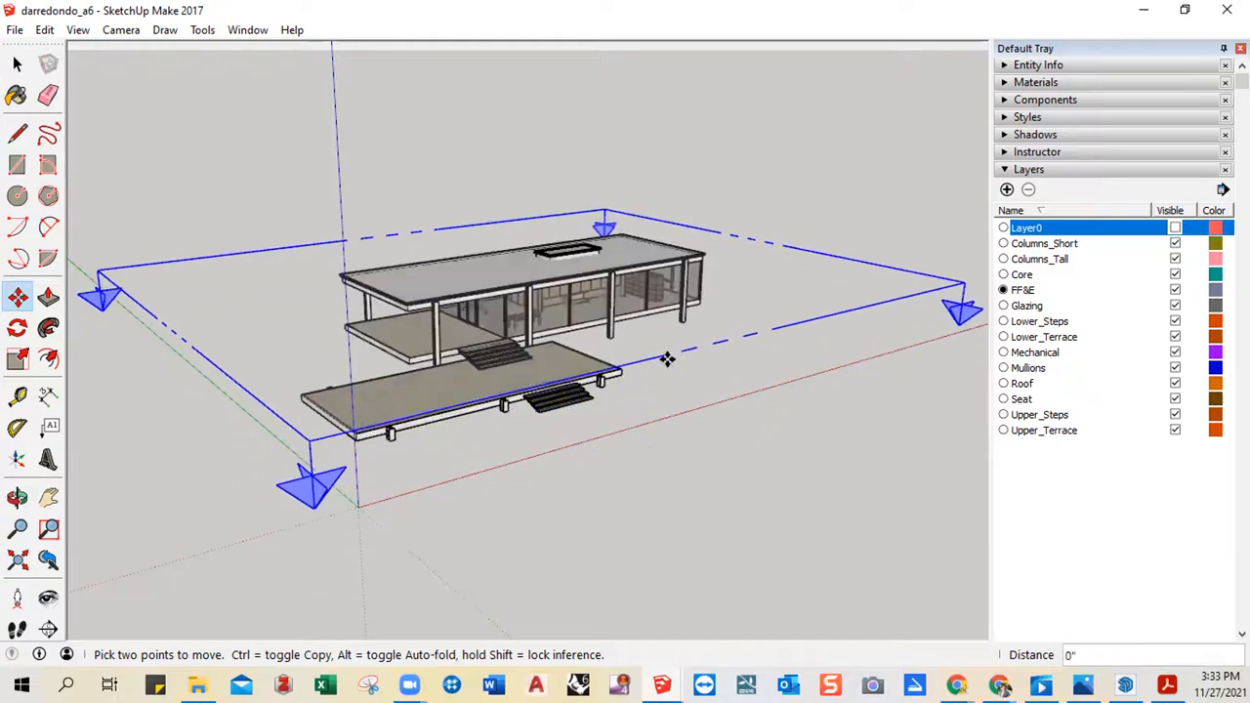
middle_click_drag(668, 406, 647, 469)
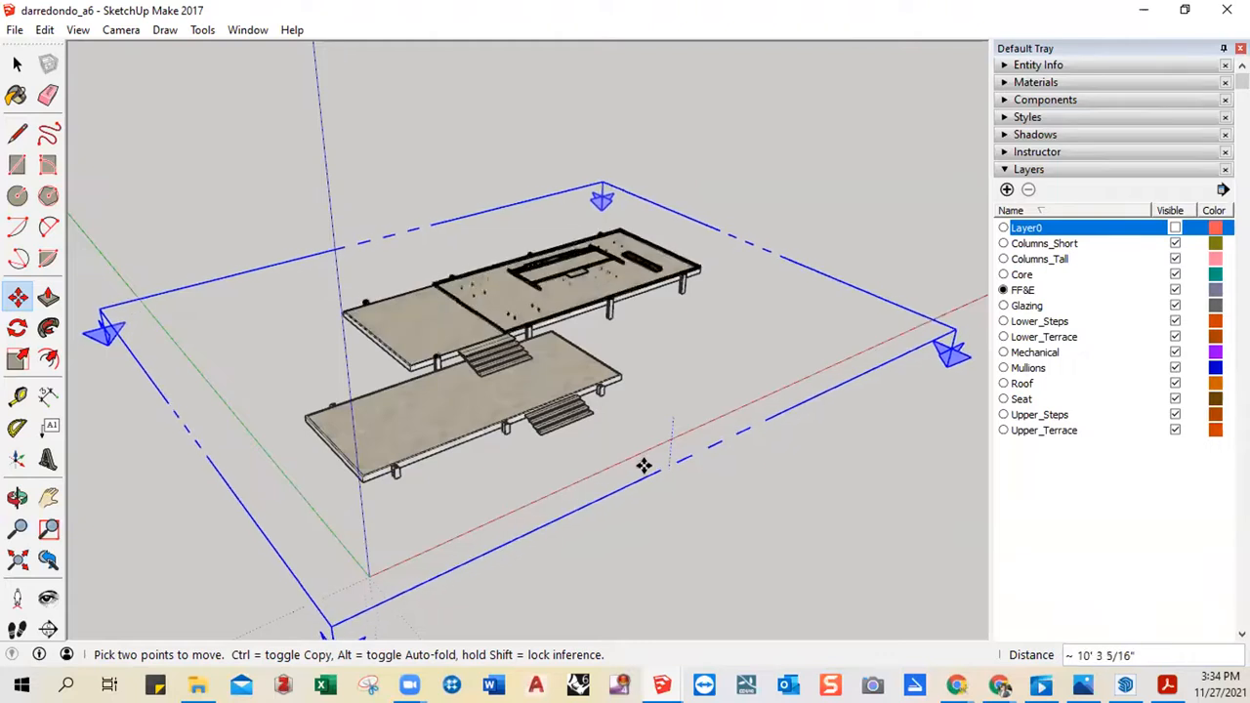
left_click(643, 466)
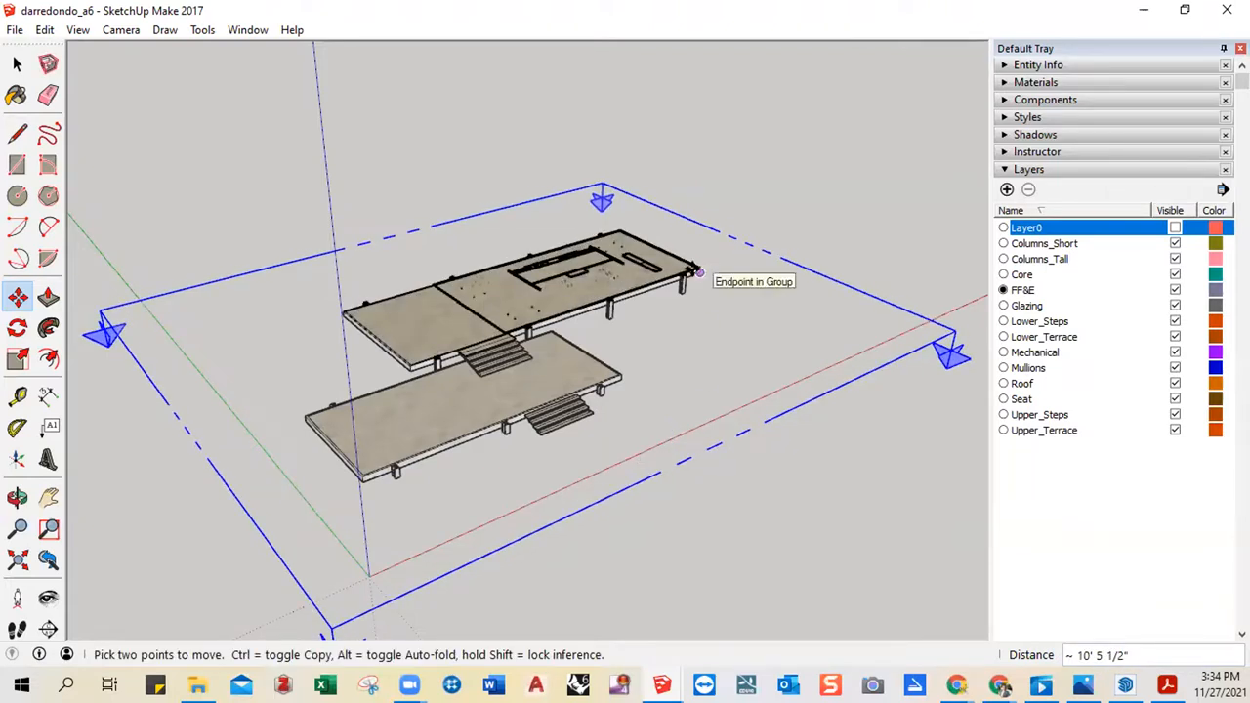
- Raise the section plane 4' along the blue axis to cut through the house above the floor
left_click(776, 419)
type("4'")
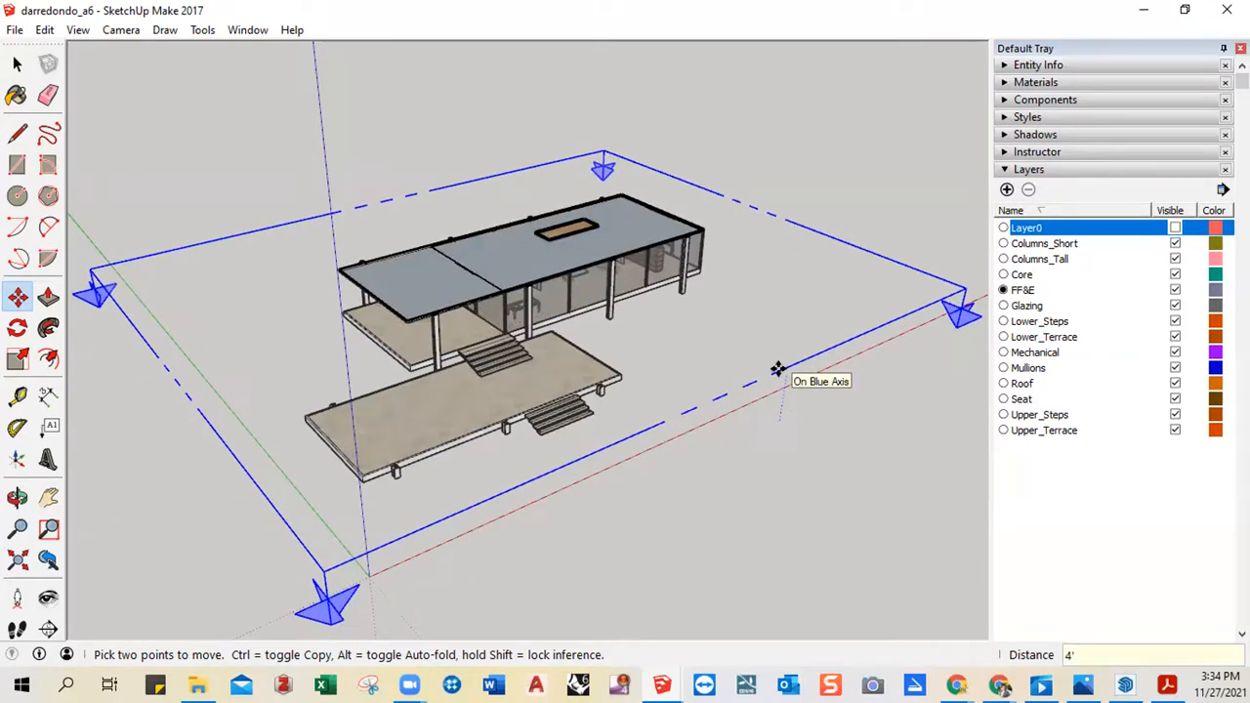
key("Return")
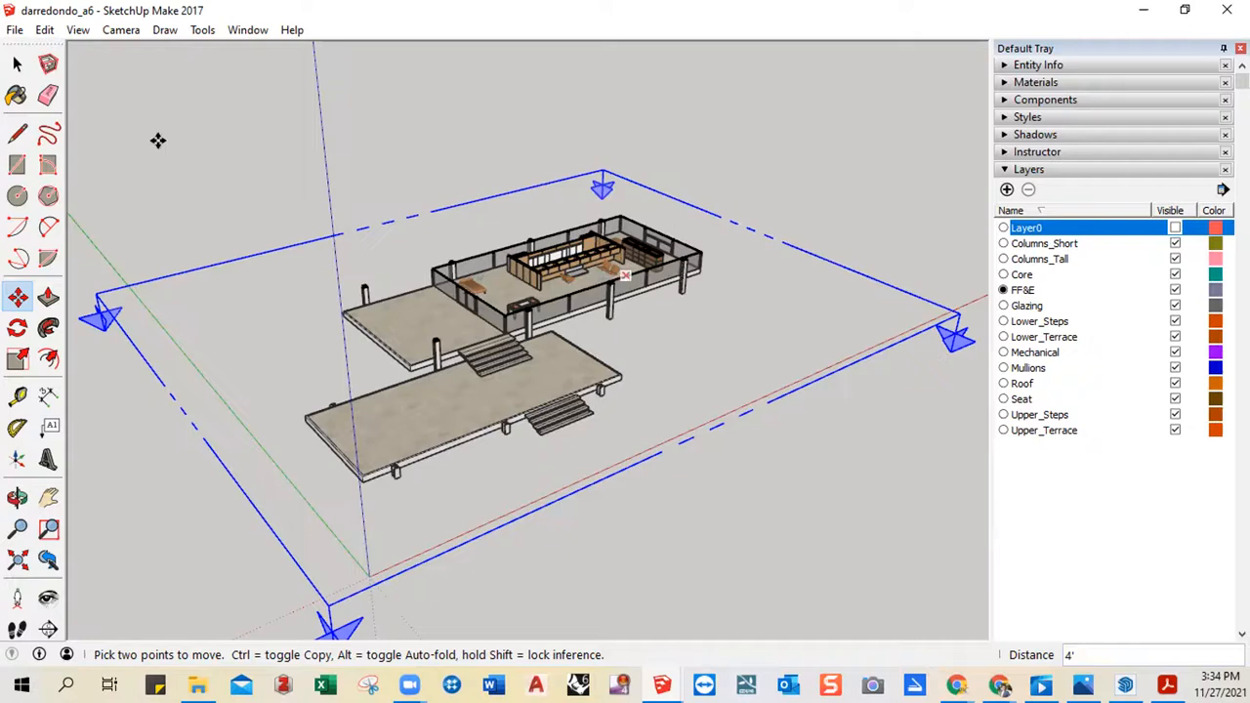
- Set the camera to the Top standard view with Parallel Projection
left_click(121, 29)
mouse_move(321, 92)
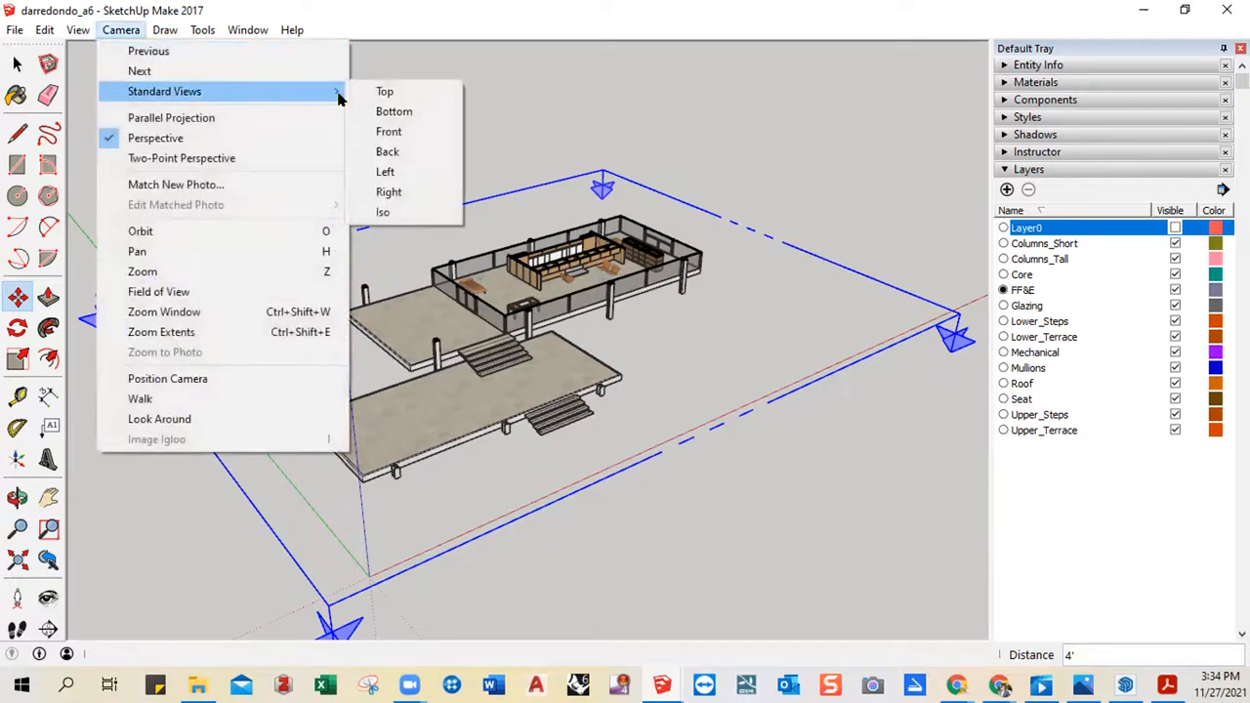
left_click(377, 92)
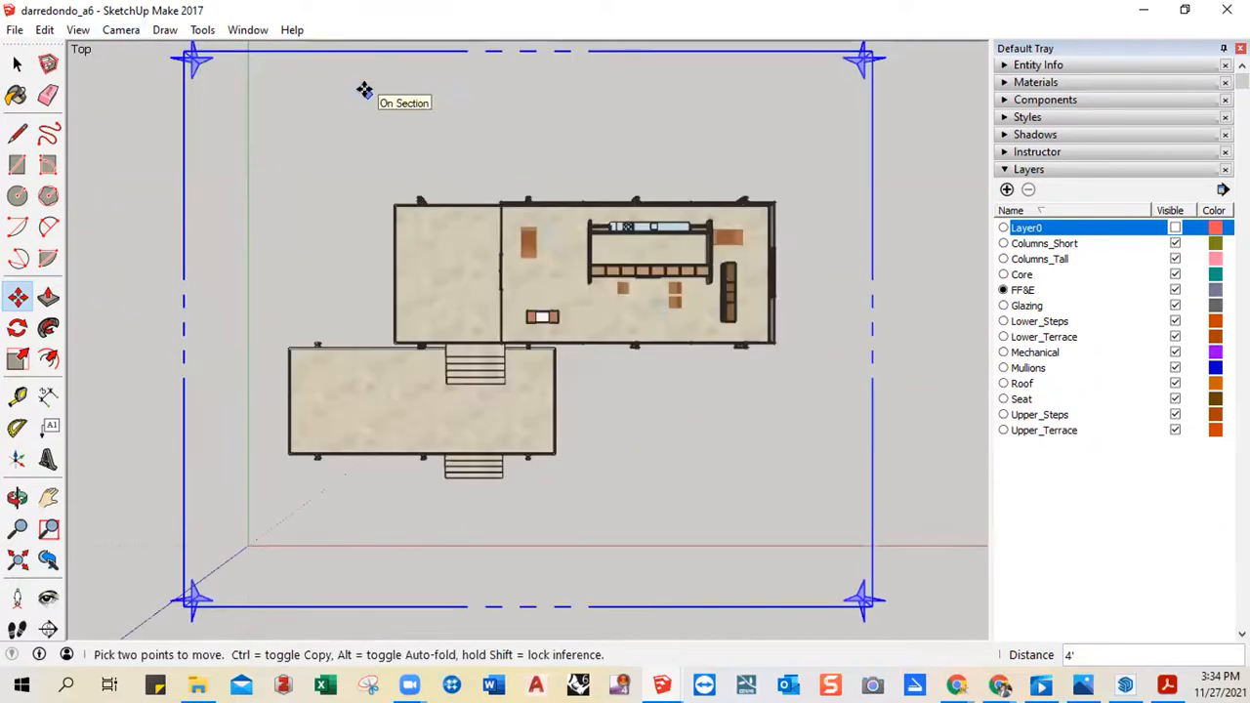
left_click(114, 29)
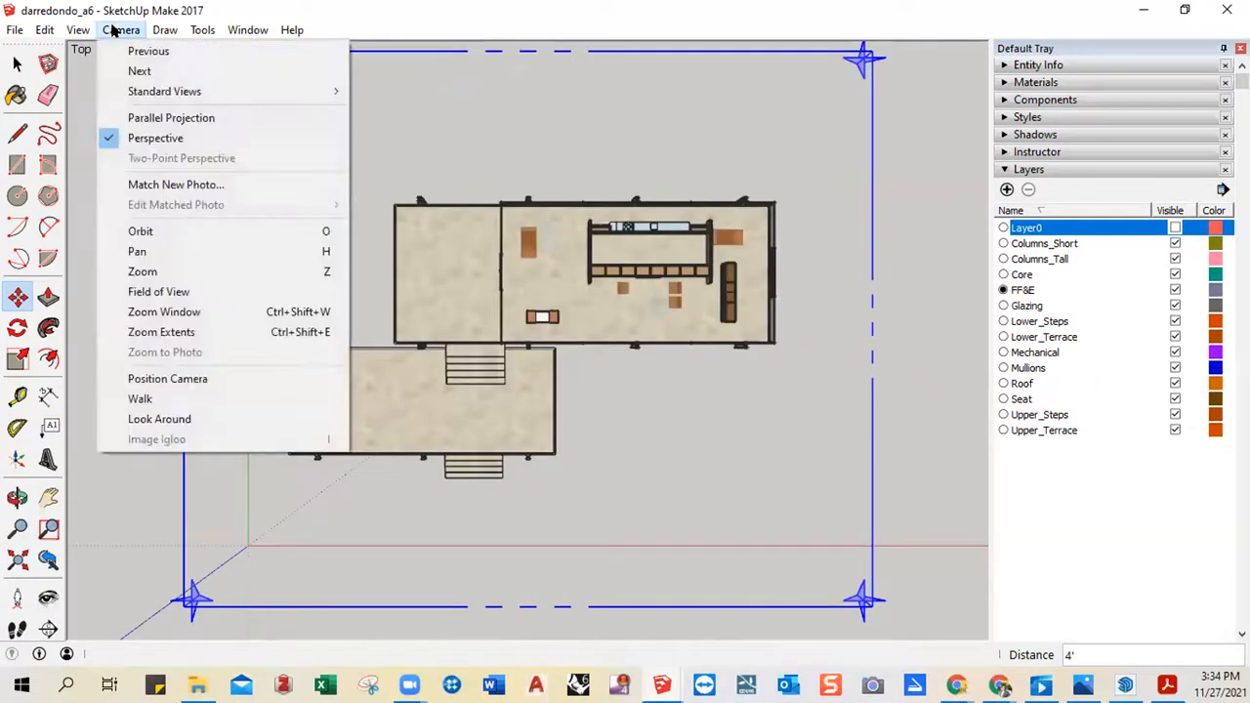
left_click(123, 119)
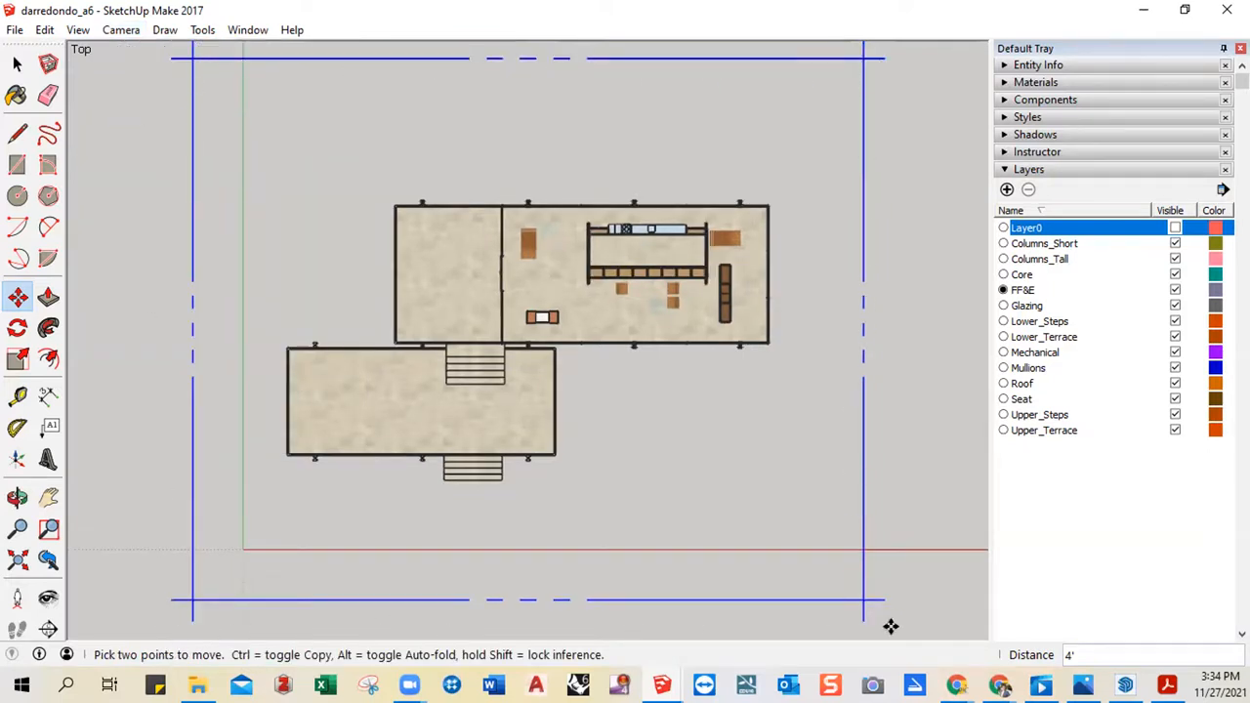
- Turn off the display of section planes and axes, leaving the section cut active
left_click(77, 29)
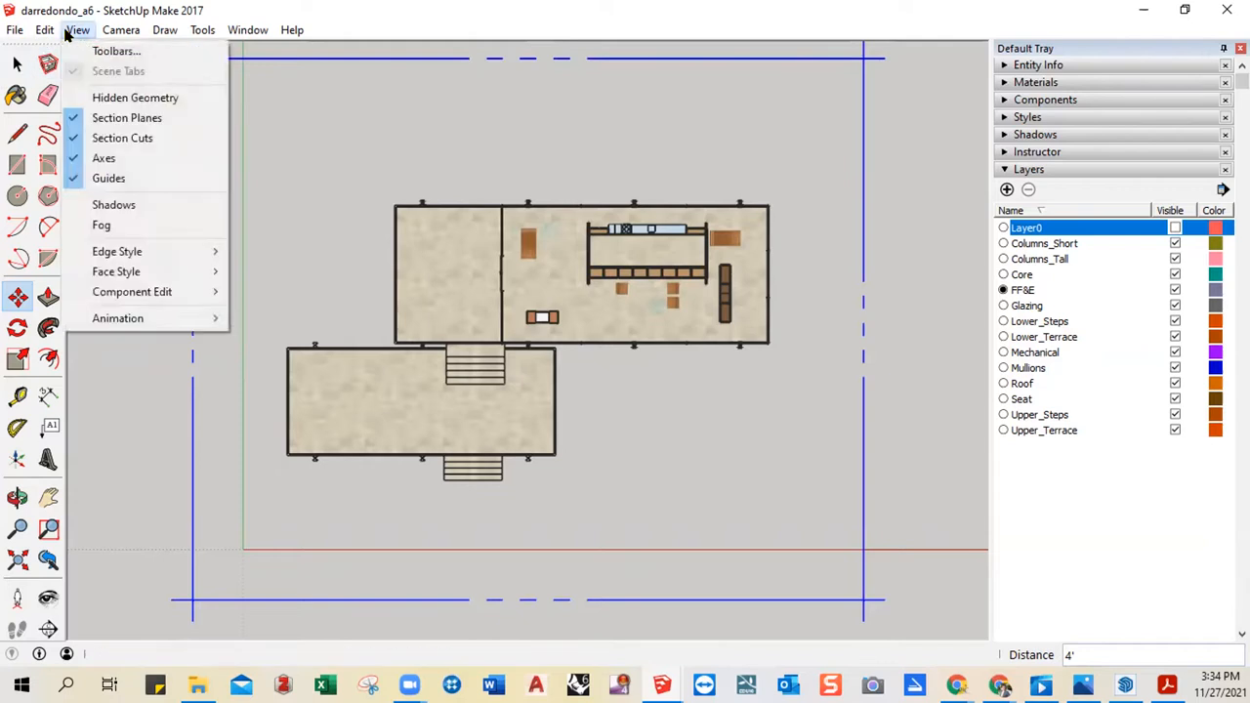
left_click(103, 119)
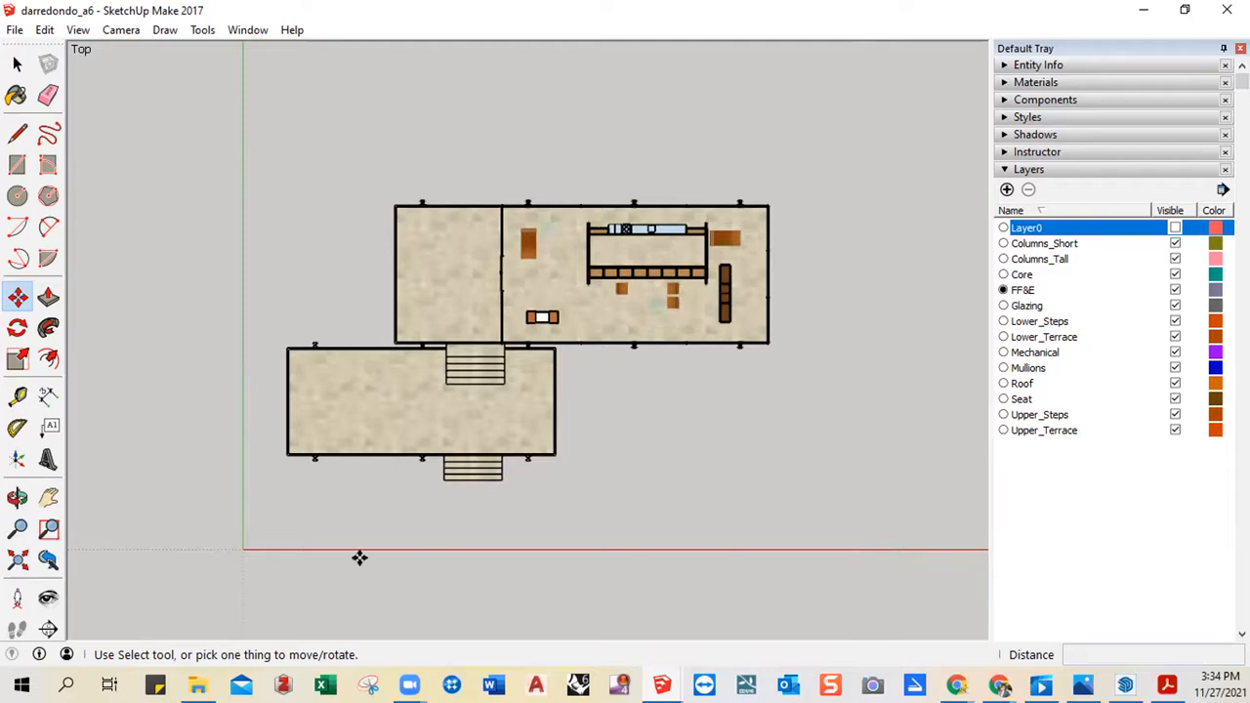
left_click(78, 29)
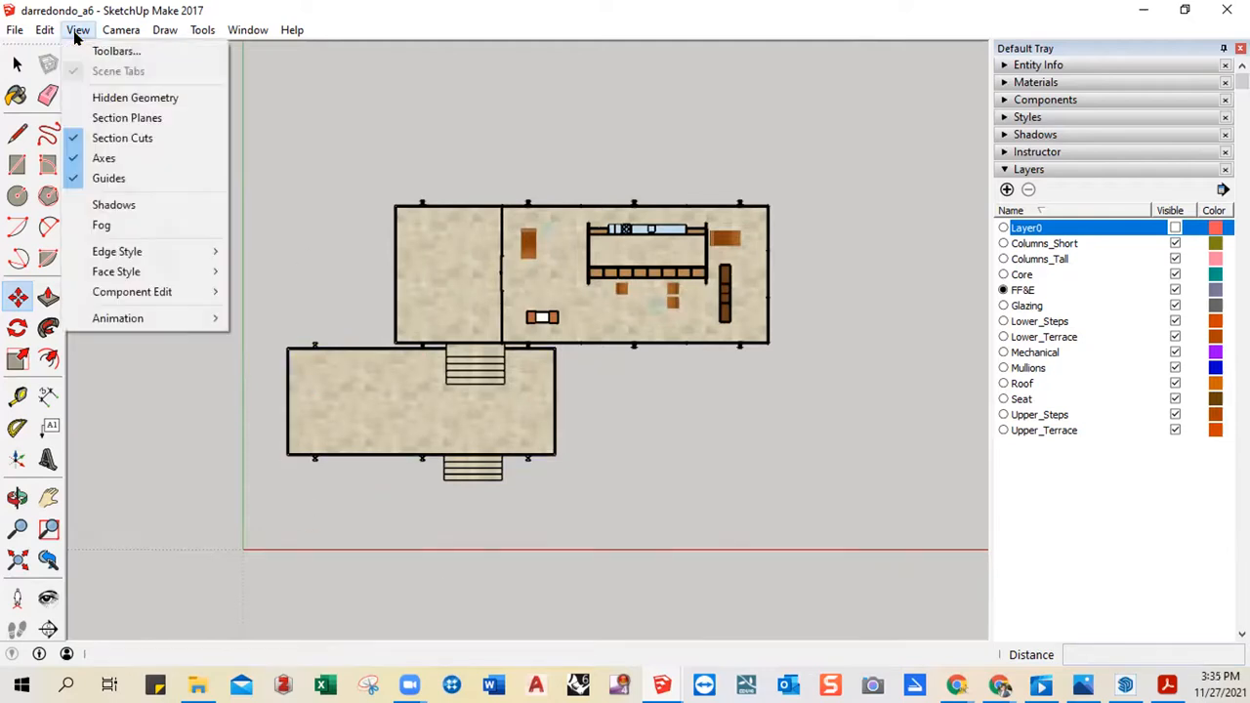
left_click(88, 157)
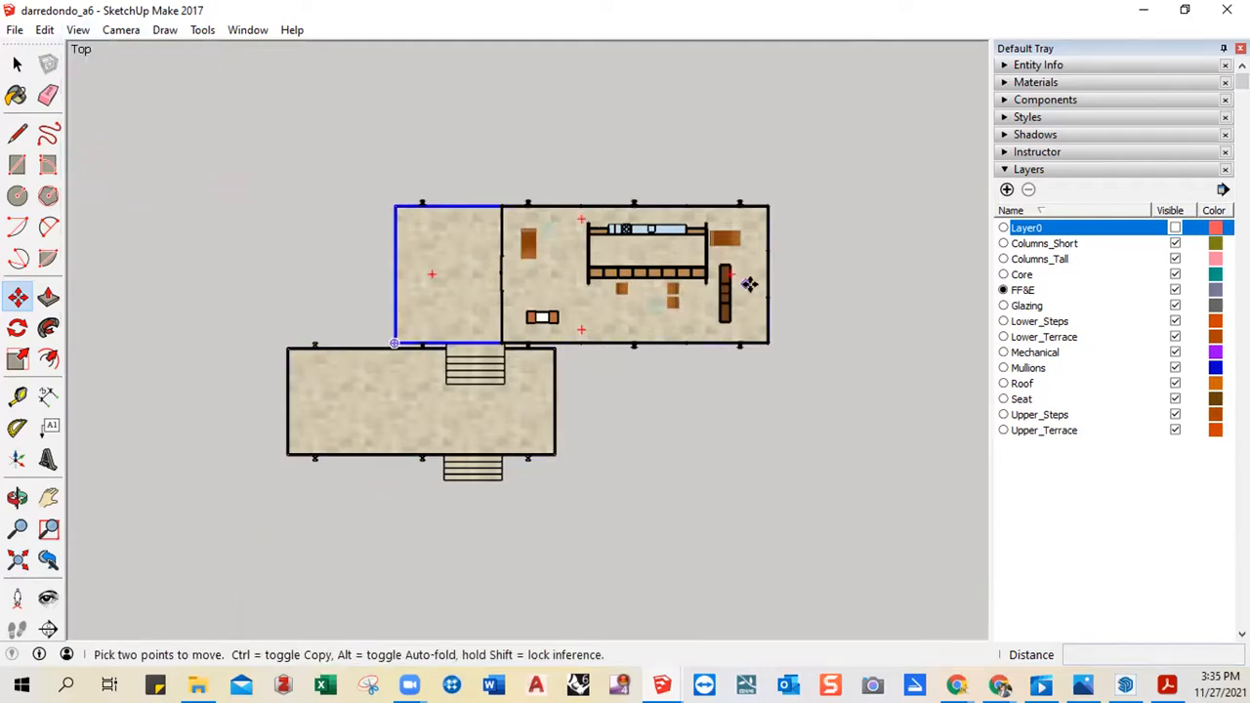
- Add a scene of the top-view floor plan, saving the style changes as a new style
scroll(804, 218, "up", 3)
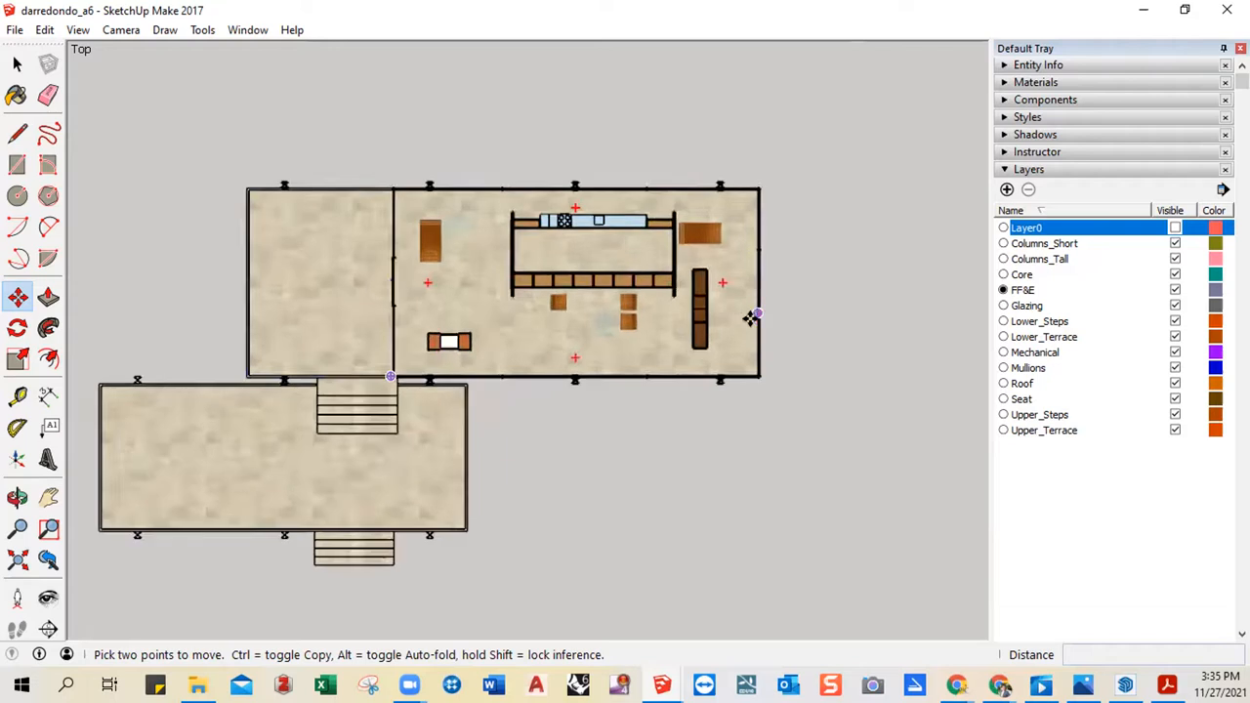
scroll(558, 488, "up", 1)
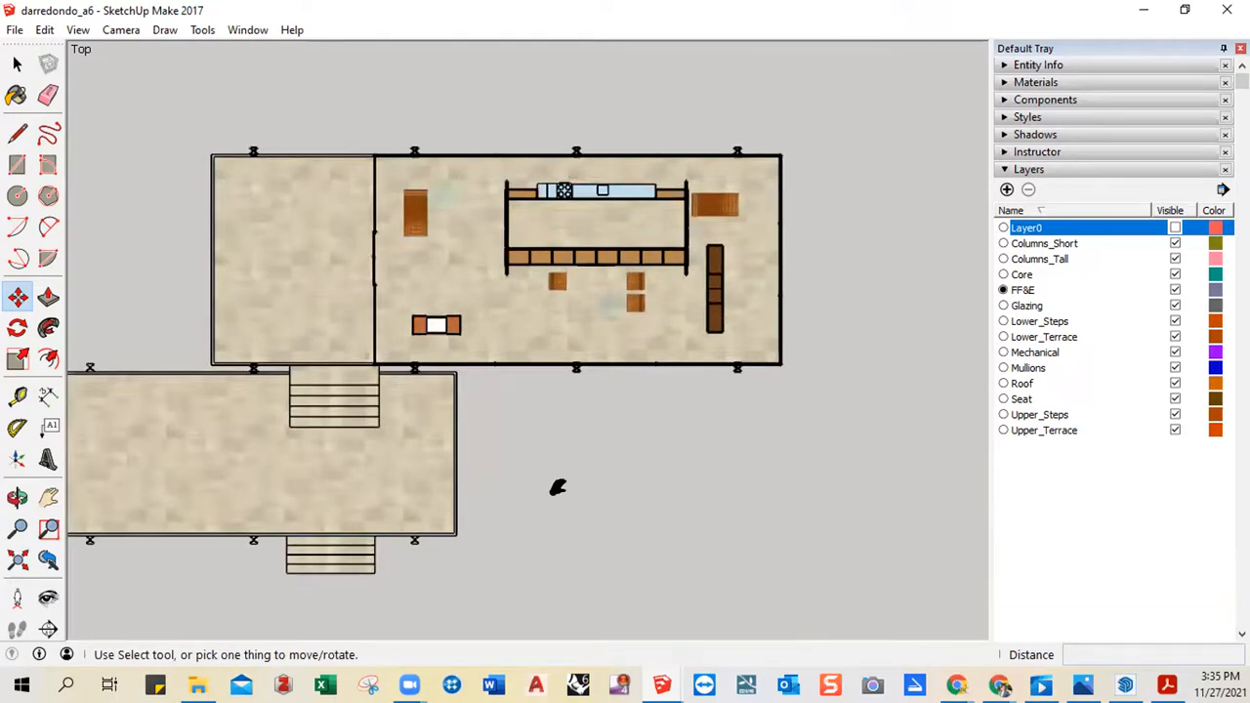
key("o")
left_click_drag(558, 487, 661, 473, "shift")
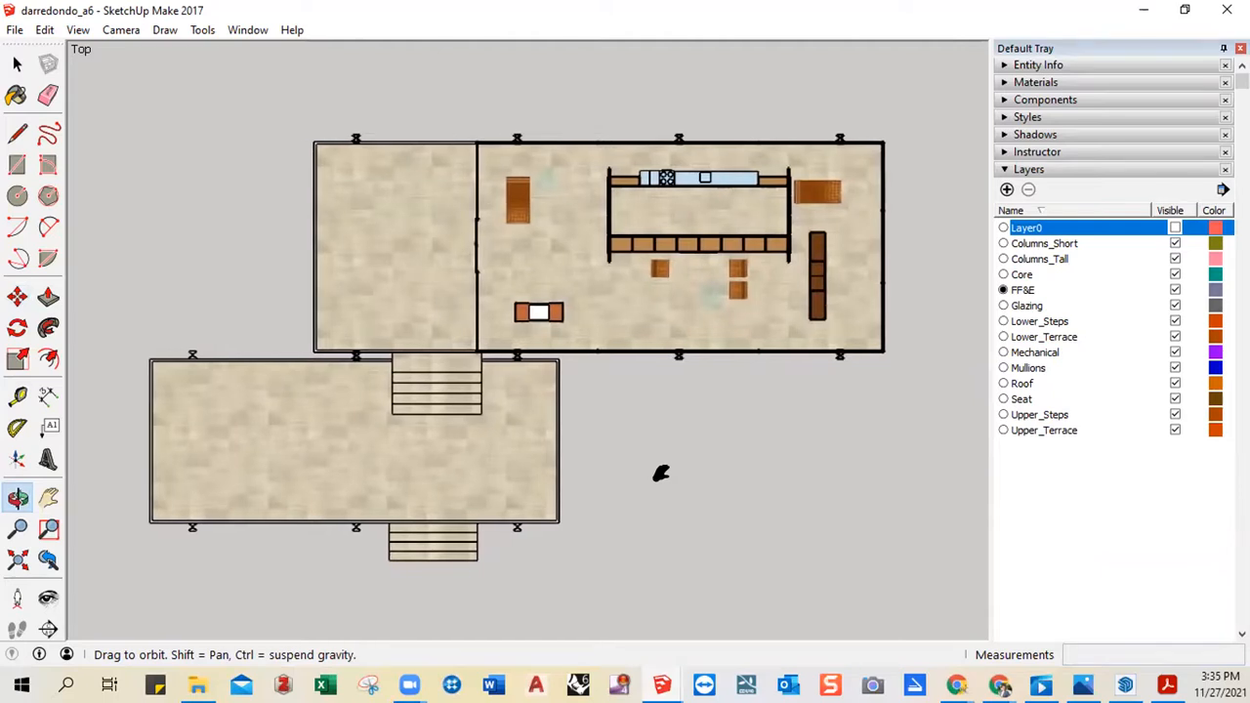
left_click_drag(661, 472, 673, 475, "shift")
key("m")
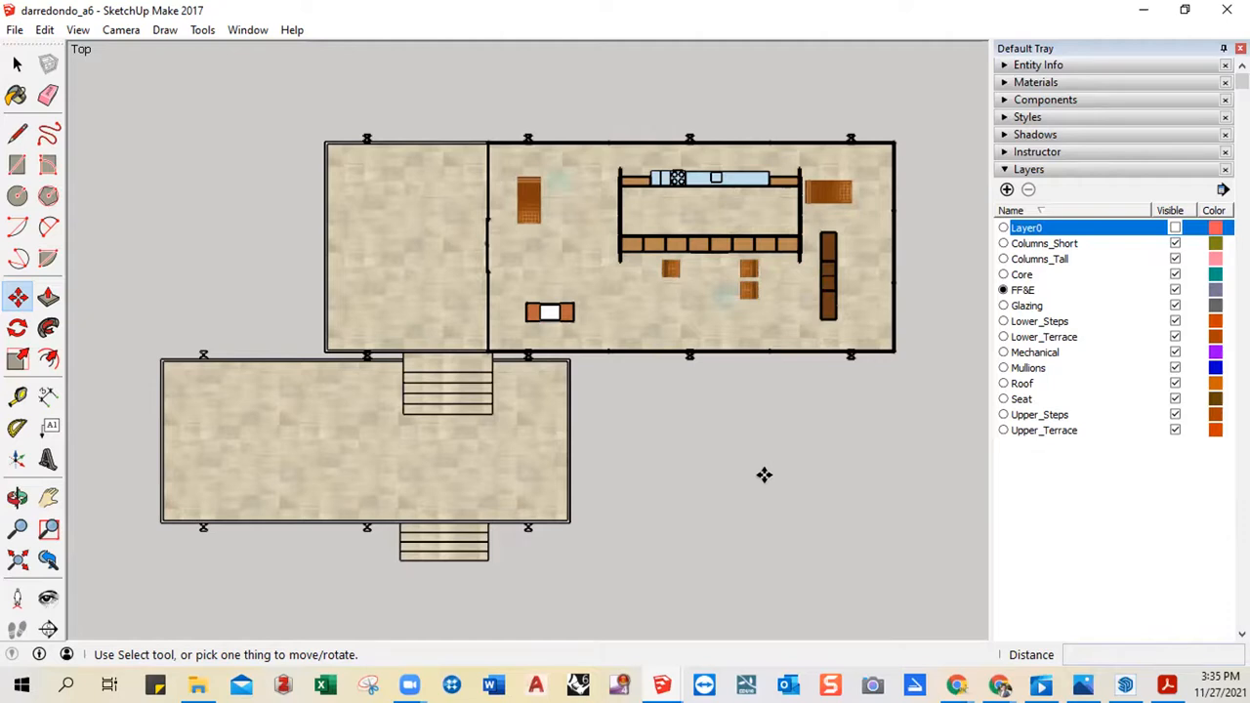
left_click(1002, 170)
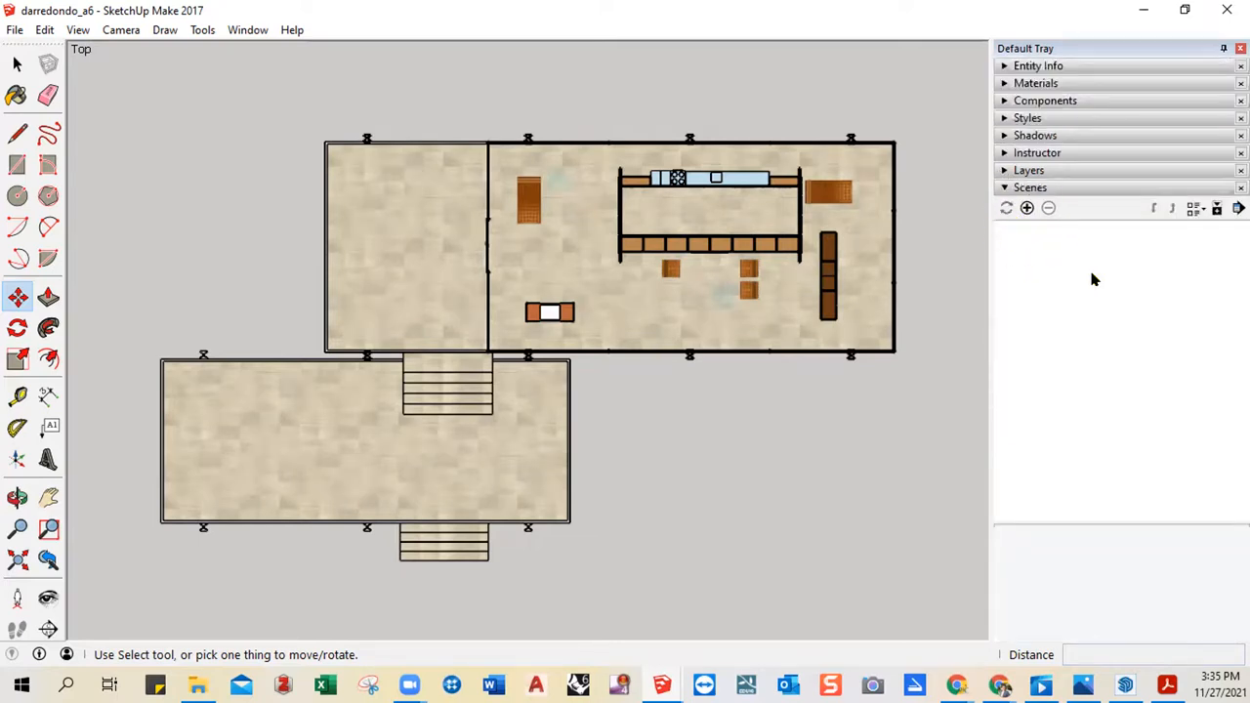
left_click(1026, 208)
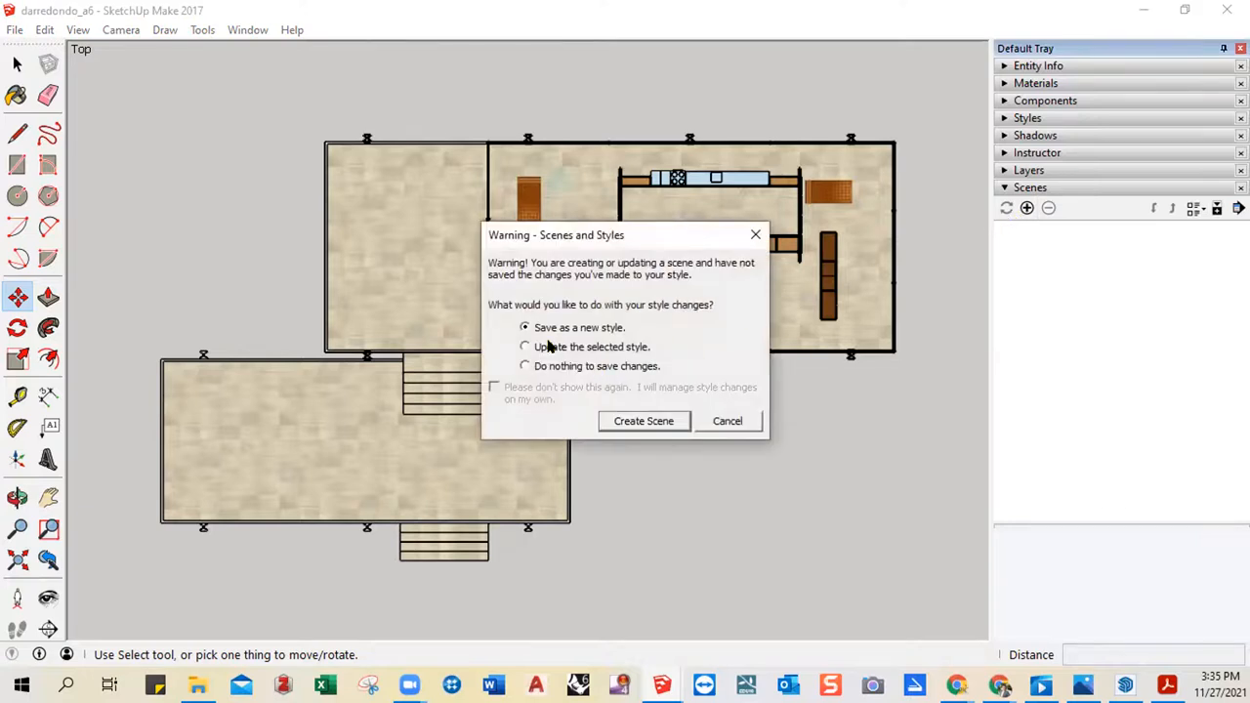
left_click(626, 423)
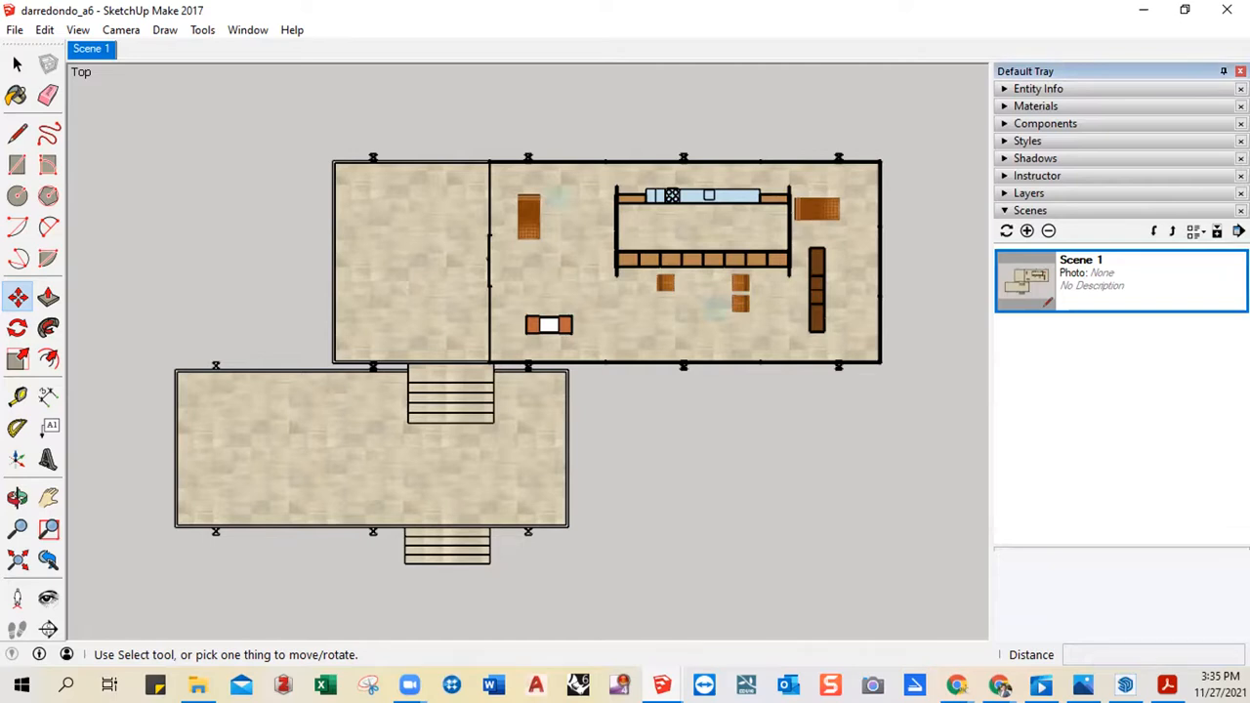
- Show the scene details and rename Scene 1 to Floor_Plan
left_click(1238, 231)
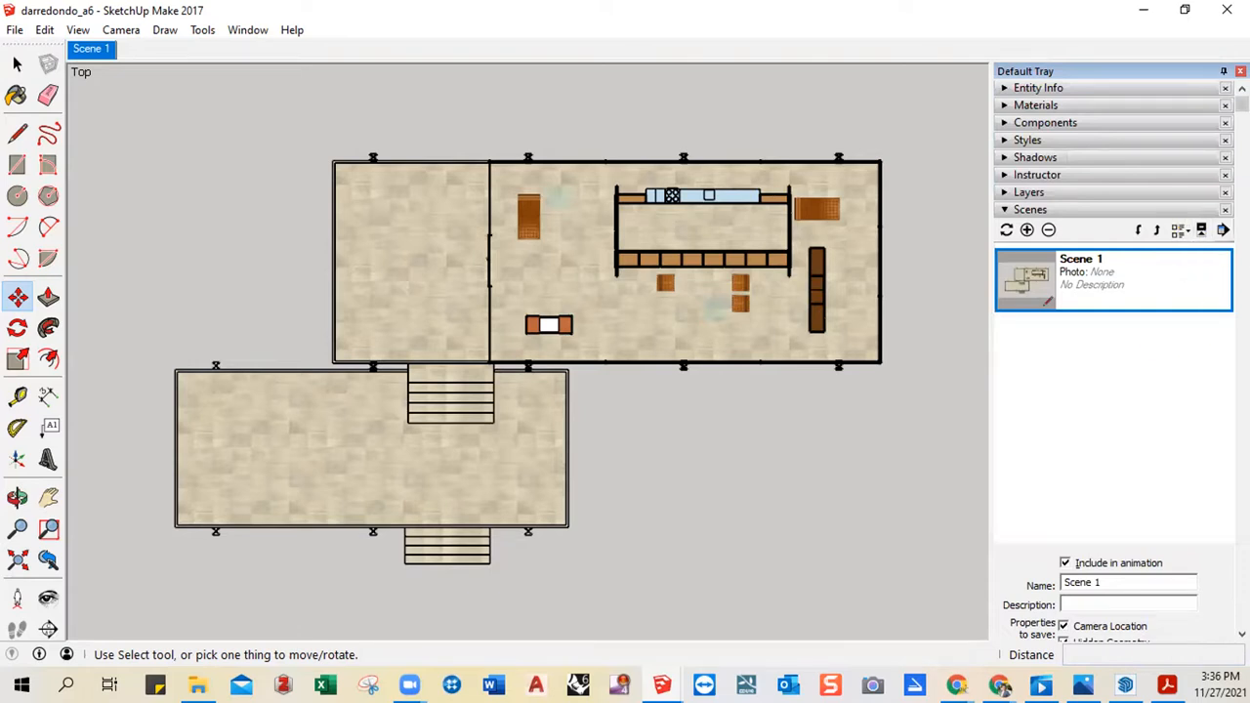
left_click(1223, 229)
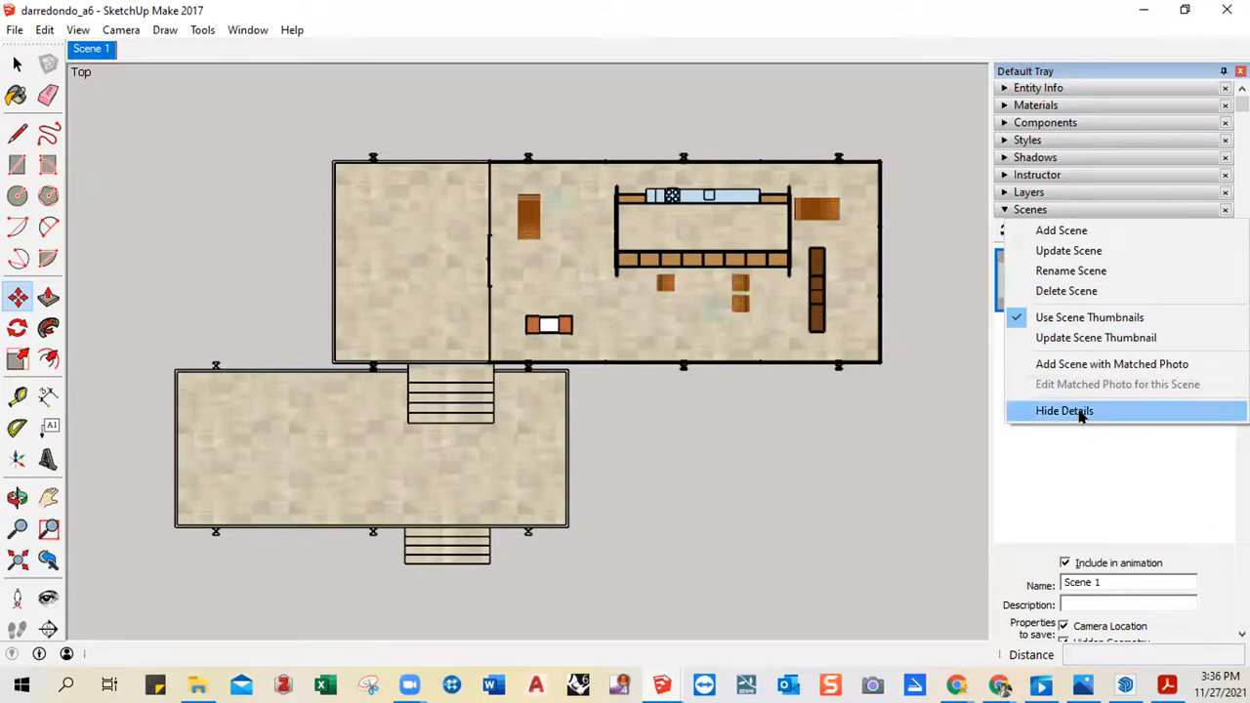
left_click(1103, 446)
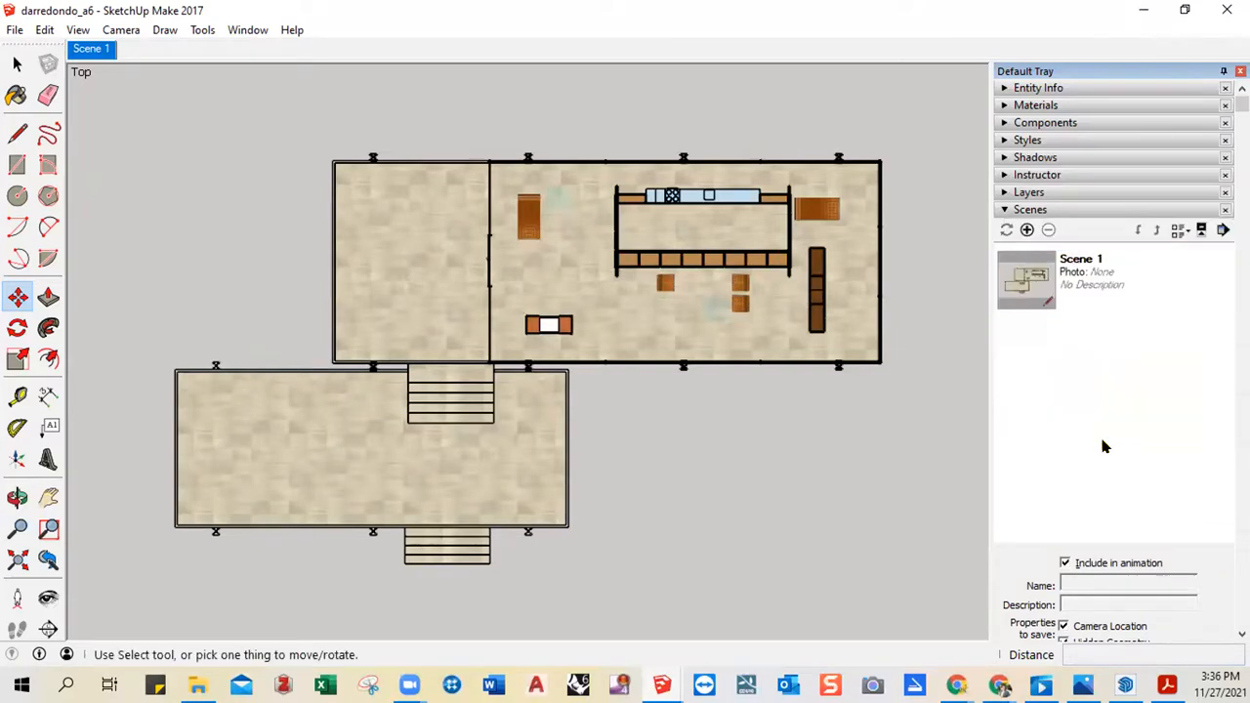
left_click(1045, 302)
left_click_drag(1106, 577, 1050, 581)
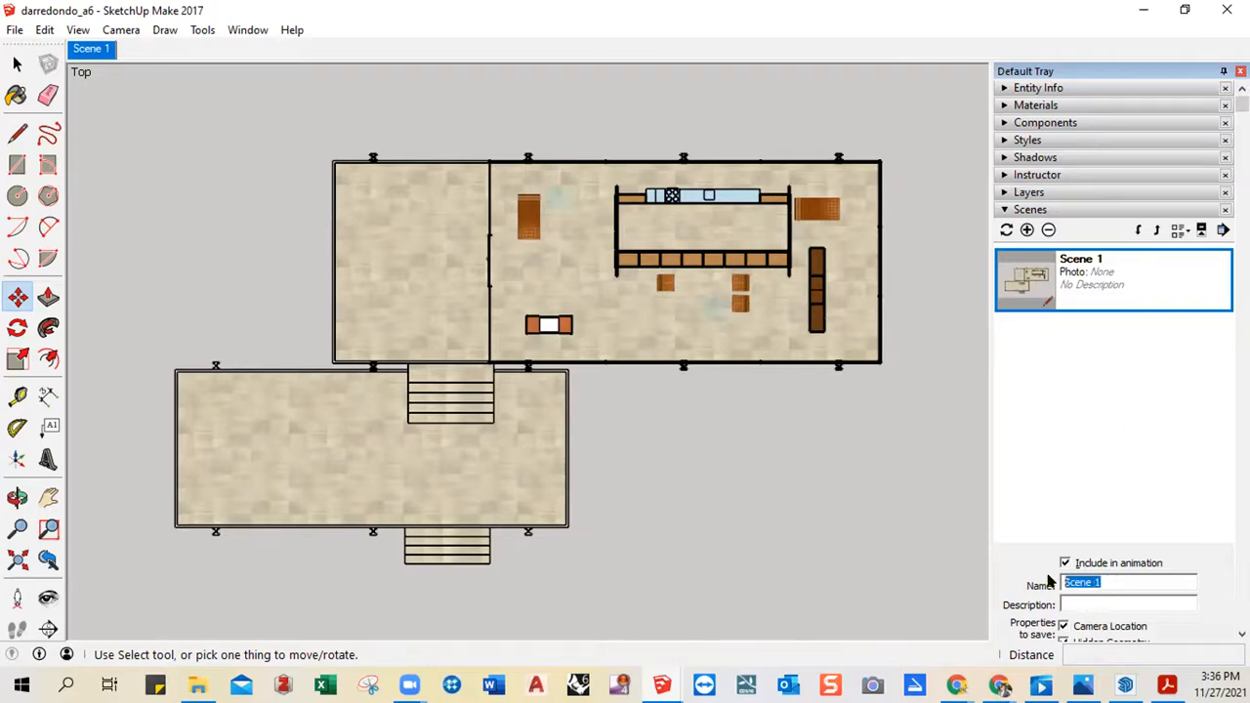
type("Floor_Plan")
key("Return")
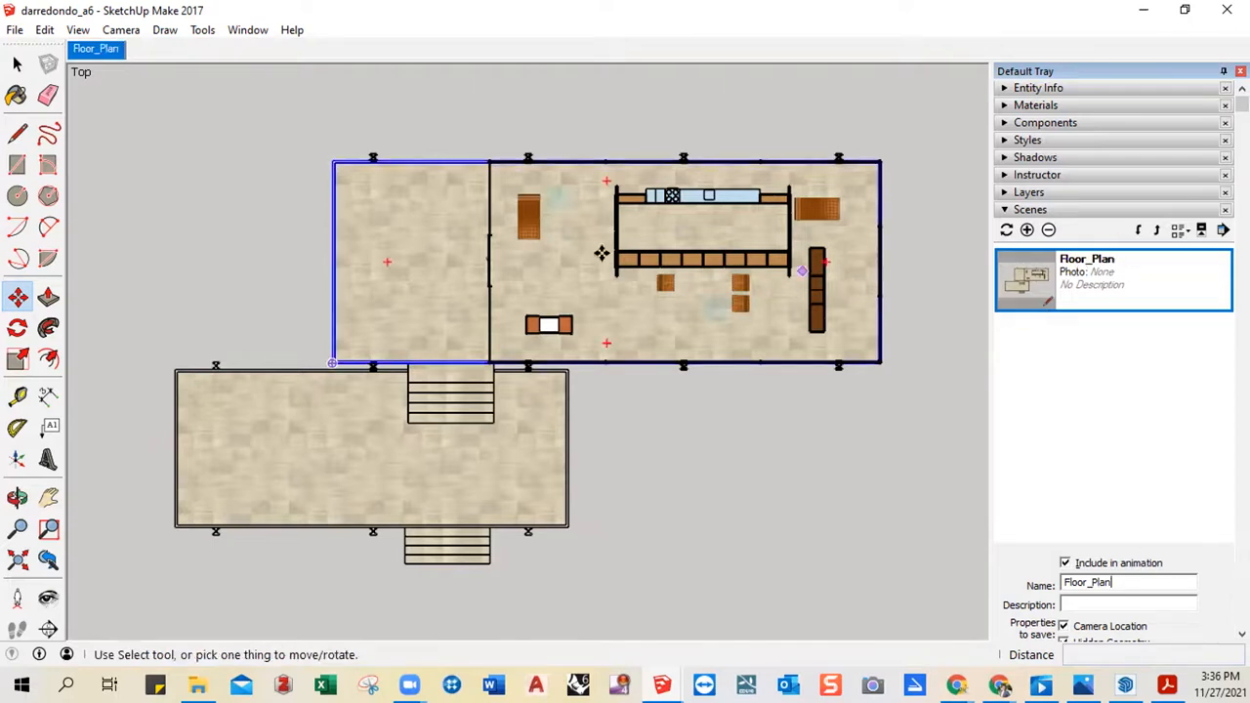
- Start a 2D graphic export of the floor plan, and create and open a folder named Drawings inside Assignment_6
left_click(18, 61)
left_click(12, 31)
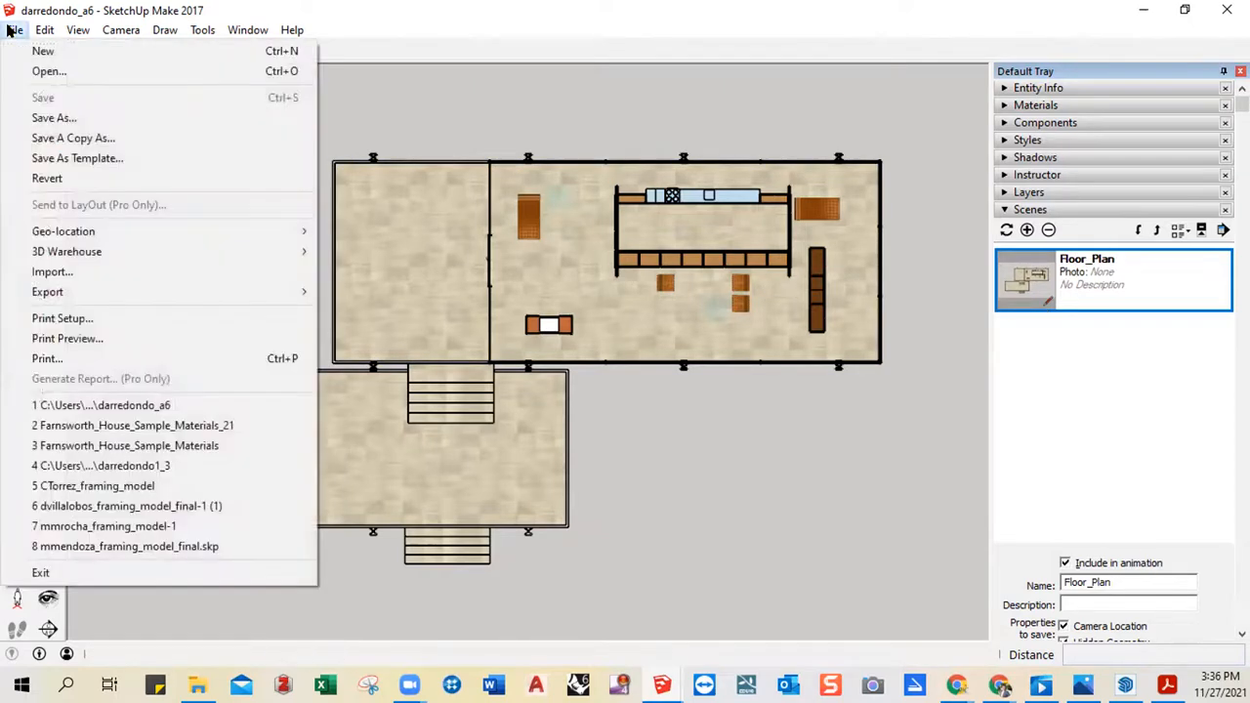
mouse_move(68, 292)
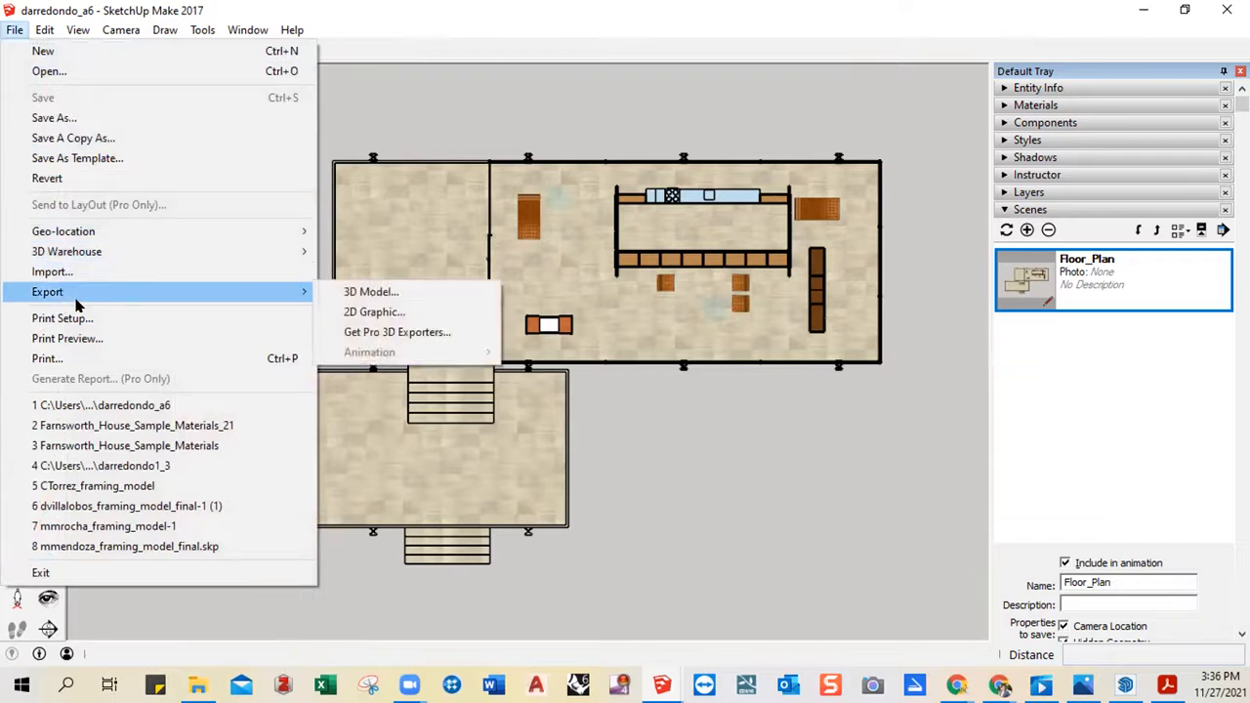
left_click(375, 312)
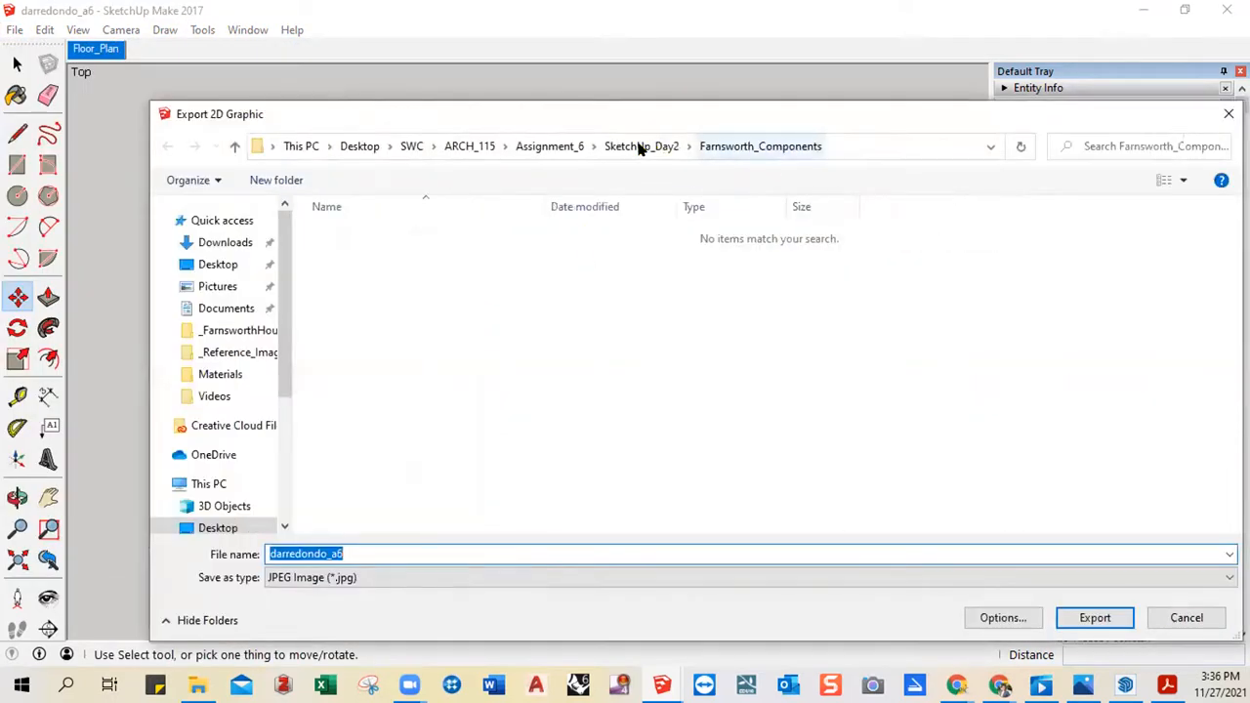
left_click(551, 149)
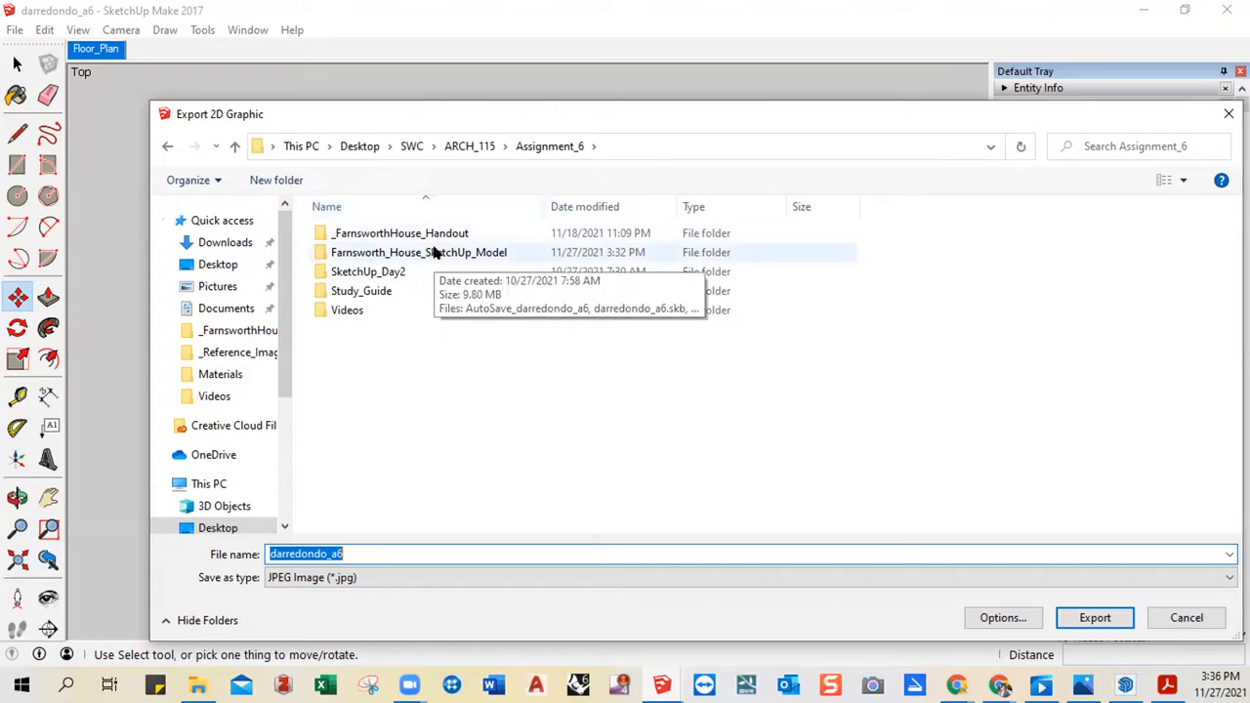
left_click(259, 181)
type("Drawings")
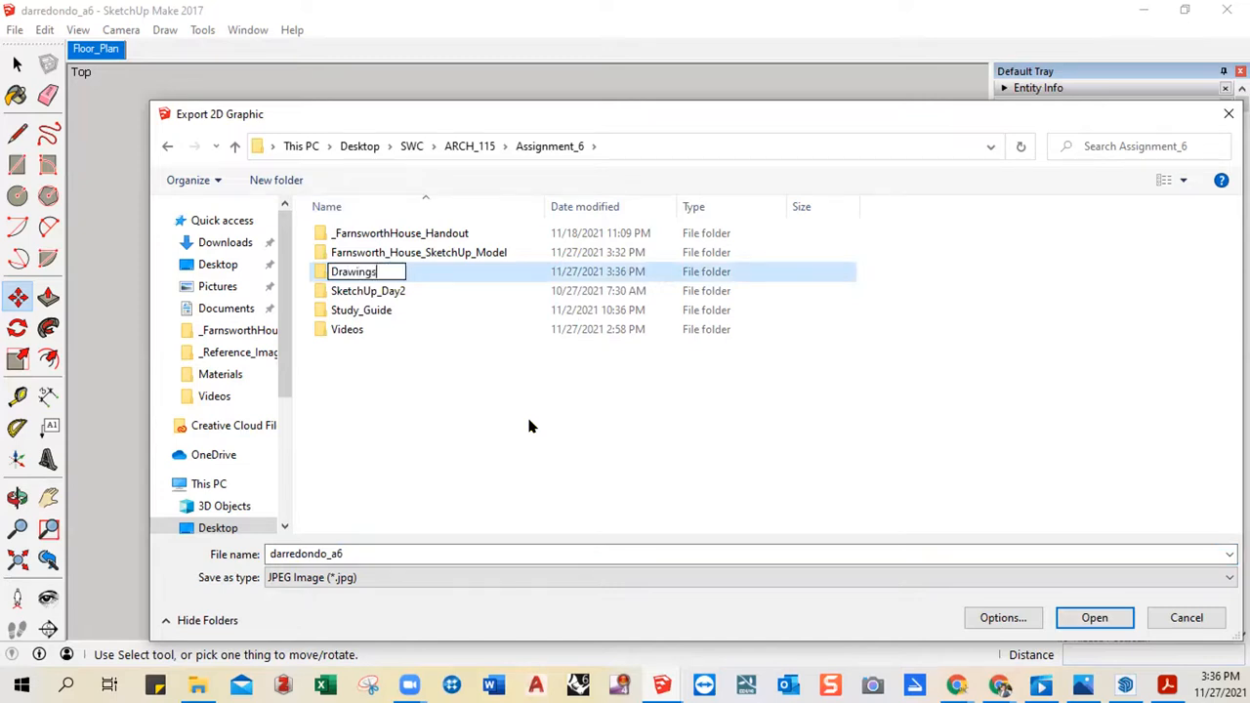
key("Return")
double_click(341, 252)
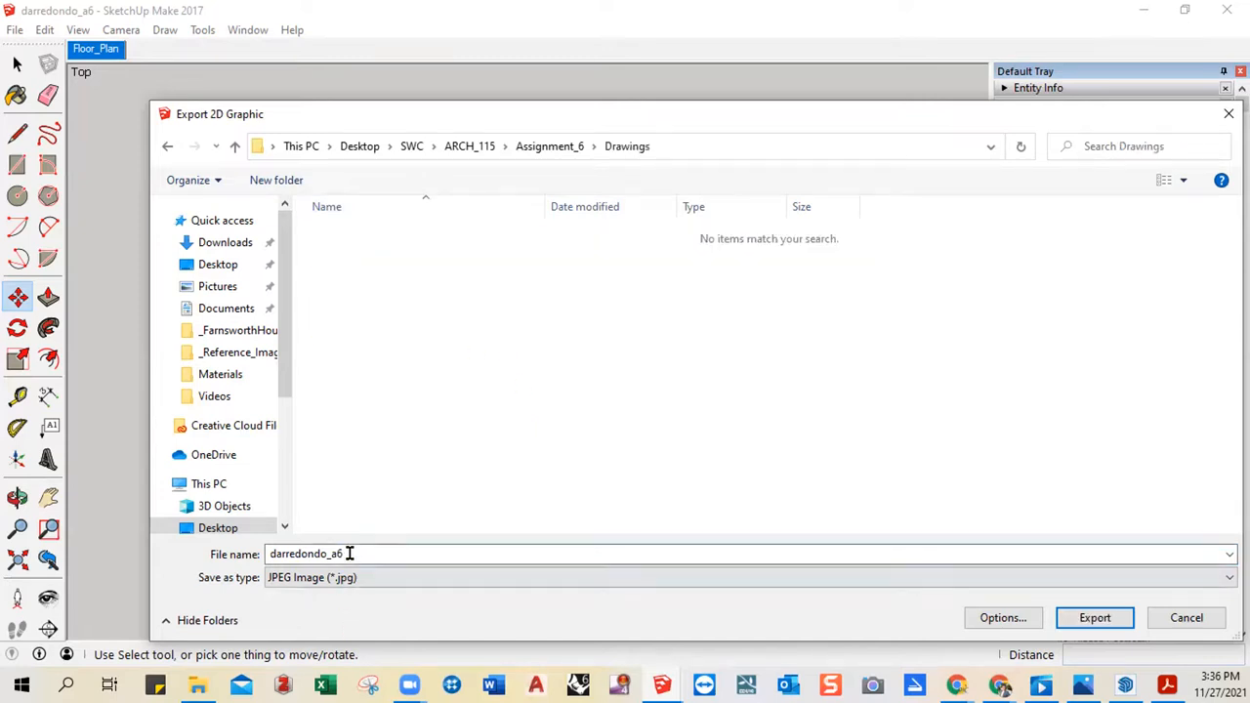
- Append _floor_plan to the export file name, checking it against the naming list on the Chrome assignment page, and export the JPEG image
double_click(352, 554)
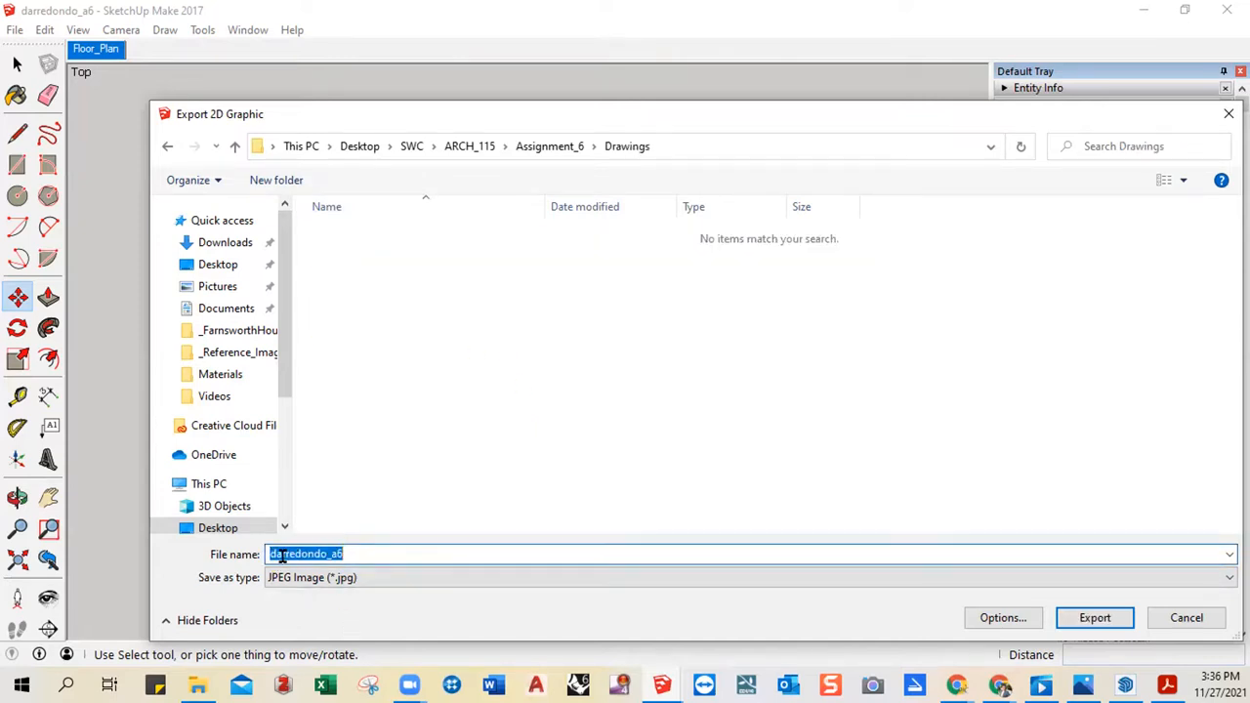
left_click(351, 554)
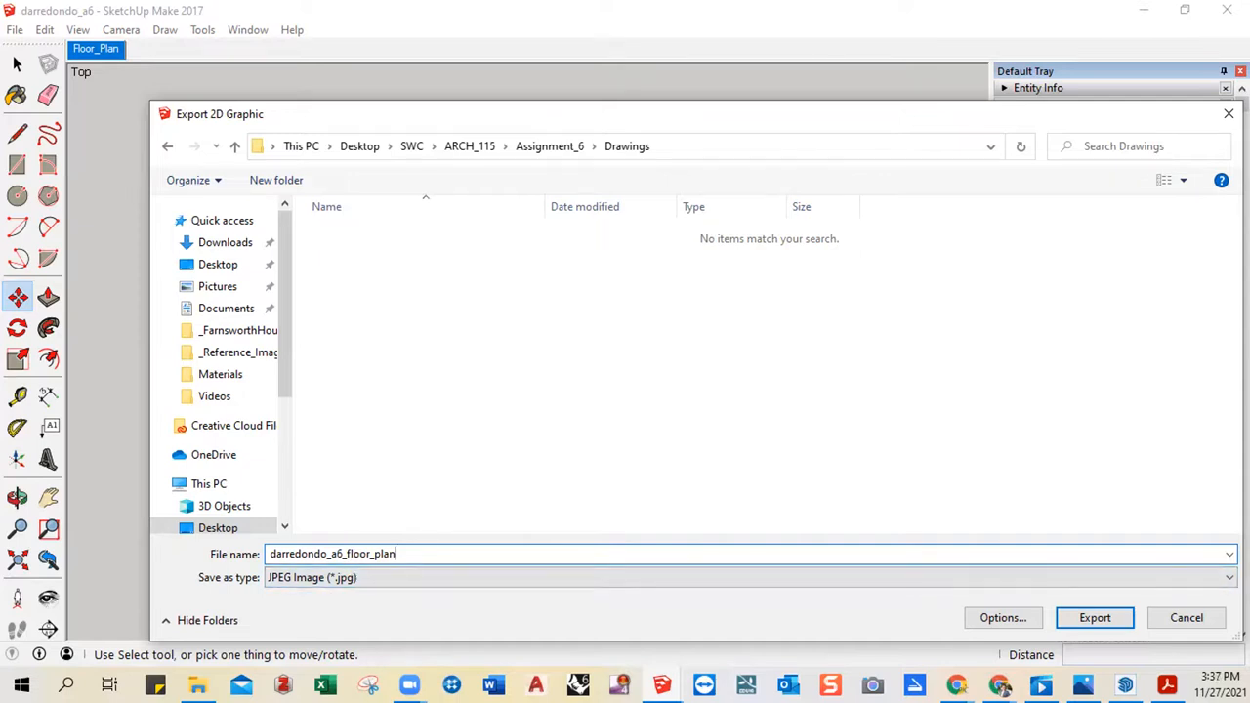
key("alt+Tab")
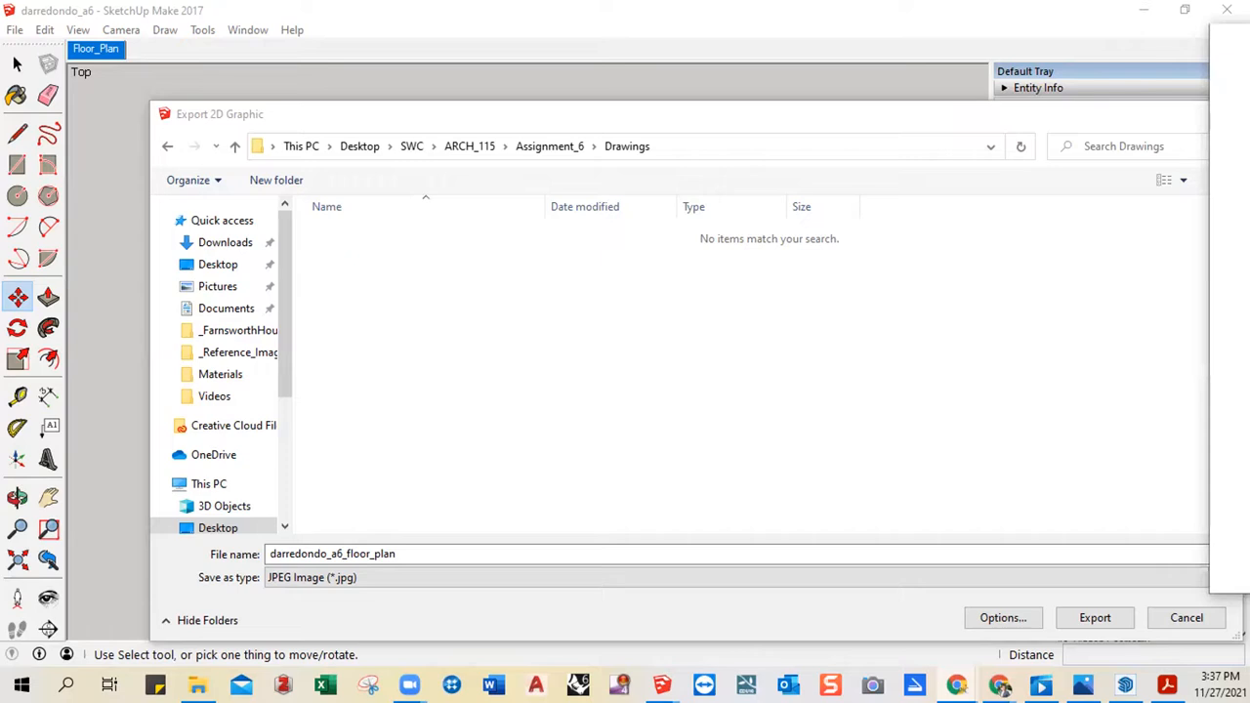
key("alt+Tab")
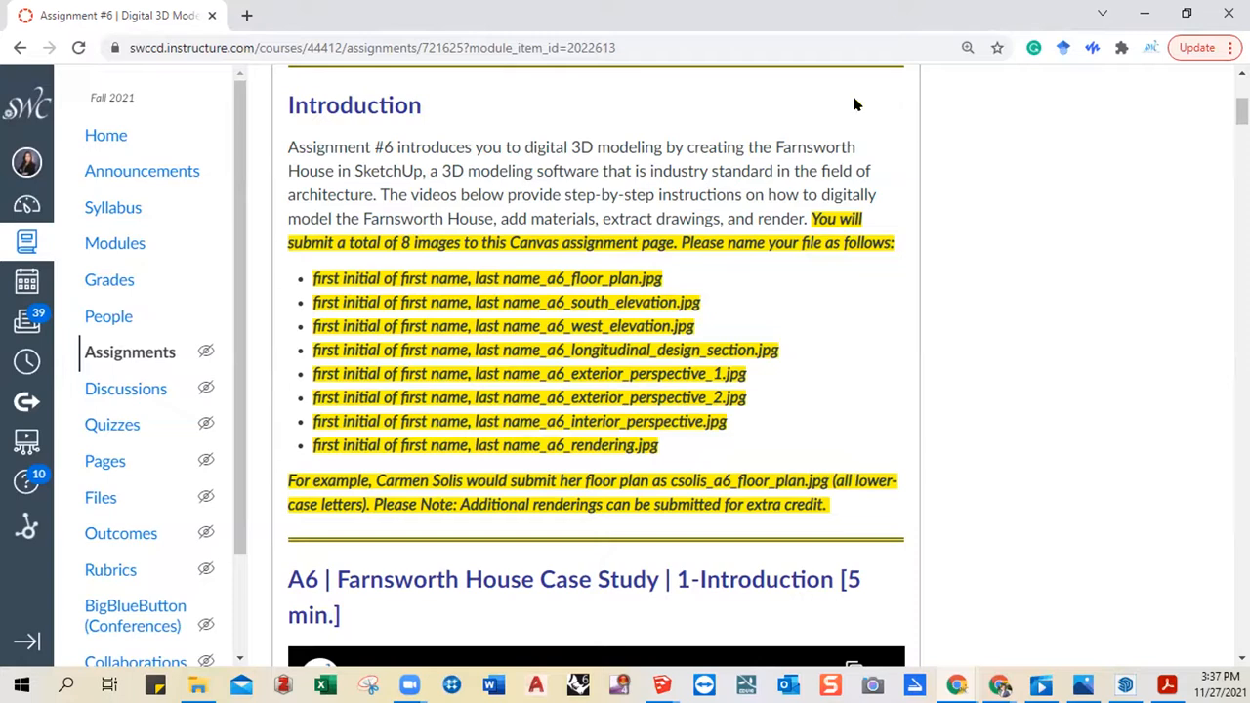
key("alt+Tab")
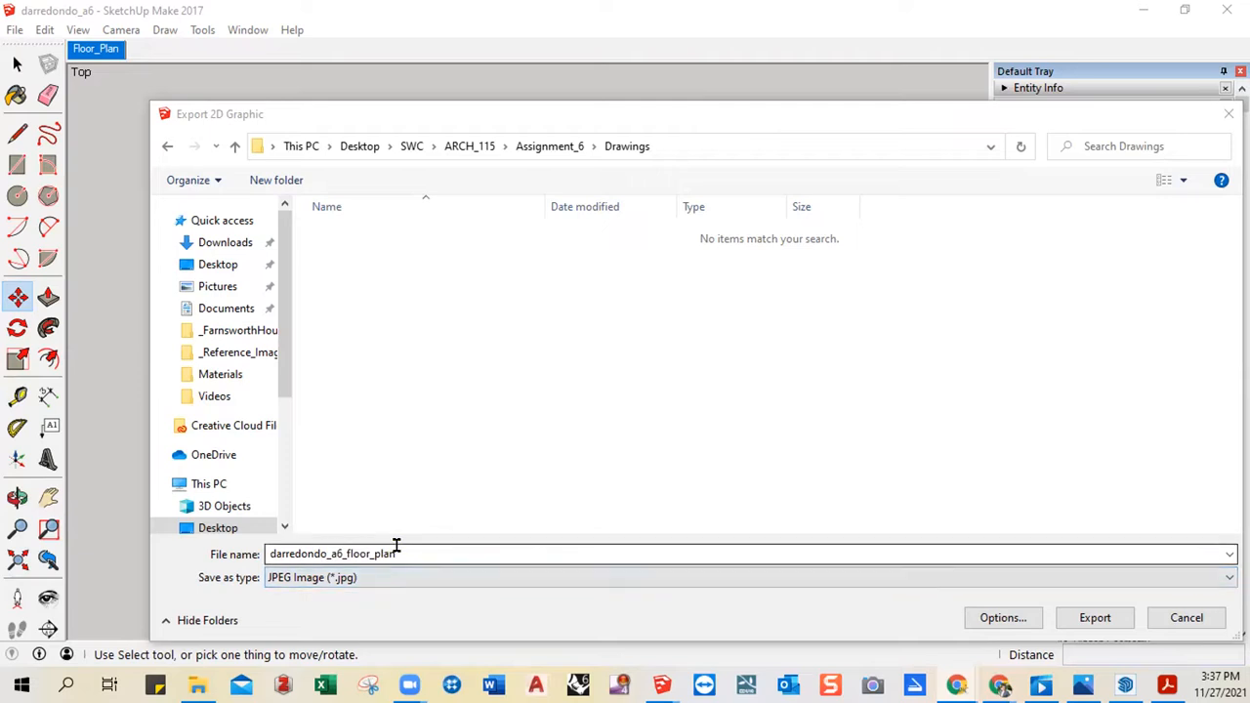
left_click(1091, 619)
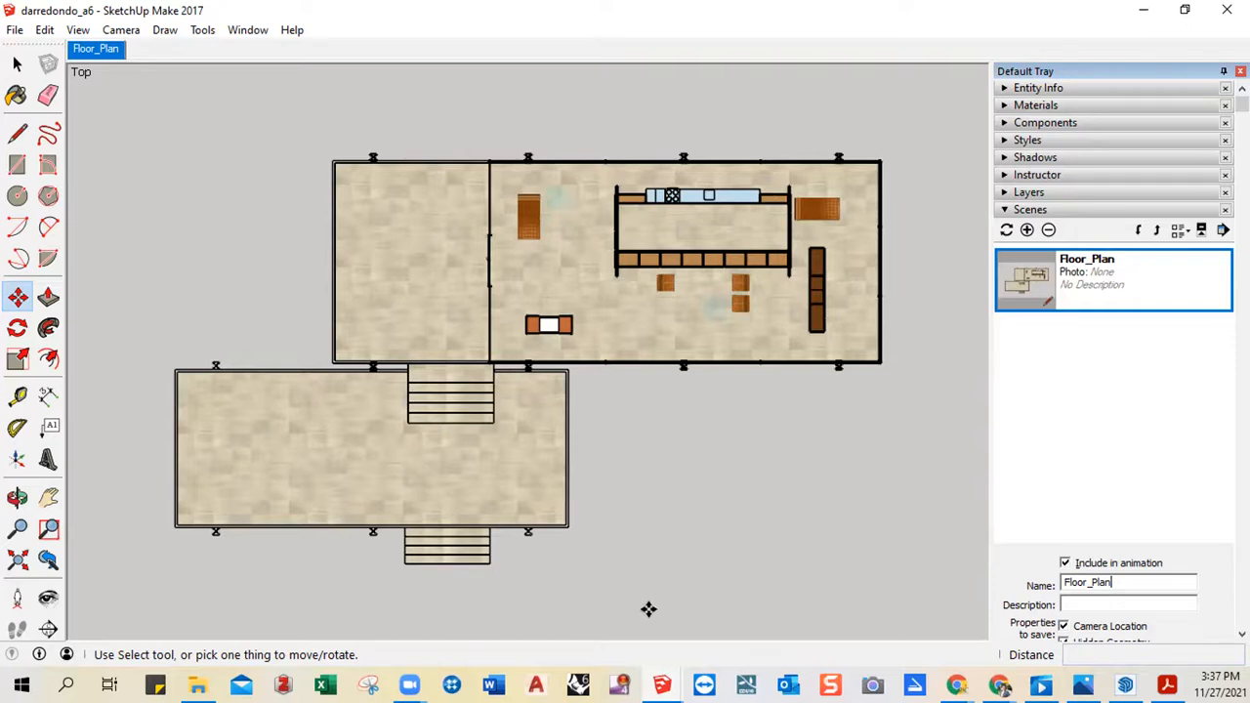
- Turn off the display of section cuts so the whole house with its roof is shown
middle_click_drag(647, 608, 713, 205)
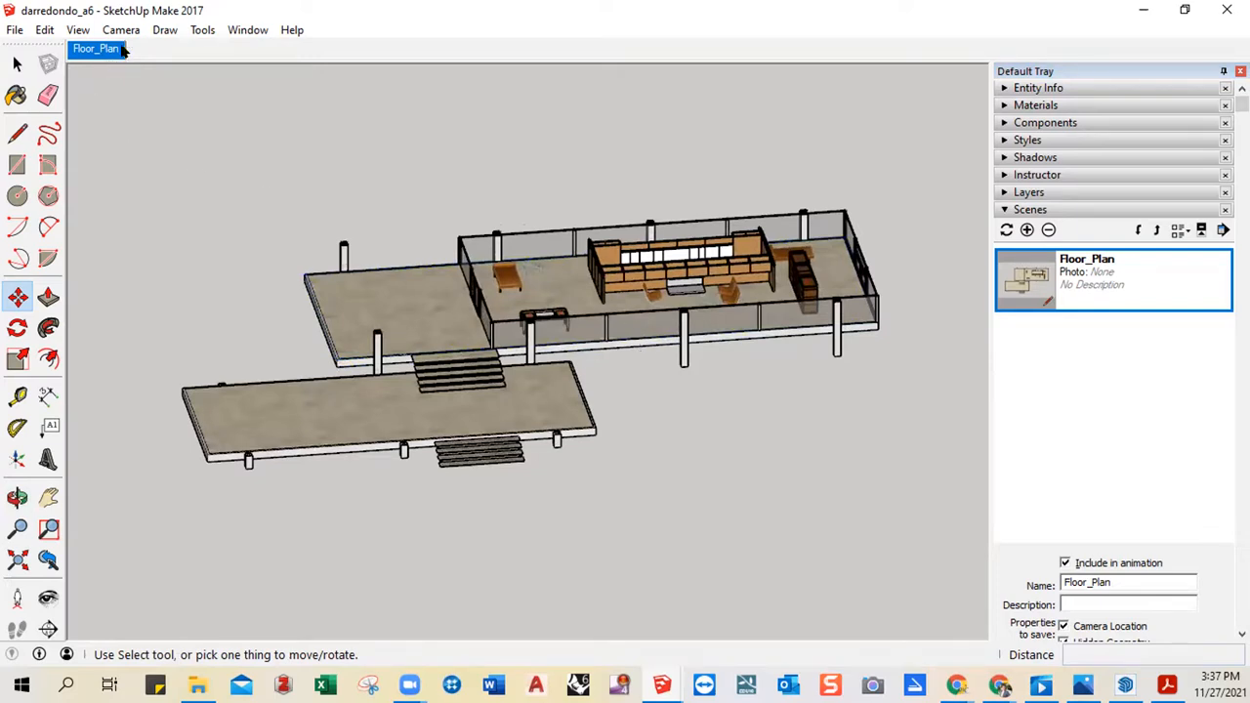
left_click(119, 30)
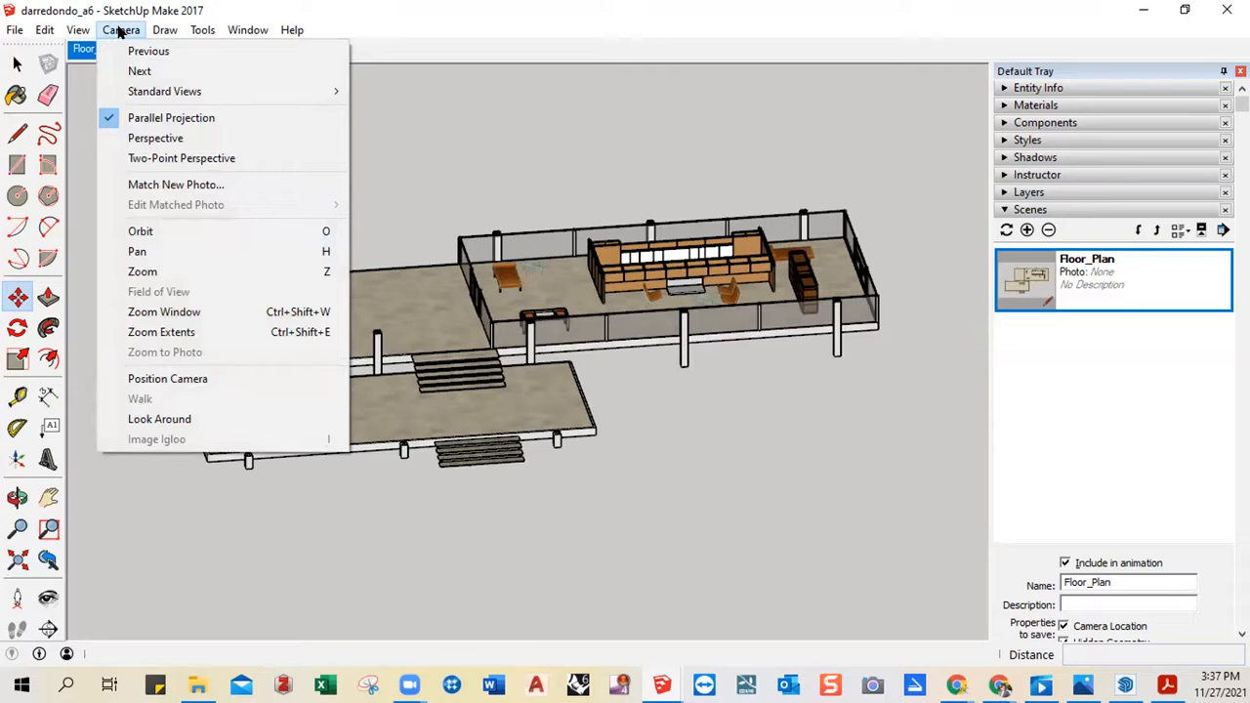
mouse_move(88, 36)
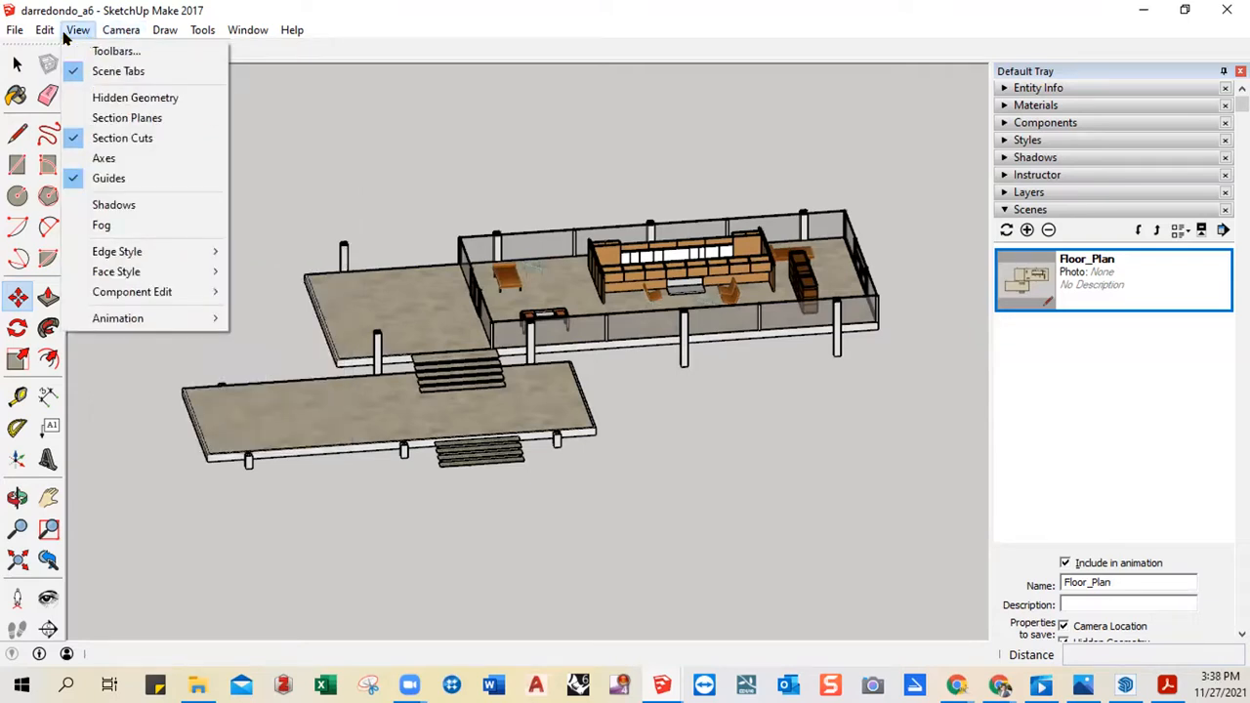
left_click(95, 138)
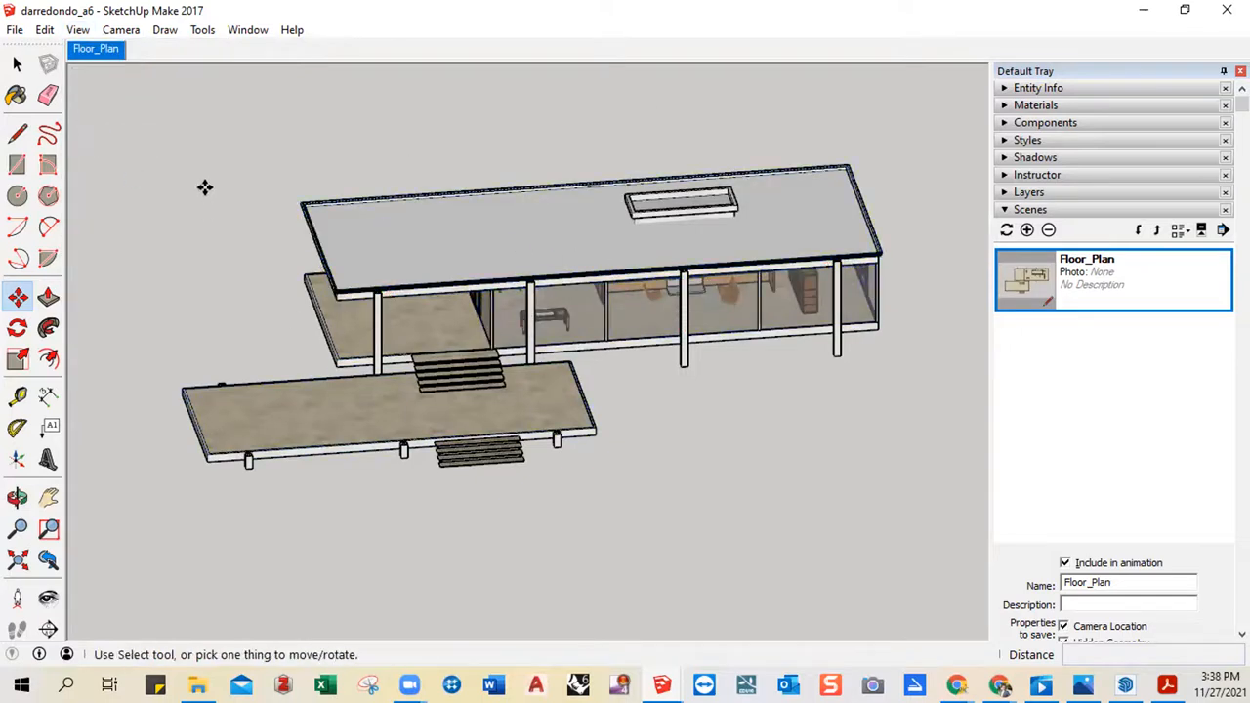
- Set the camera to the Front standard view and check that Parallel Projection is active
left_click(117, 31)
mouse_move(166, 93)
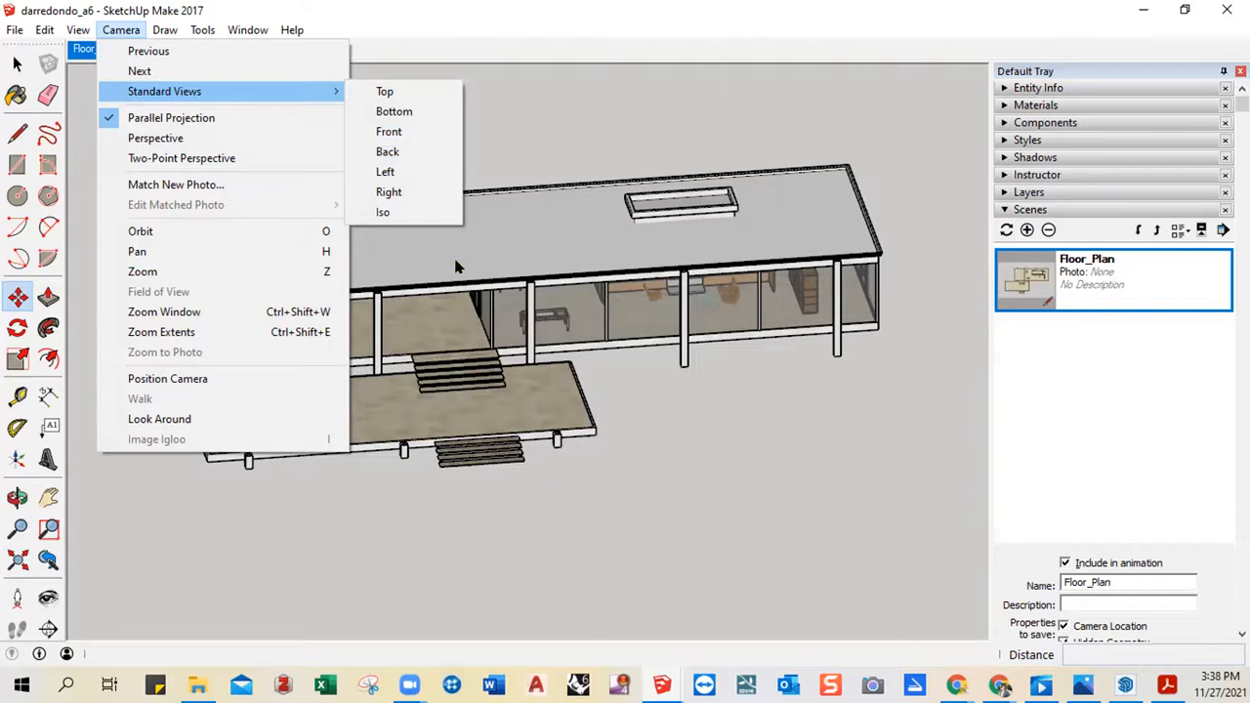
left_click(400, 135)
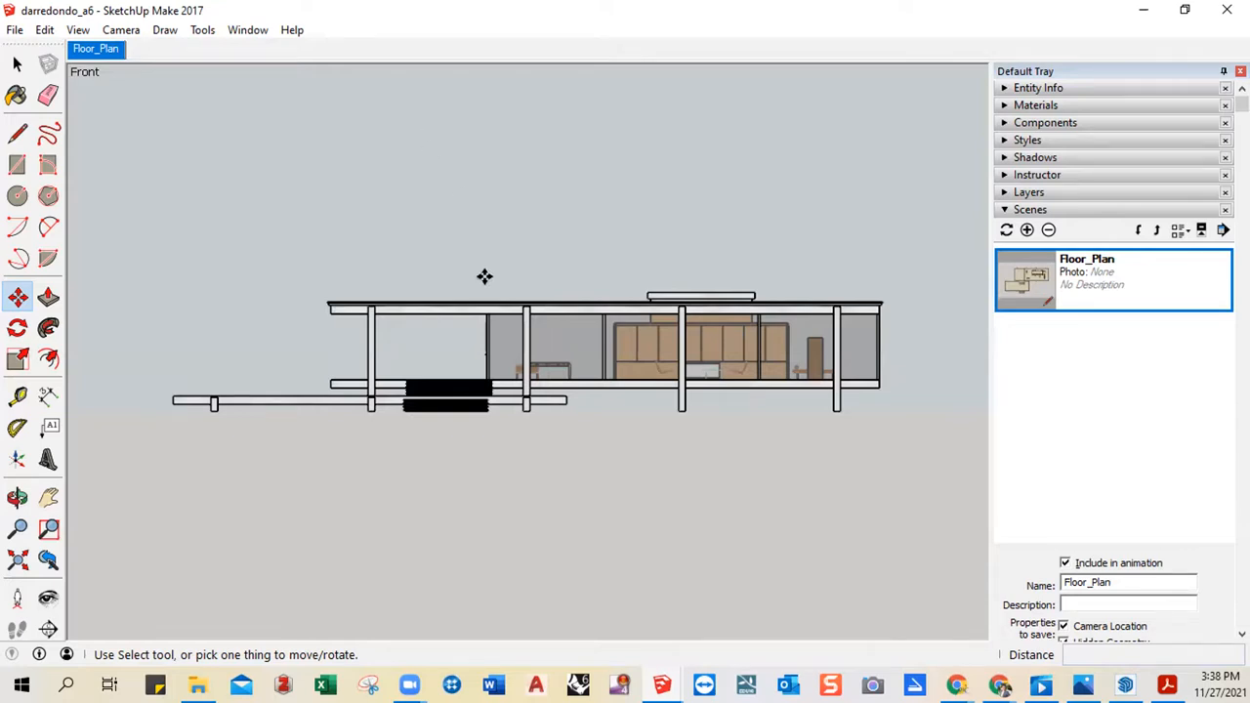
left_click(132, 35)
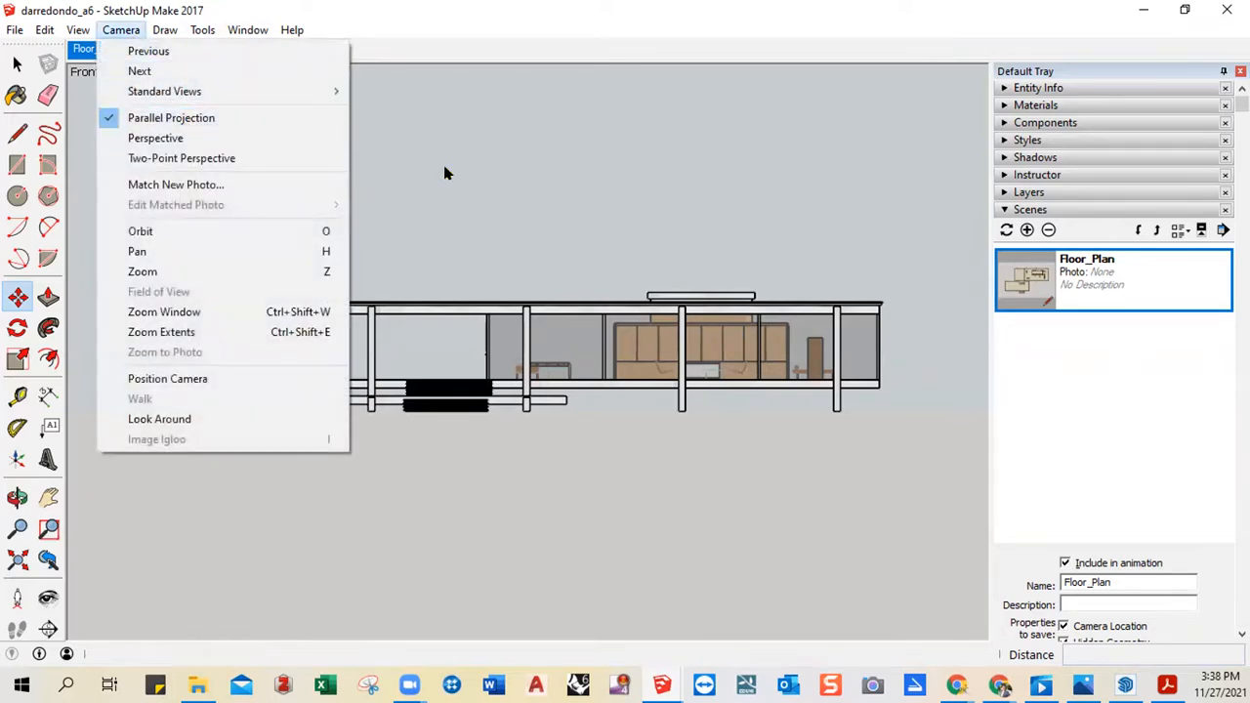
left_click(443, 164)
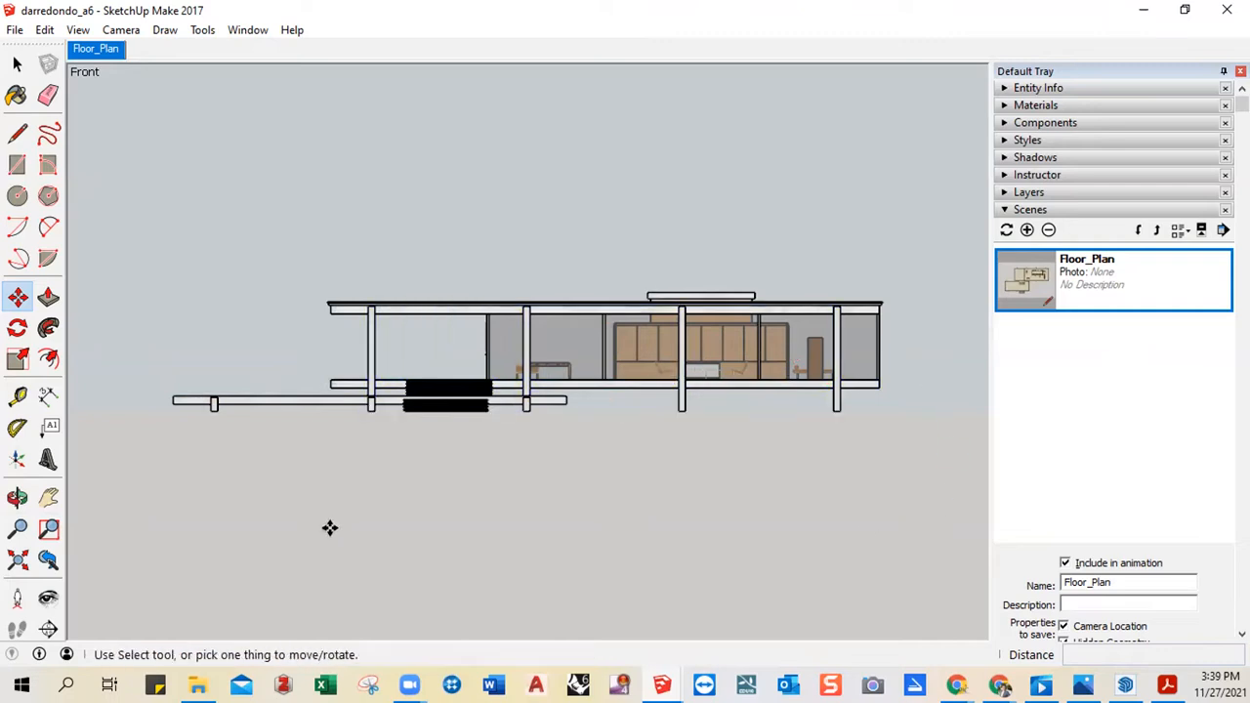
- Enlarge and center the front elevation of the house in the view, panning without orbiting
scroll(591, 471, "up", 1)
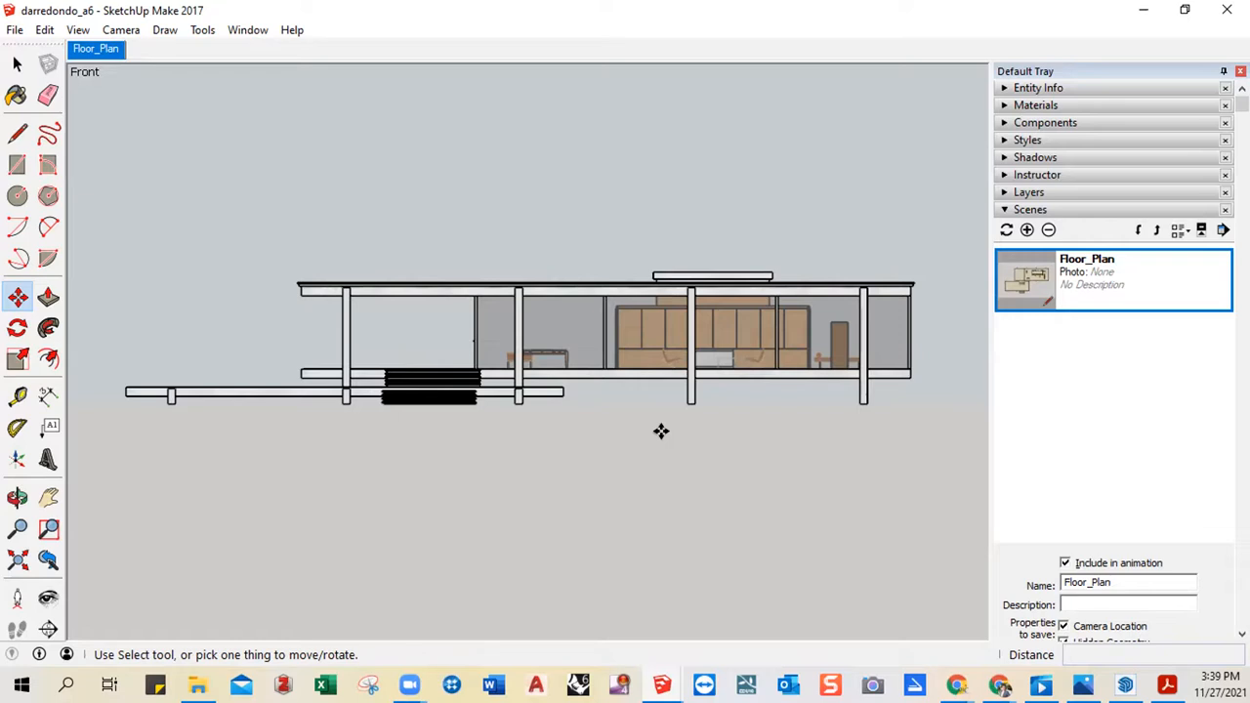
middle_click_drag(661, 430, 643, 406, "shift")
left_click(18, 297)
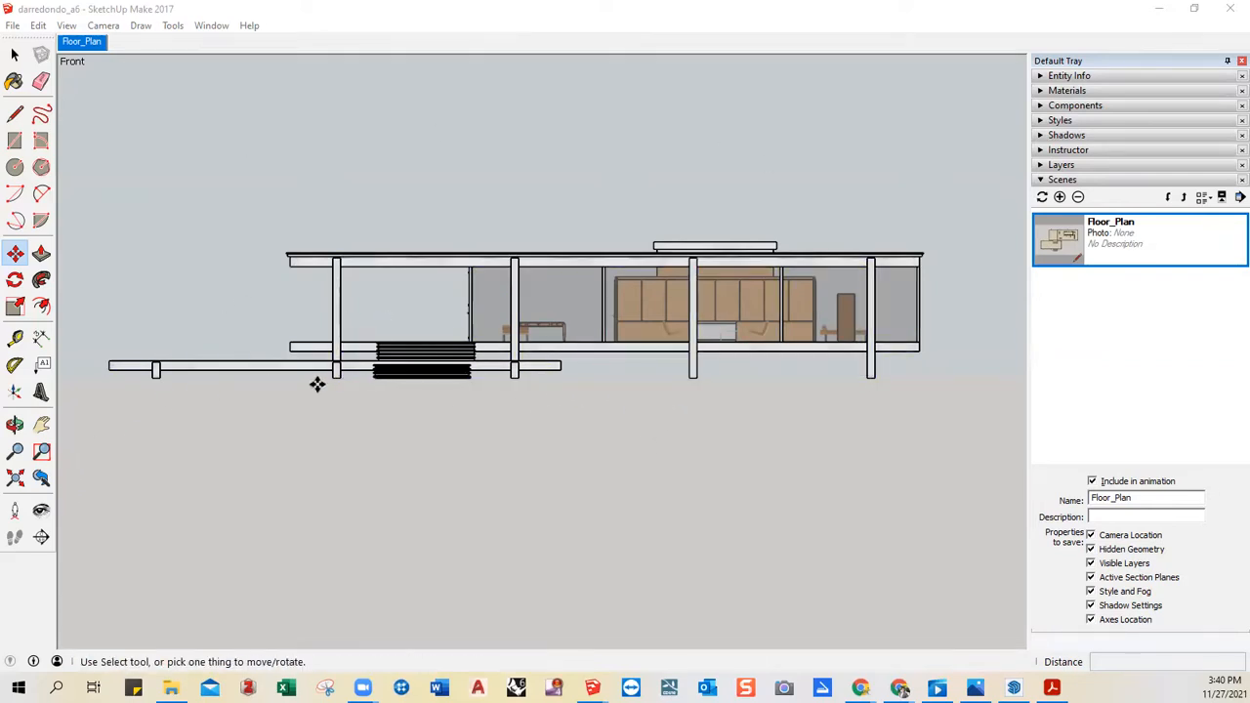
key("o")
left_click_drag(580, 410, 581, 440)
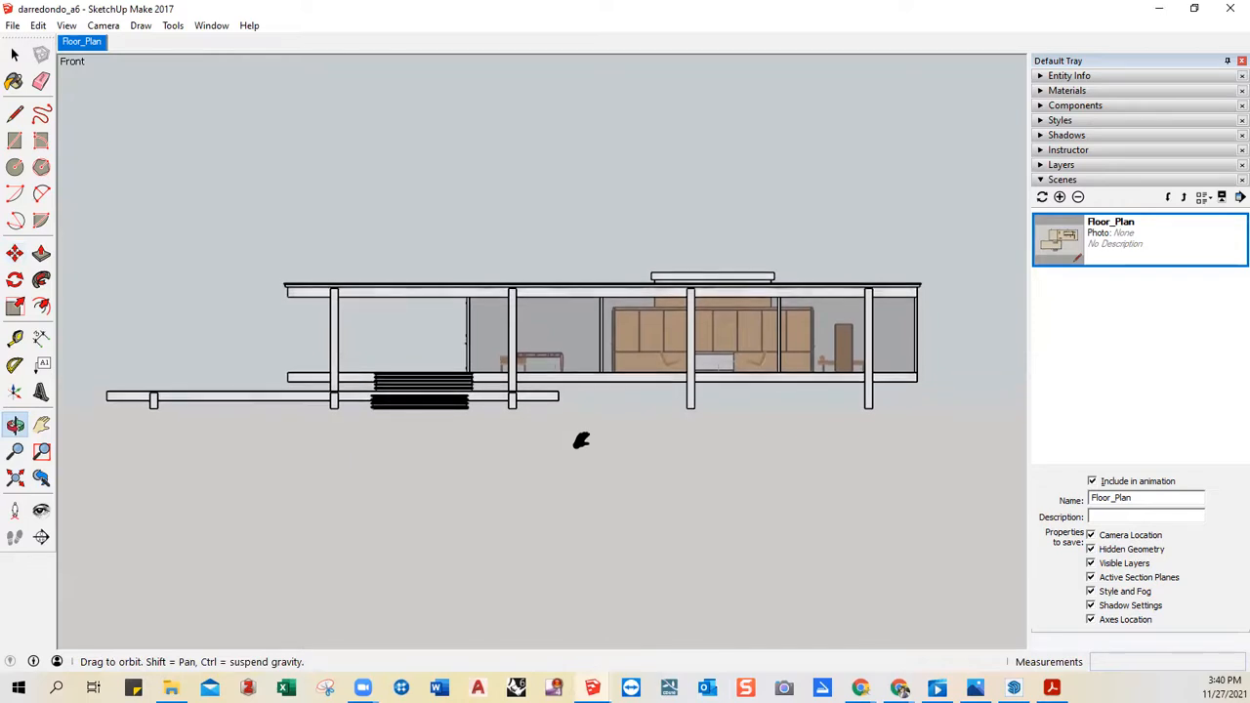
key("m")
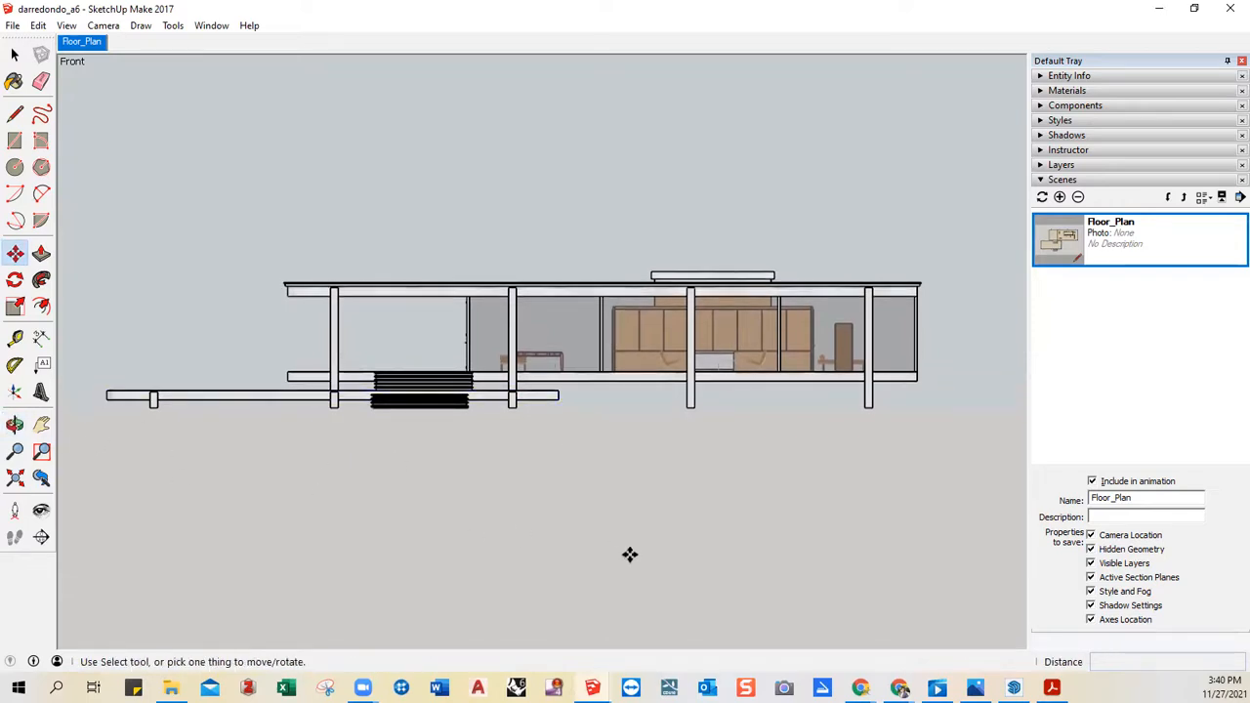
key("o")
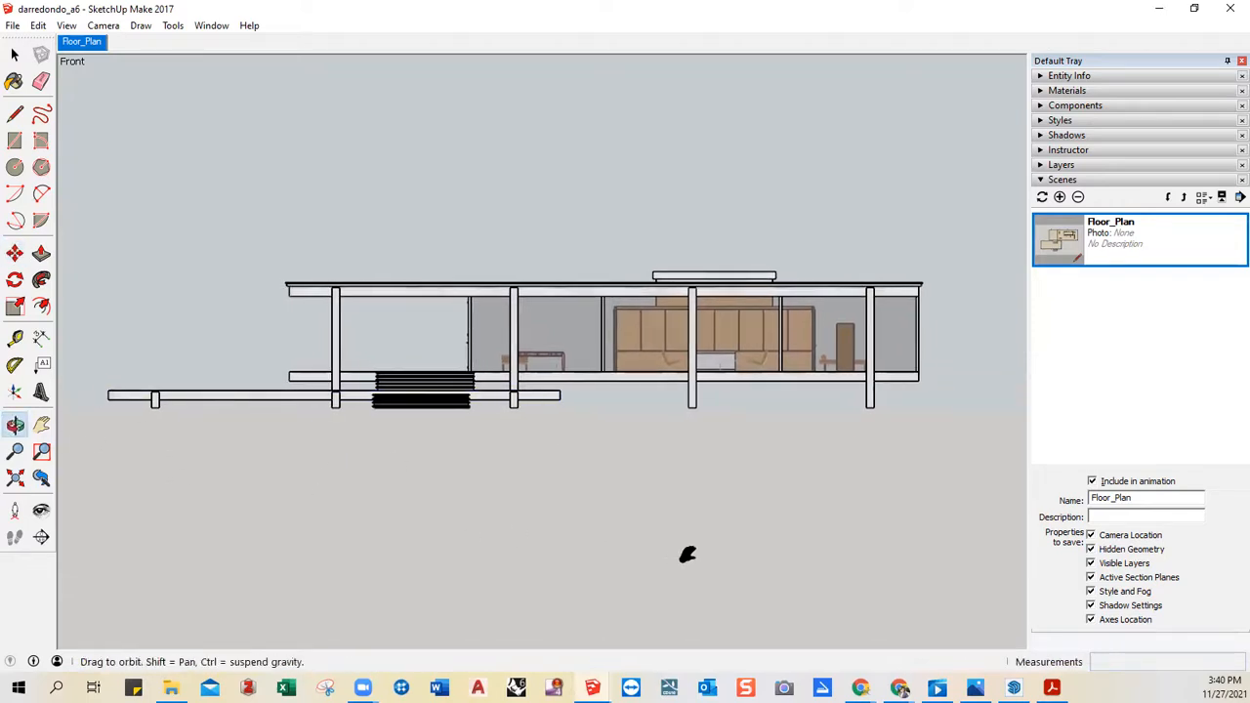
left_click_drag(684, 557, 693, 555)
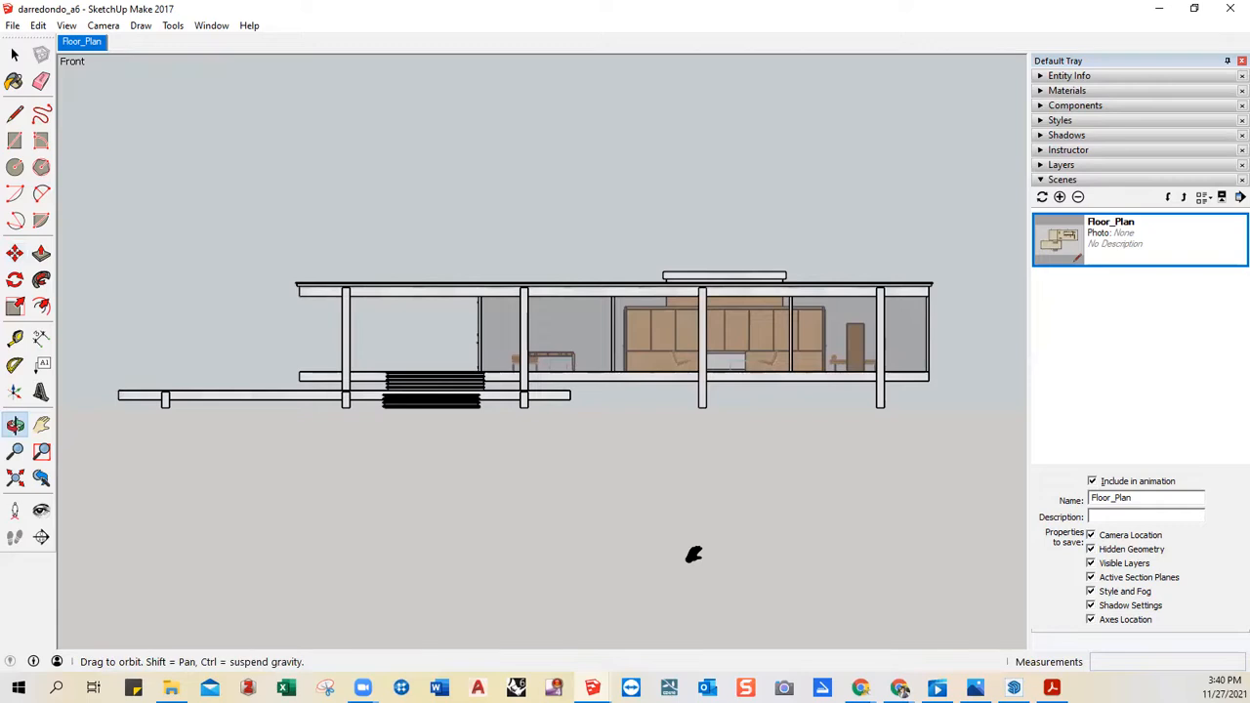
key("m")
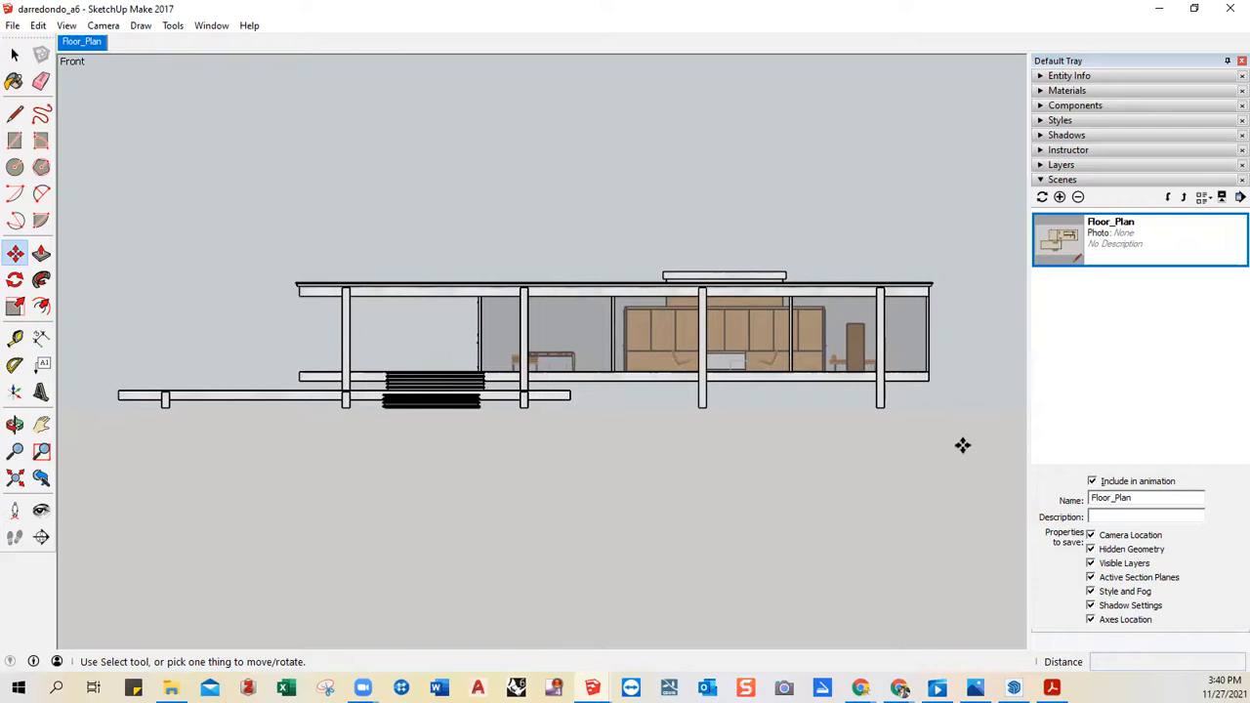
- Turn on the visibility of Layer0 to include the ground in the front elevation
left_click(1040, 166)
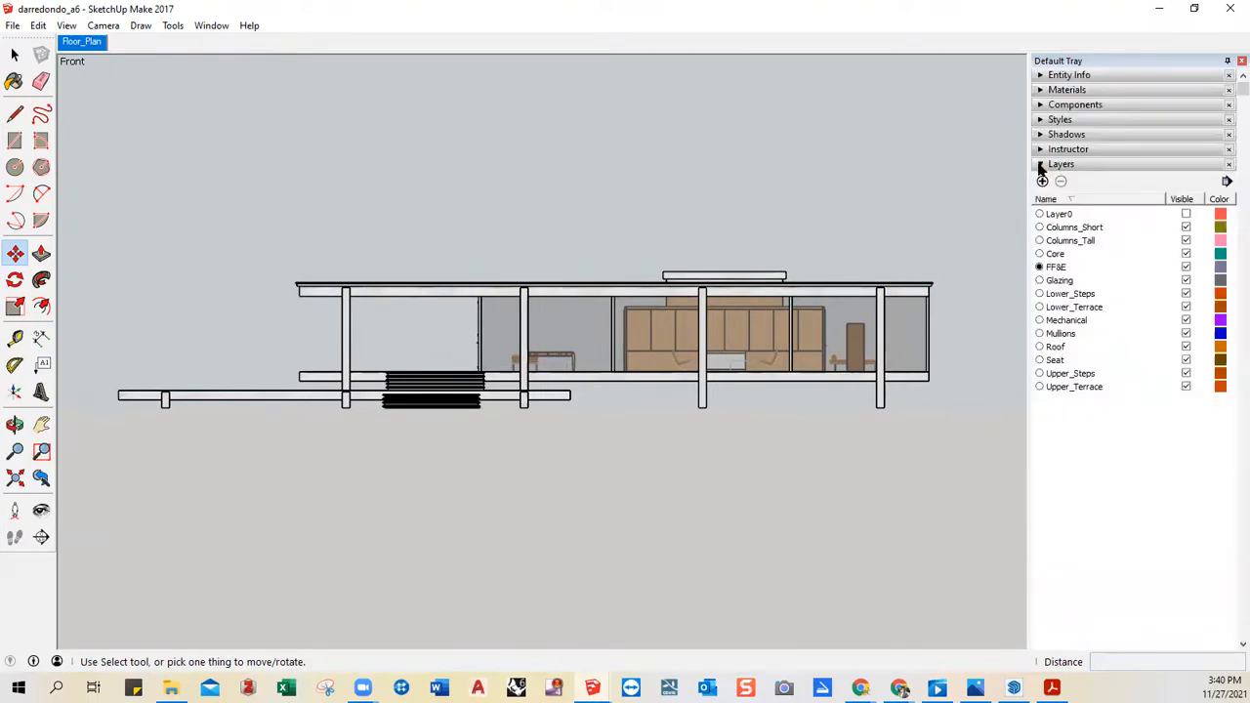
left_click(1186, 216)
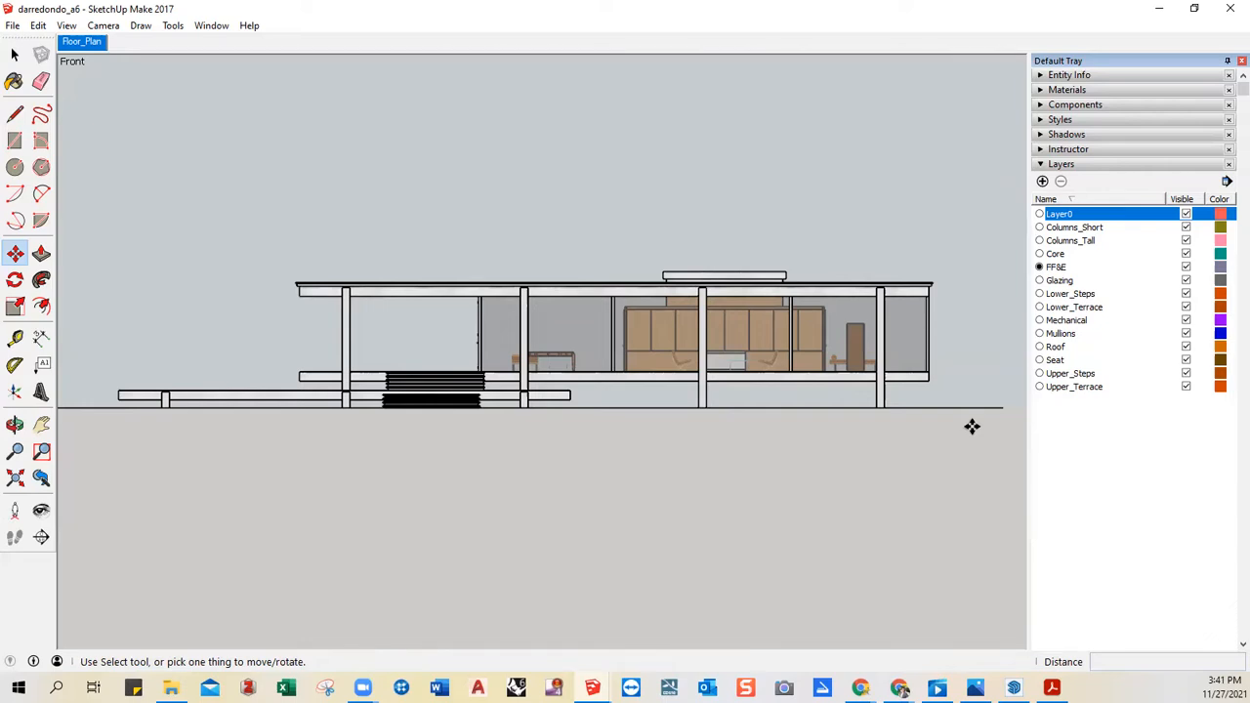
mouse_move(930, 424)
middle_mouse_down("shift")
mouse_move(972, 428)
mouse_move(944, 427)
middle_mouse_up("shift")
scroll(950, 425, "up", 1)
scroll(965, 427, "down", 1)
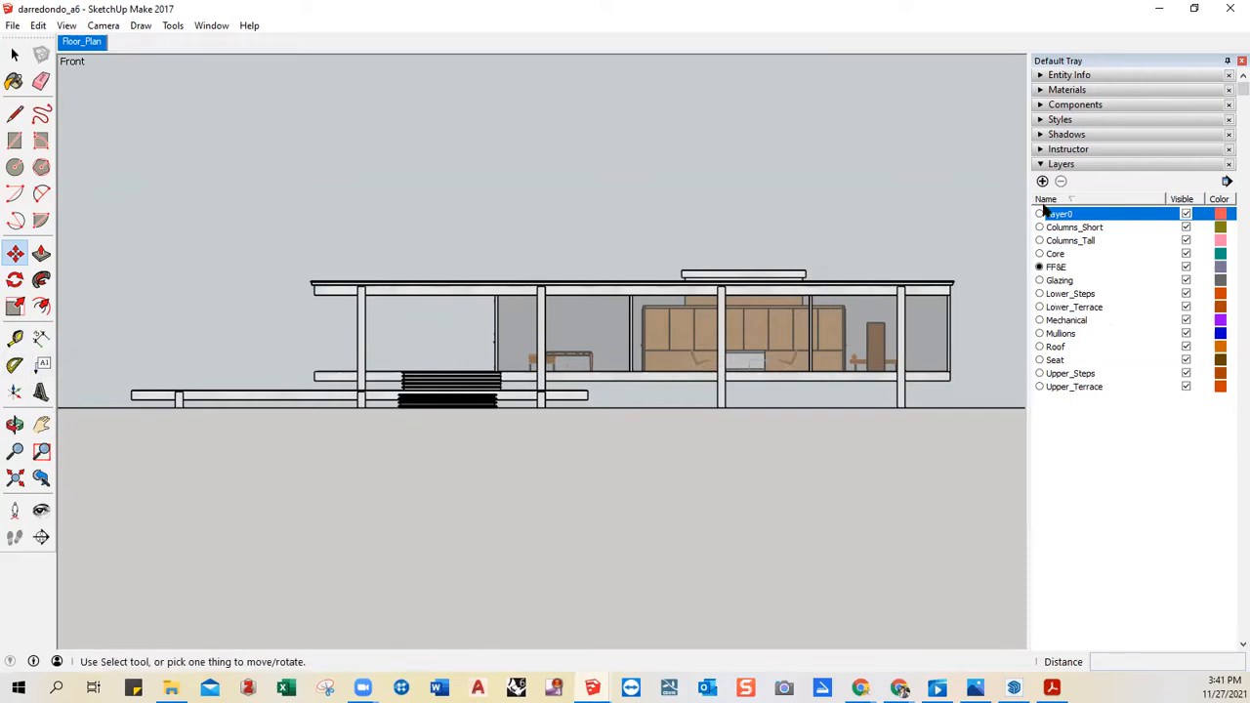
left_click(1045, 164)
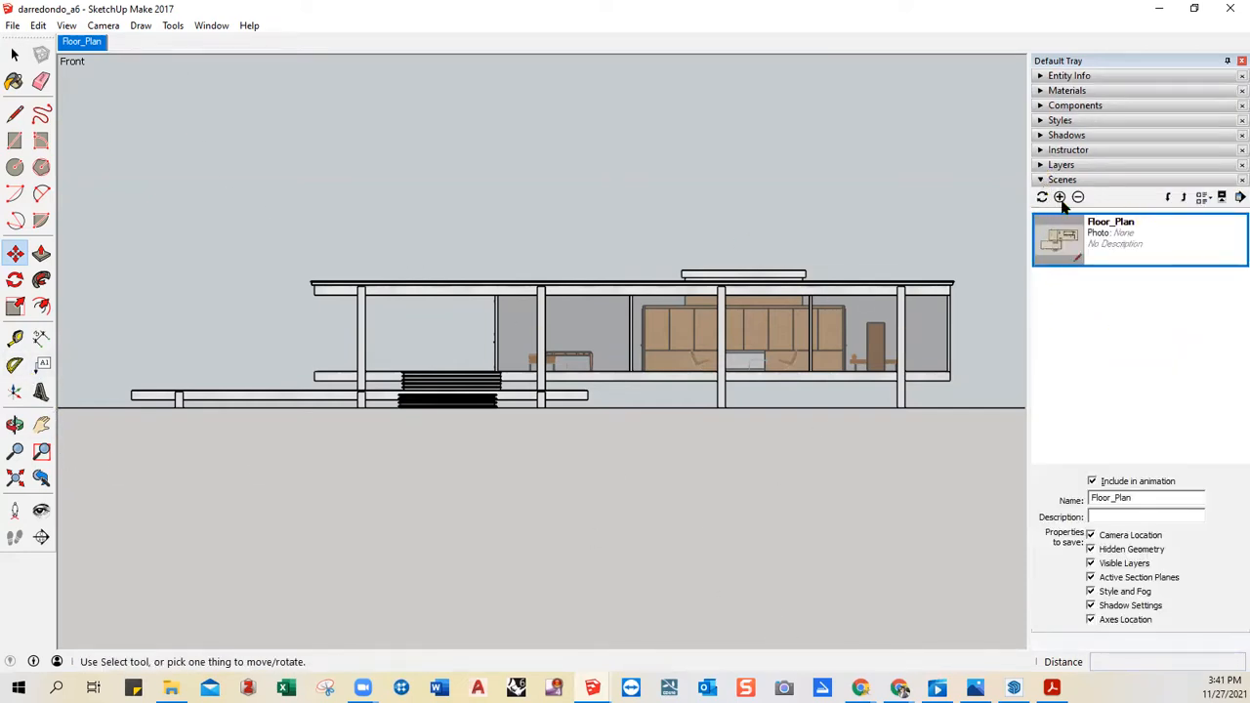
- Add a scene of the front elevation, saving the style changes as a new style, and name it South_Elevation
left_click(1060, 197)
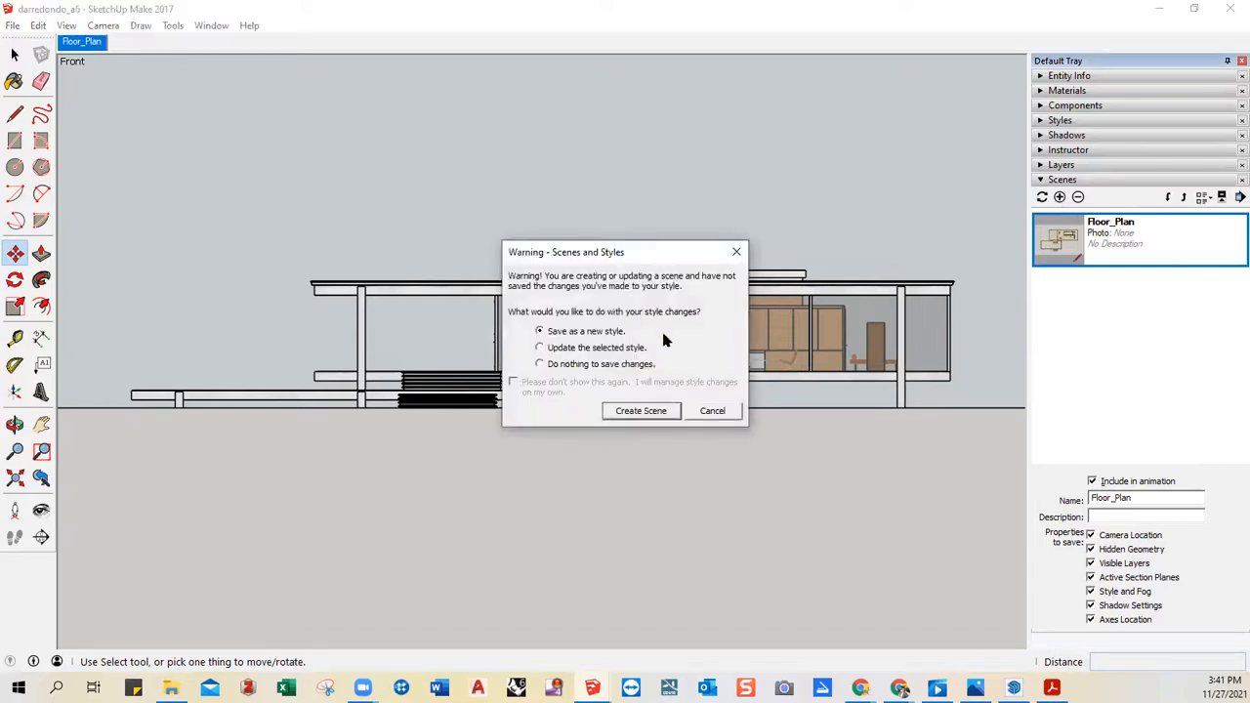
left_click(640, 411)
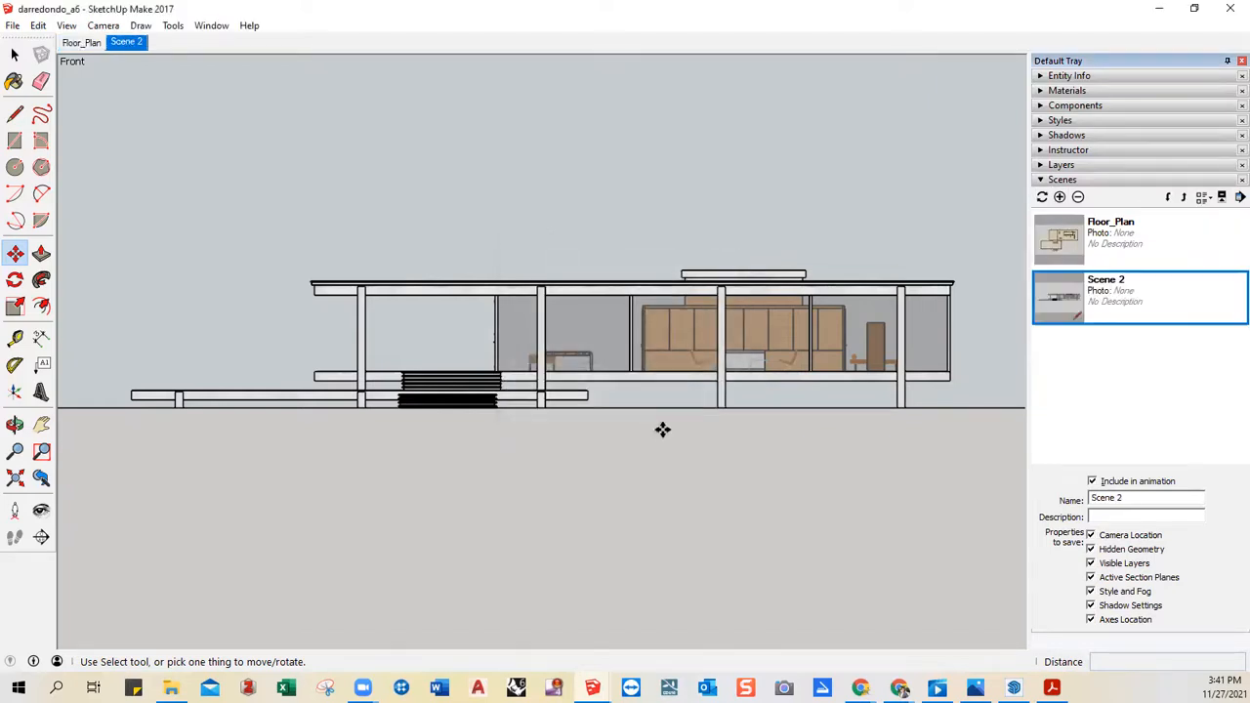
left_click_drag(1120, 499, 1091, 499)
type("South_Elevation")
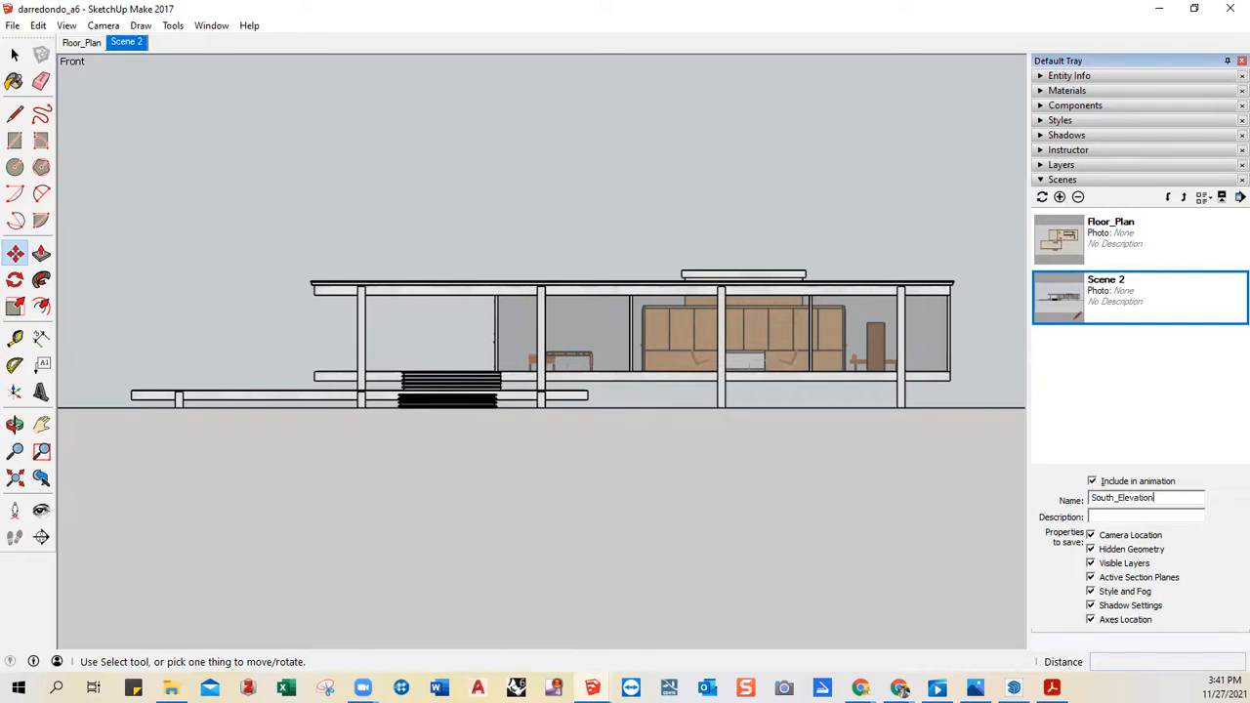
key("Return")
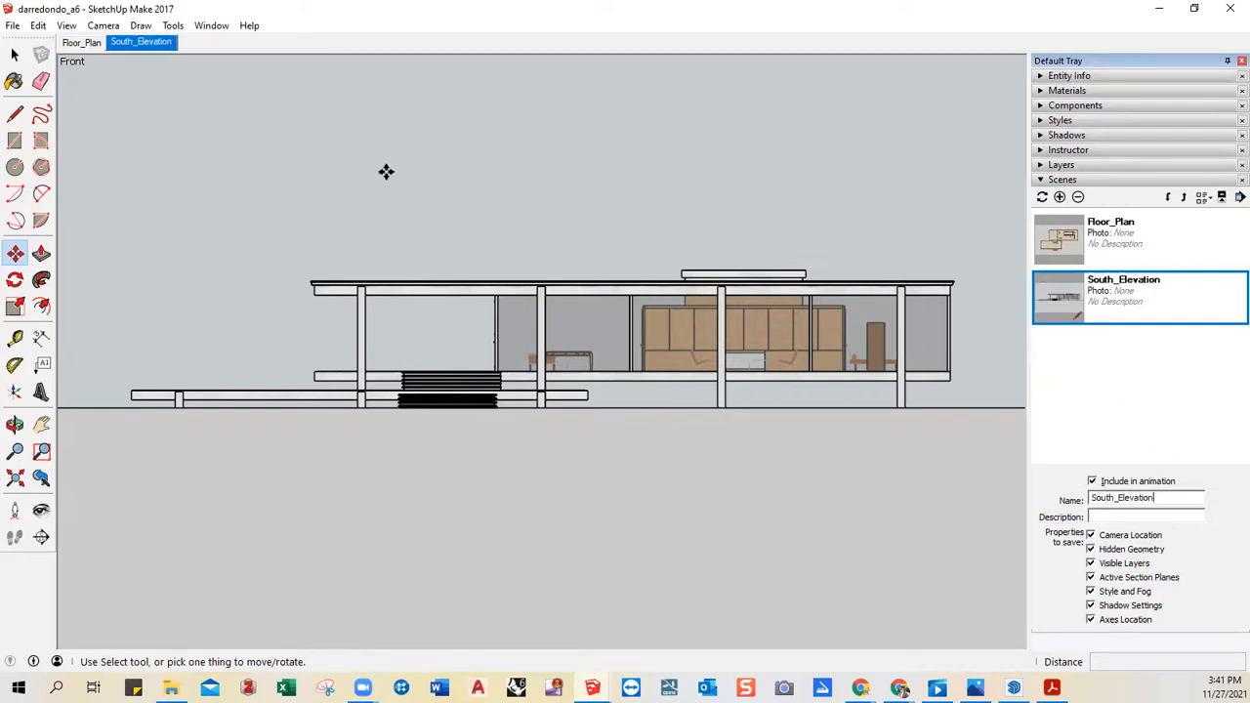
- Export the South_Elevation view as a 2D JPEG image in the Drawings folder, appending _south_elevation to the file name
left_click(13, 26)
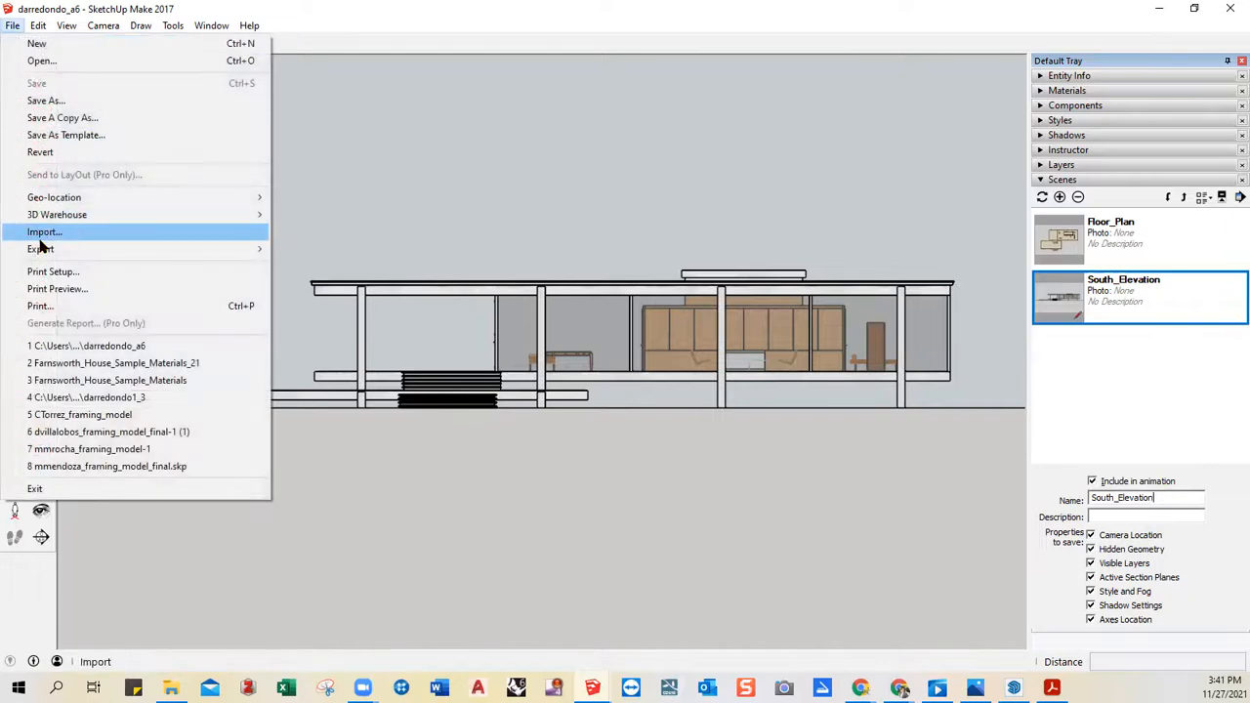
mouse_move(179, 253)
left_click(363, 268)
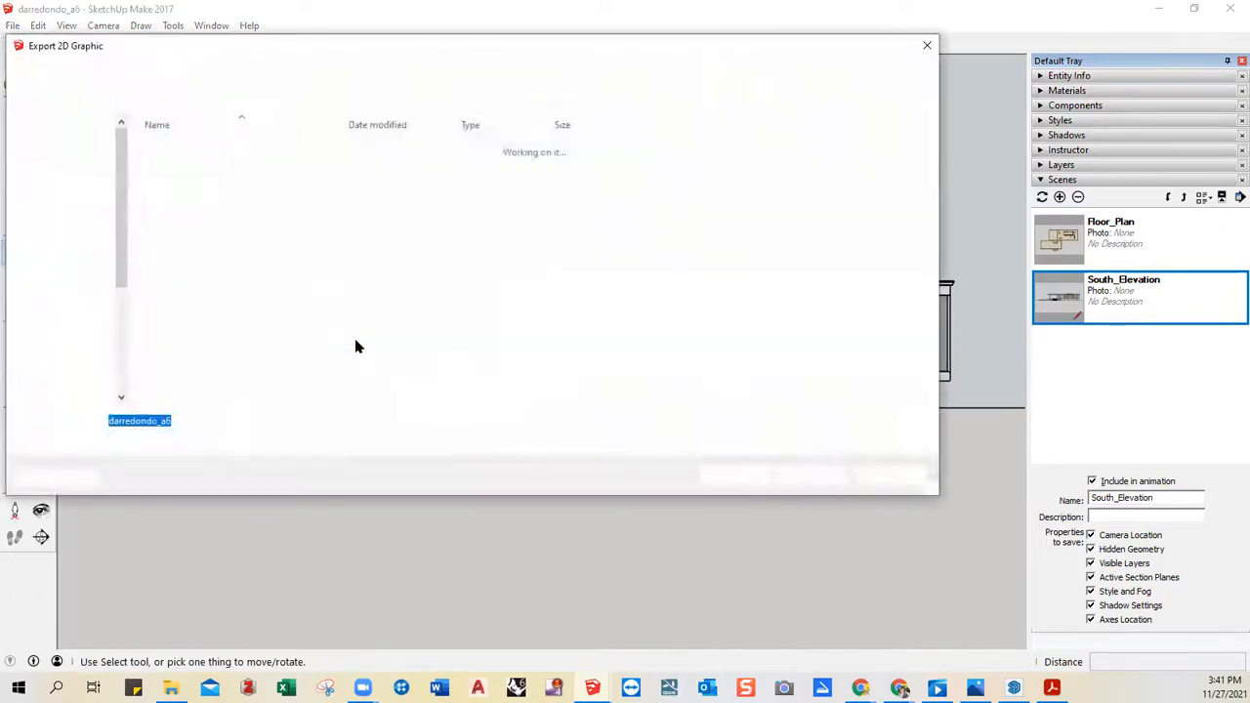
left_click(212, 420)
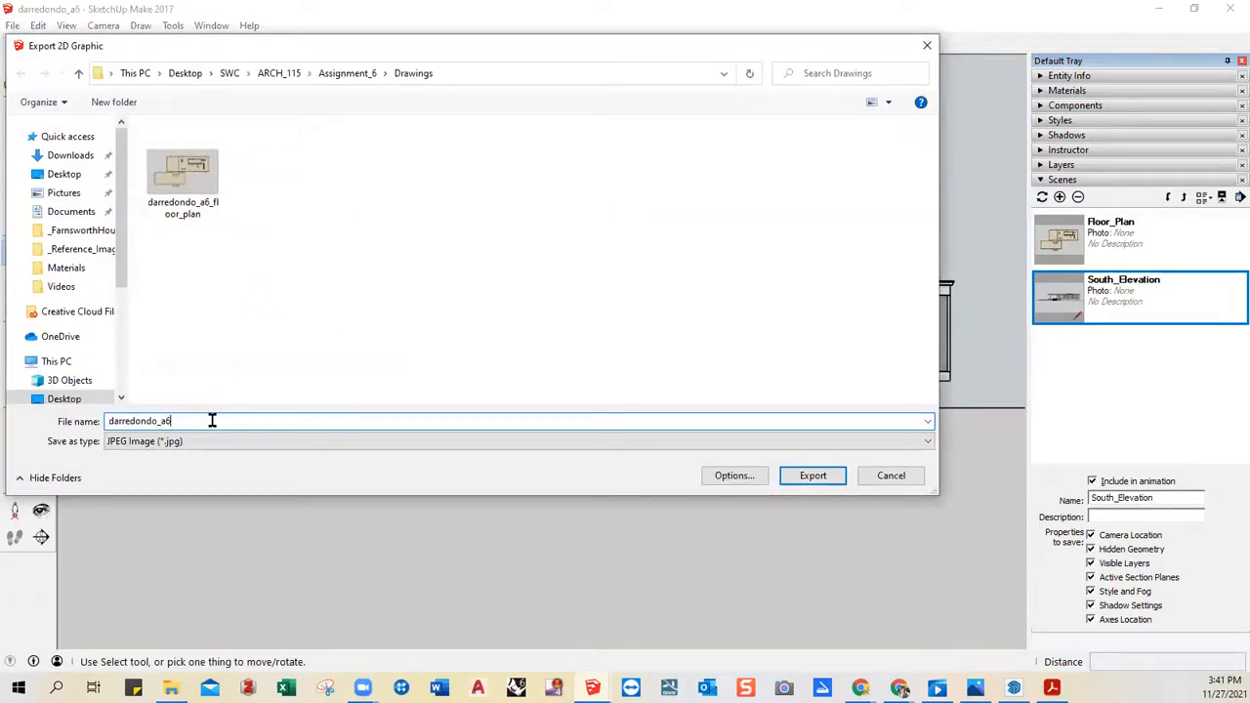
type("_")
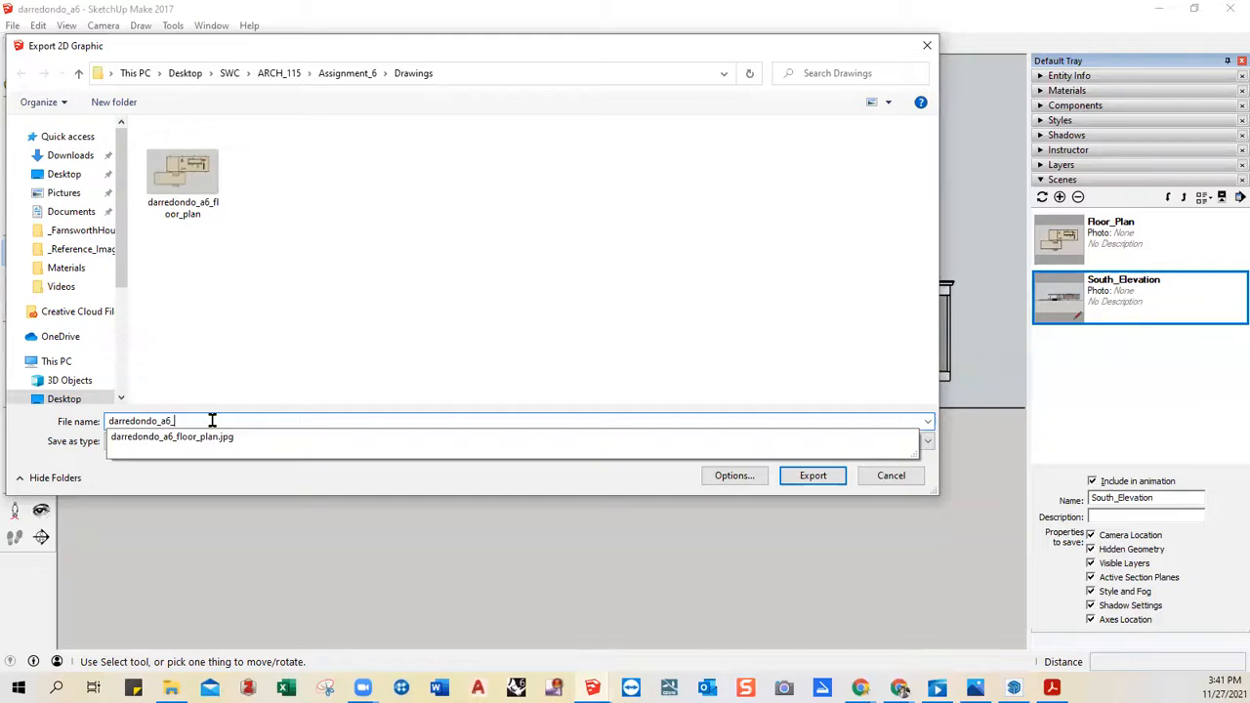
type("south_elevation")
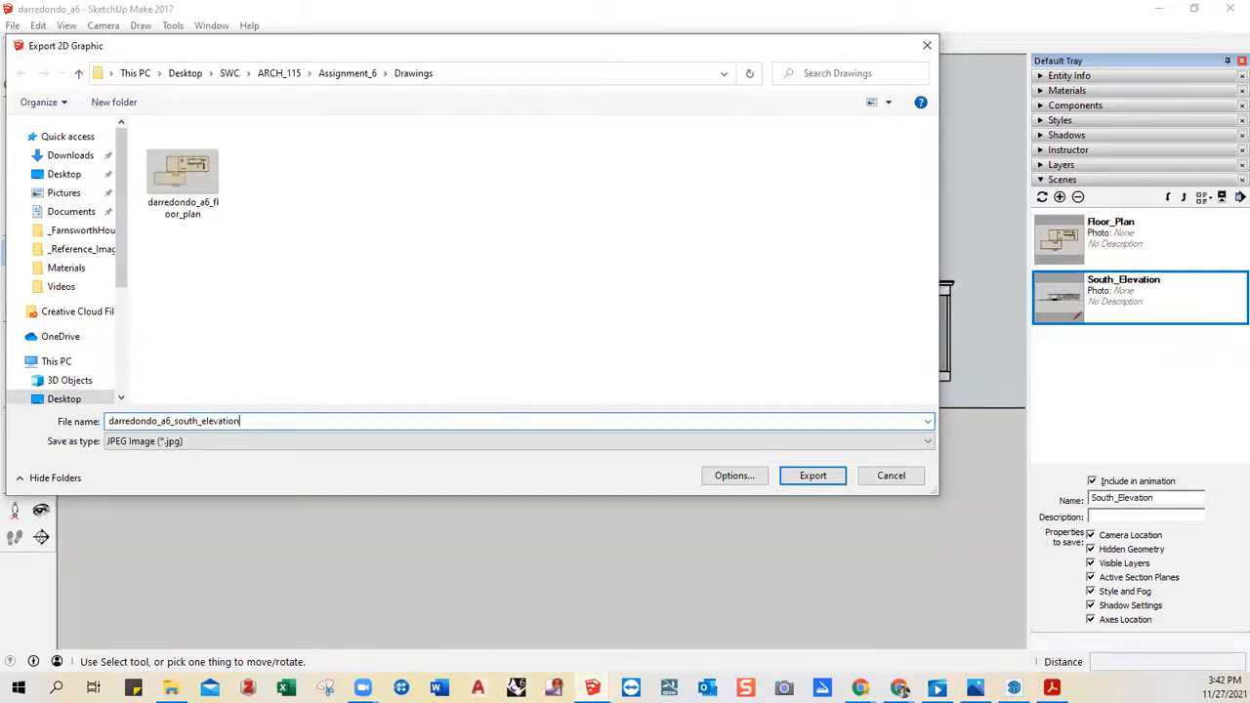
key("Return")
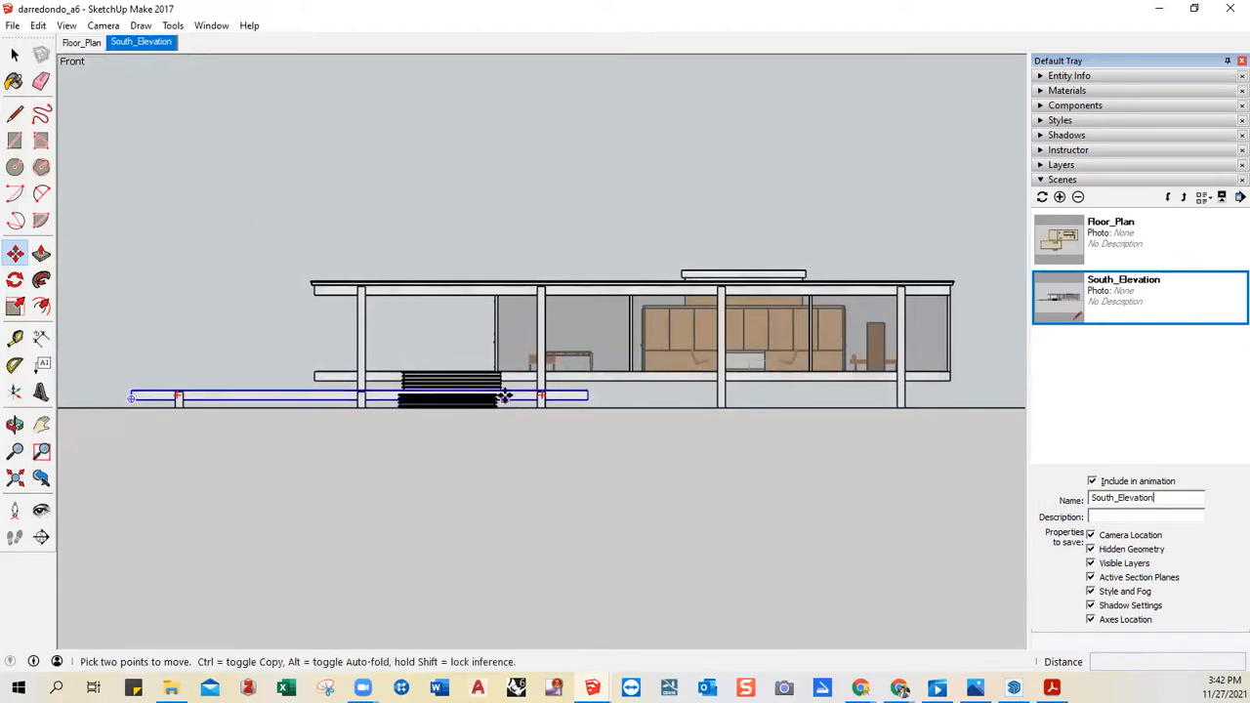
- Set the camera to the Left standard view and pan slightly to center the west elevation without orbiting
left_click(103, 27)
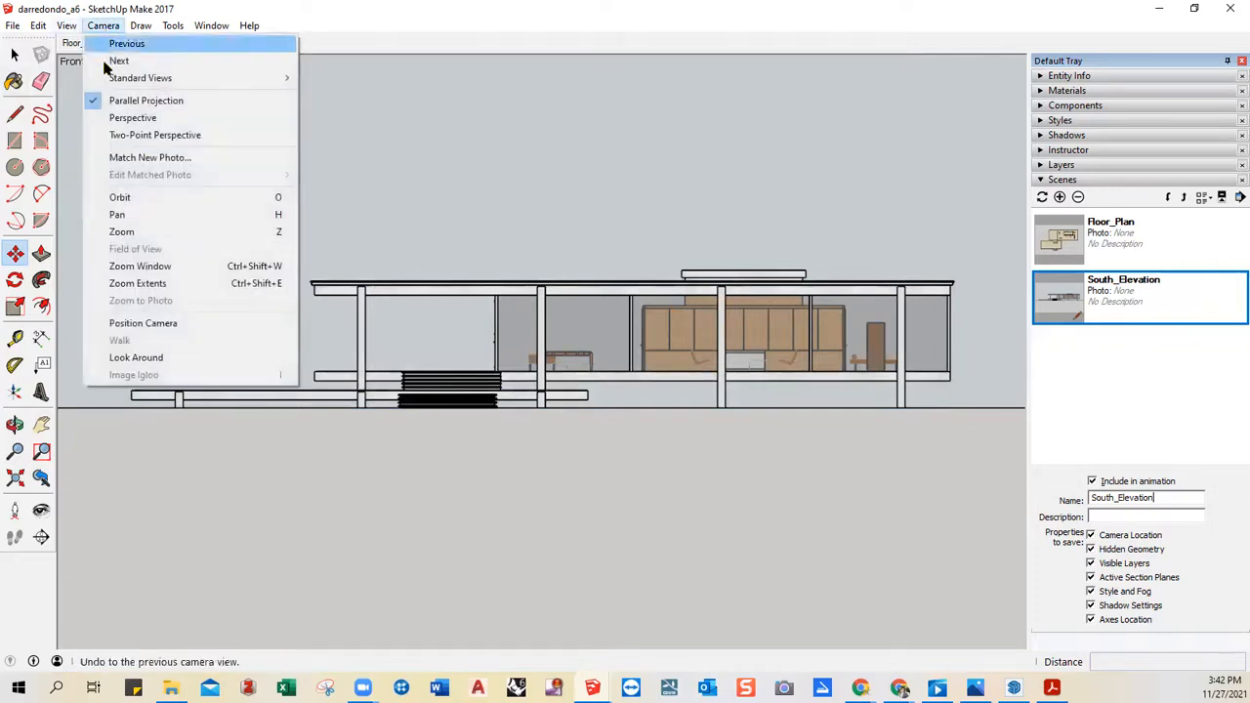
mouse_move(251, 79)
left_click(312, 156)
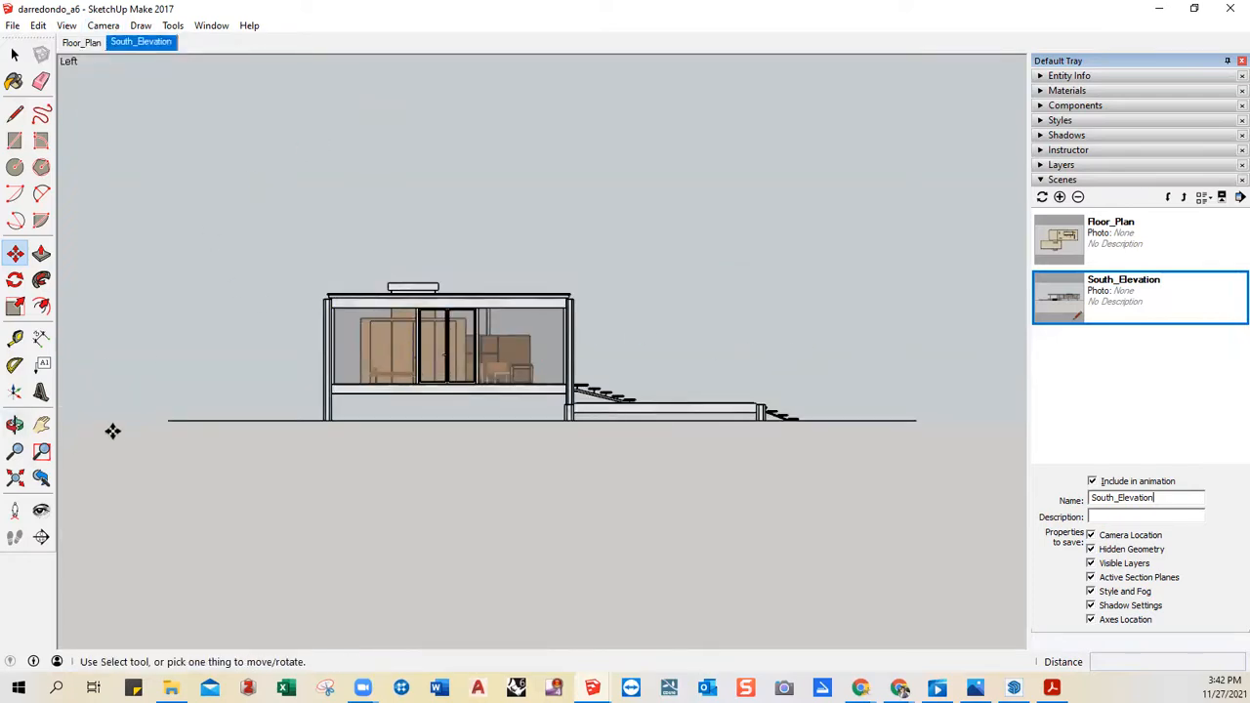
key("o")
mouse_move(684, 323)
left_mouse_down()
mouse_move(683, 307)
mouse_move(701, 310)
mouse_move(686, 310)
left_mouse_up()
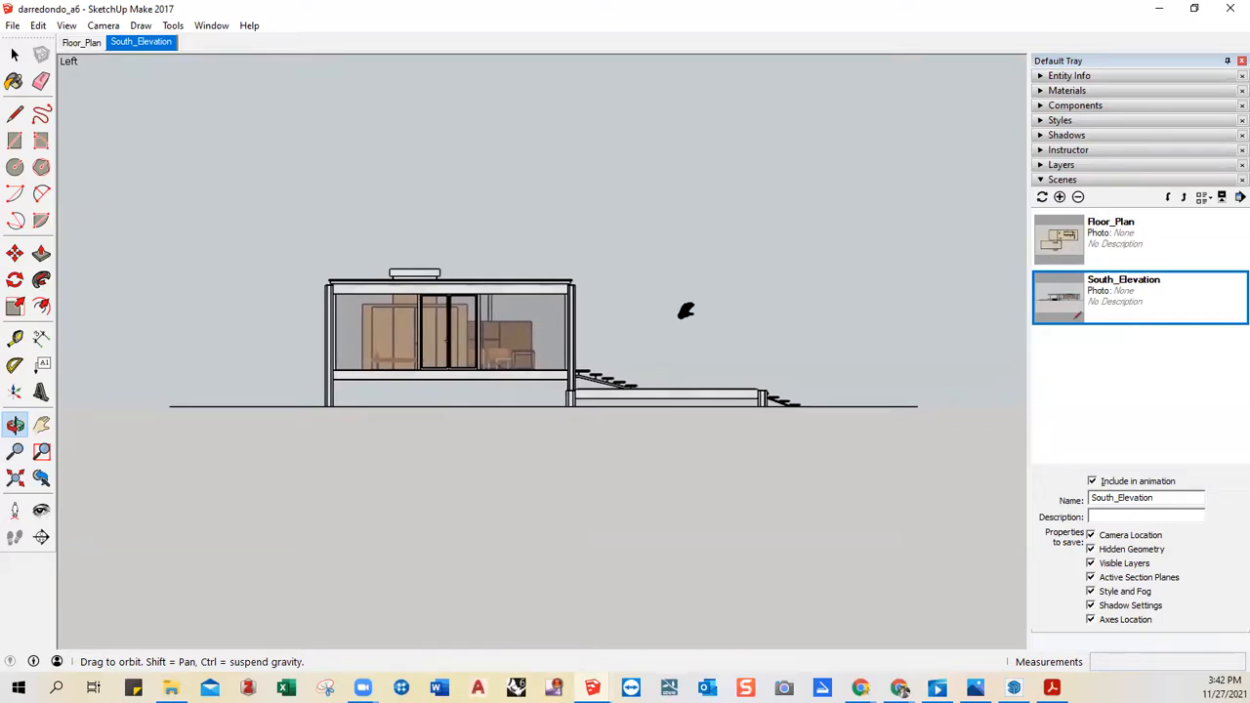
right_click(687, 314)
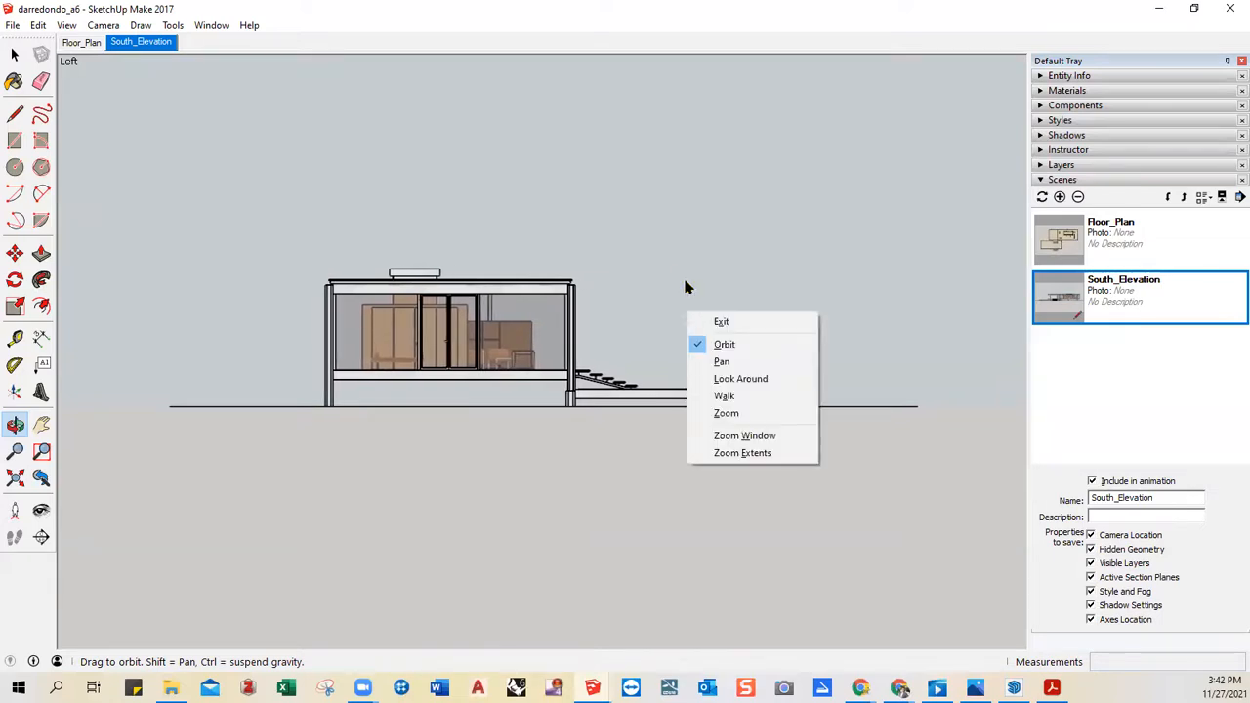
left_click(683, 277)
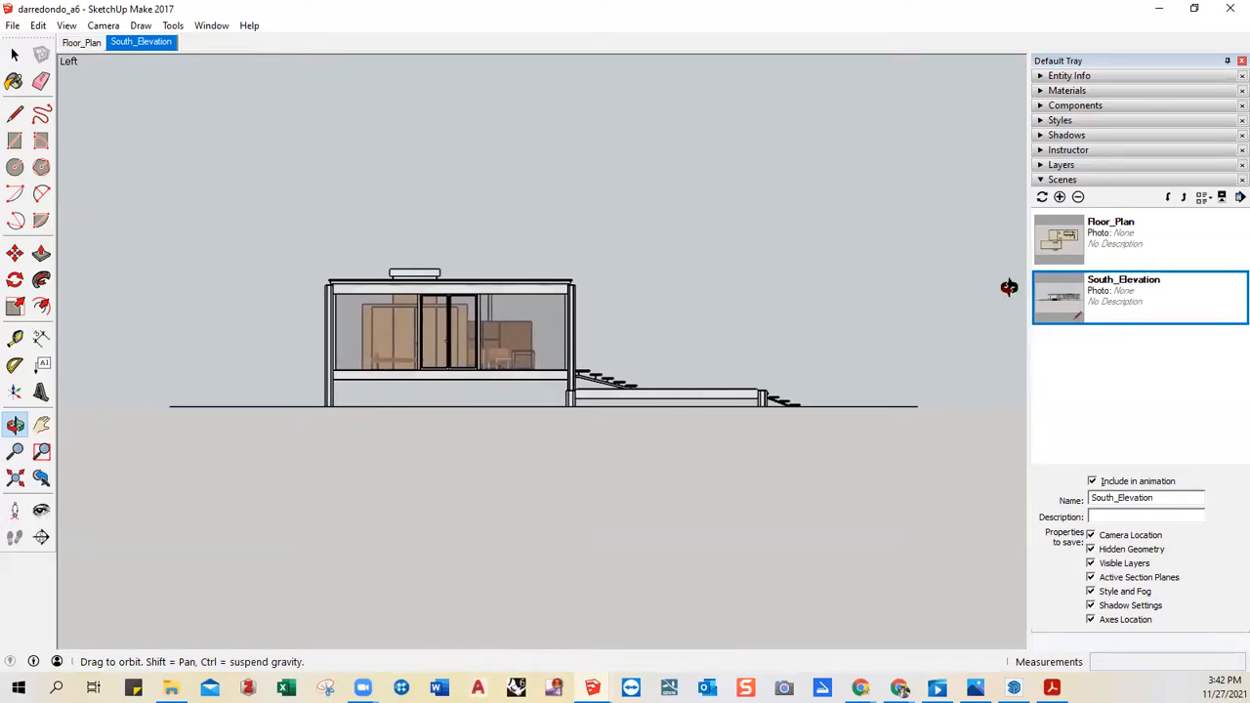
- Add a scene of the left-side view and name it West_Elevation
left_click(1059, 196)
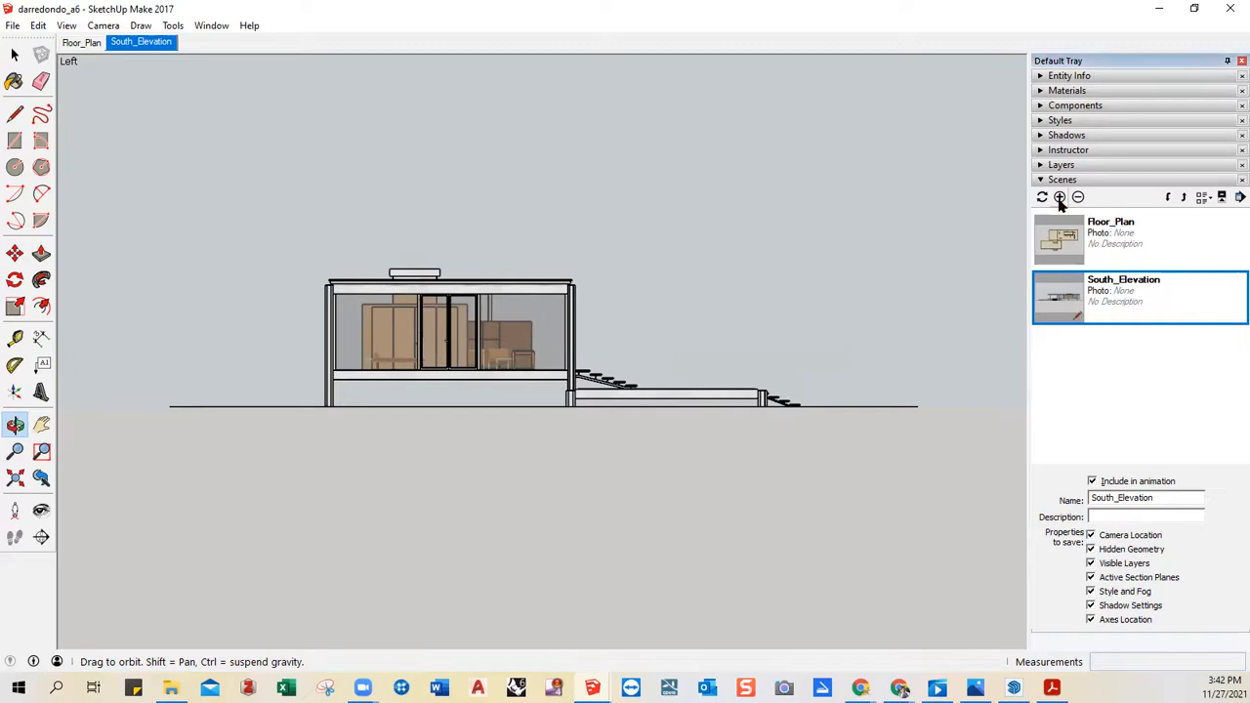
left_click(1140, 497)
type("W")
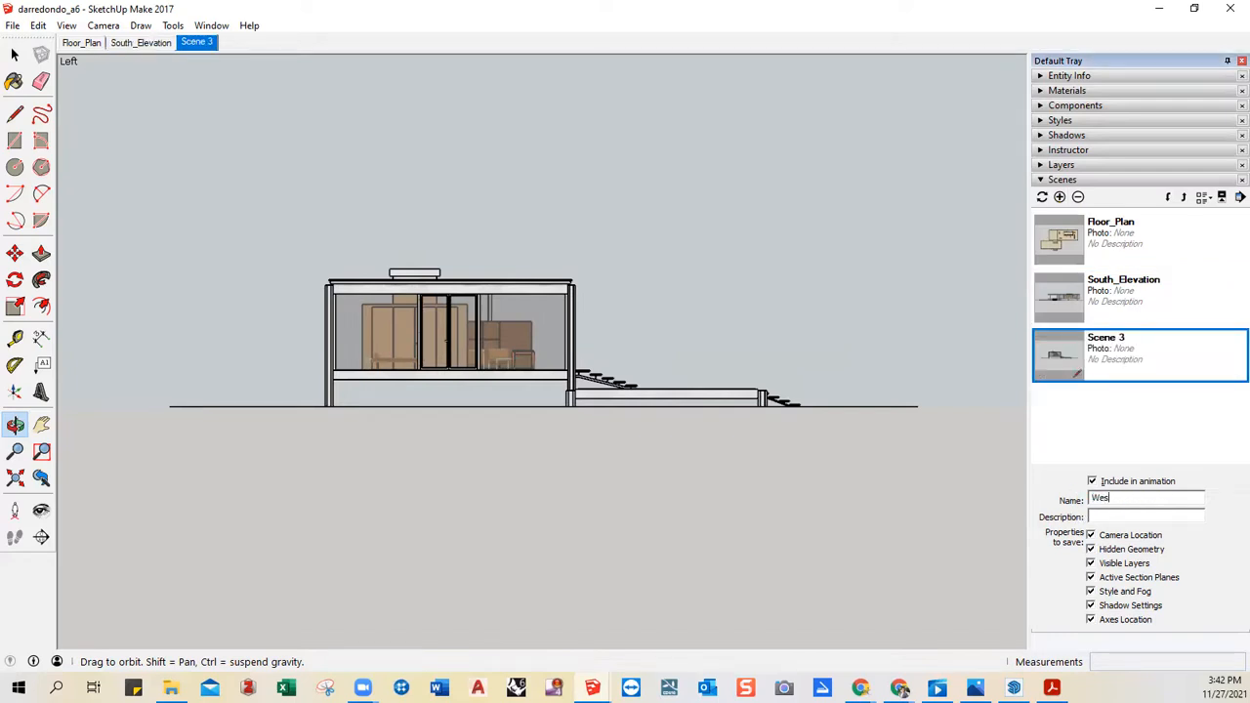
type("est_Elevation")
key("Return")
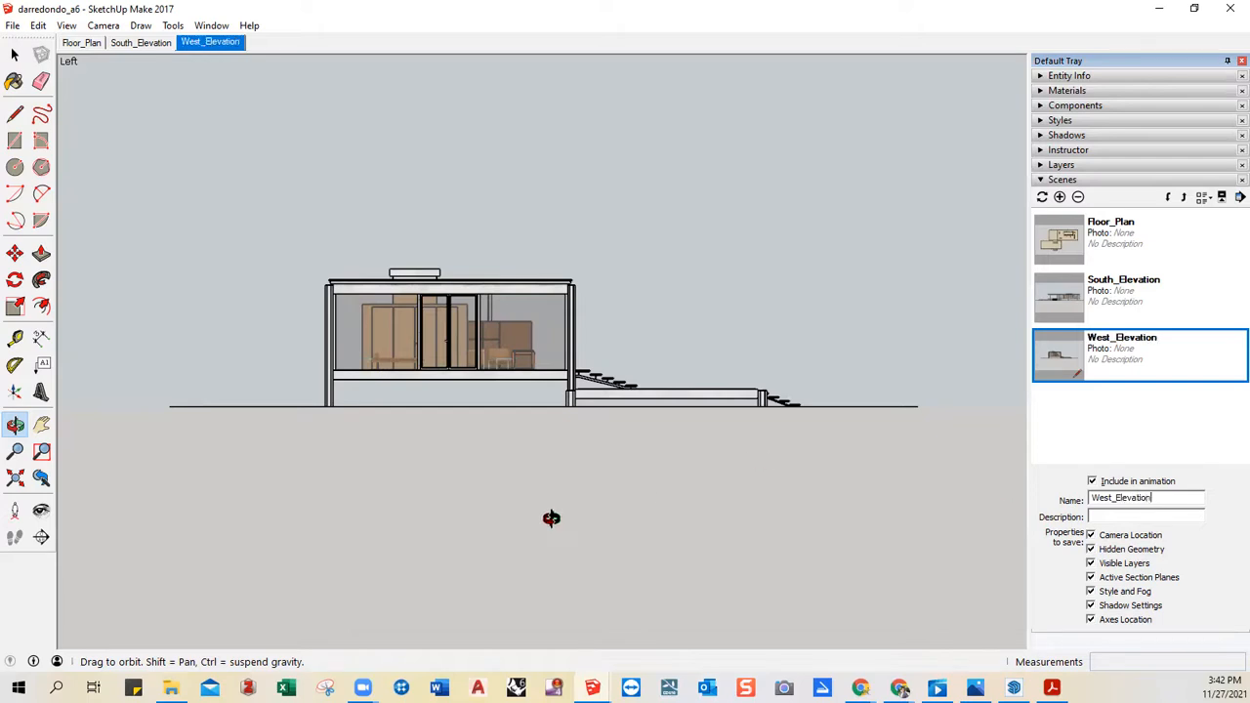
- Export the West_Elevation view as a 2D JPEG image in the Drawings folder, appending _west_elevation to the file name
left_click(12, 27)
mouse_move(39, 248)
left_click(306, 265)
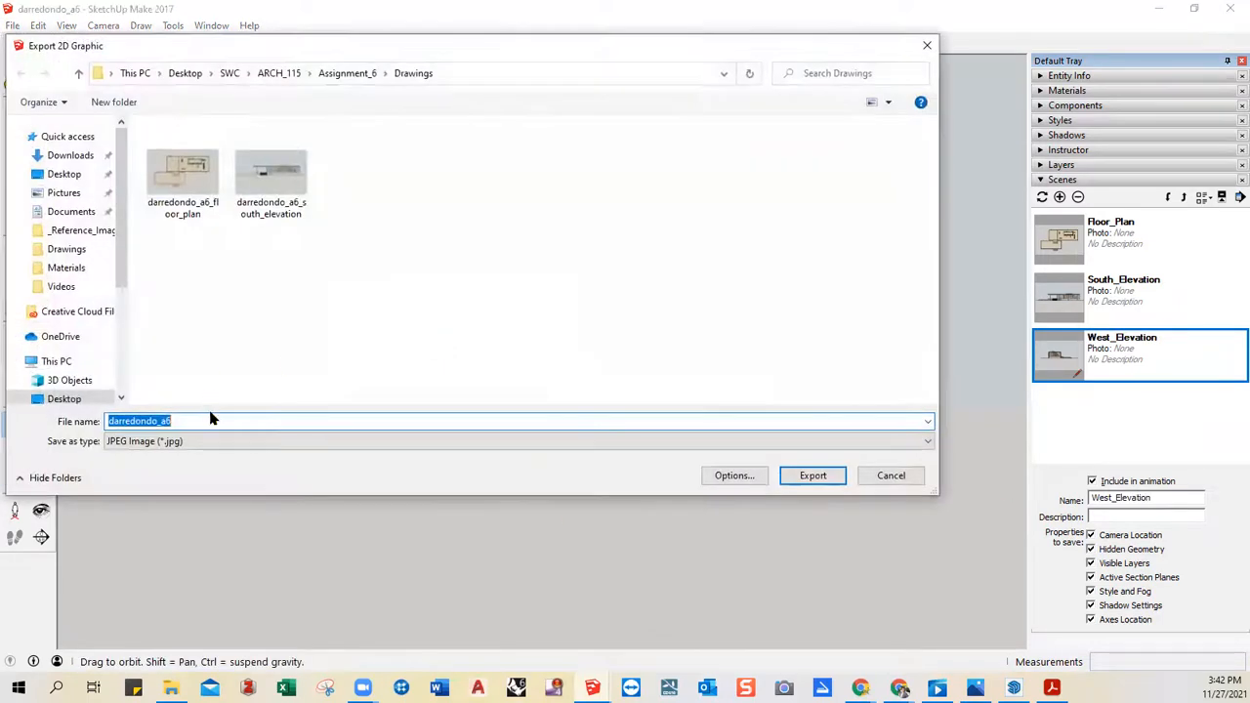
left_click(205, 425)
type("_west_elevation")
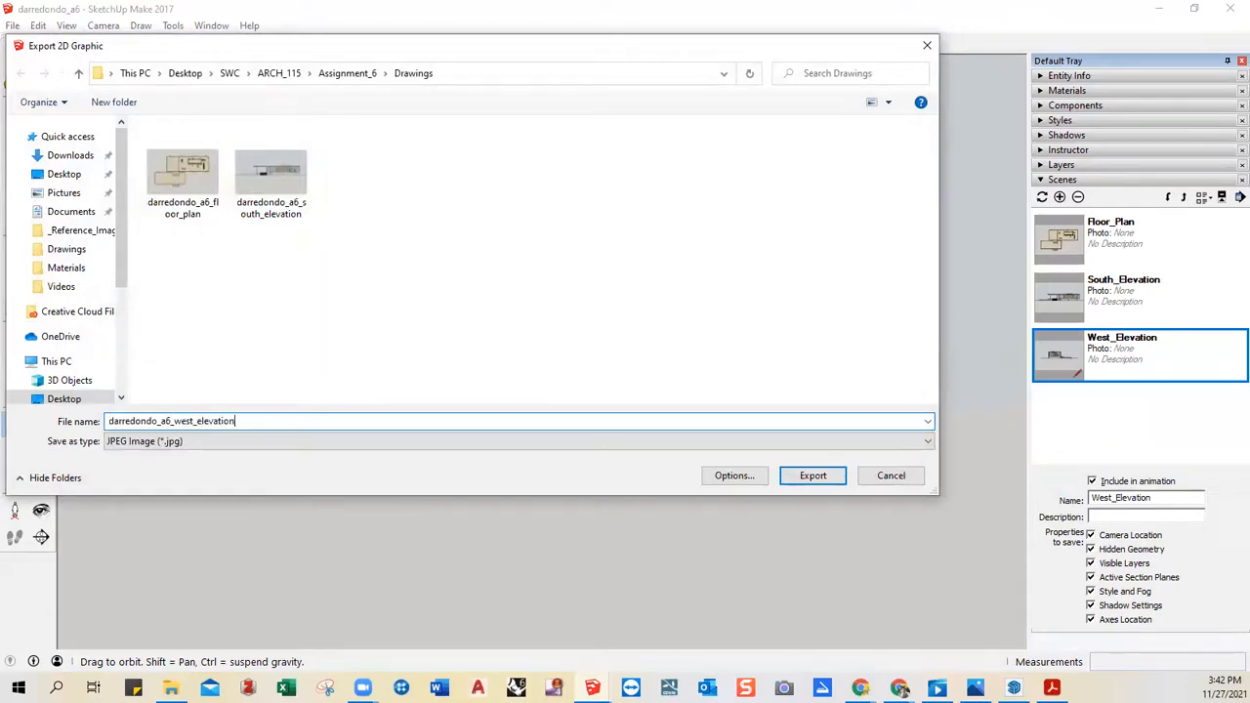
key("Return")
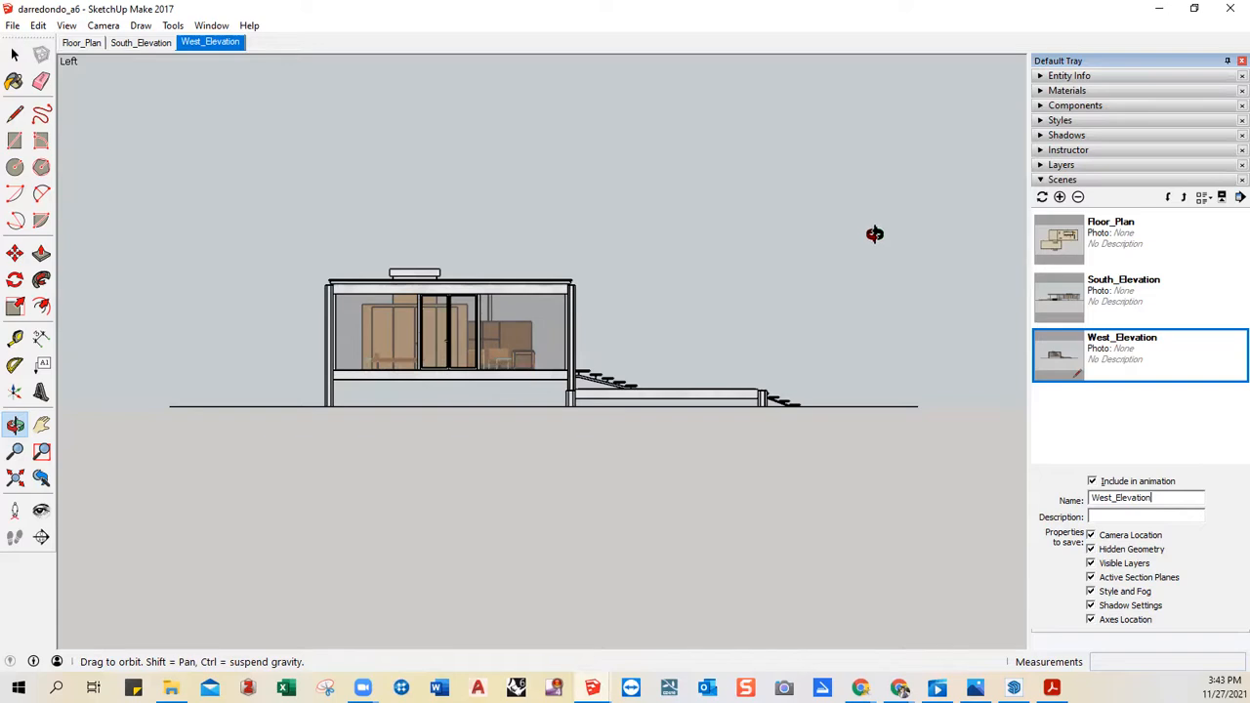
- Hide Layer0 and switch the camera to Perspective, showing the house from an elevated angle on its stair side
left_click_drag(872, 228, 509, 345)
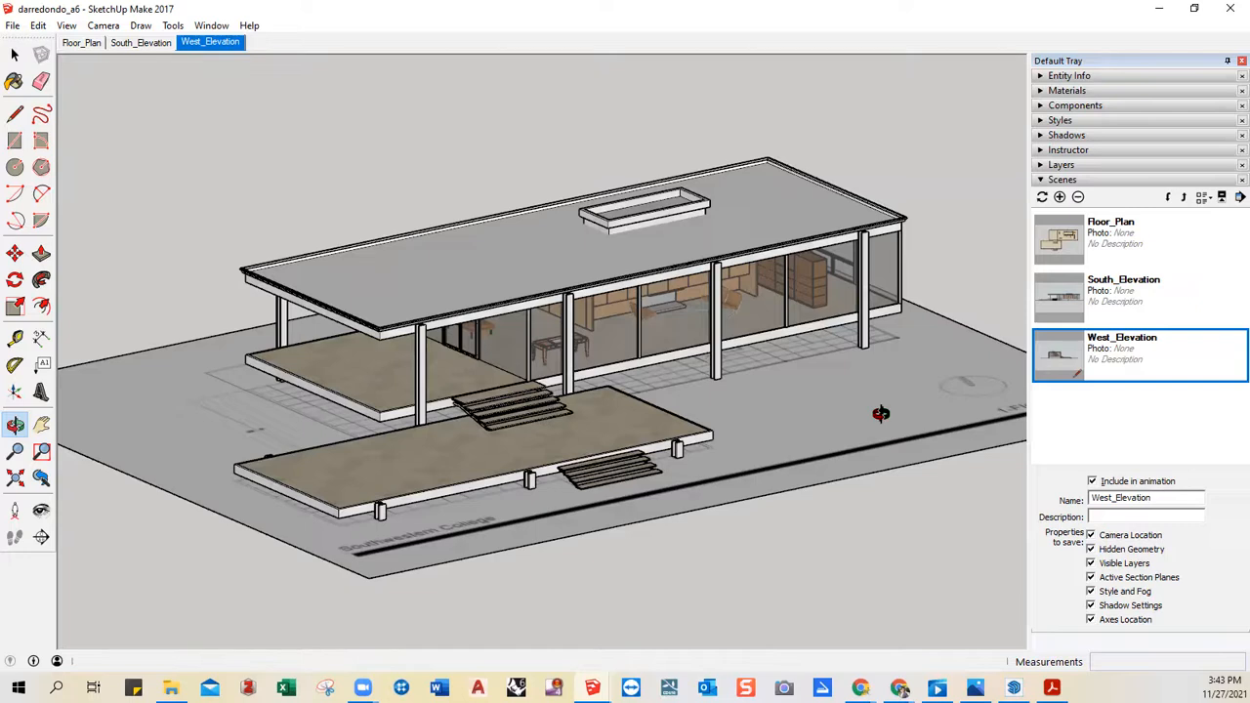
left_click(1041, 165)
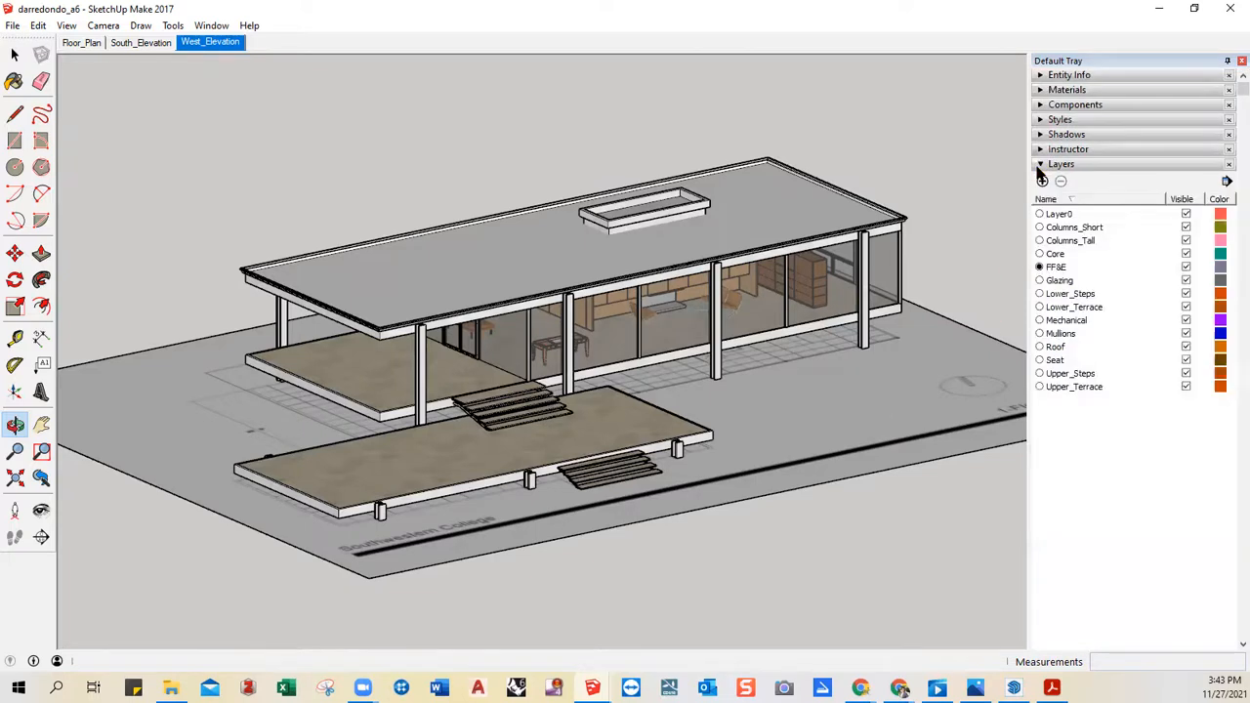
left_click(1185, 213)
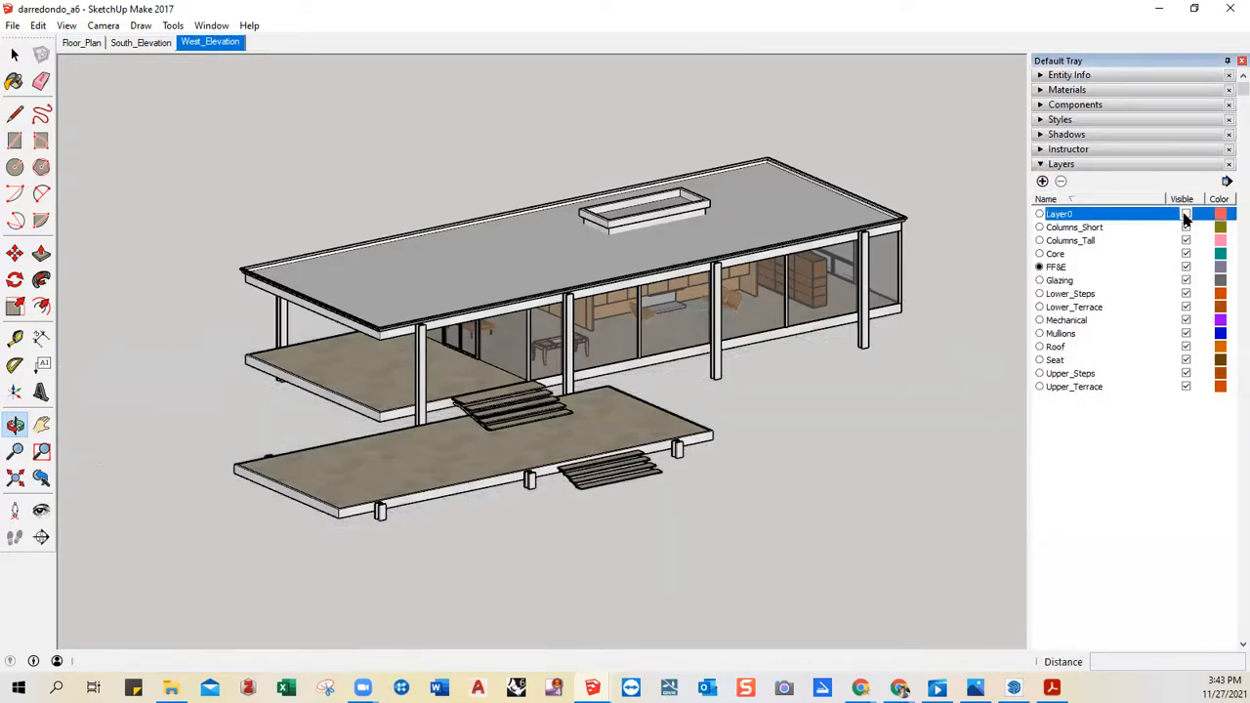
left_click(102, 25)
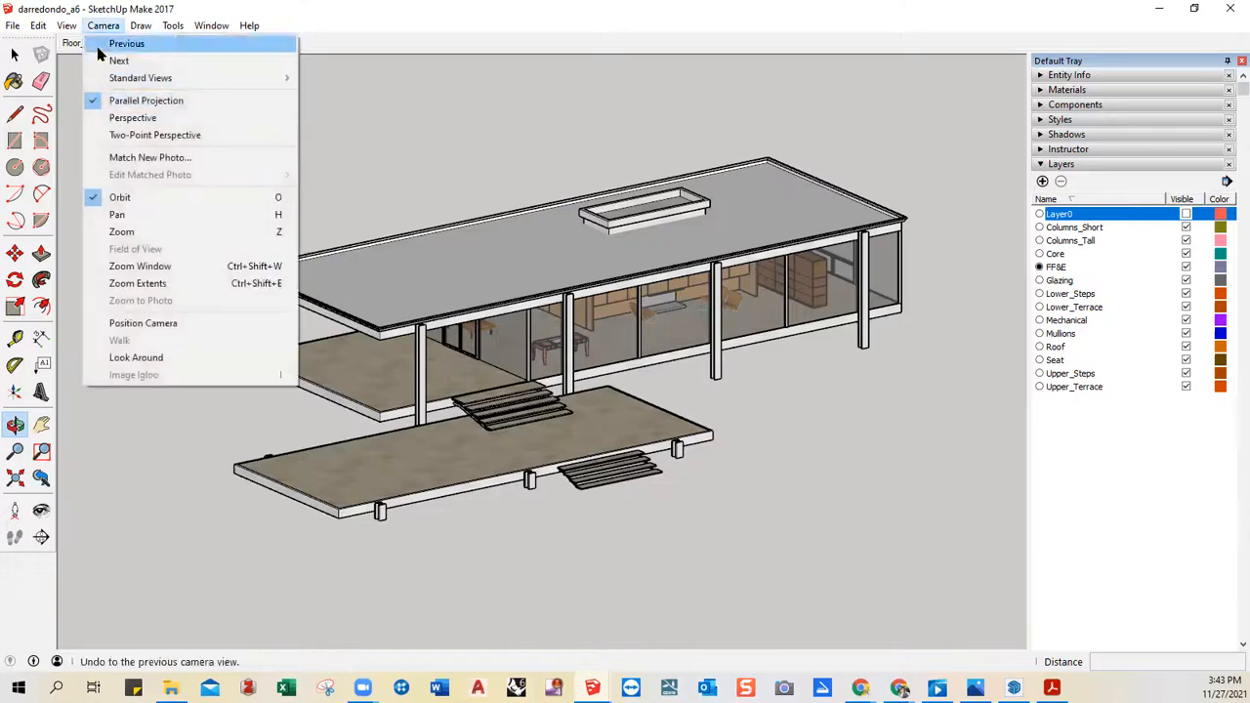
left_click(100, 121)
left_click_drag(315, 355, 376, 345)
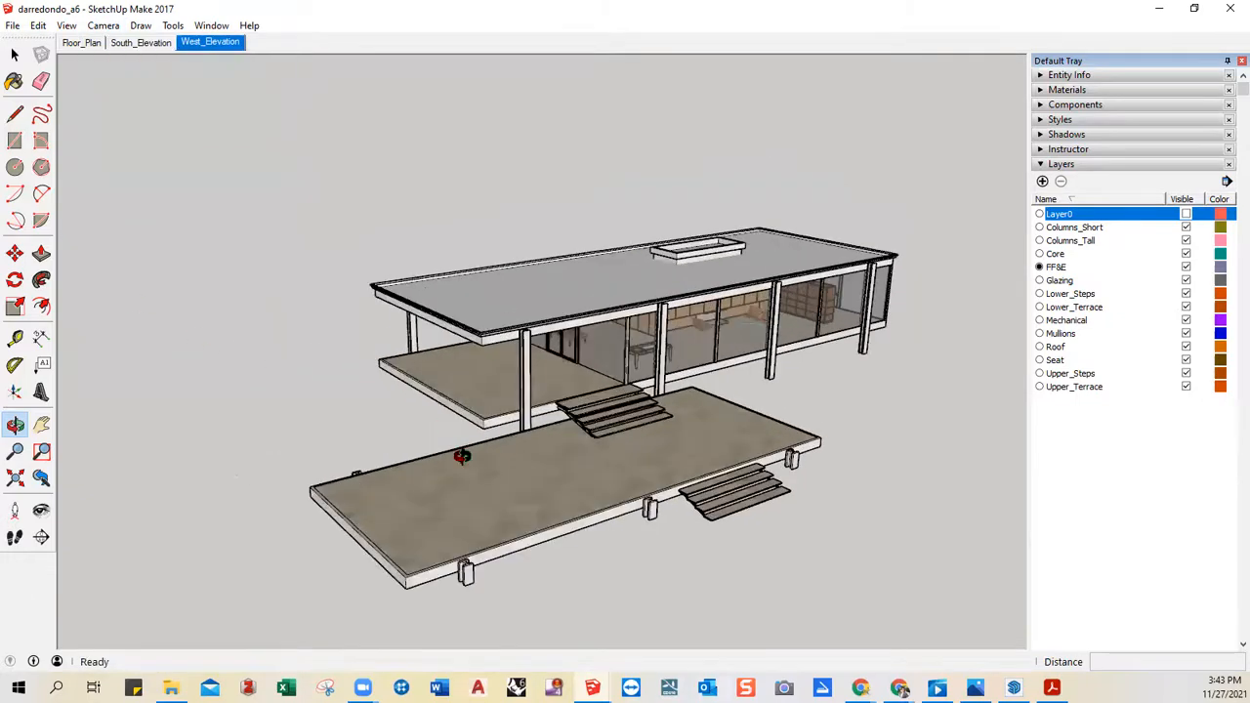
left_click_drag(499, 446, 388, 396)
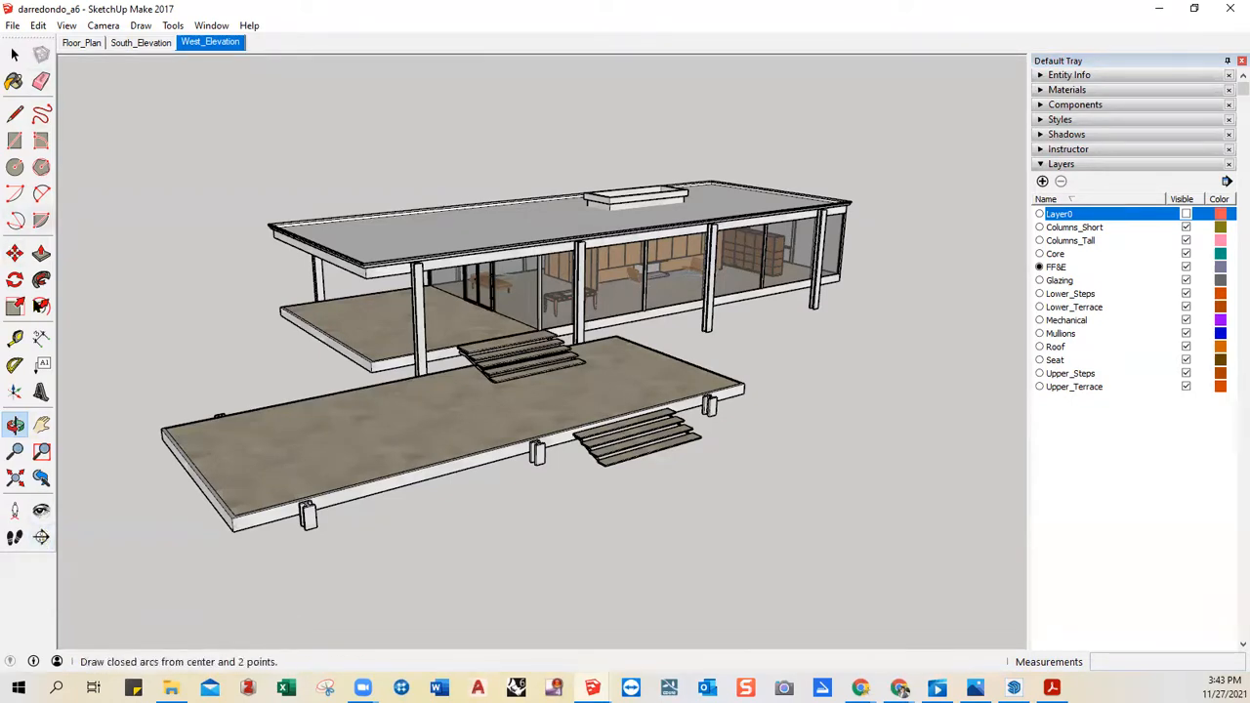
- Place a vertical section plane on the long glazed front facade and move it about 2' 6" into the house
left_click(42, 539)
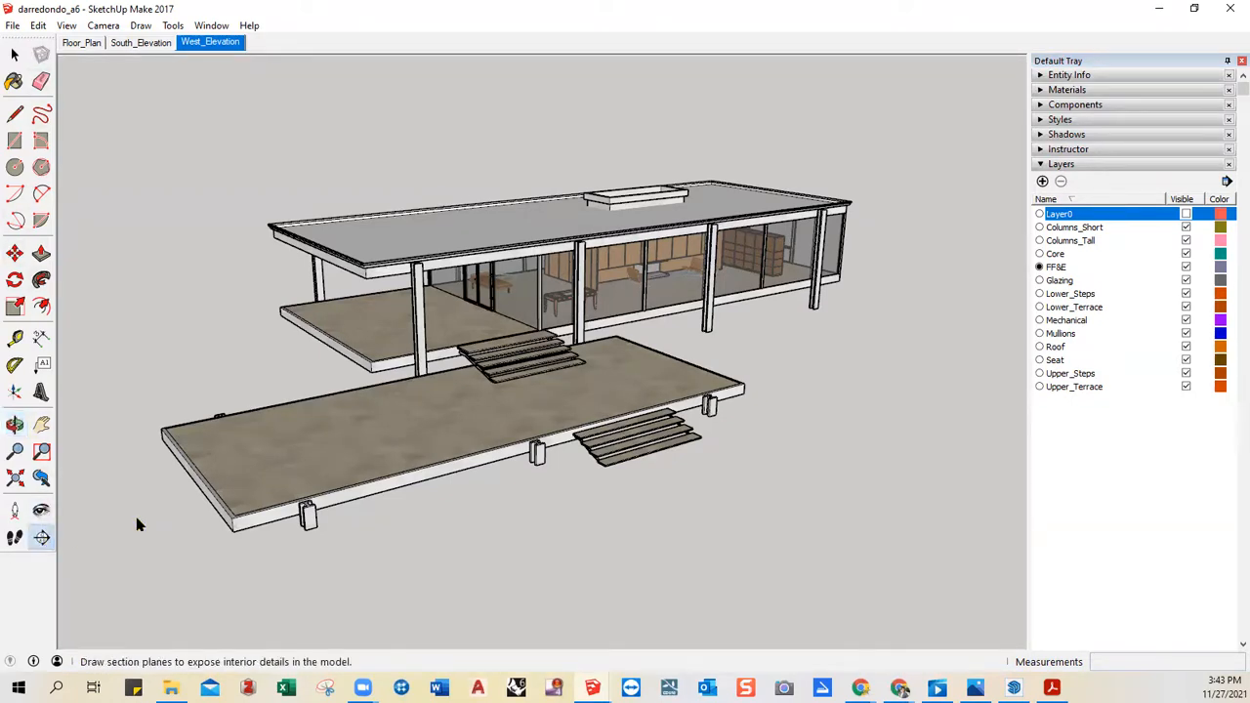
left_click(679, 277)
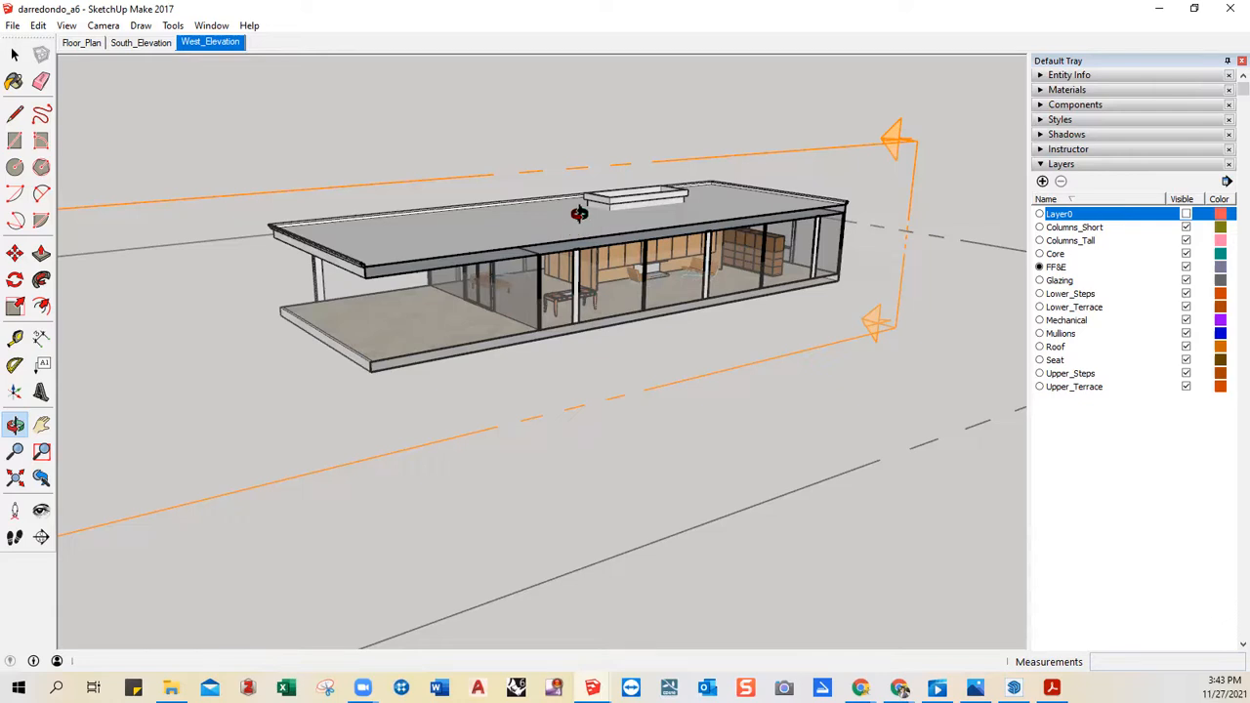
key("space")
left_click(672, 165)
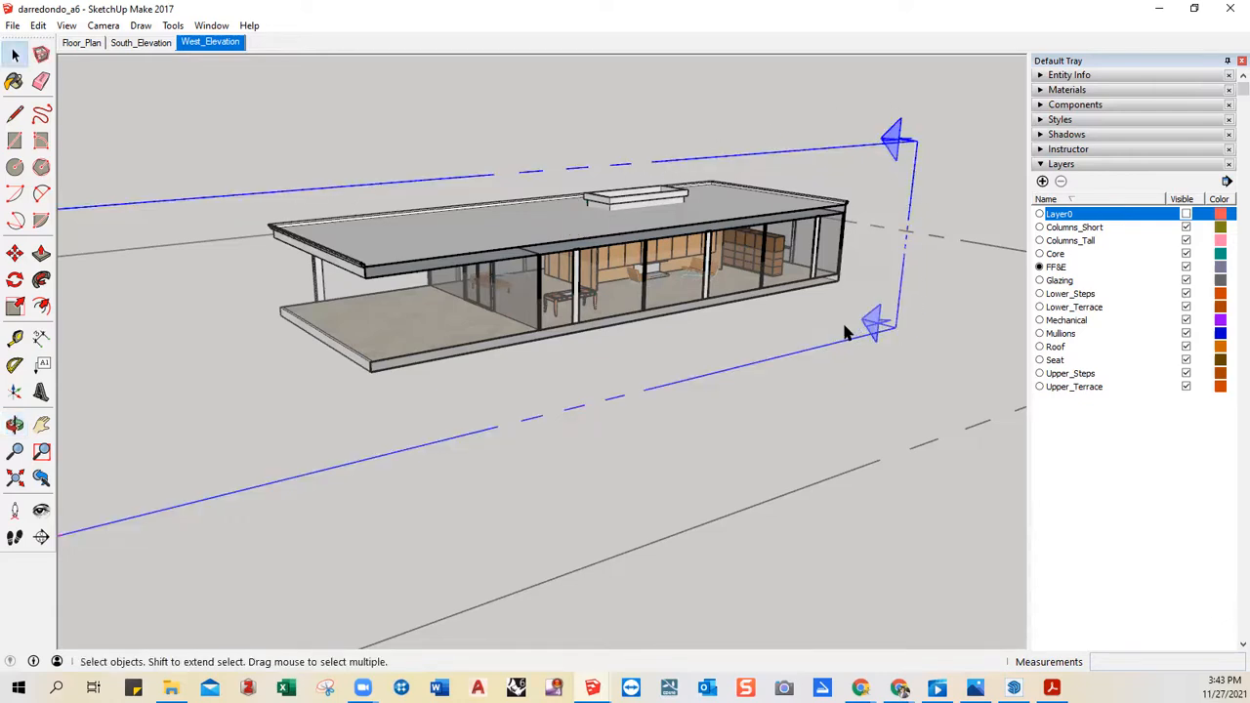
key("m")
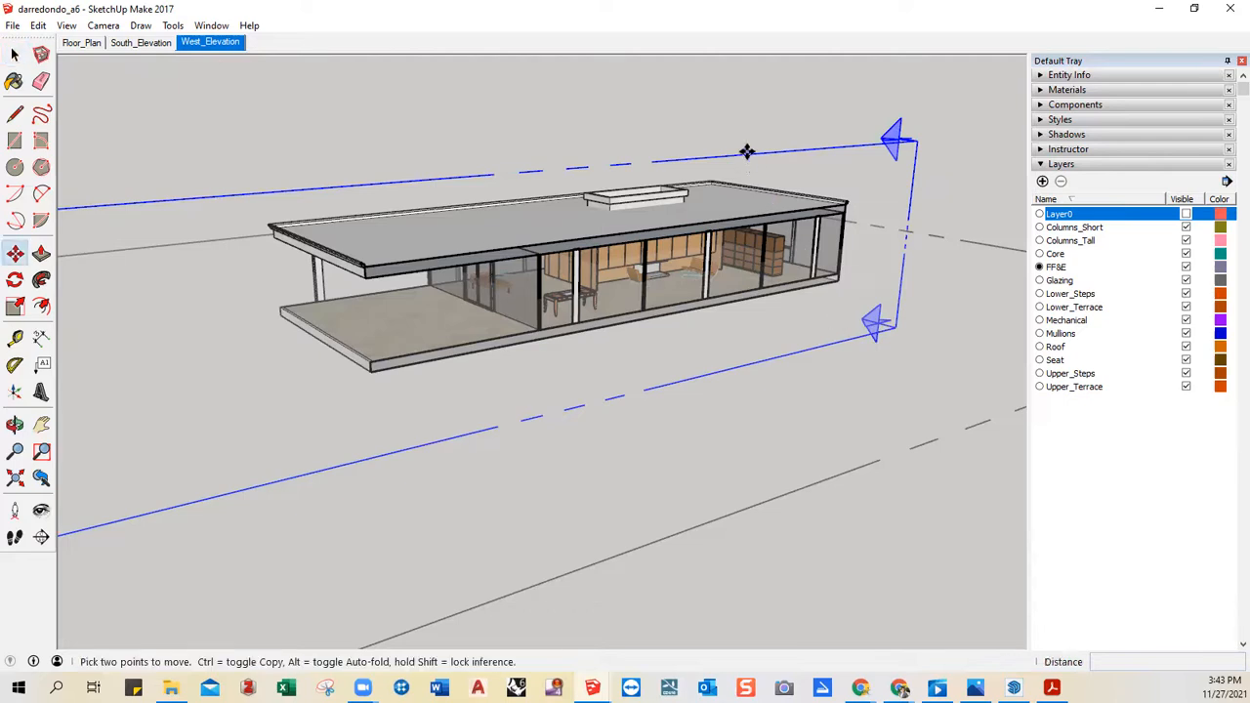
mouse_move(733, 152)
left_mouse_down()
mouse_move(634, 128)
mouse_move(746, 183)
mouse_move(700, 160)
mouse_move(730, 167)
left_mouse_up()
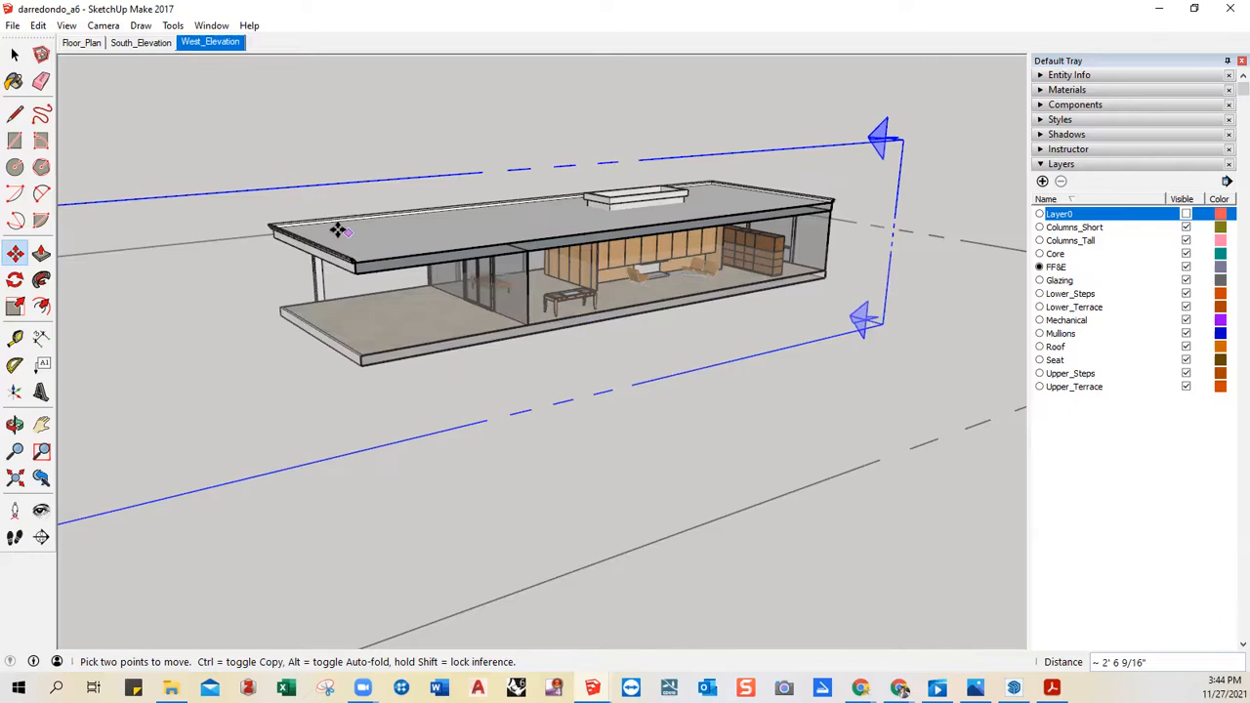
- Set the camera to the Front standard view with Parallel Projection for the section cut
left_click(104, 27)
mouse_move(125, 78)
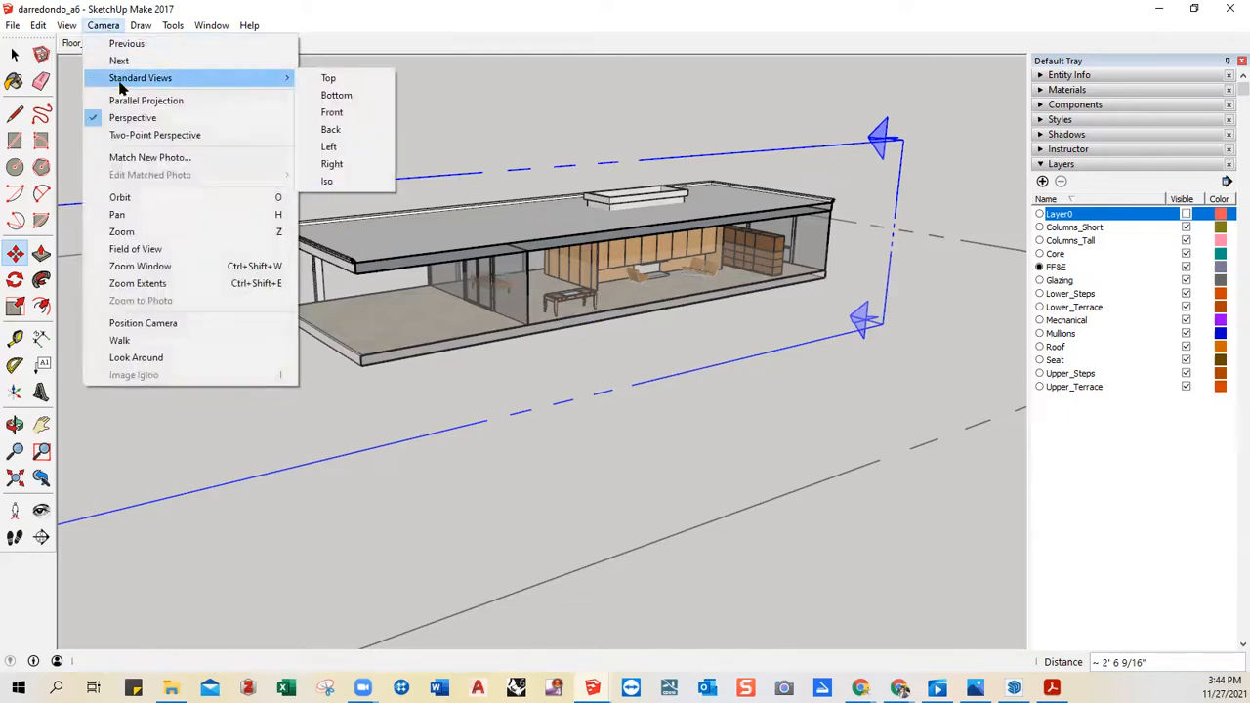
left_click(346, 114)
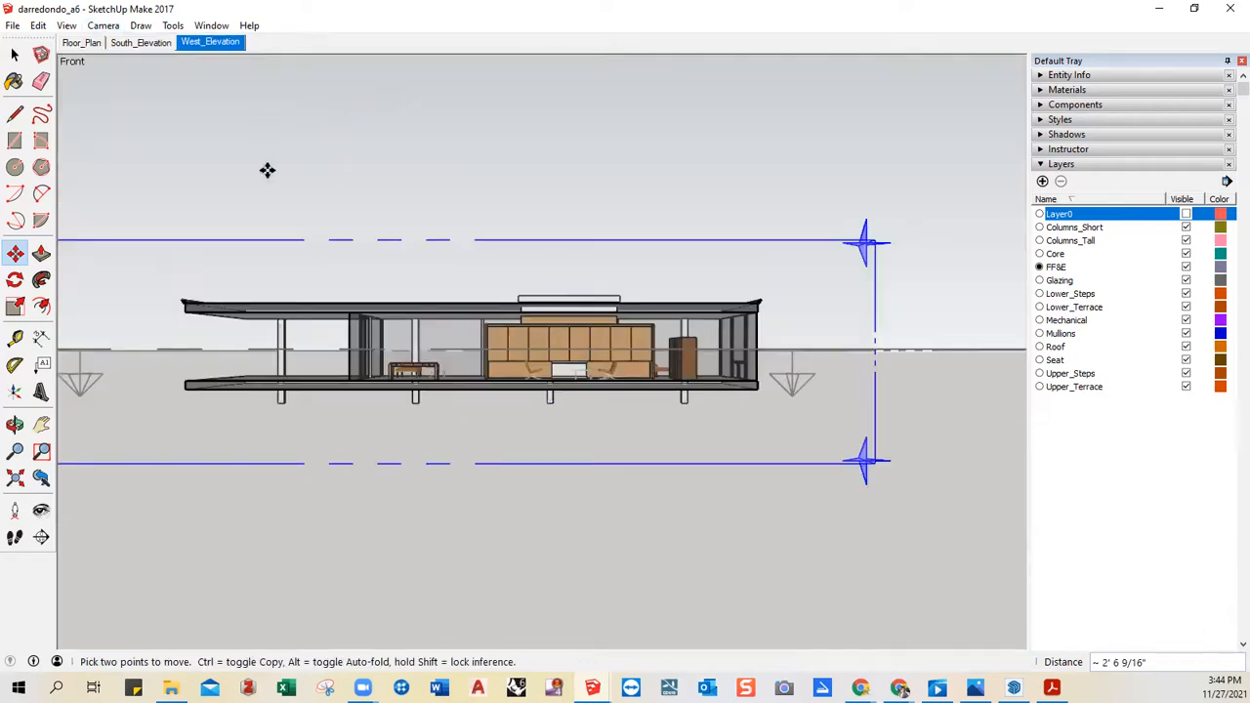
left_click(103, 27)
left_click(112, 101)
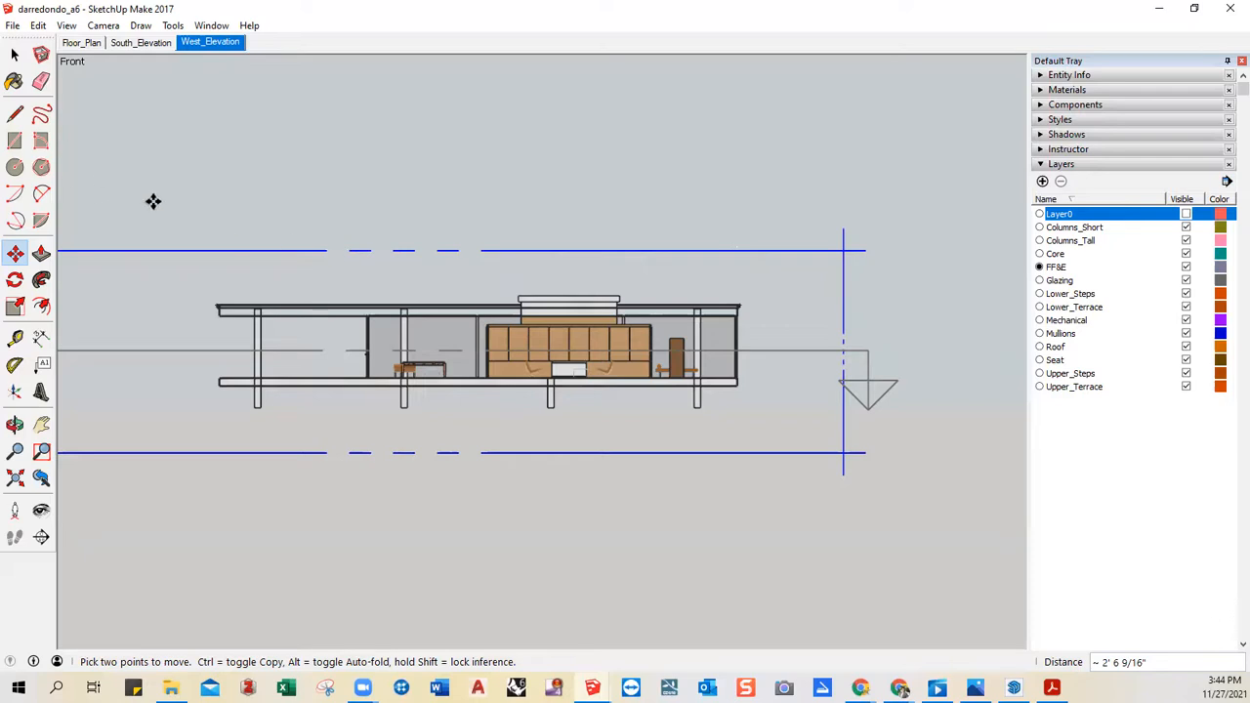
- Hide the section planes while keeping the section cut active, and turn on the visibility of Layer0 for the ground line
left_click(74, 32)
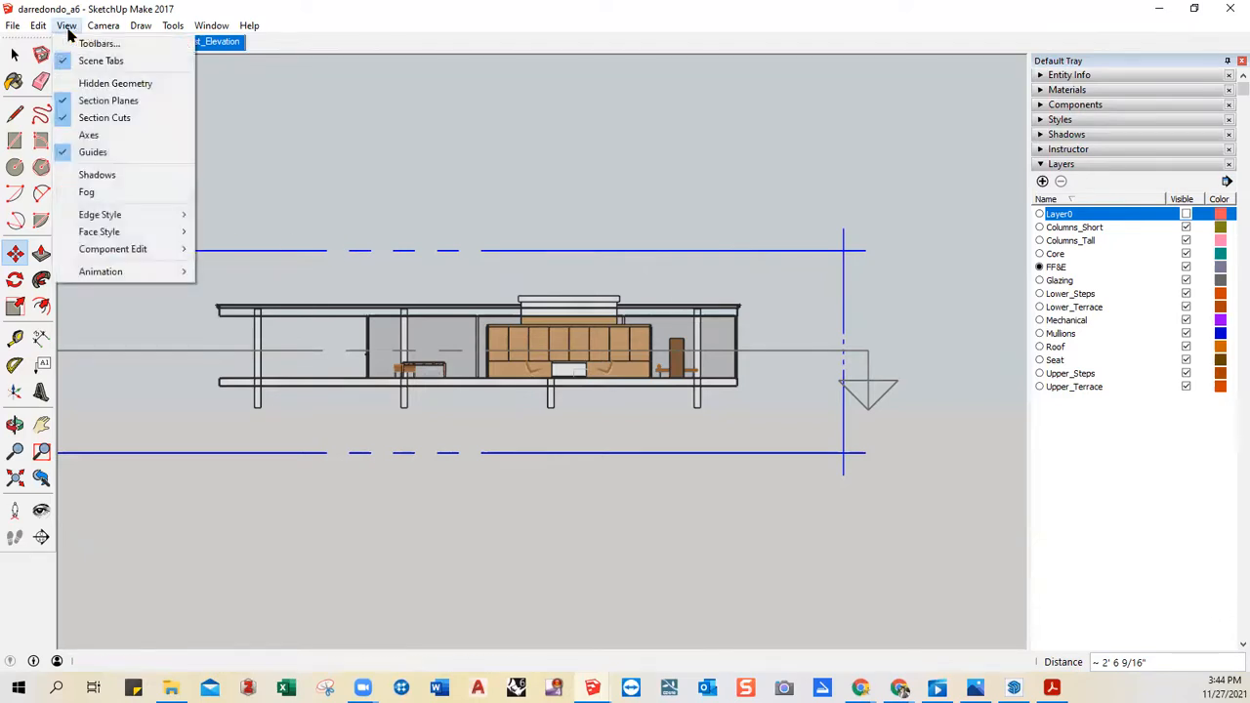
left_click(110, 103)
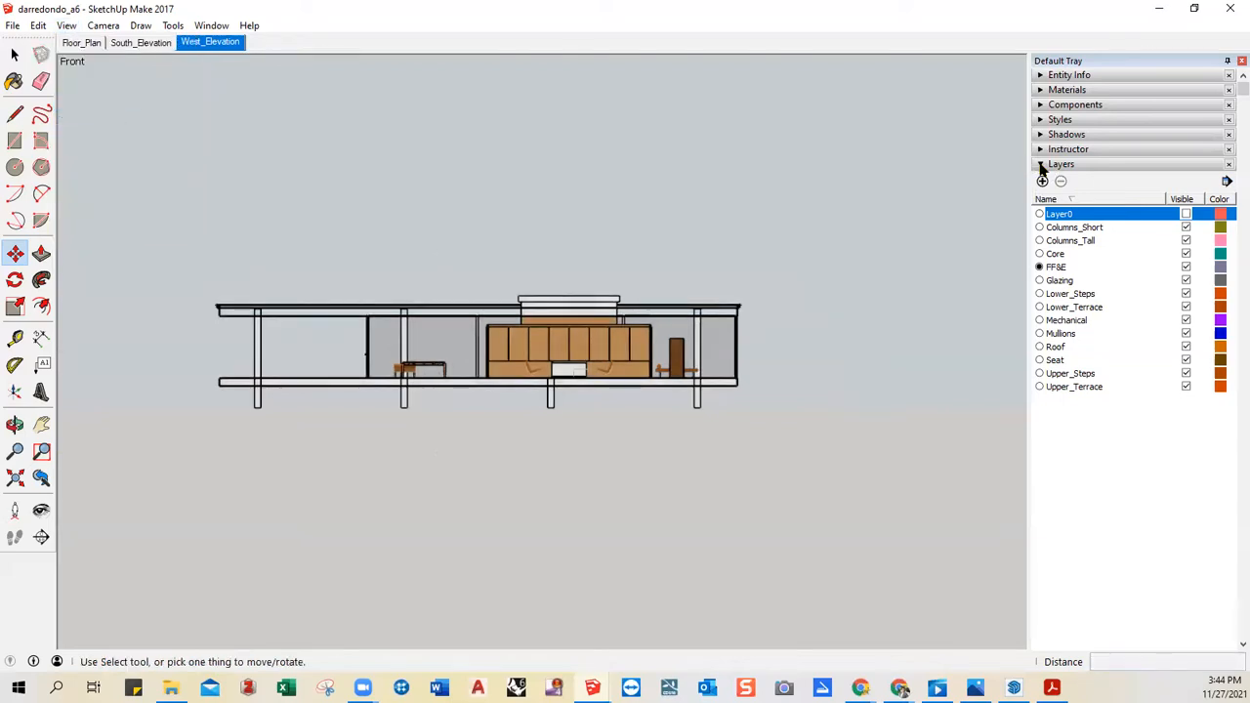
left_click(1186, 215)
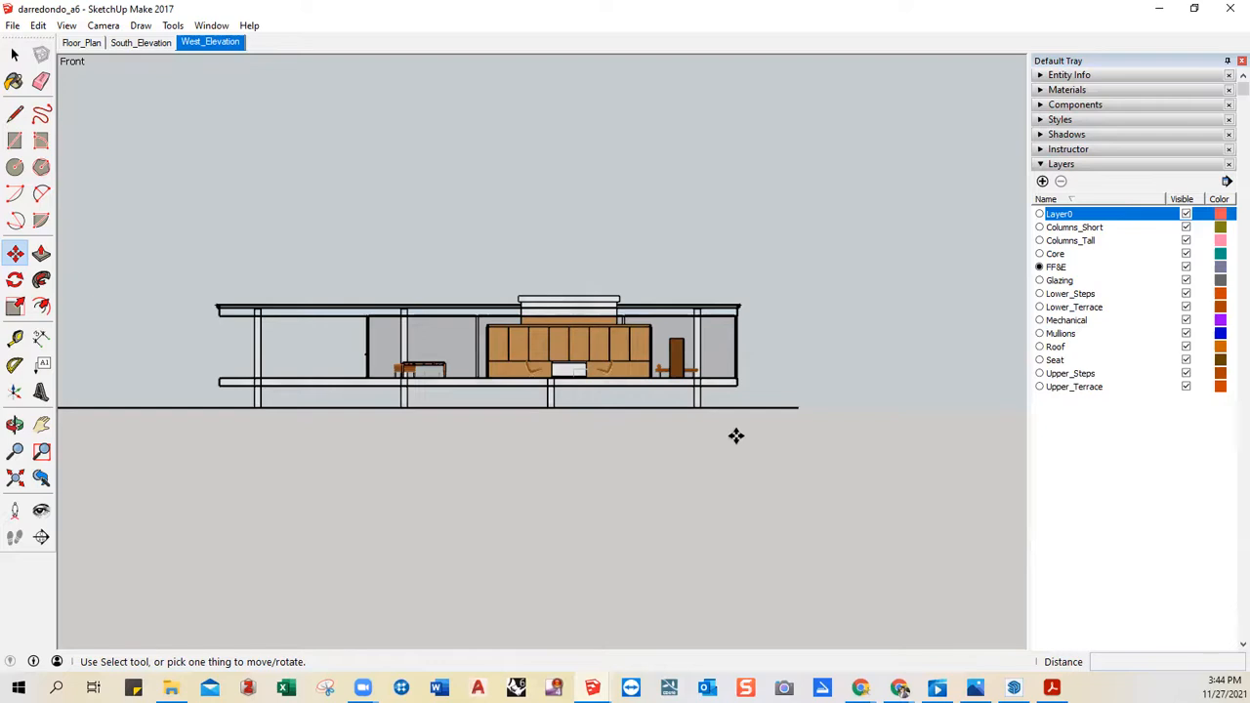
left_click(65, 26)
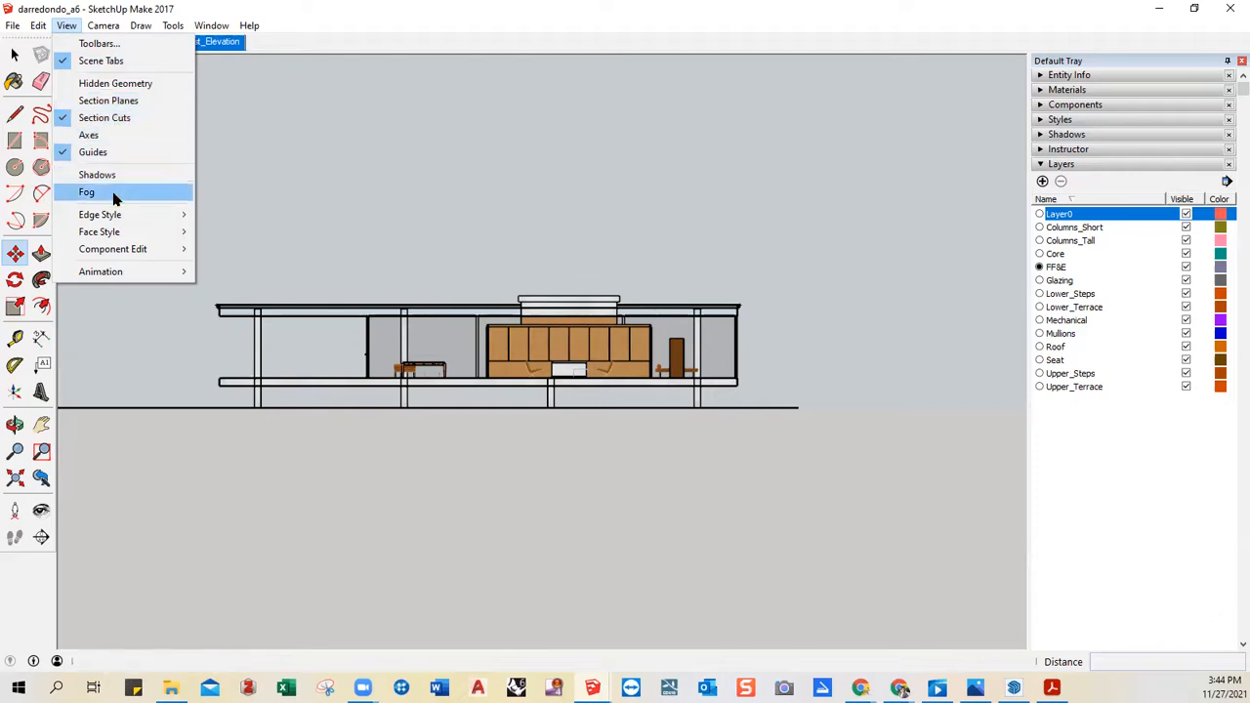
mouse_move(121, 223)
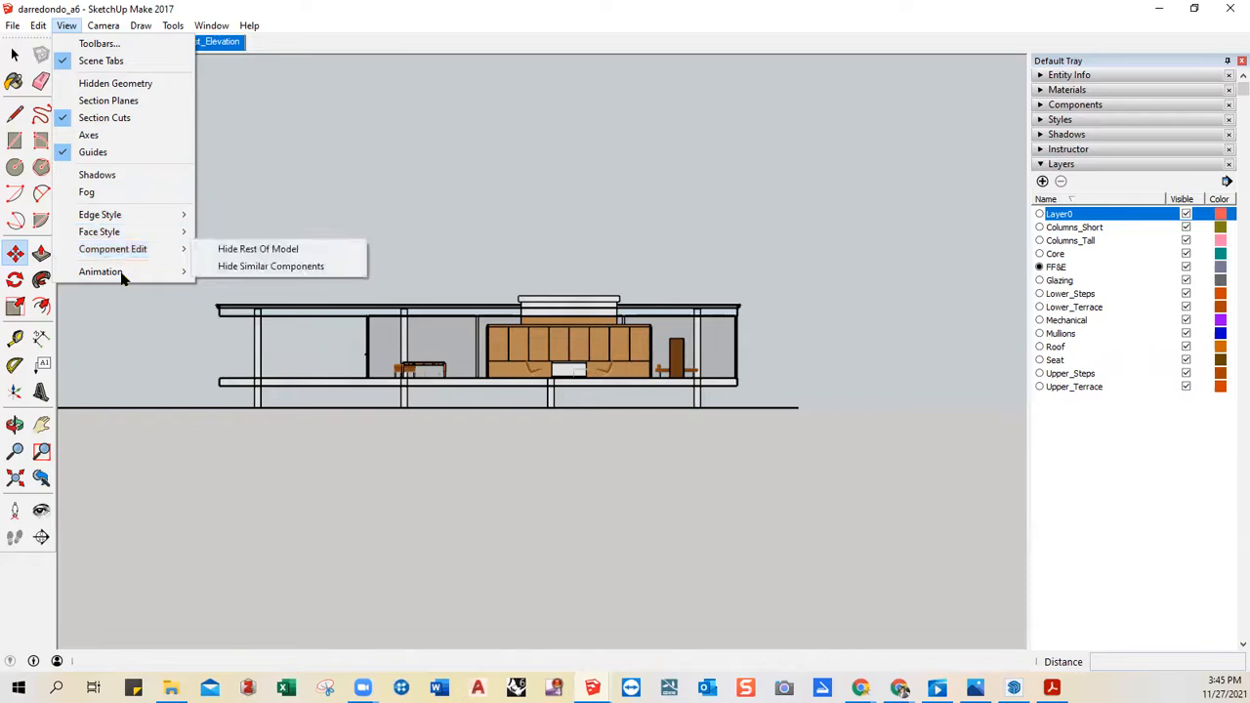
mouse_move(121, 280)
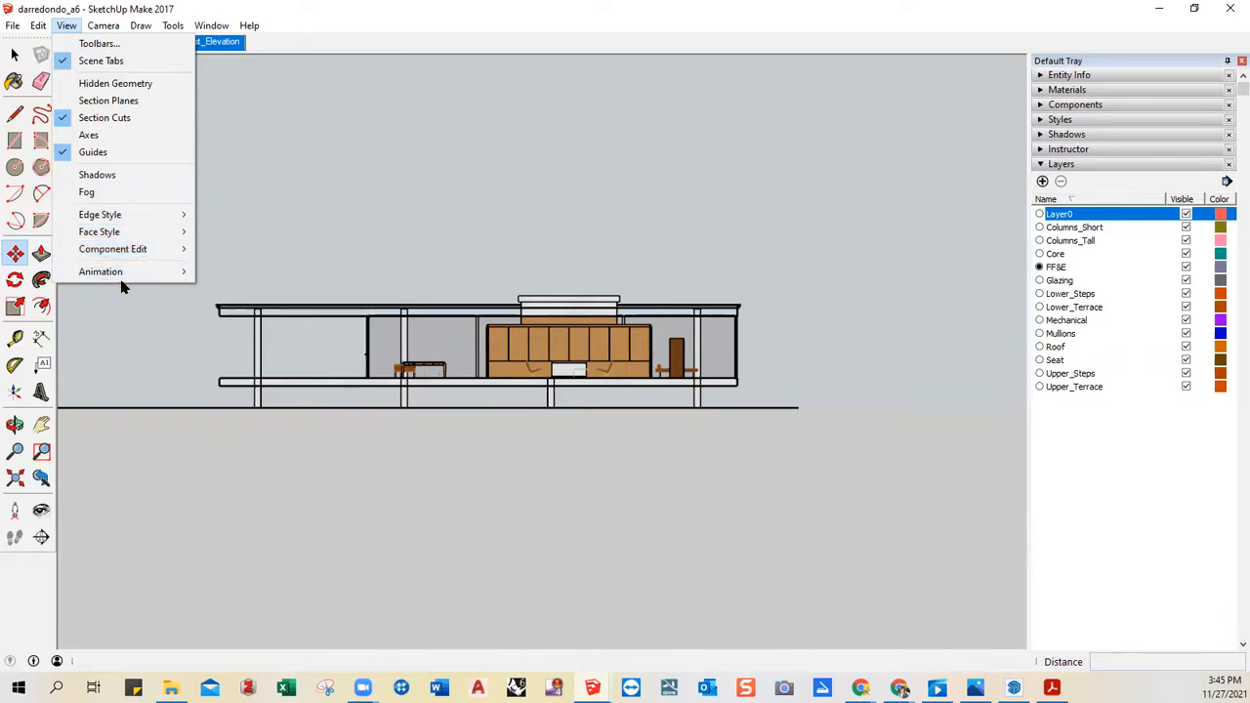
mouse_move(107, 33)
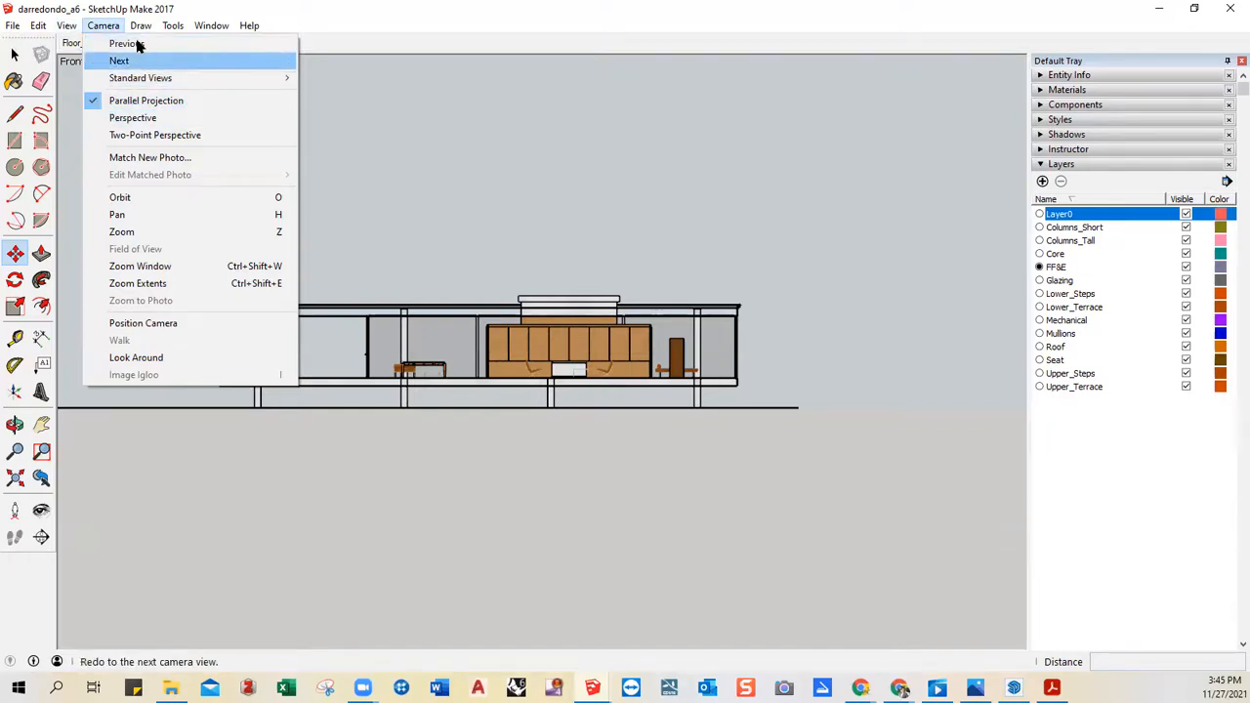
mouse_move(144, 20)
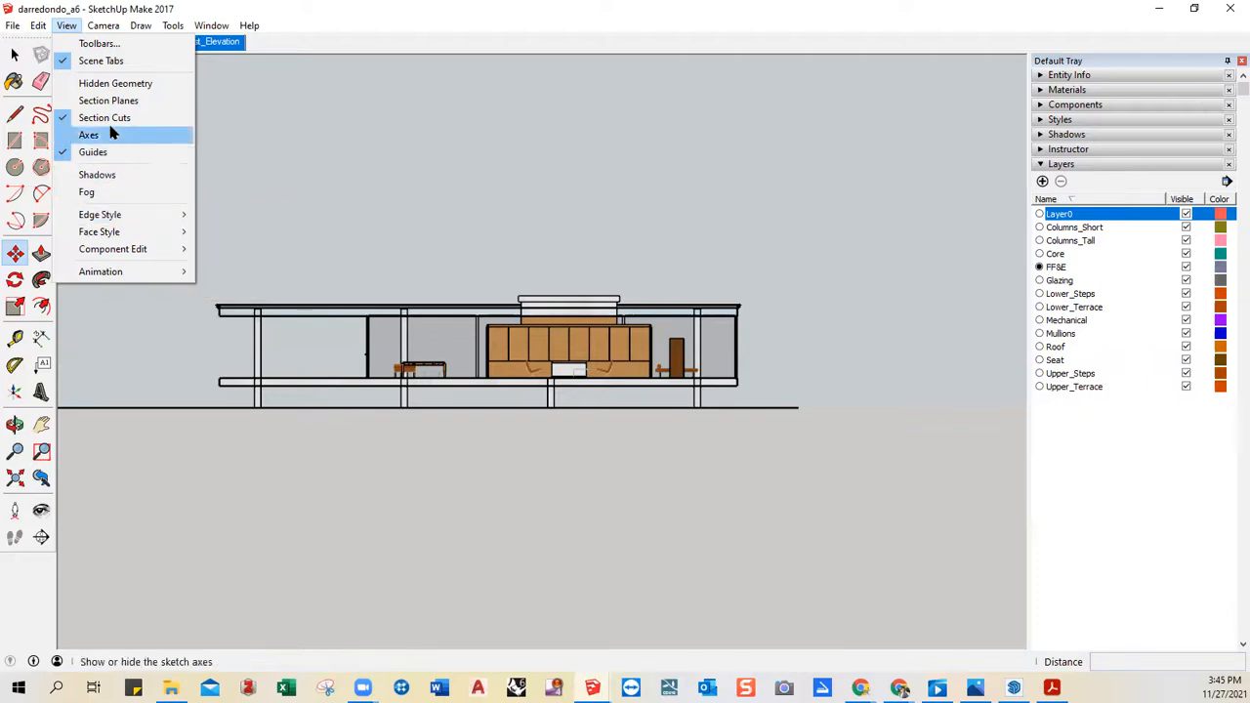
left_click(557, 202)
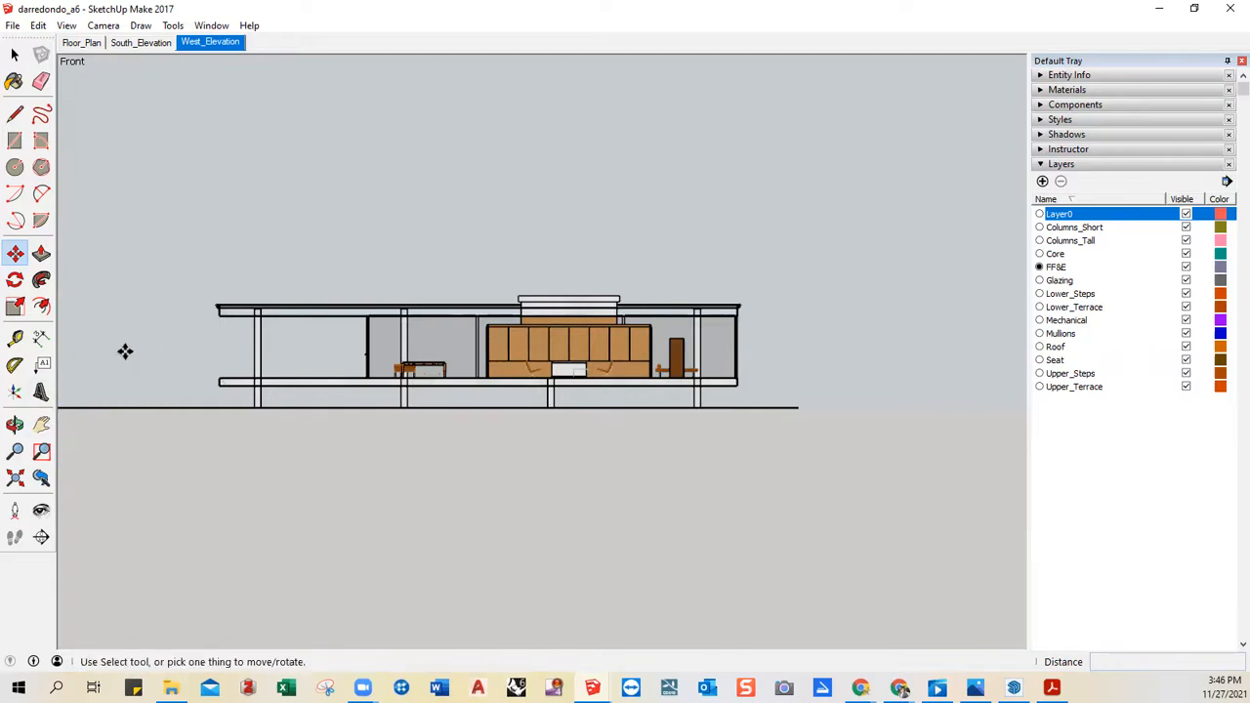
- Frame the whole section and ground line in the Front view and add a new scene, saving the style changes as a new style
scroll(88, 315, "up", 2)
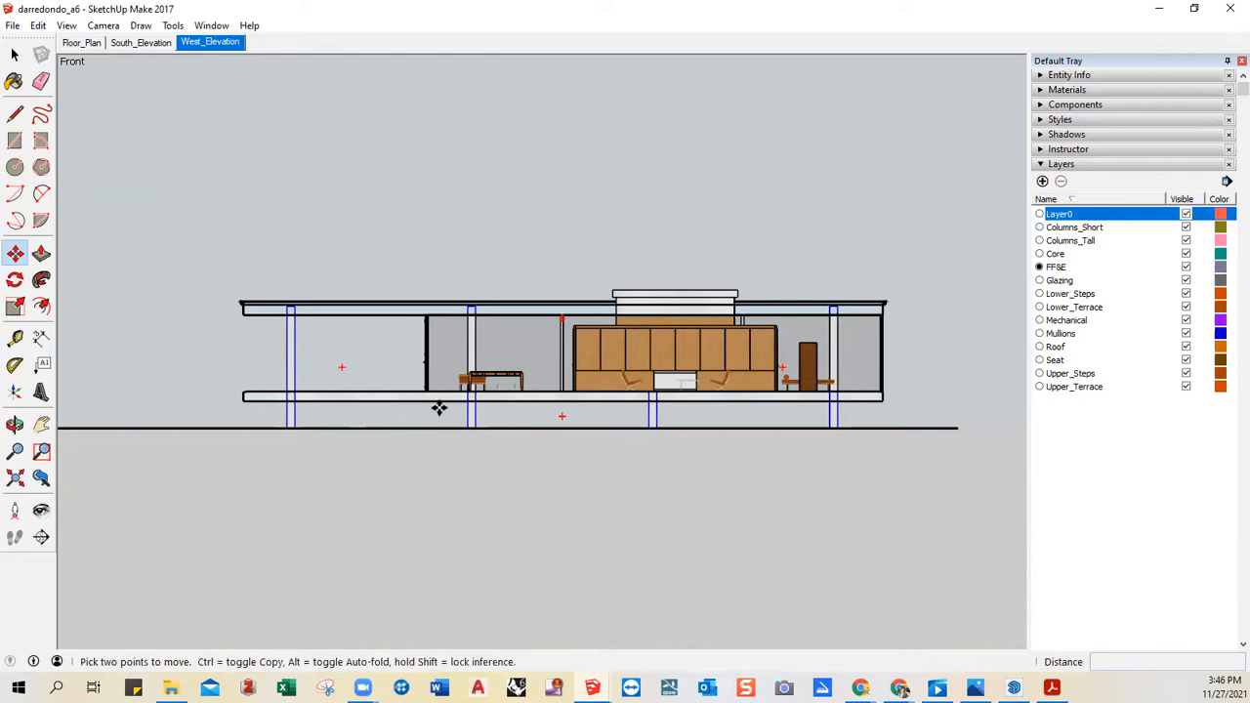
mouse_move(564, 415)
middle_mouse_down()
mouse_move(574, 396)
mouse_move(600, 399)
mouse_move(564, 400)
middle_mouse_up()
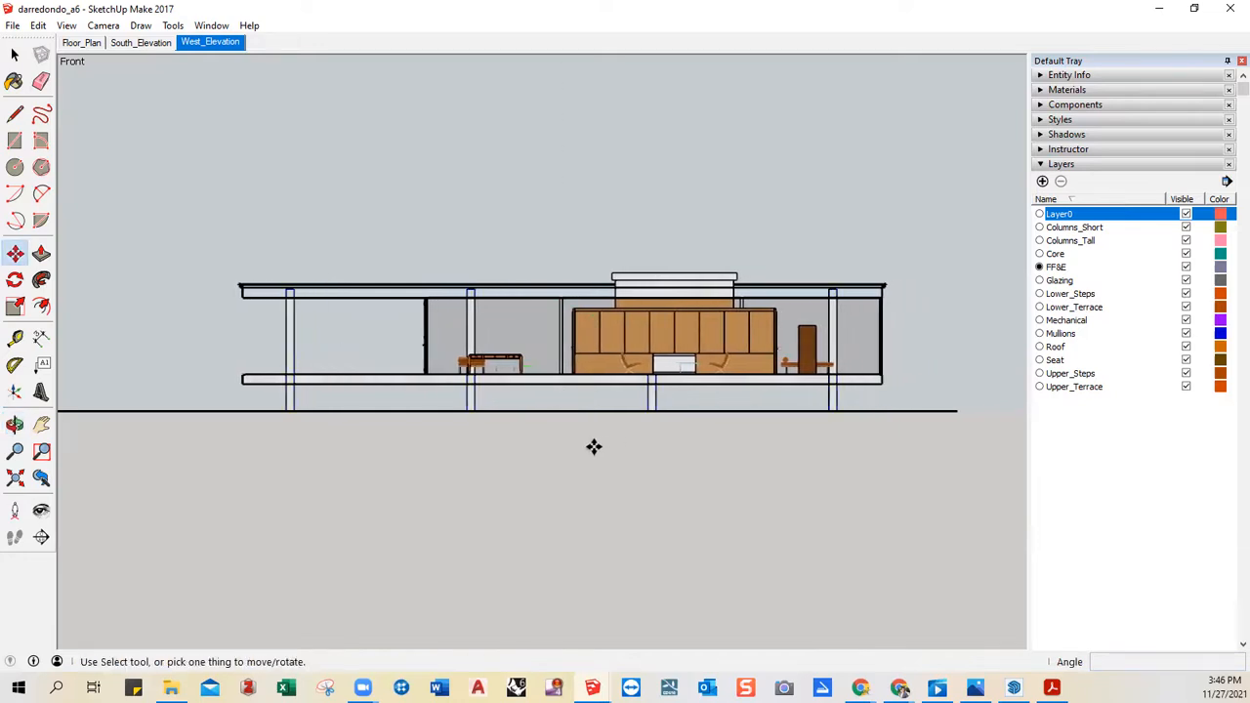
middle_click_drag(597, 441, 626, 440)
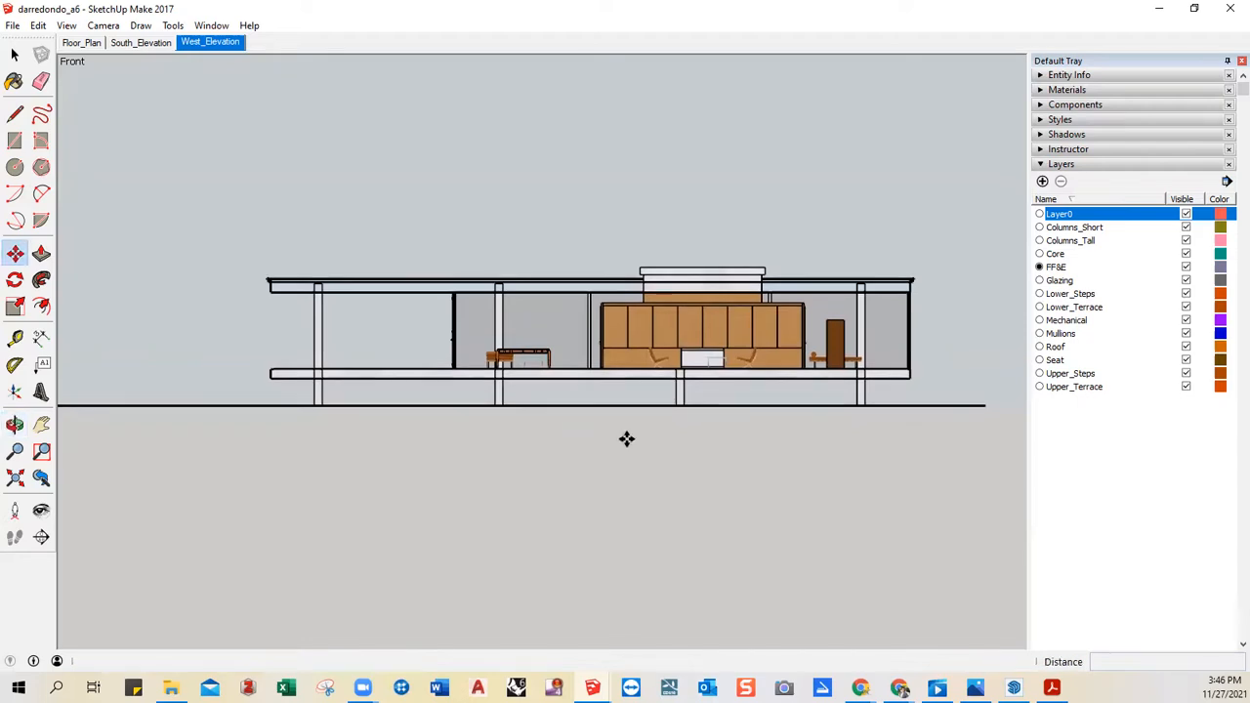
scroll(615, 440, "down", 2)
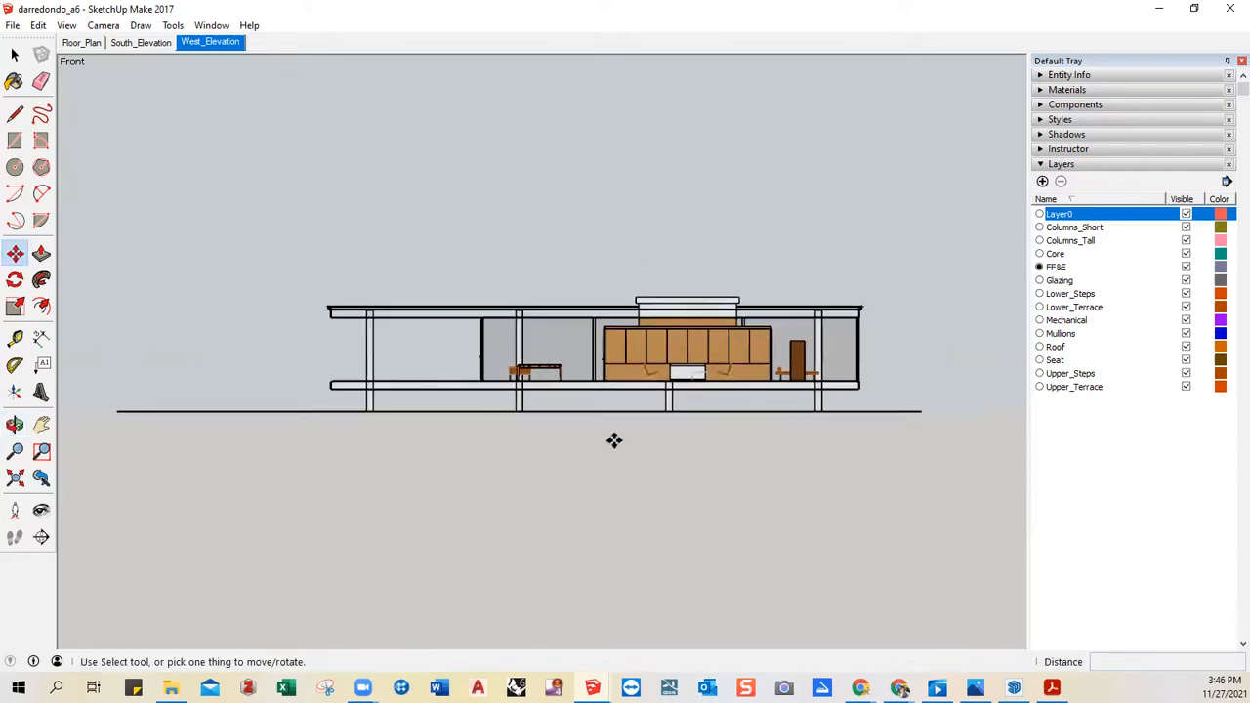
middle_click_drag(614, 441, 676, 445, "shift")
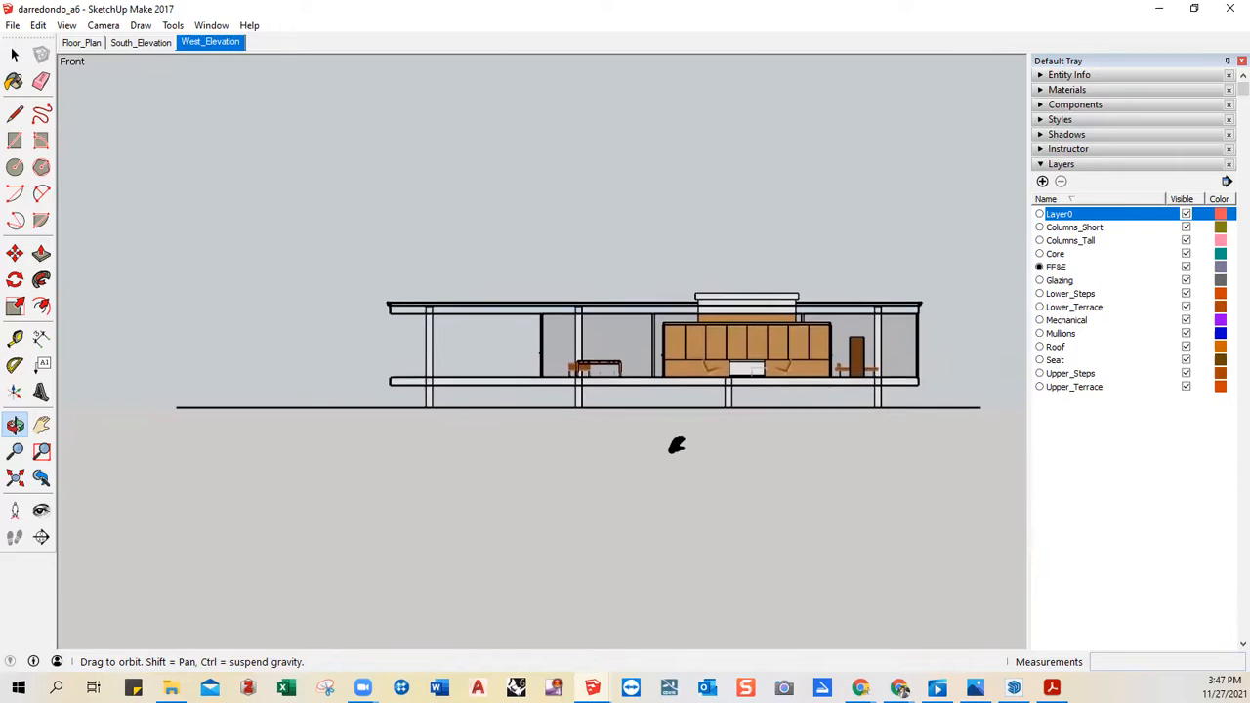
key("m")
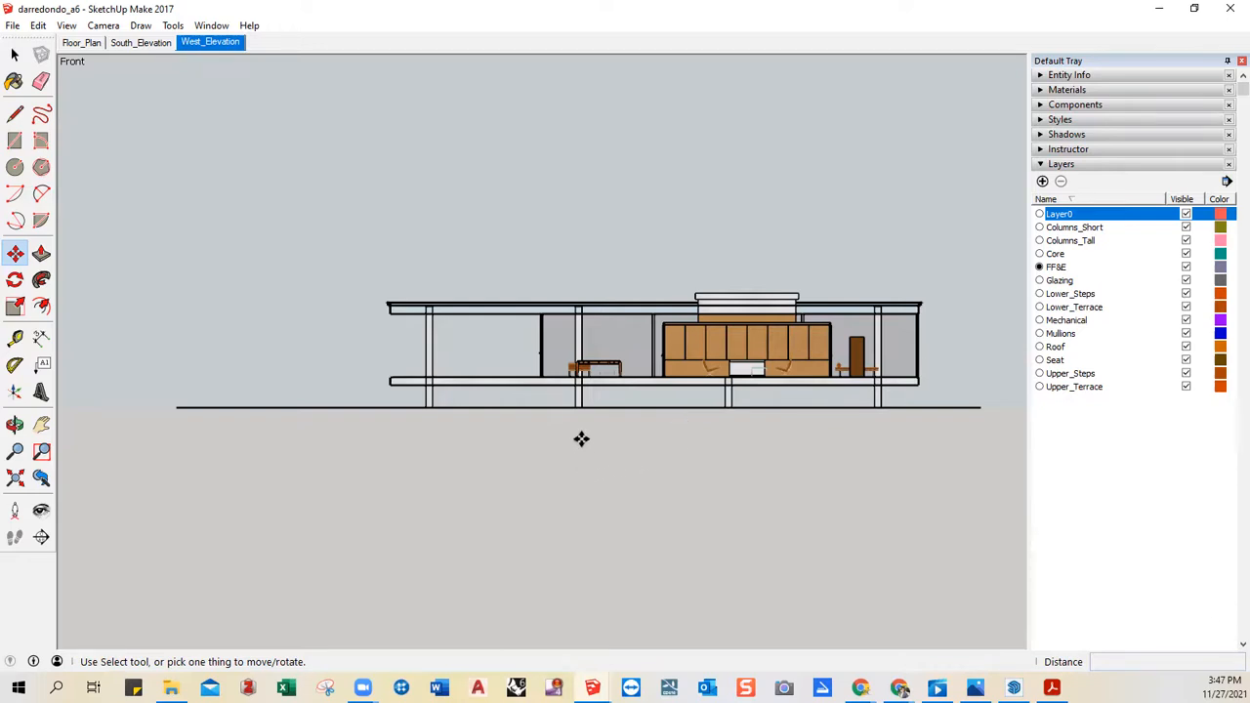
left_click(1041, 164)
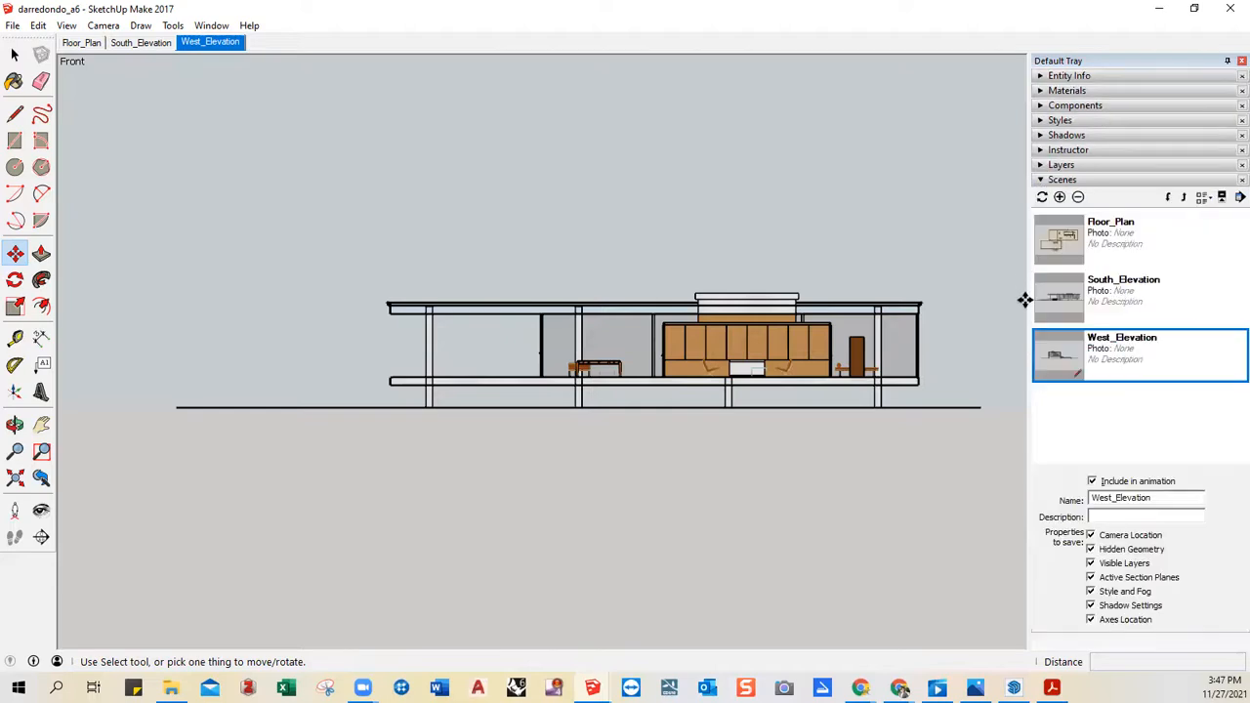
left_click(1060, 197)
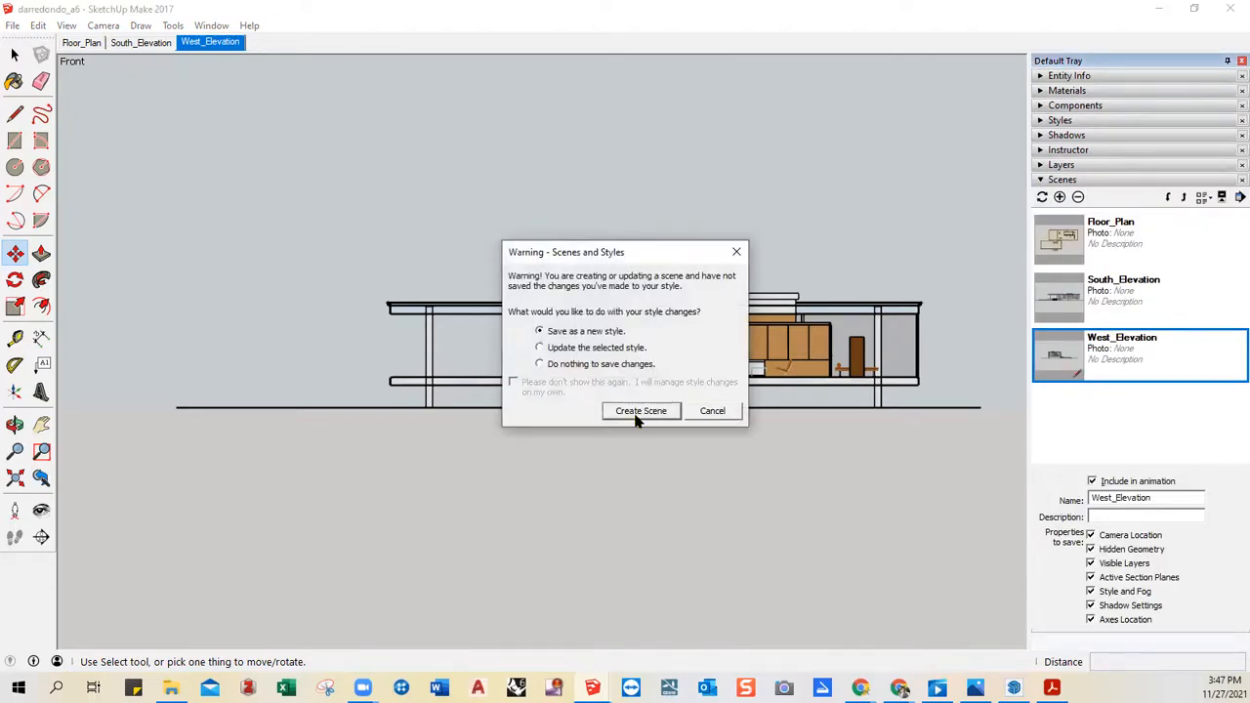
left_click(635, 414)
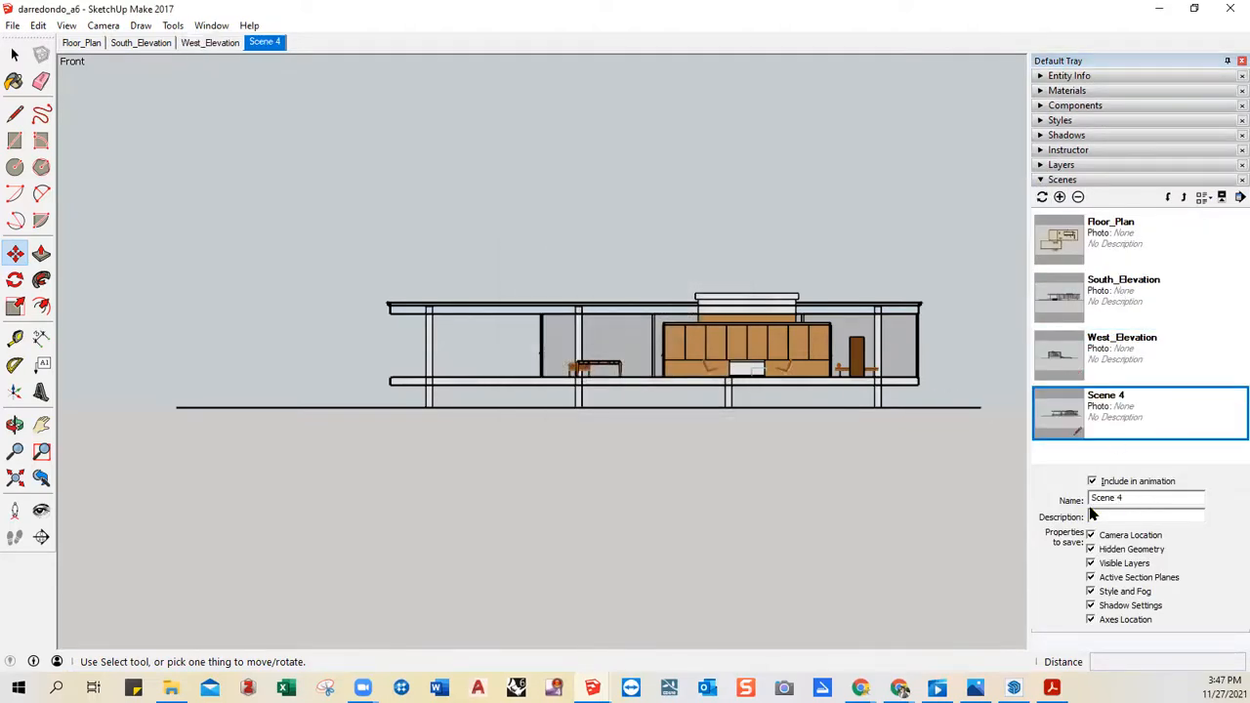
- Rename the new scene as Longitudinal_Design_Section
double_click(1116, 497)
type("Longitudinal_Design")
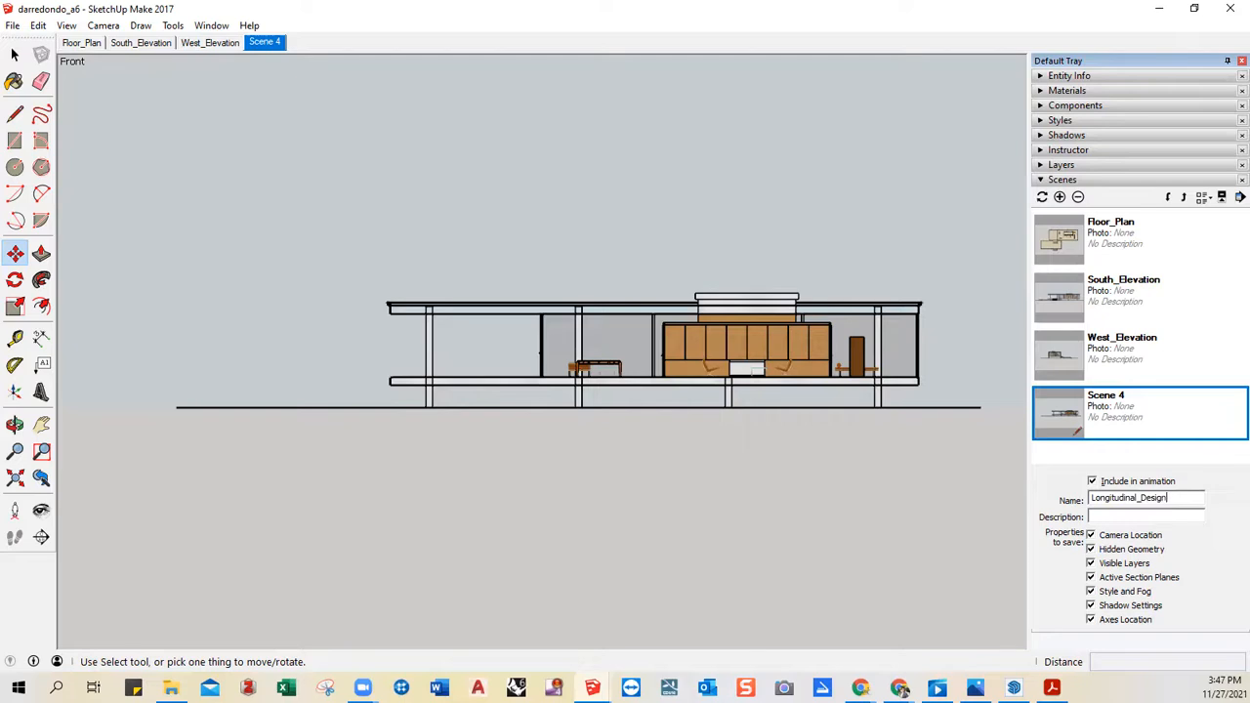
type("_Section")
key("Return")
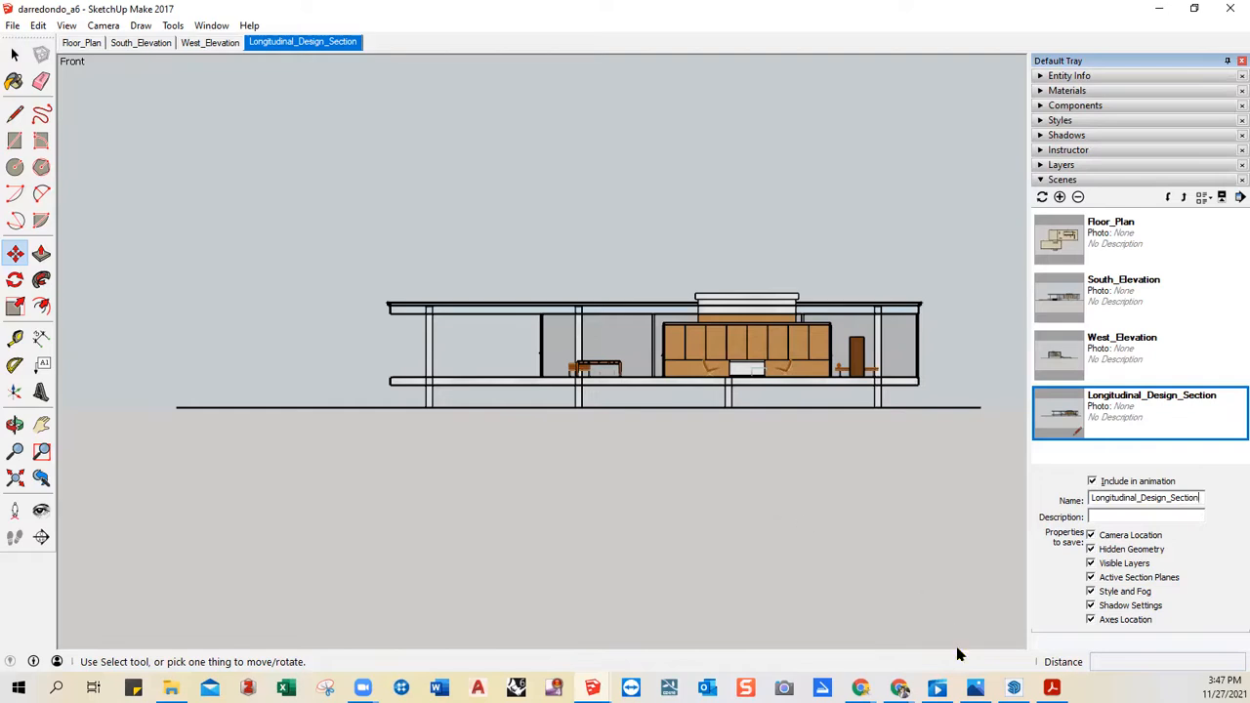
- Launch SketchUp Pro 2021, open the darredondo_a6 model in it and dismiss the file version notice
mouse_move(1013, 689)
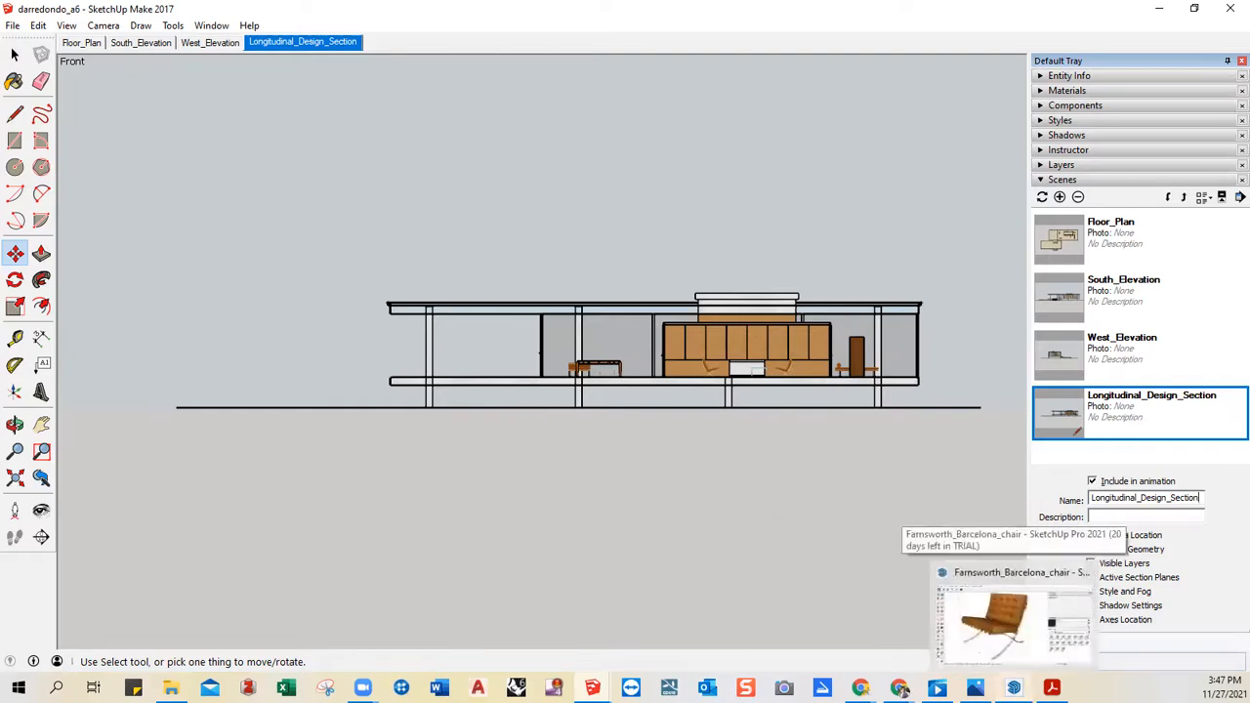
left_click(1014, 688)
right_click(1013, 688)
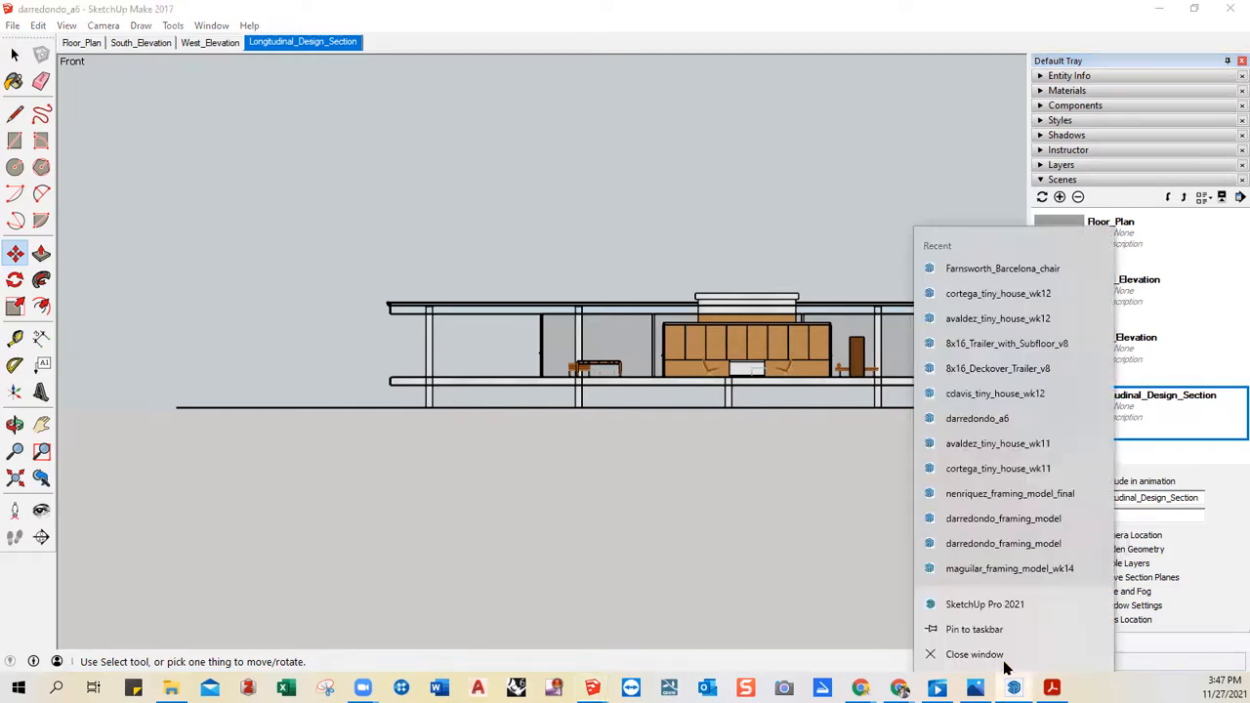
left_click(998, 607)
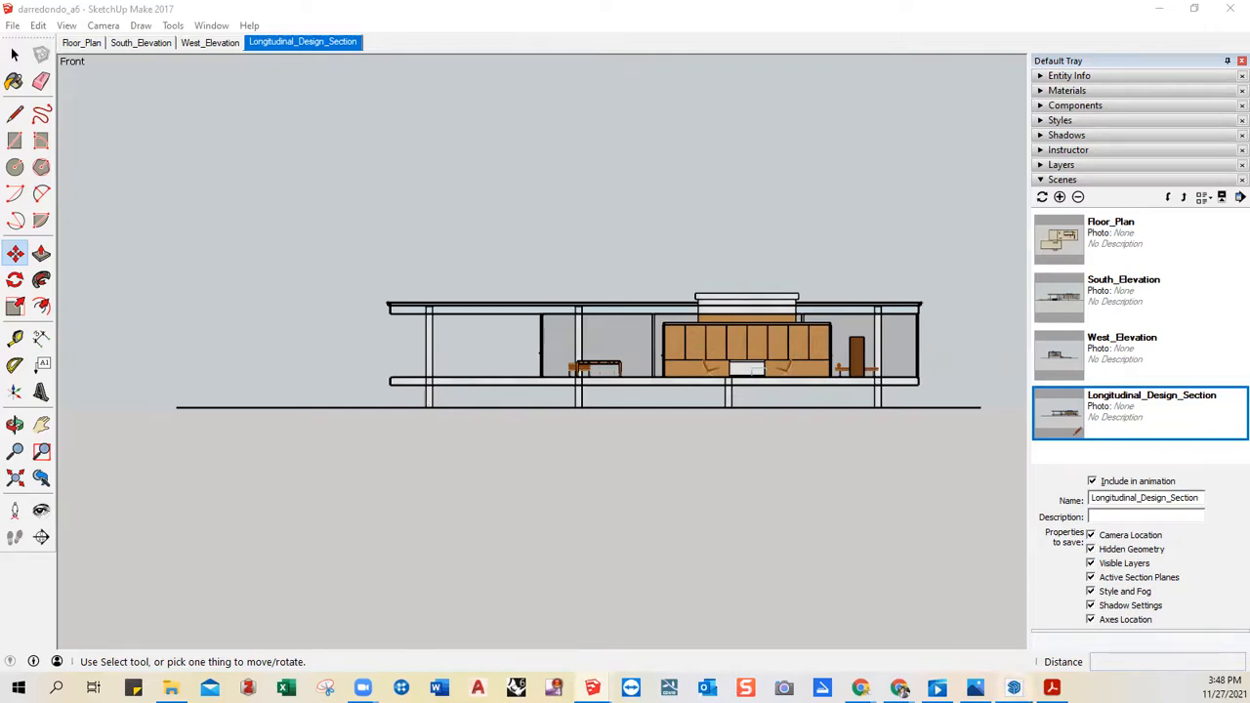
mouse_move(1016, 683)
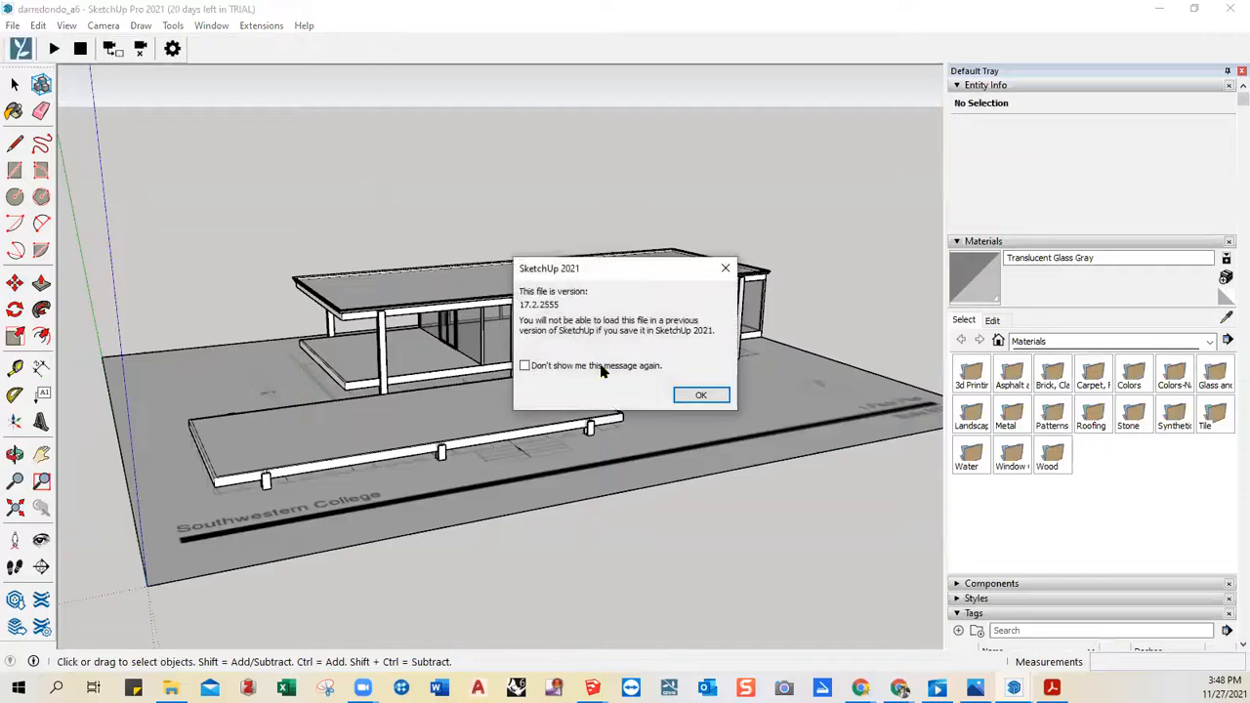
left_click(696, 397)
- Place a vertical section plane on the house's long glazed front, accept the default name and symbol, and select the plane
middle_click_drag(633, 402, 507, 379)
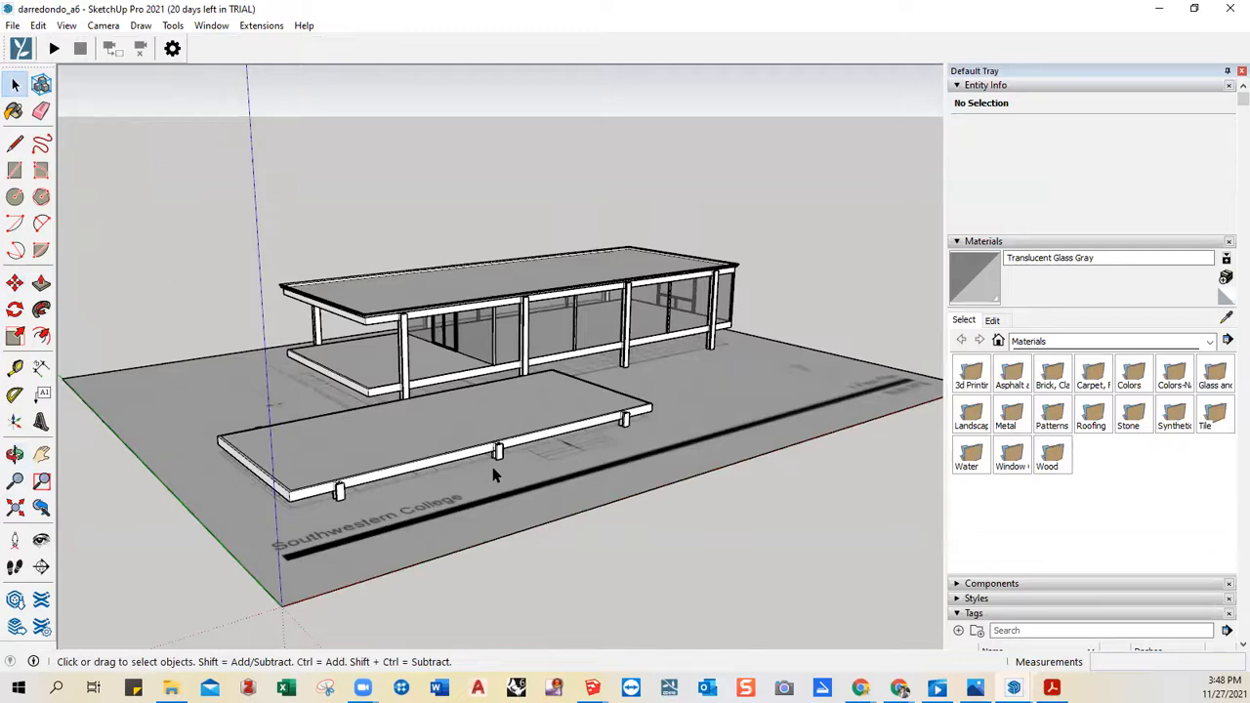
left_click(41, 566)
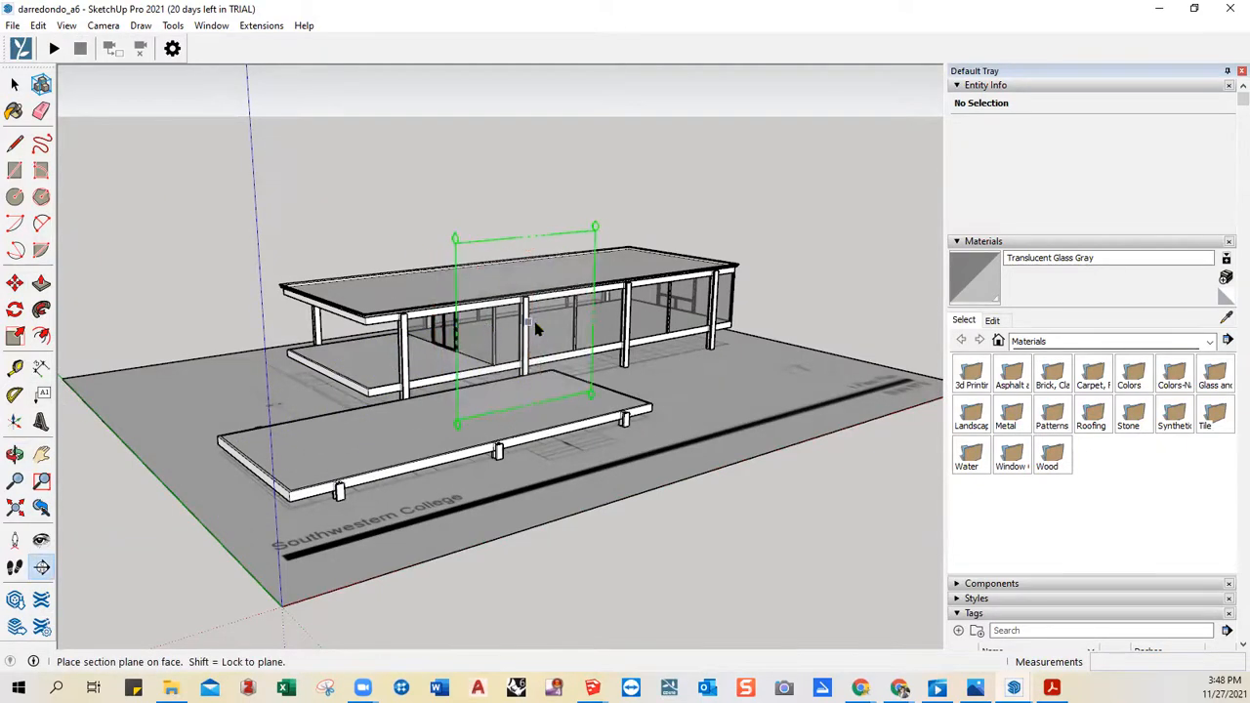
left_click(536, 322)
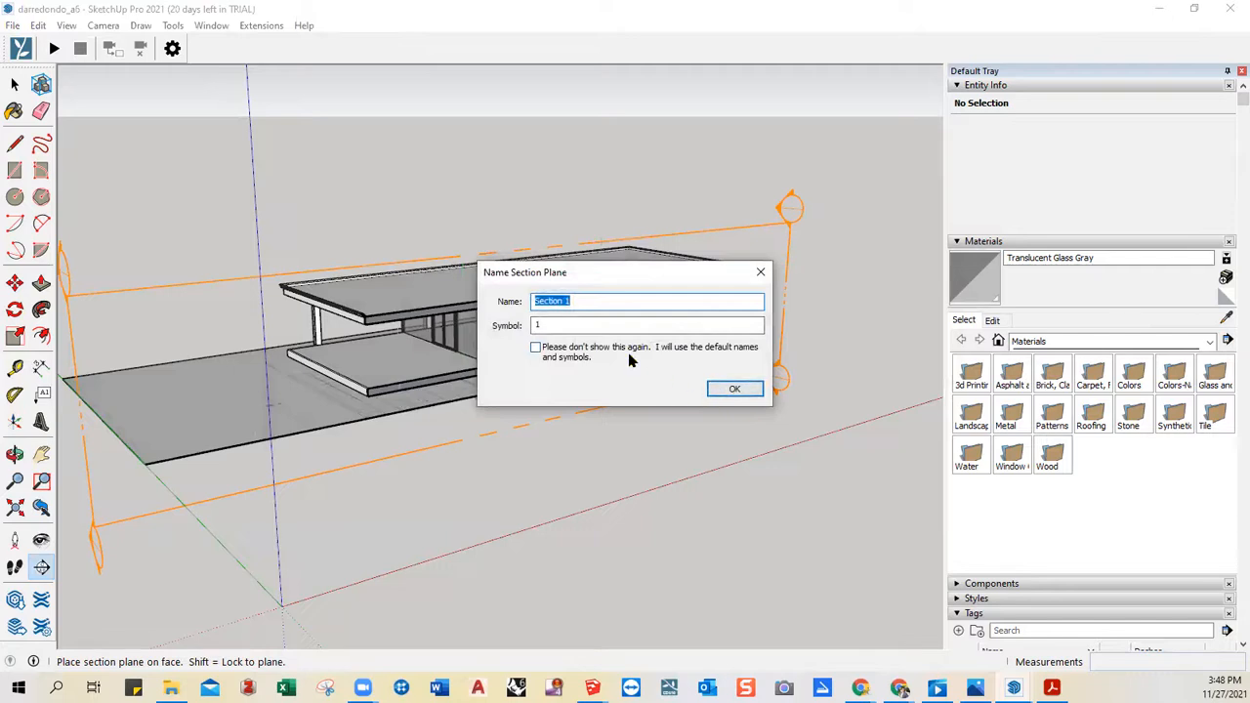
left_click(734, 389)
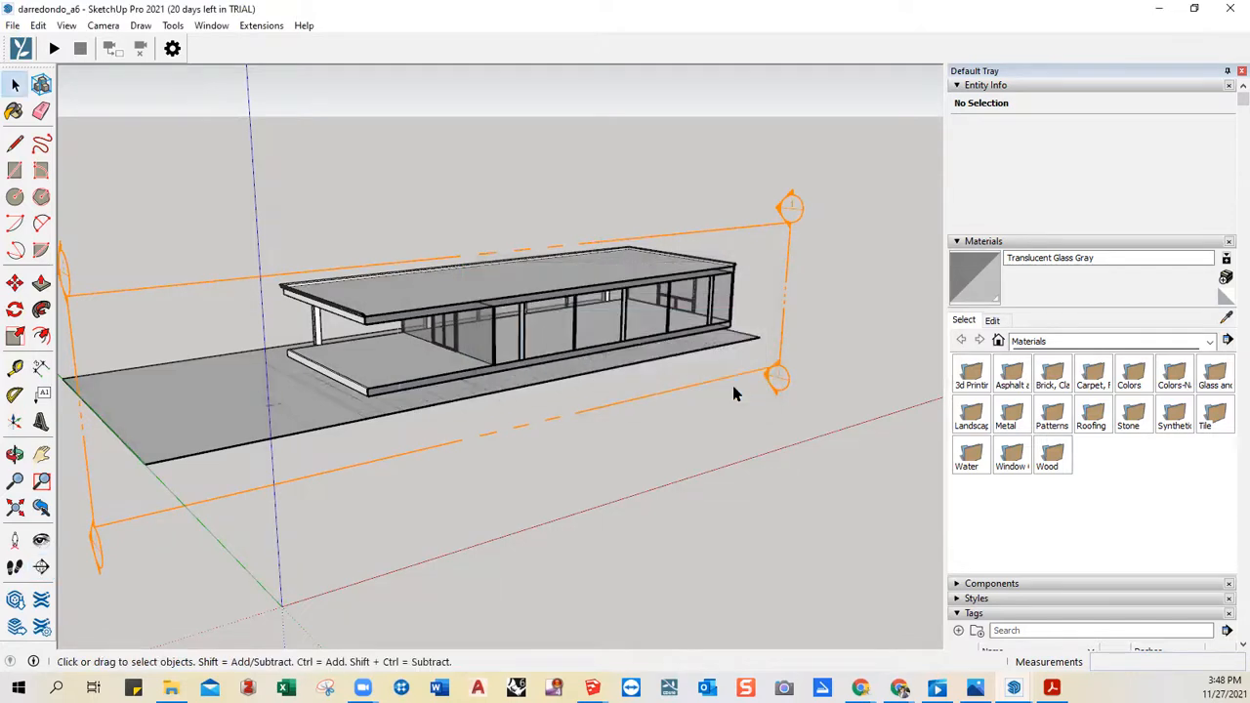
left_click(532, 257)
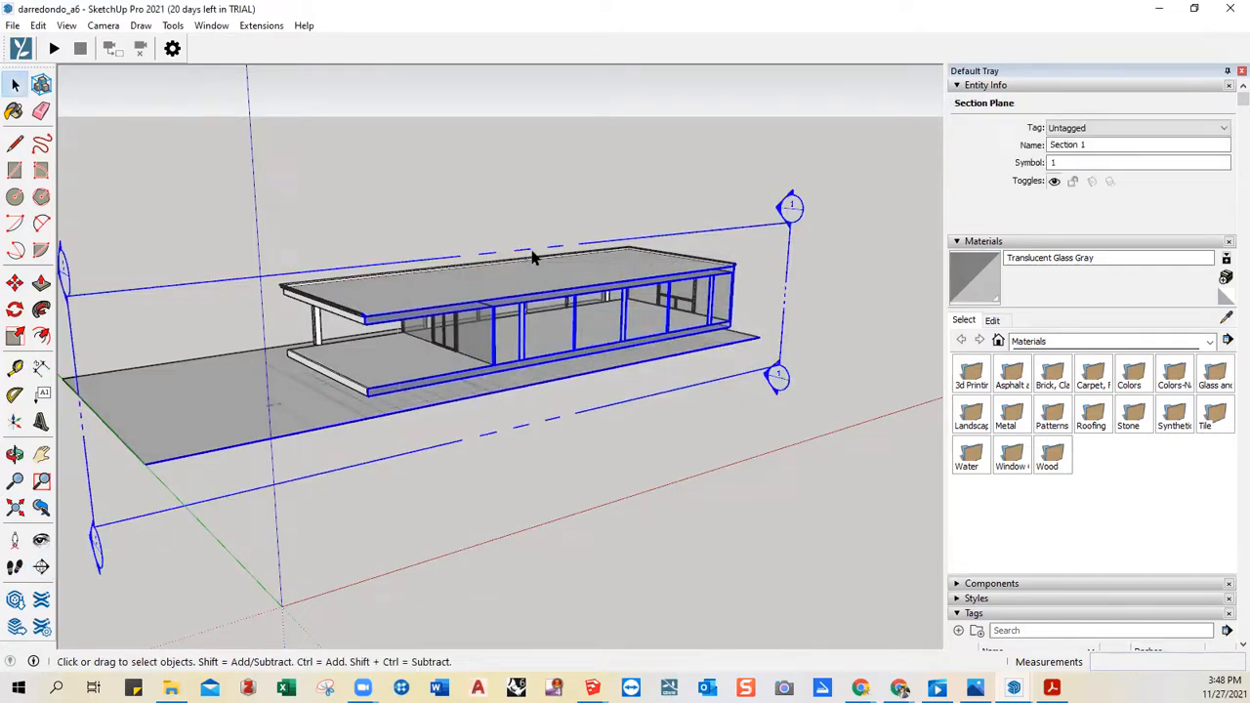
- Set the camera to the Front standard view with Parallel Projection in the 2021 model
left_click(104, 25)
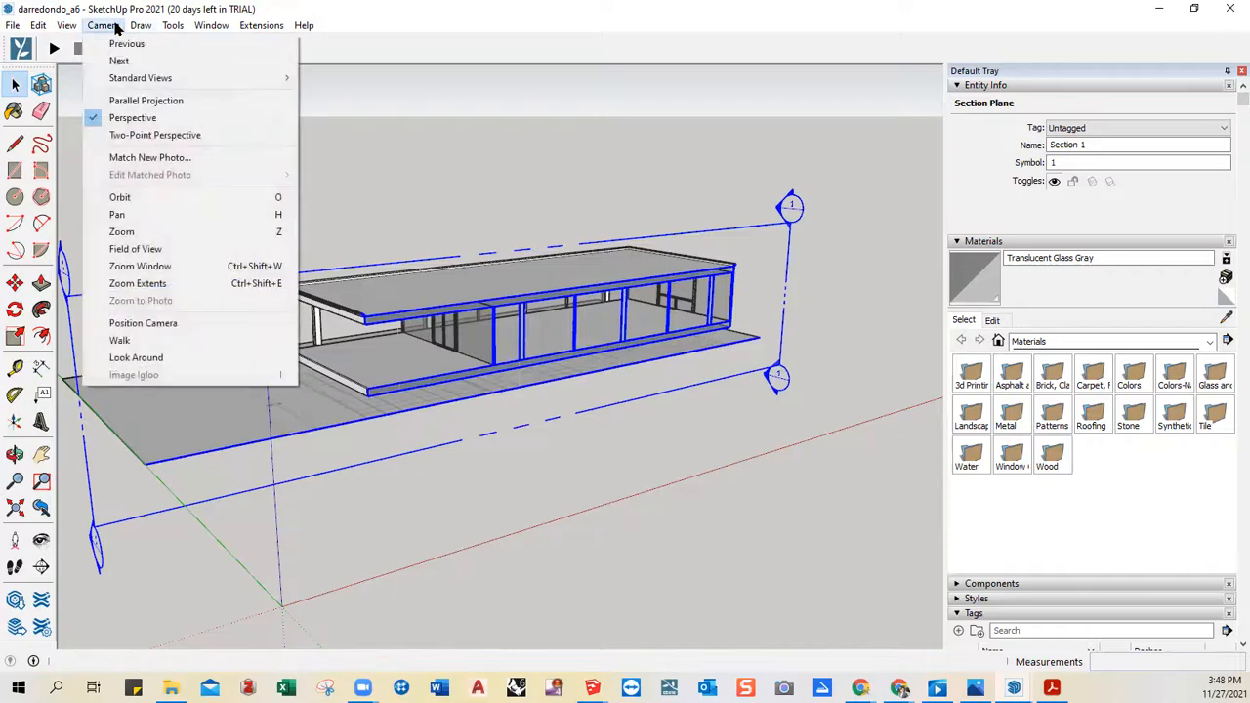
mouse_move(127, 78)
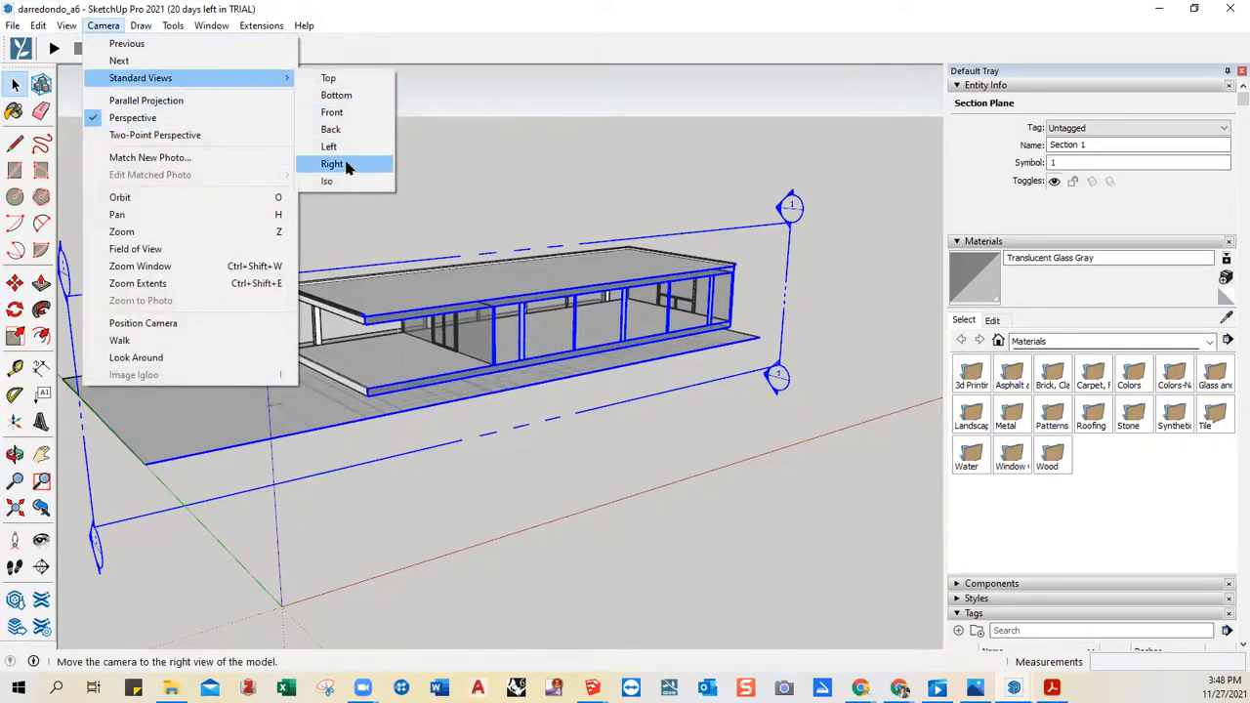
left_click(344, 112)
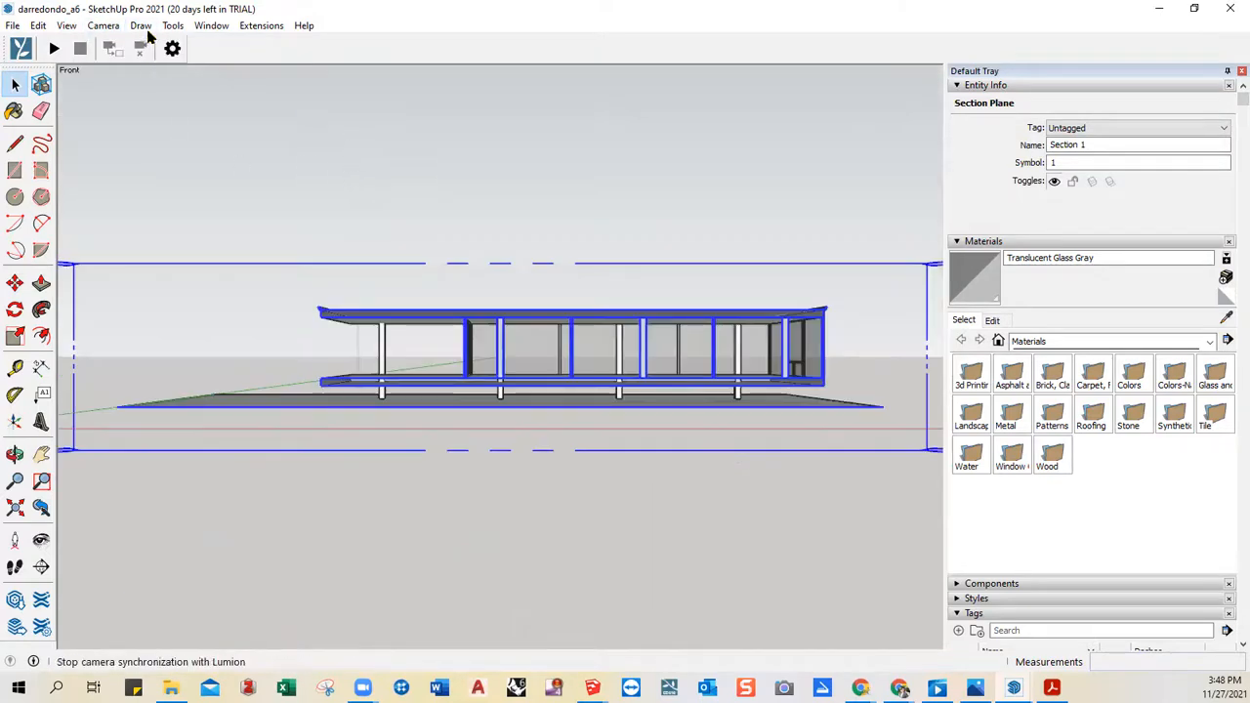
left_click(107, 27)
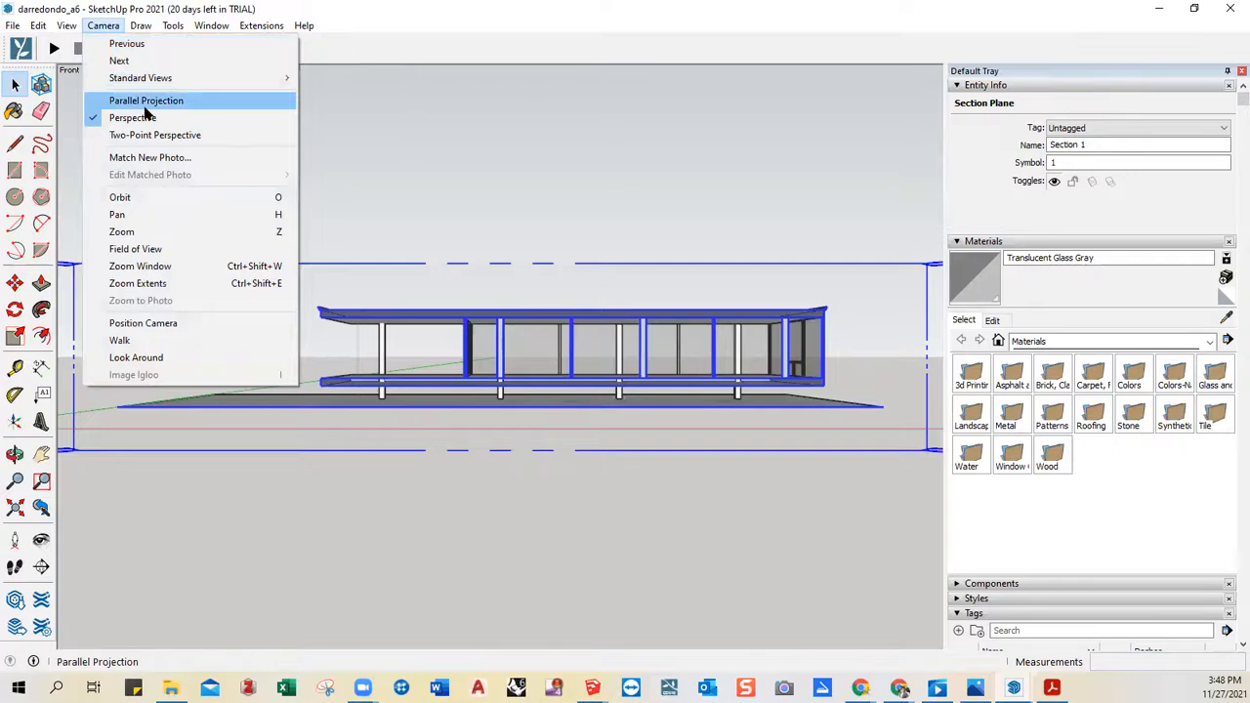
left_click(145, 104)
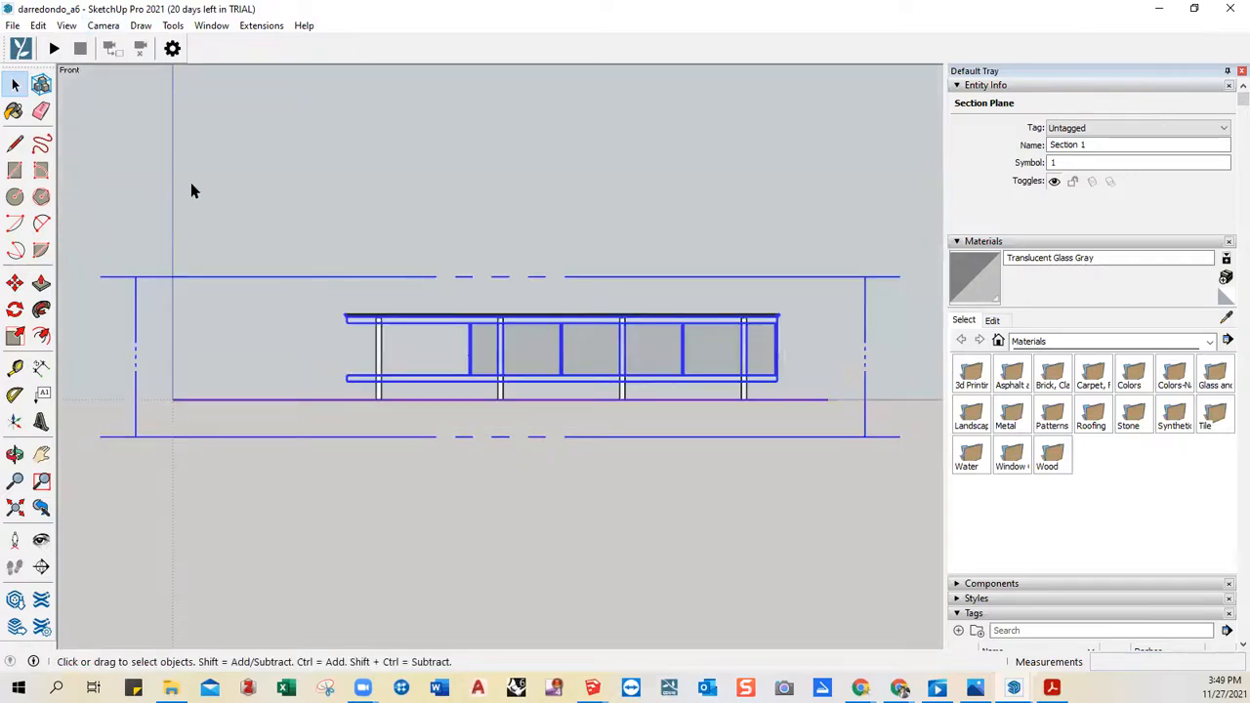
- Hide the section planes and turn on Section Fill so the cut roof, floor and columns are filled solid
left_click(64, 26)
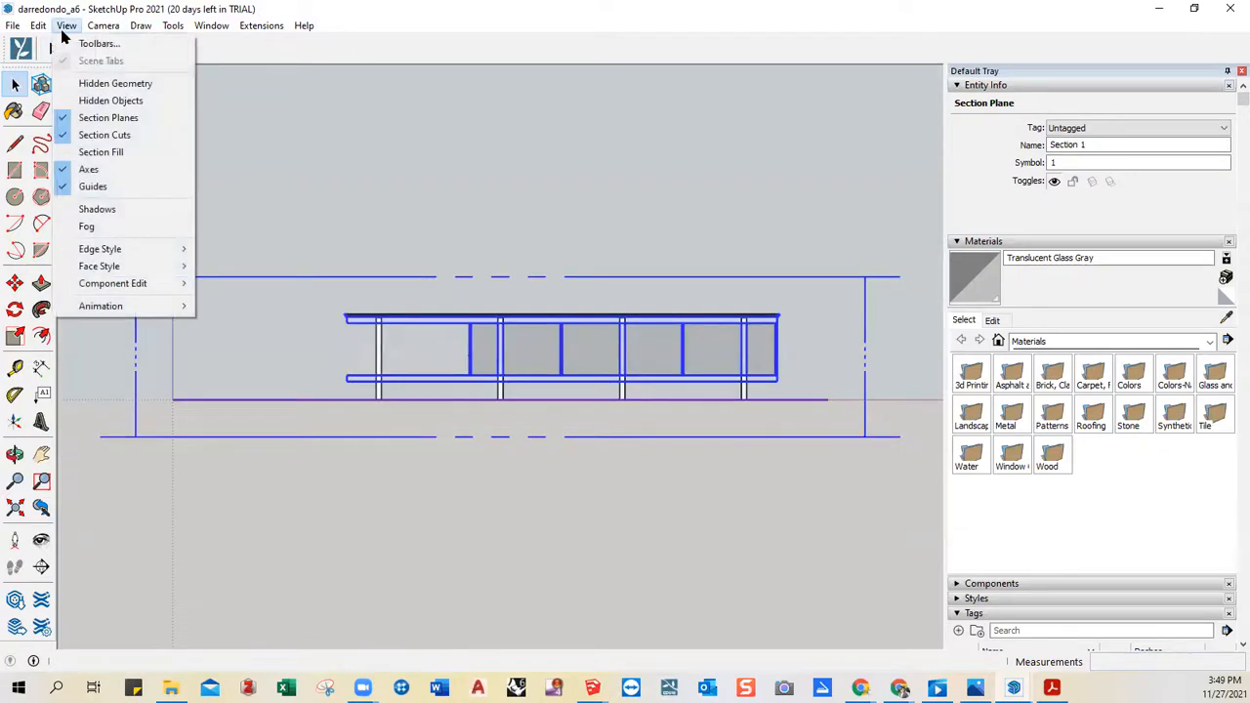
left_click(114, 120)
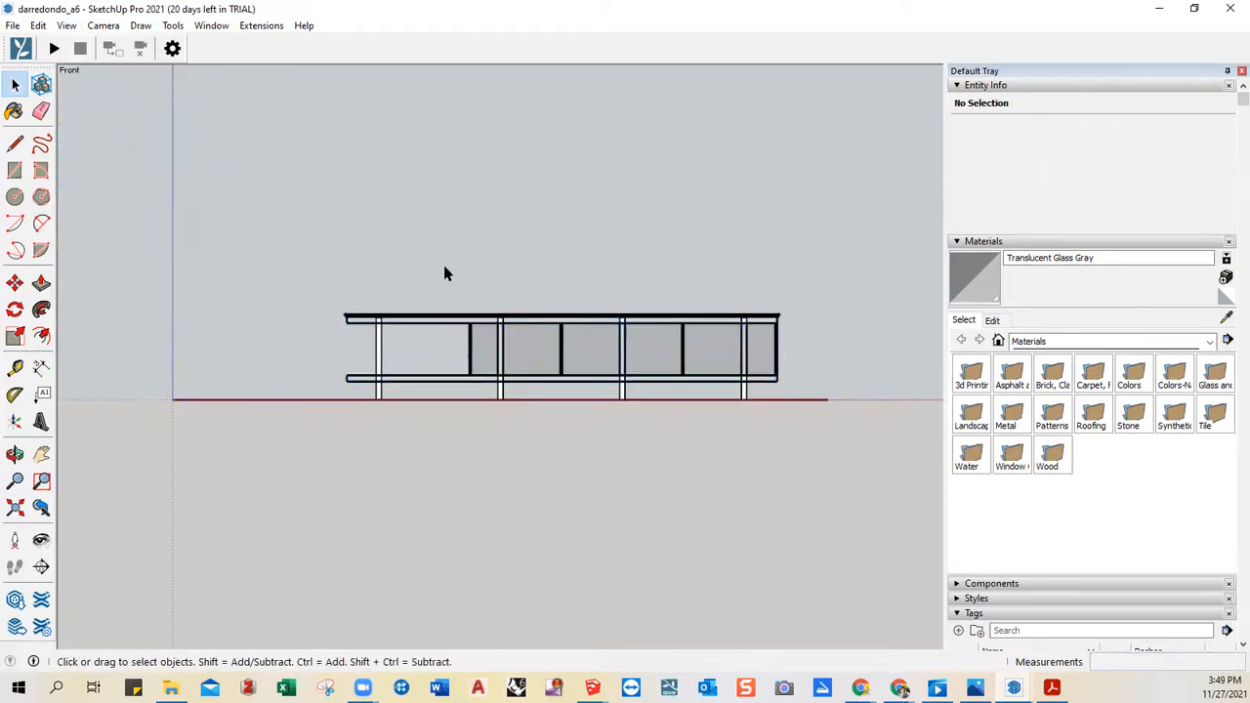
left_click(66, 25)
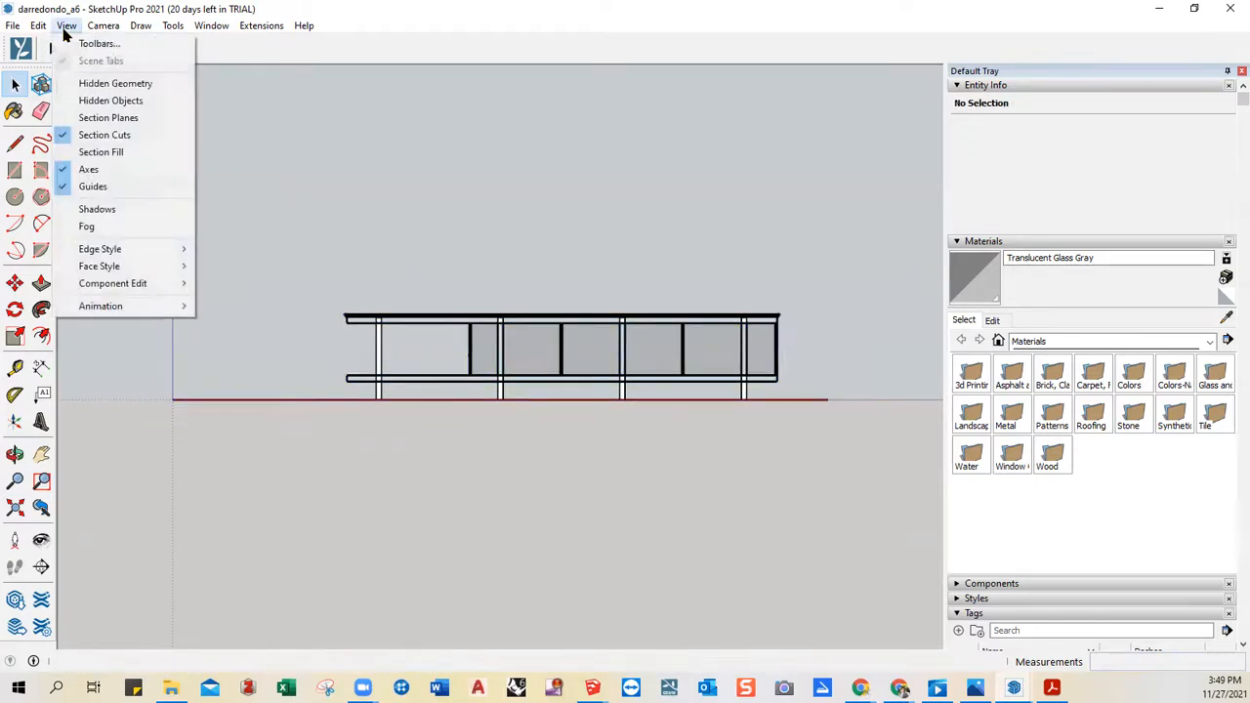
left_click(117, 152)
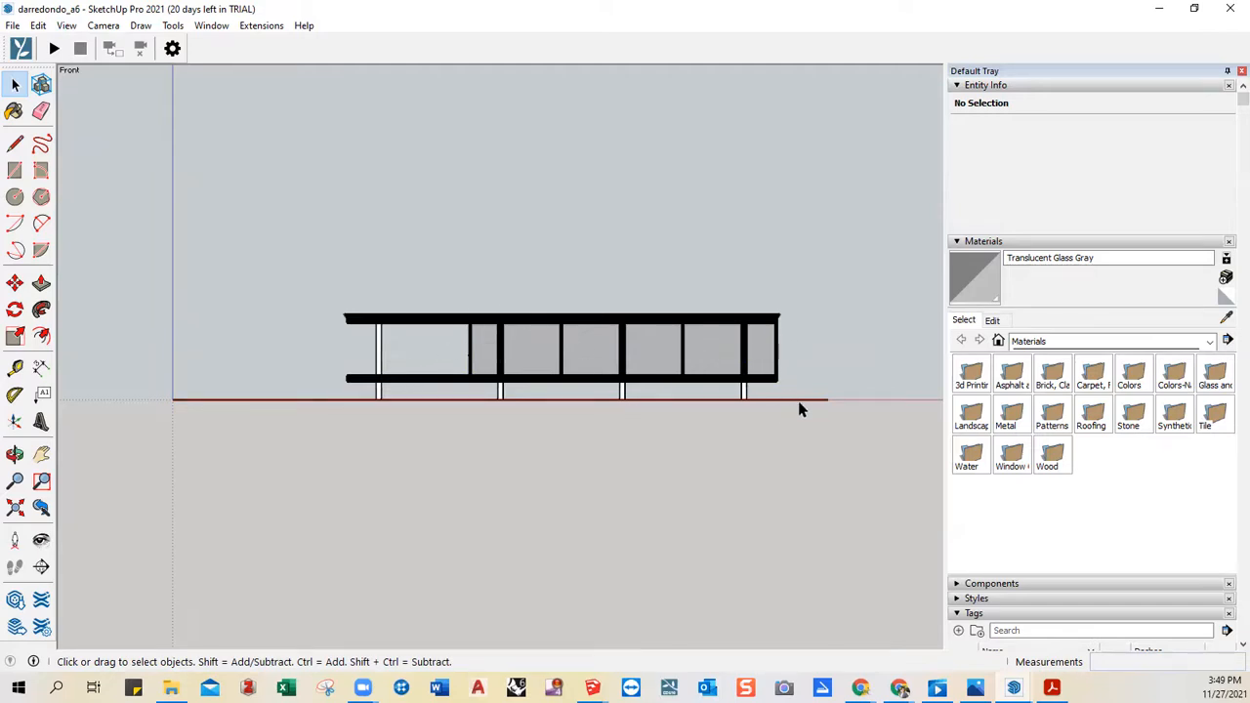
scroll(710, 352, "up", 1)
scroll(572, 396, "up", 2)
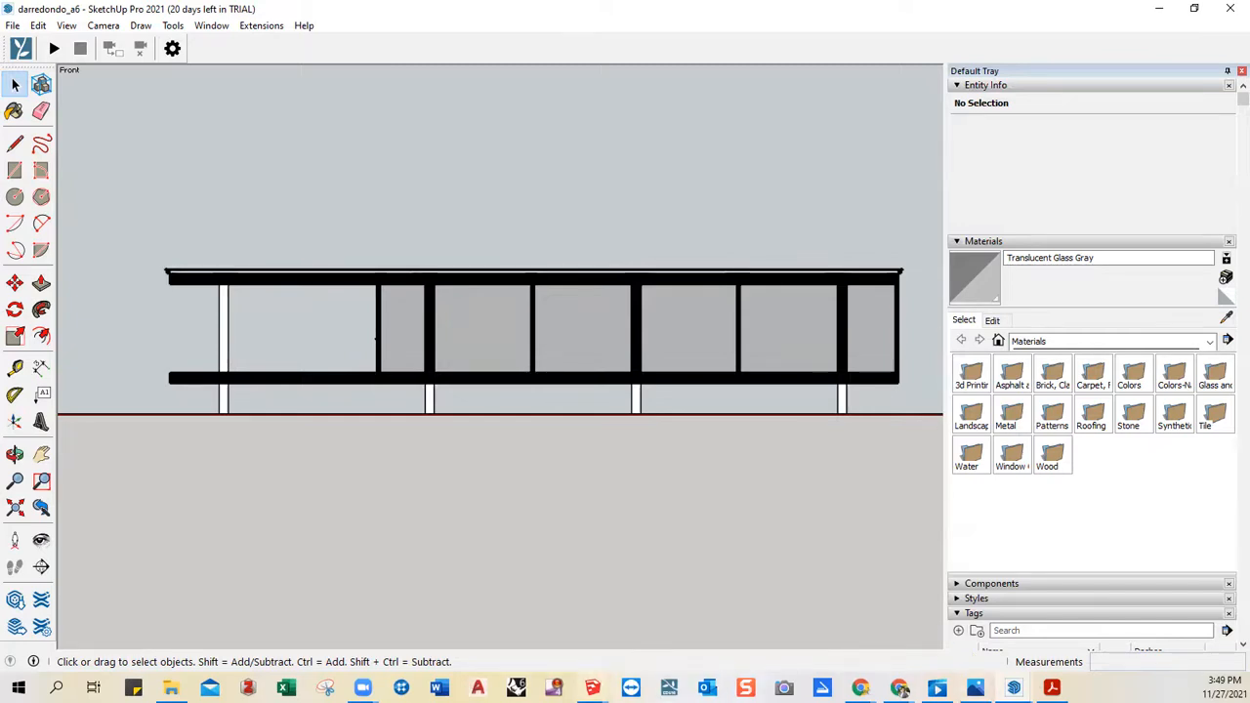
- Switch to the darredondo_a6 model in SketchUp Make 2017 and paint the cut roof with the in-model black material
mouse_move(592, 688)
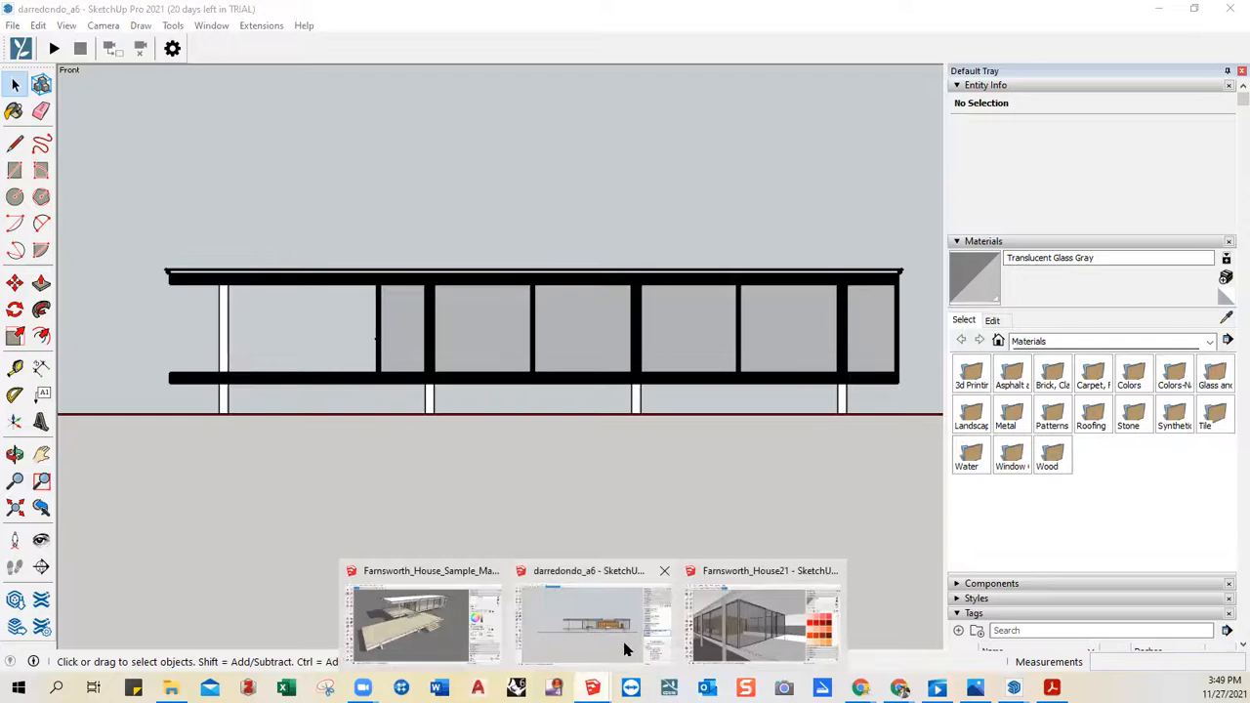
left_click(560, 573)
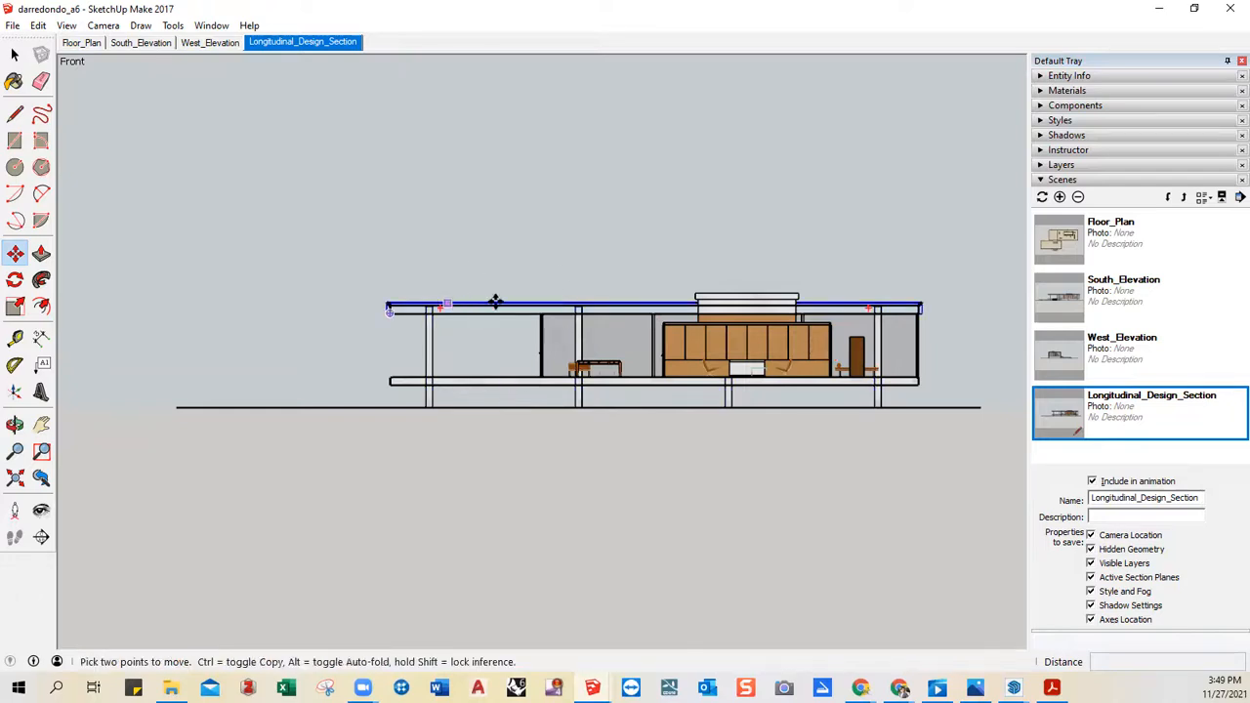
left_click(1039, 90)
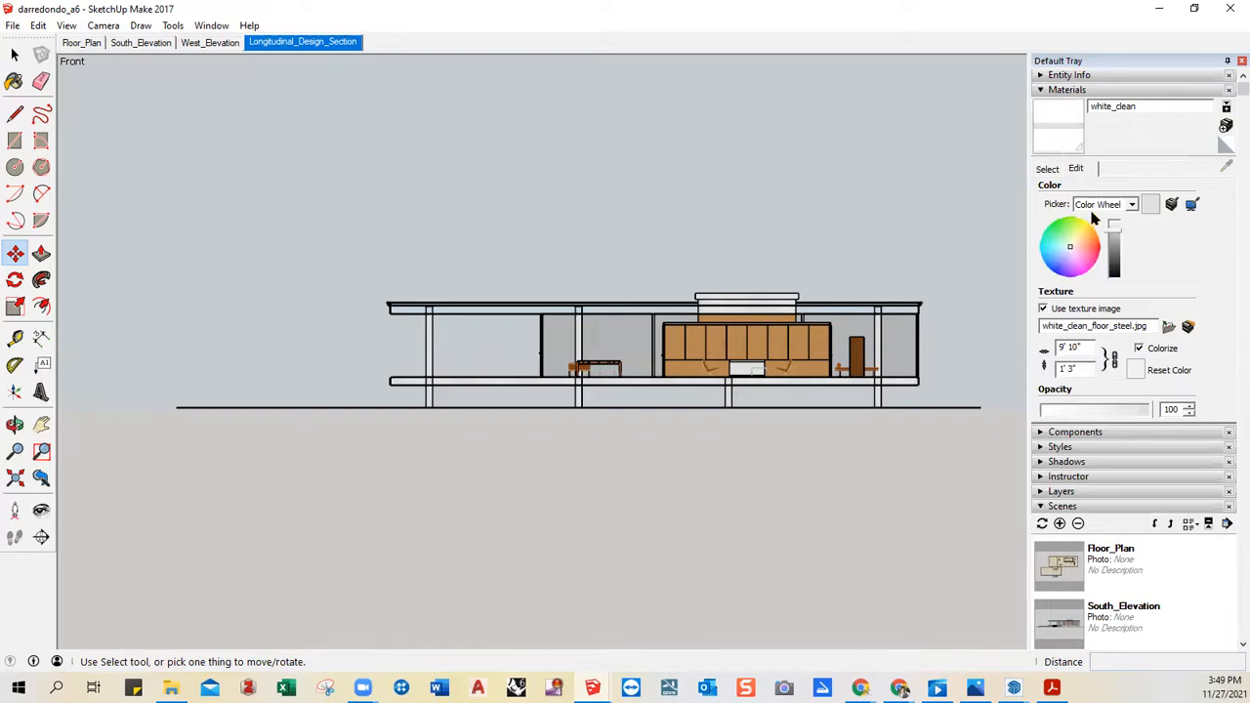
left_click(1050, 170)
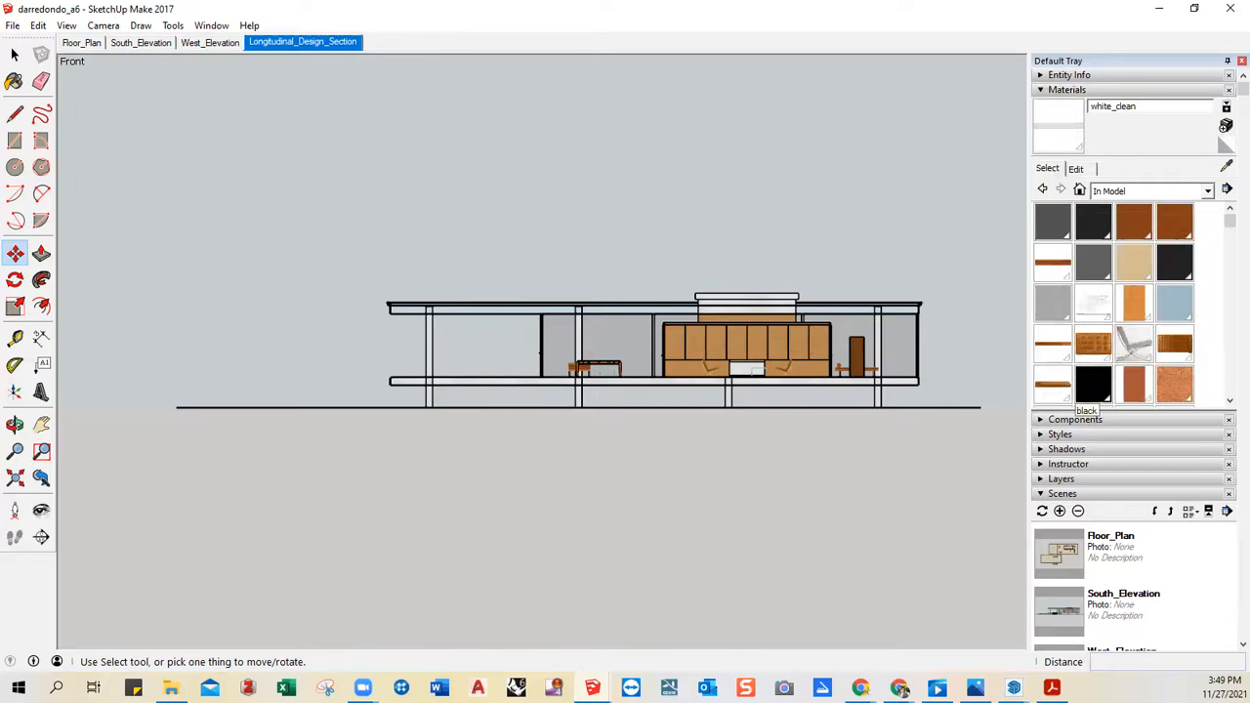
left_click(1093, 383)
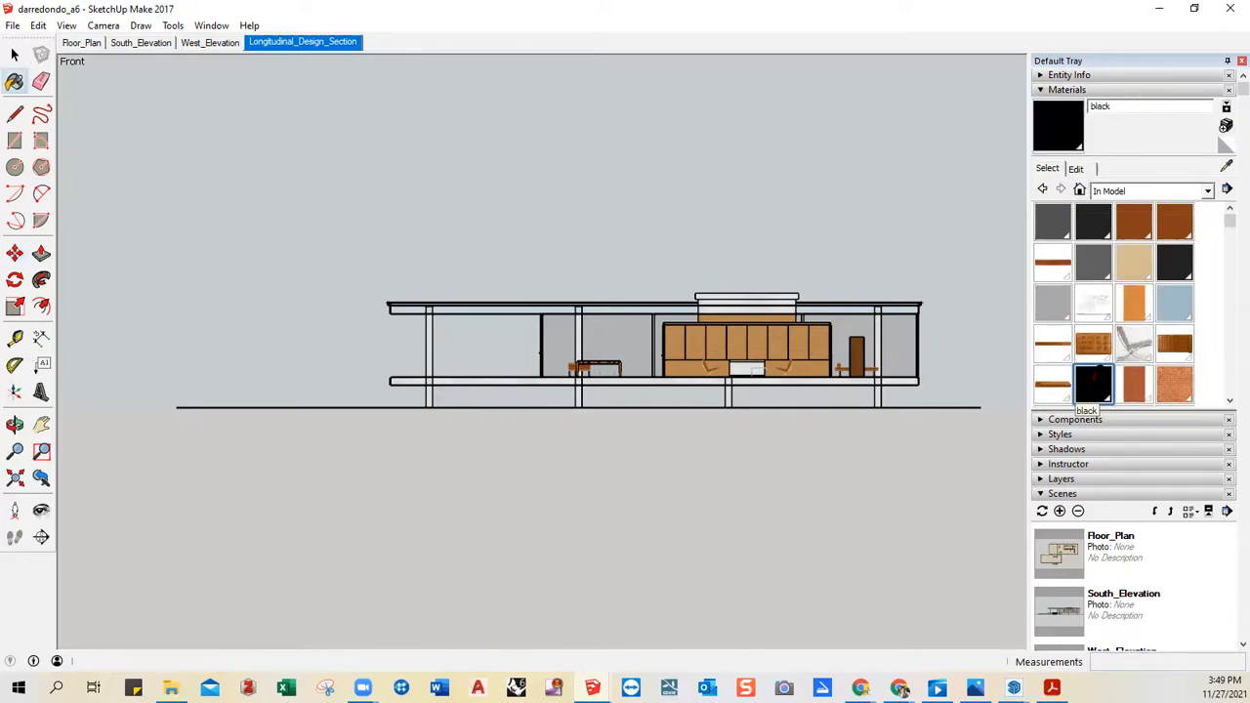
left_click(471, 304)
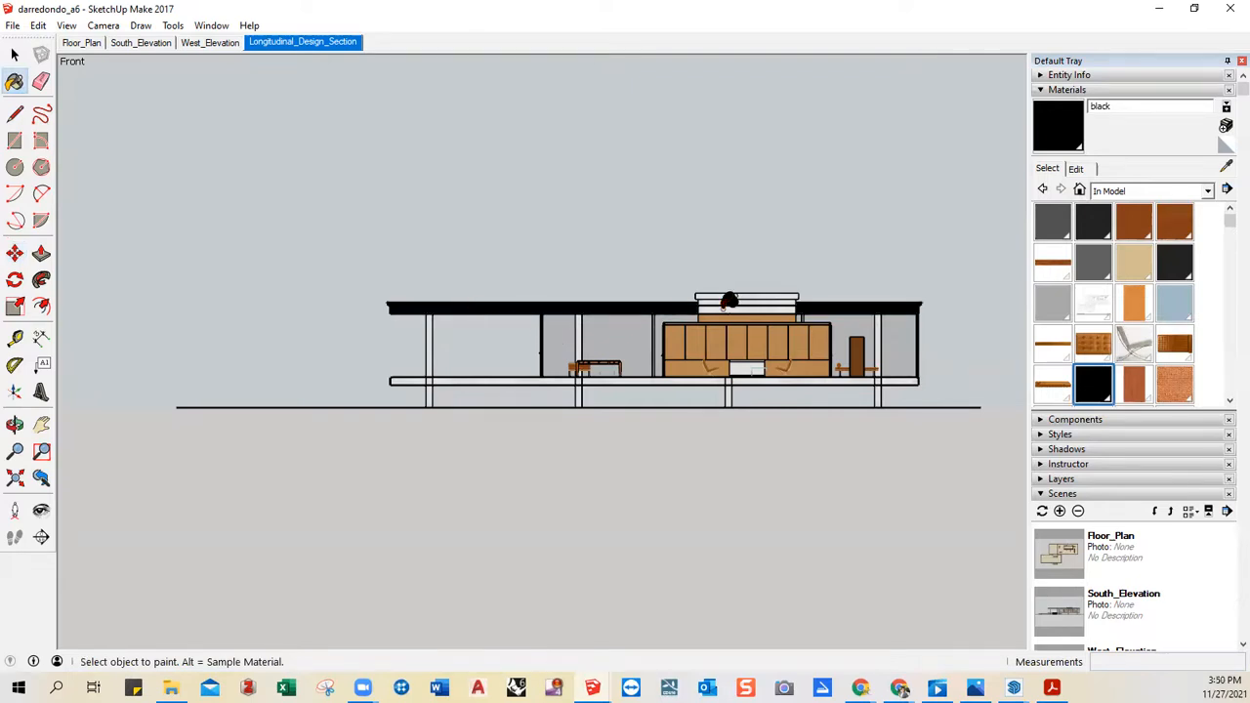
- Try black on the rooftop box, undo that fill, and paint the floor slab black instead
left_click(726, 303)
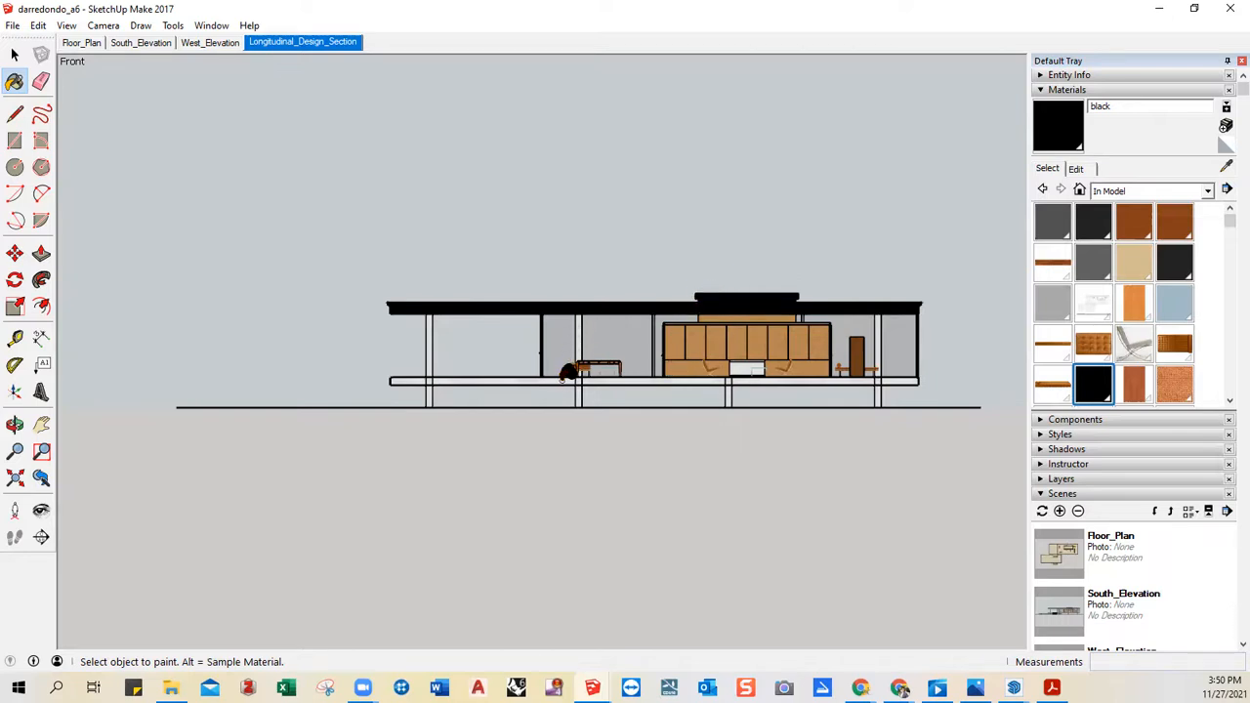
key("ctrl+z")
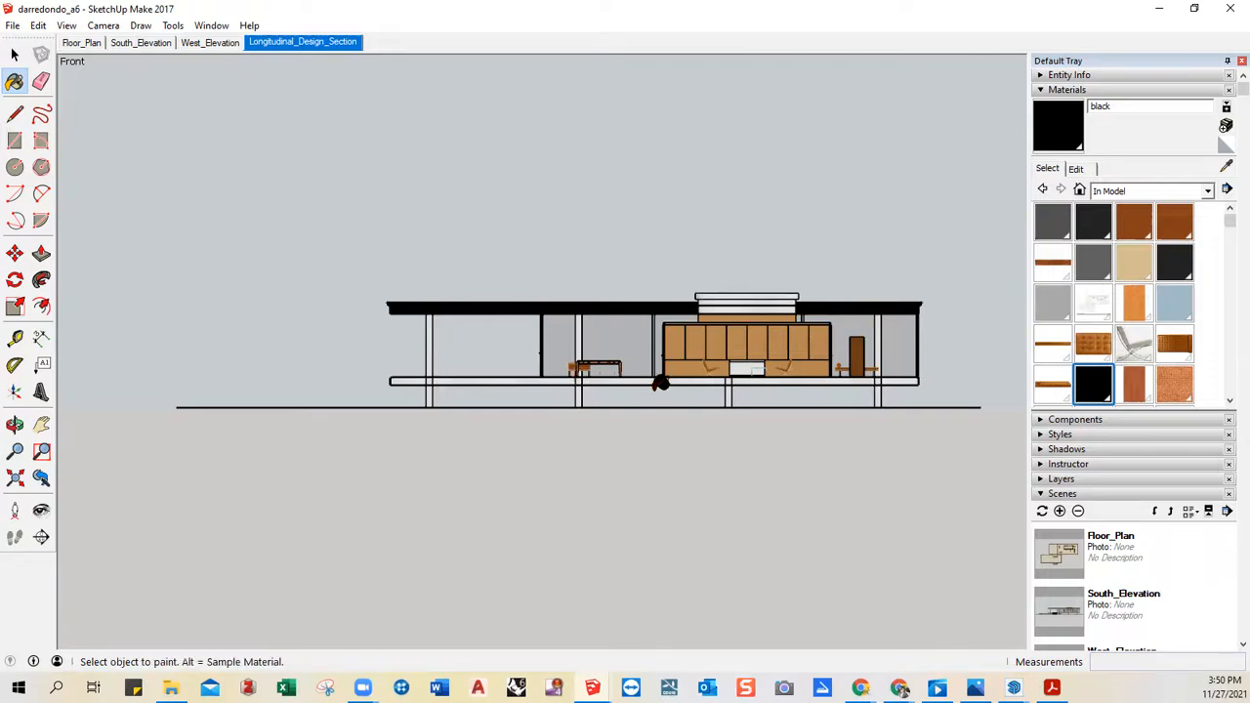
left_click(649, 380)
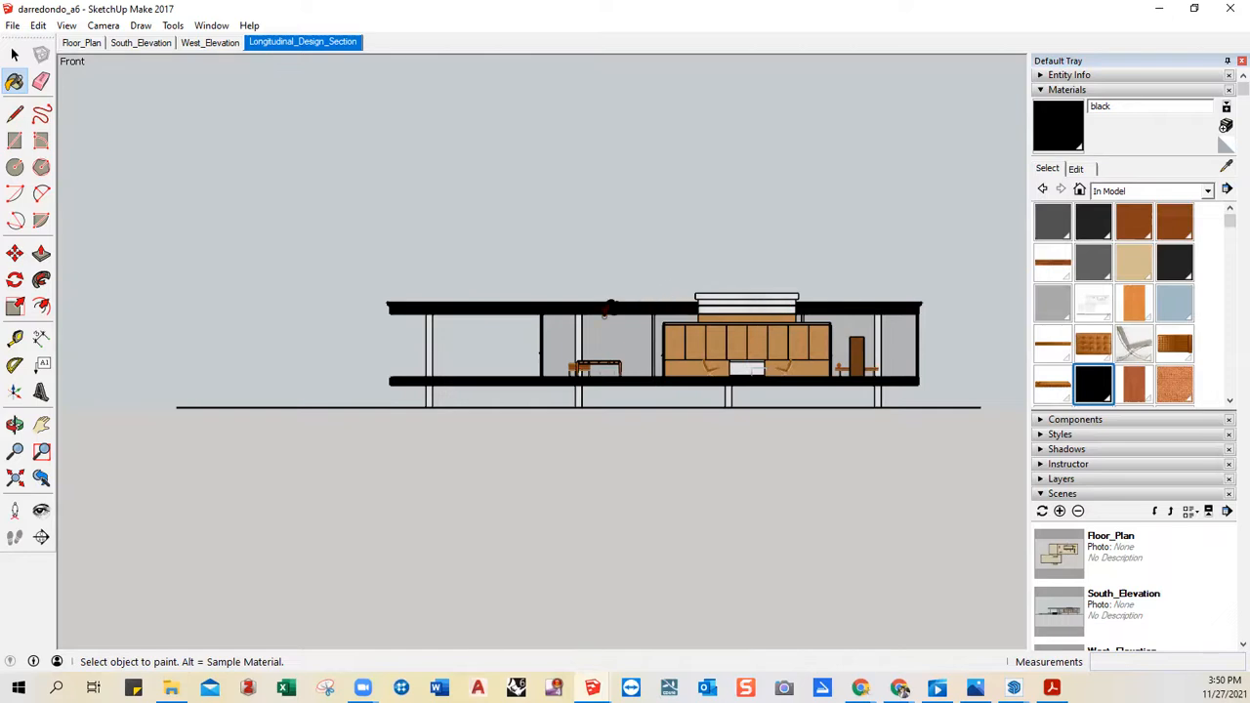
- Open the rooftop box's group for editing and select its front face
mouse_move(588, 373)
middle_mouse_down()
mouse_move(631, 422)
mouse_move(751, 439)
mouse_move(937, 435)
middle_mouse_up()
mouse_move(620, 332)
middle_mouse_down()
mouse_move(823, 343)
mouse_move(865, 374)
mouse_move(752, 304)
mouse_move(672, 357)
middle_mouse_up()
mouse_move(648, 264)
middle_mouse_down()
mouse_move(637, 415)
mouse_move(511, 413)
mouse_move(479, 395)
mouse_move(457, 369)
mouse_move(476, 311)
middle_mouse_up()
scroll(625, 283, "up", 2)
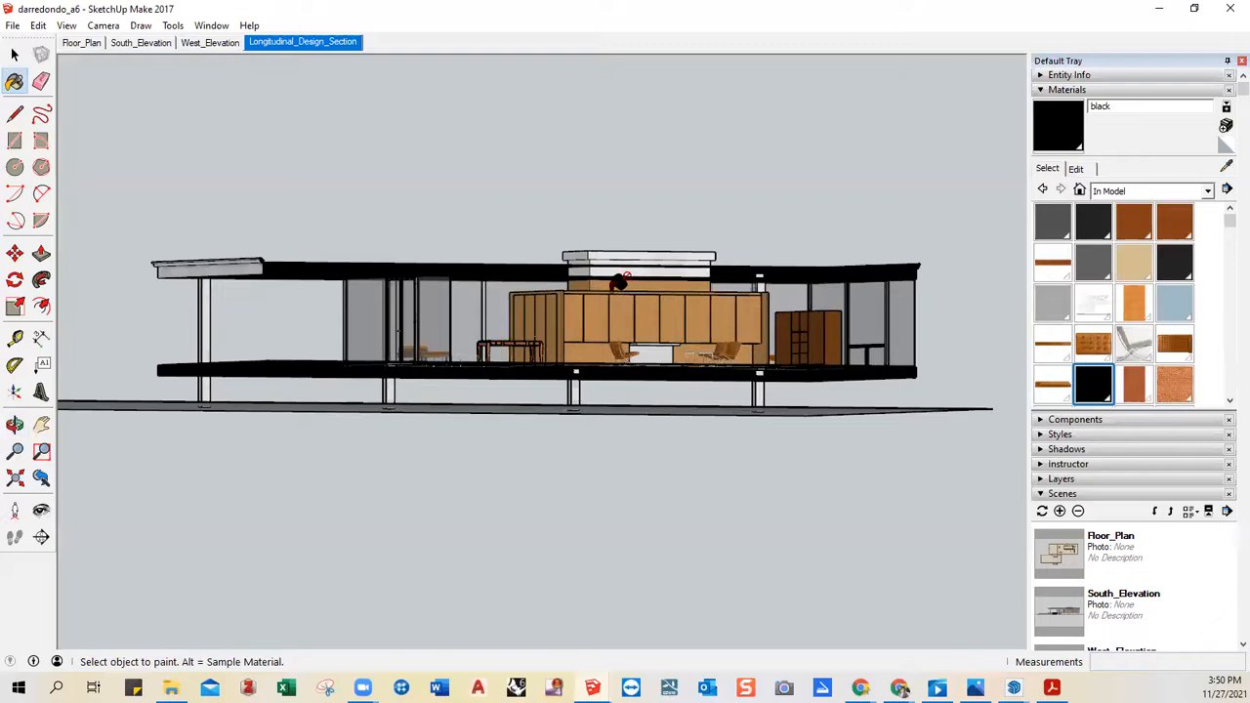
key("space")
left_click(606, 277)
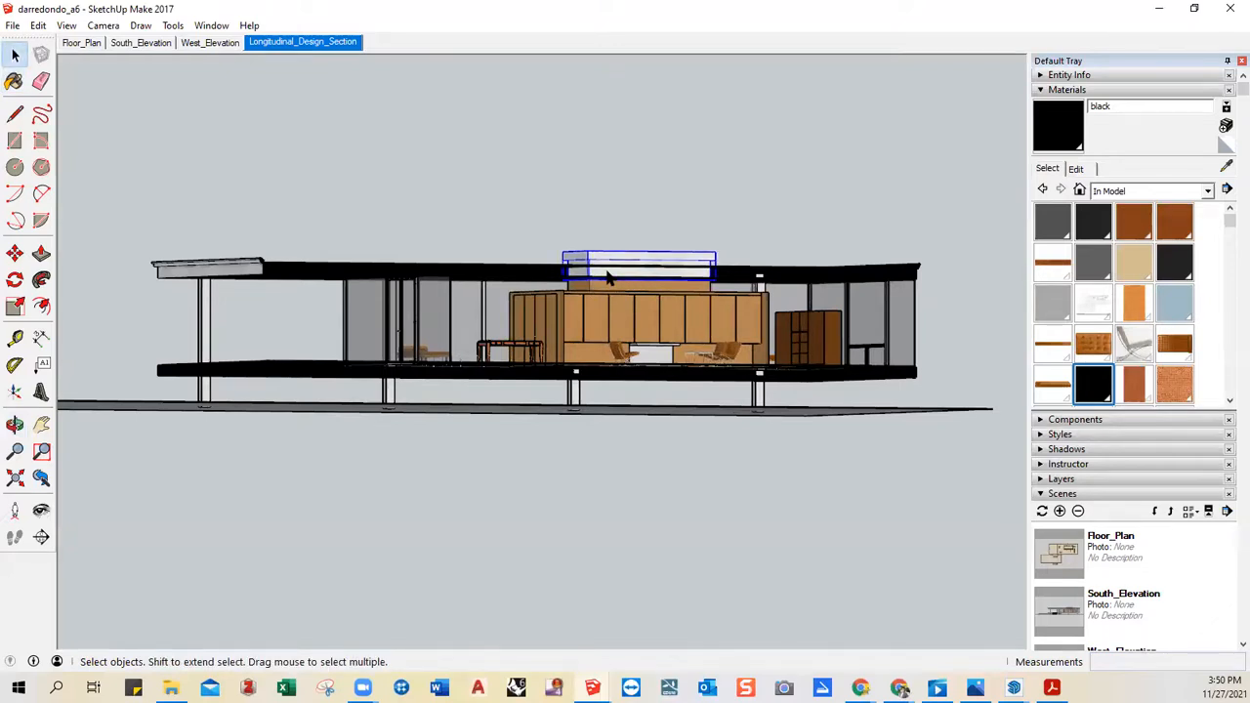
scroll(608, 278, "up", 3)
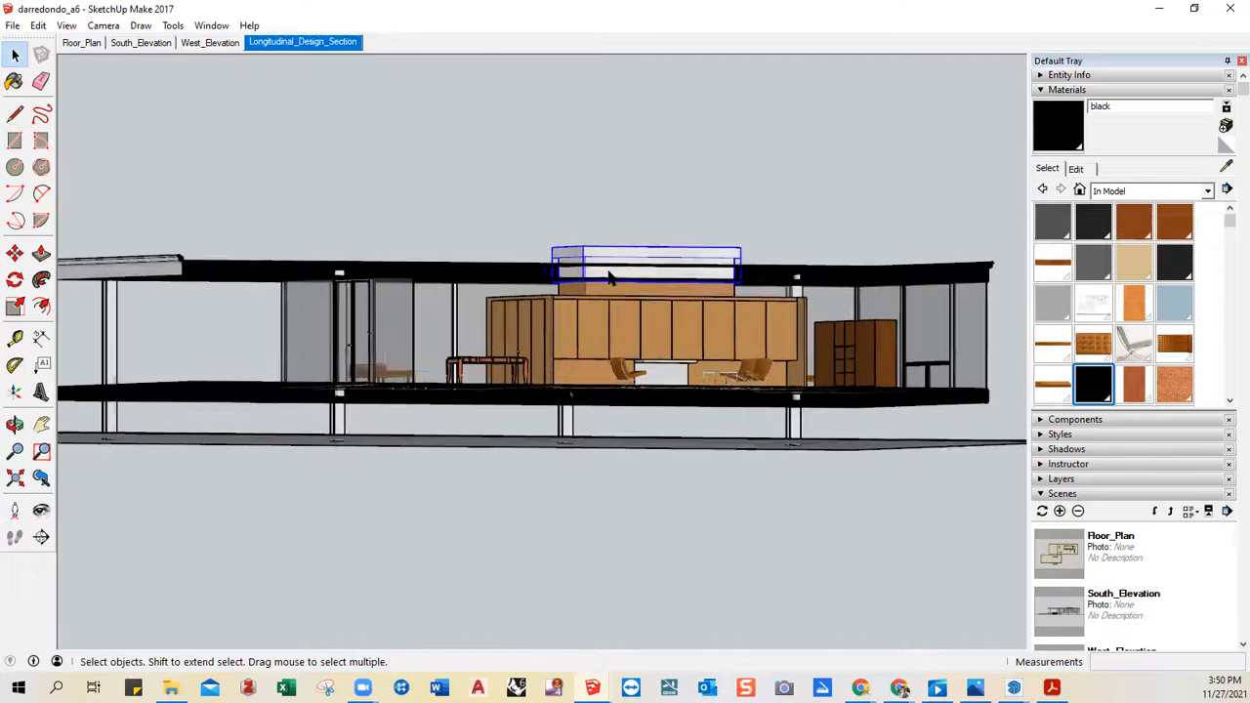
double_click(609, 279)
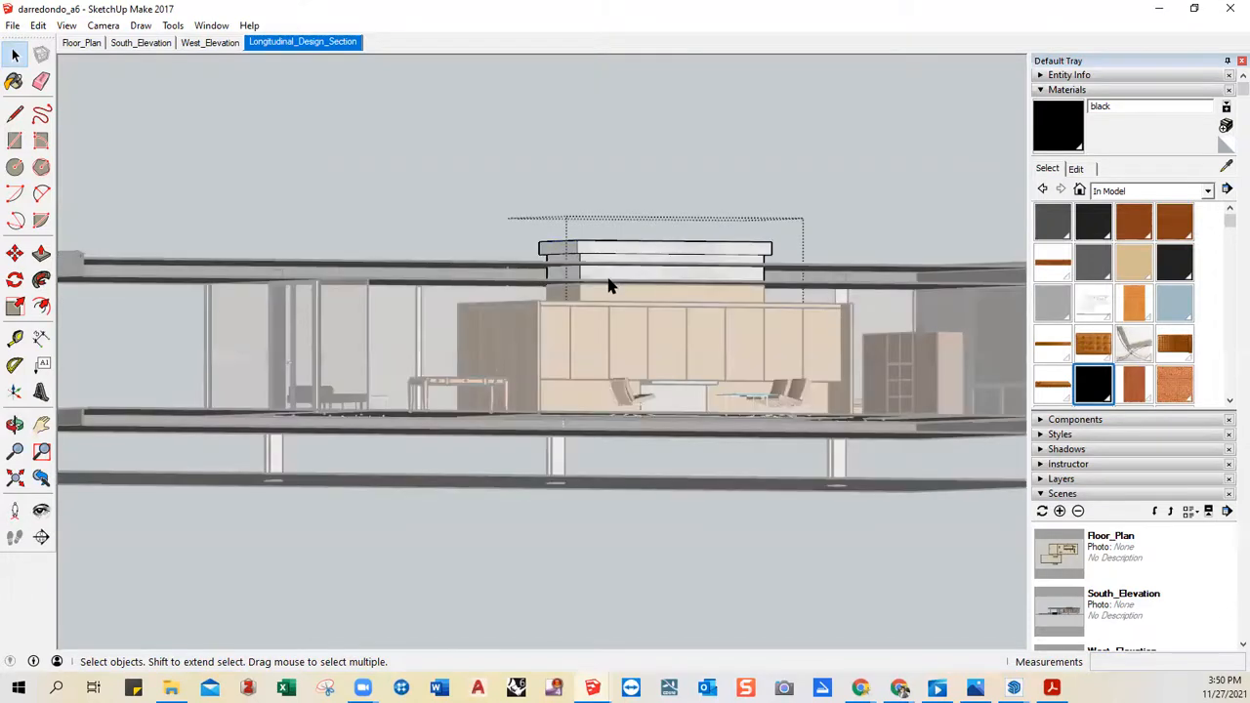
left_click(611, 281)
- Draw a line about 14' 6" long across the box's front face, edge to edge, to split it at roof level
scroll(630, 280, "up", 2)
scroll(630, 281, "up", 1)
mouse_move(631, 279)
middle_mouse_down()
mouse_move(614, 256)
mouse_move(616, 280)
mouse_move(639, 282)
middle_mouse_up()
left_click(15, 114)
middle_click_drag(517, 271, 525, 250)
left_click(522, 258)
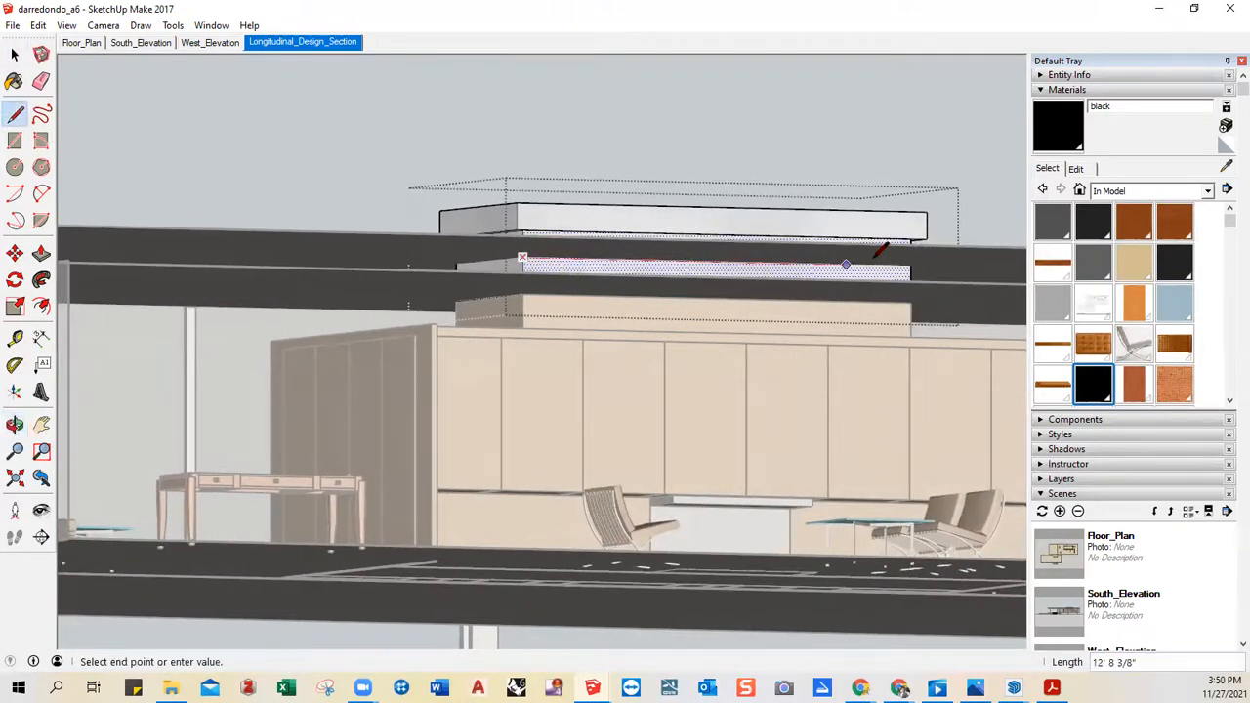
left_click(910, 266)
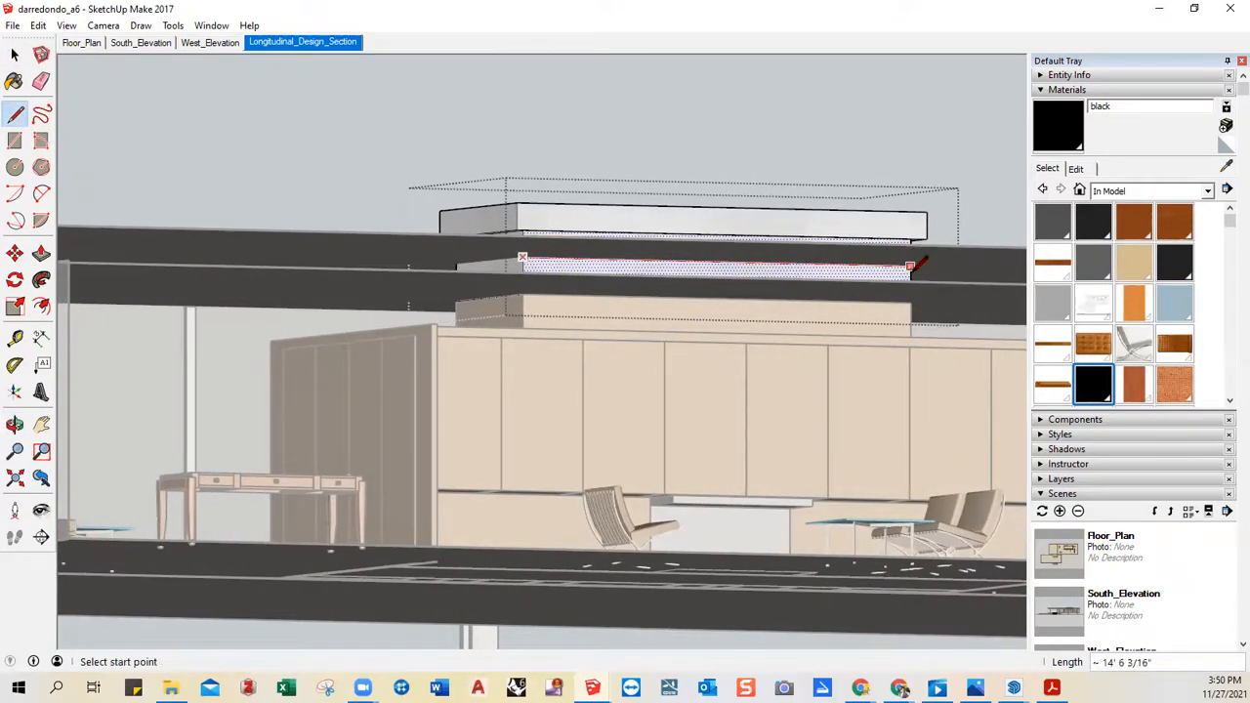
- Paint the lower part of the split front face black and leave the group
middle_click_drag(775, 274, 767, 293)
left_click(1033, 137)
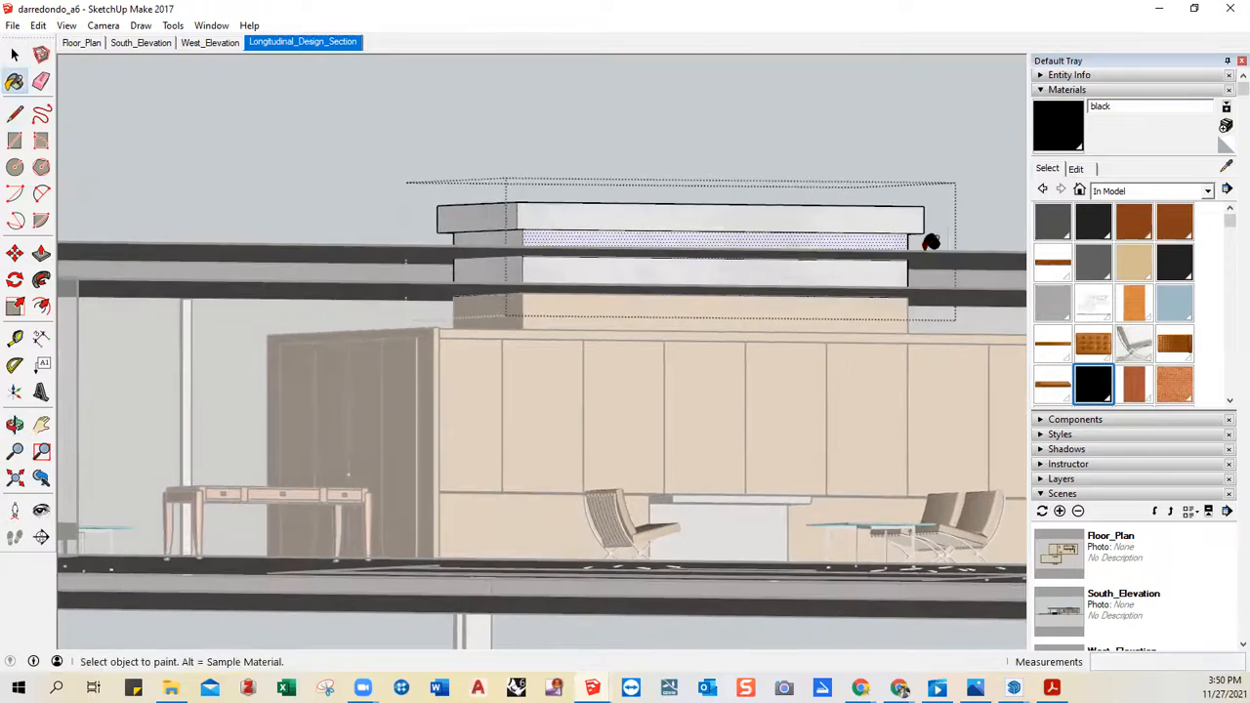
left_click(883, 266)
key("space")
left_click(386, 237)
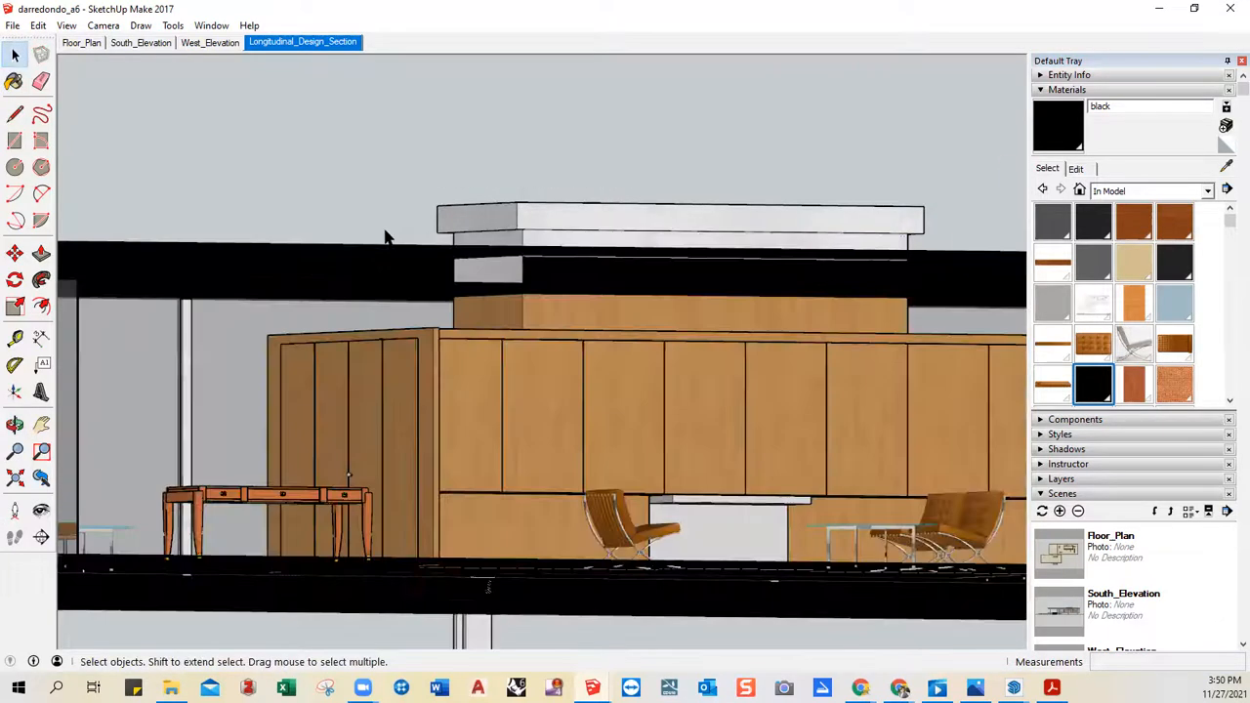
- Restore the Longitudinal_Design_Section scene, check the Floor_Plan scene and return to the section scene
scroll(348, 475, "down", 8)
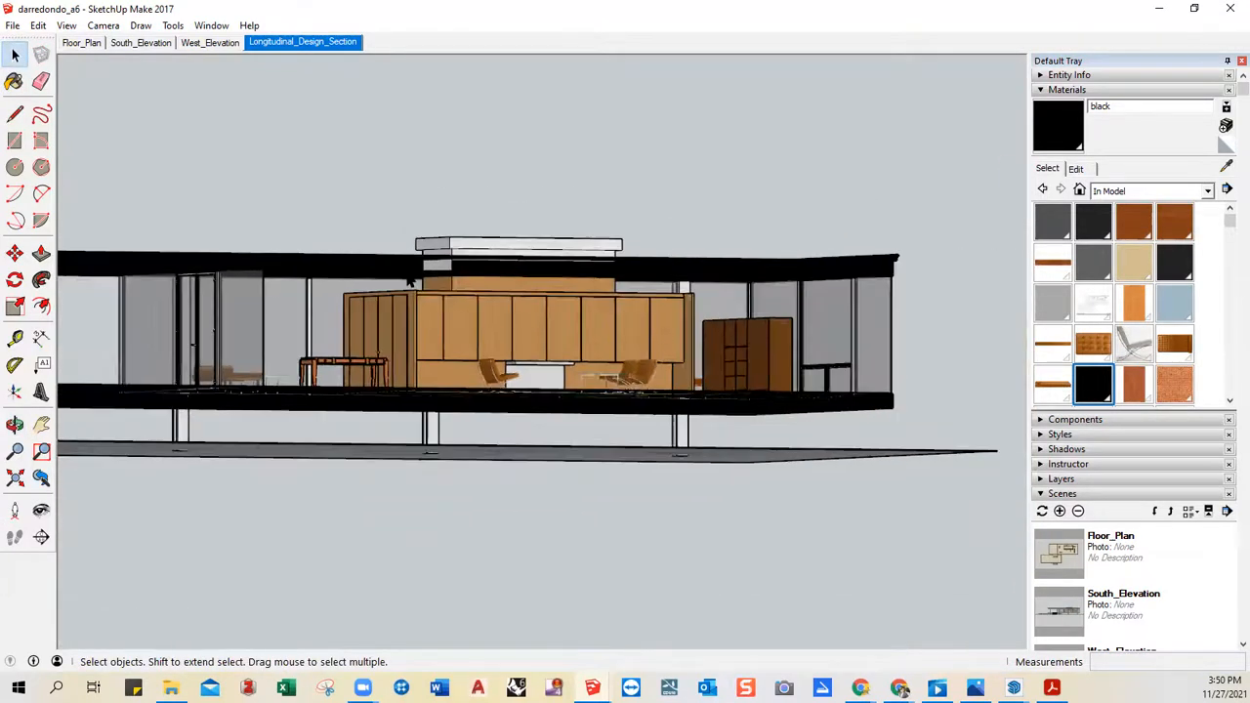
scroll(316, 288, "down", 5)
middle_click_drag(324, 224, 668, 377)
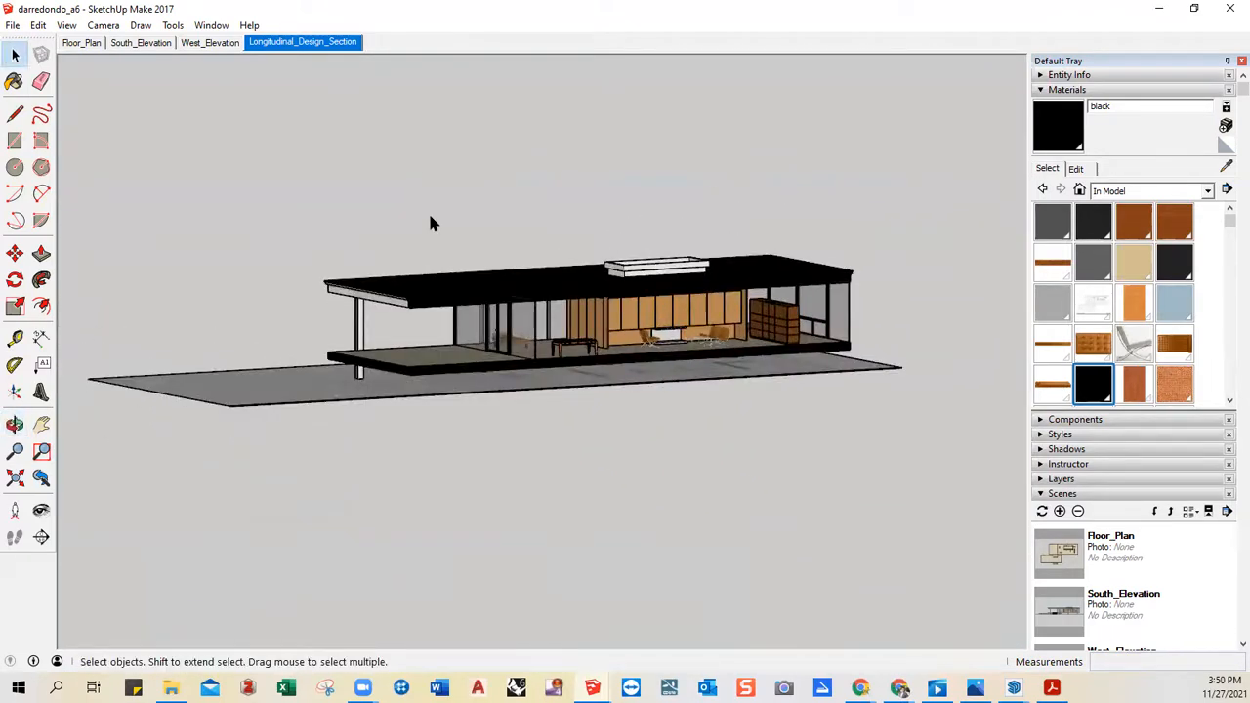
left_click(1041, 89)
left_click(1062, 420)
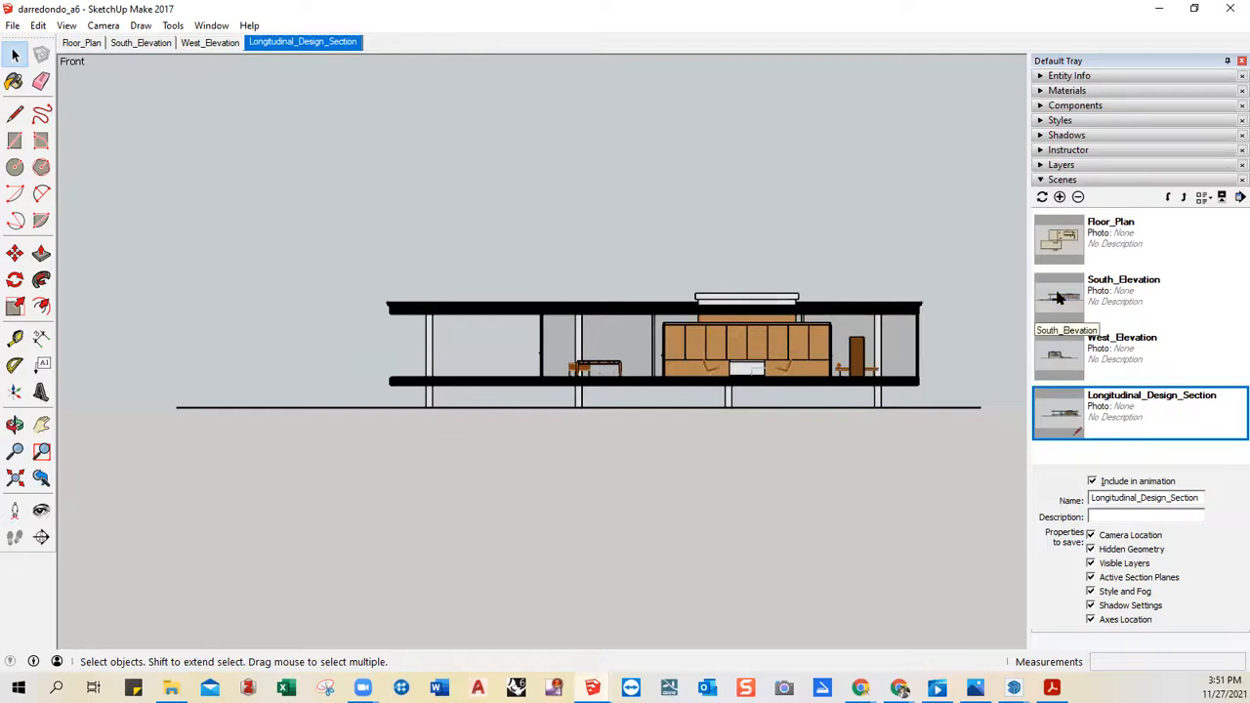
left_click(1060, 244)
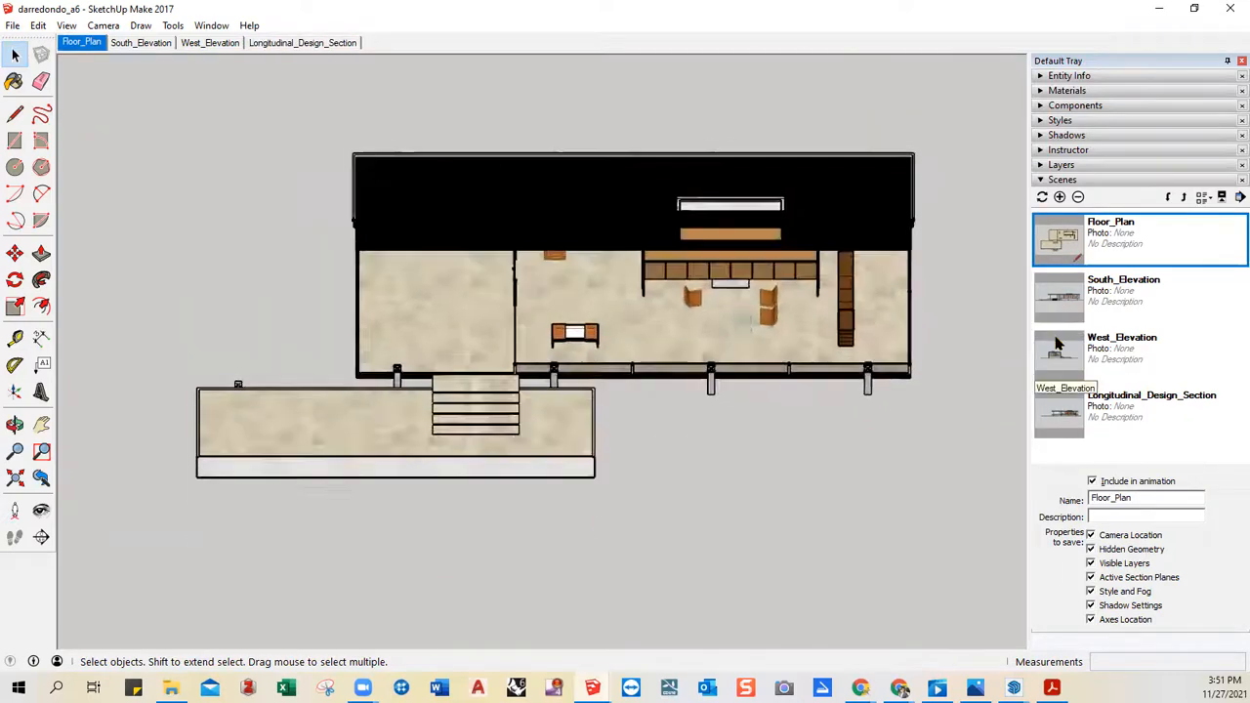
left_click(1054, 428)
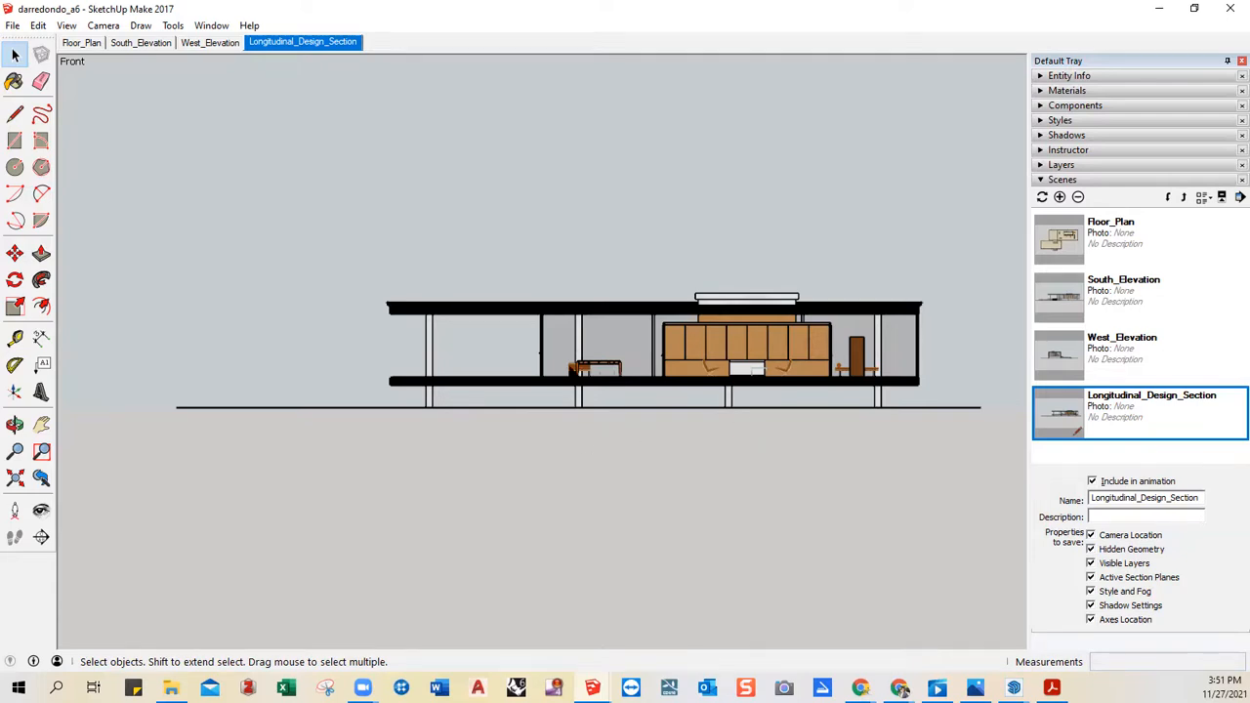
- Export the section view as a JPEG 2D graphic named darredondo_a6_longitudinal_design_section in the Drawings folder
left_click(13, 25)
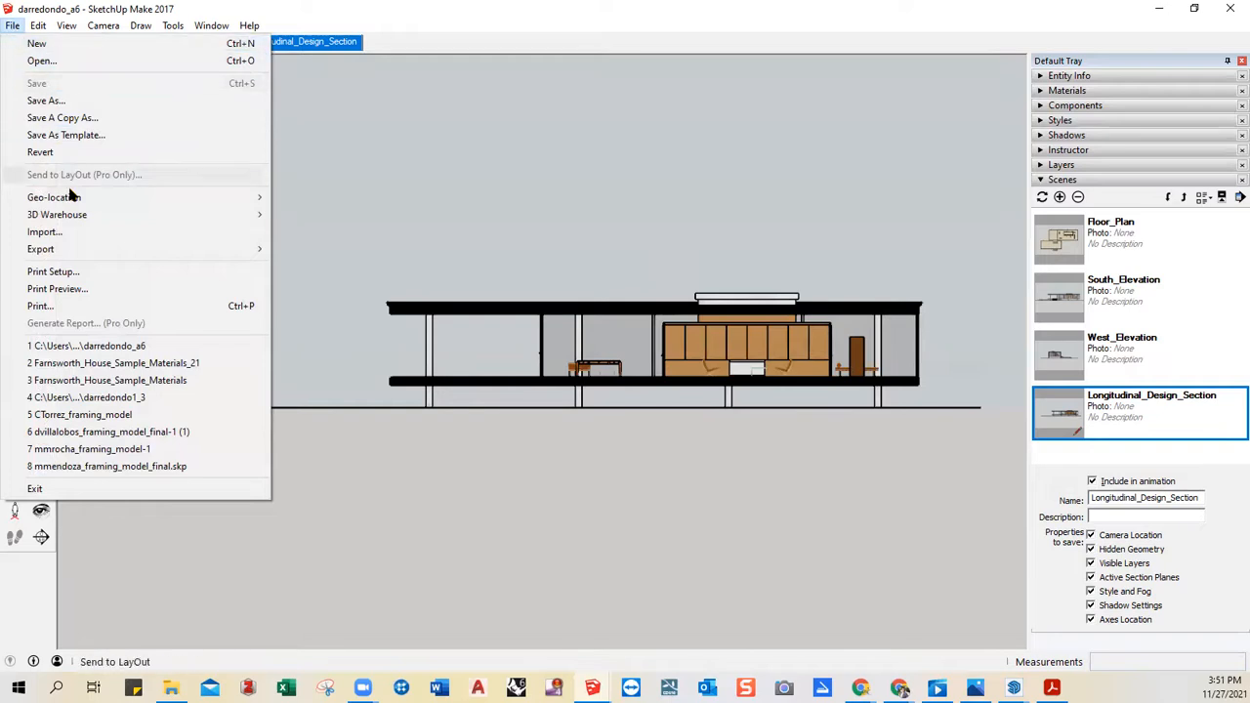
mouse_move(78, 254)
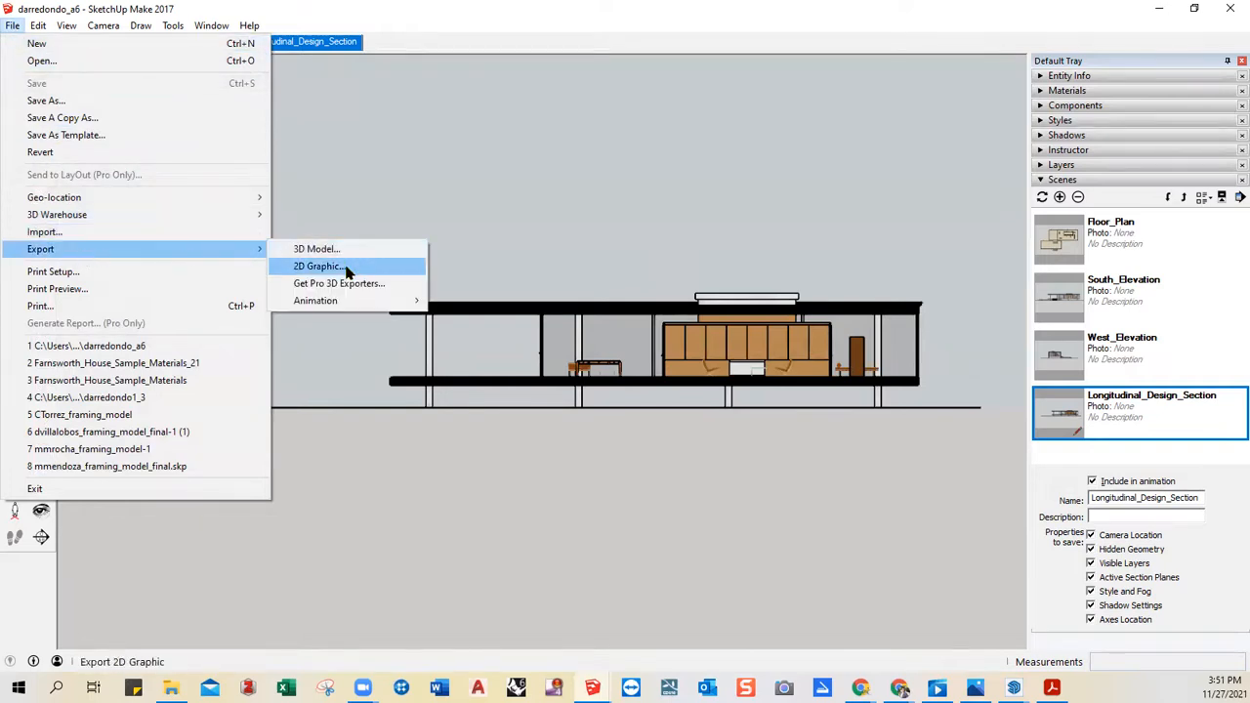
left_click(346, 269)
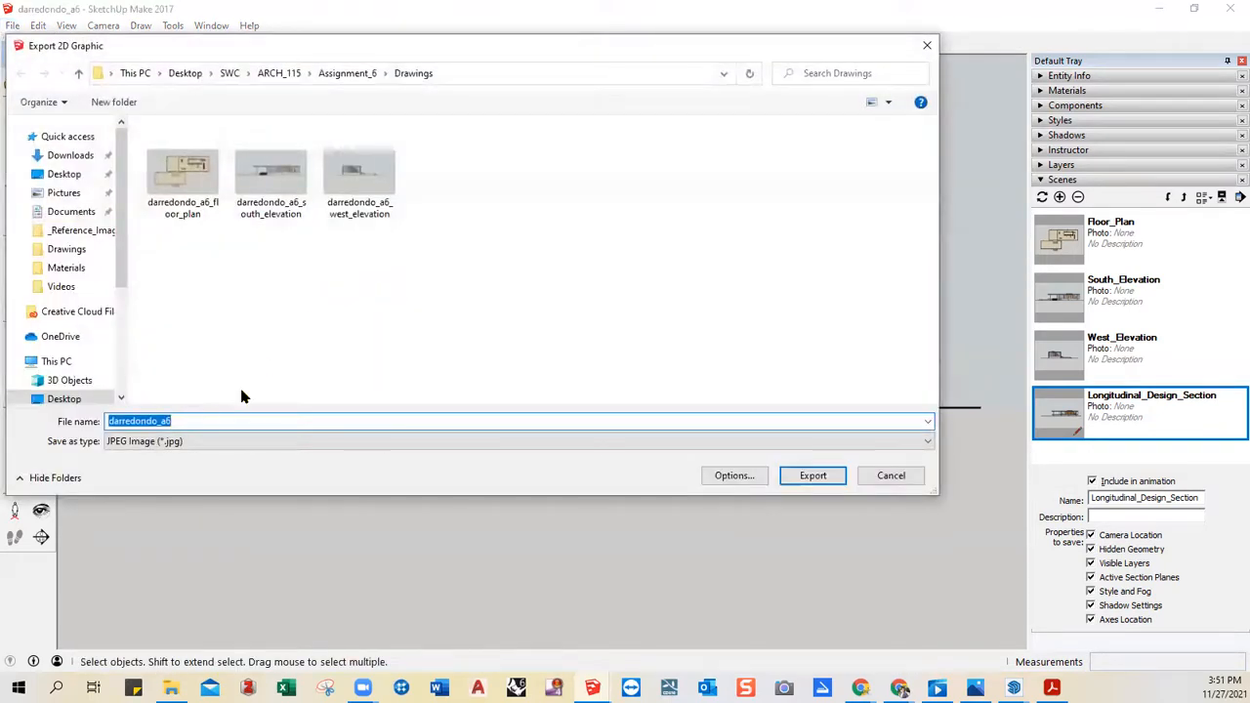
left_click(204, 421)
type("_l")
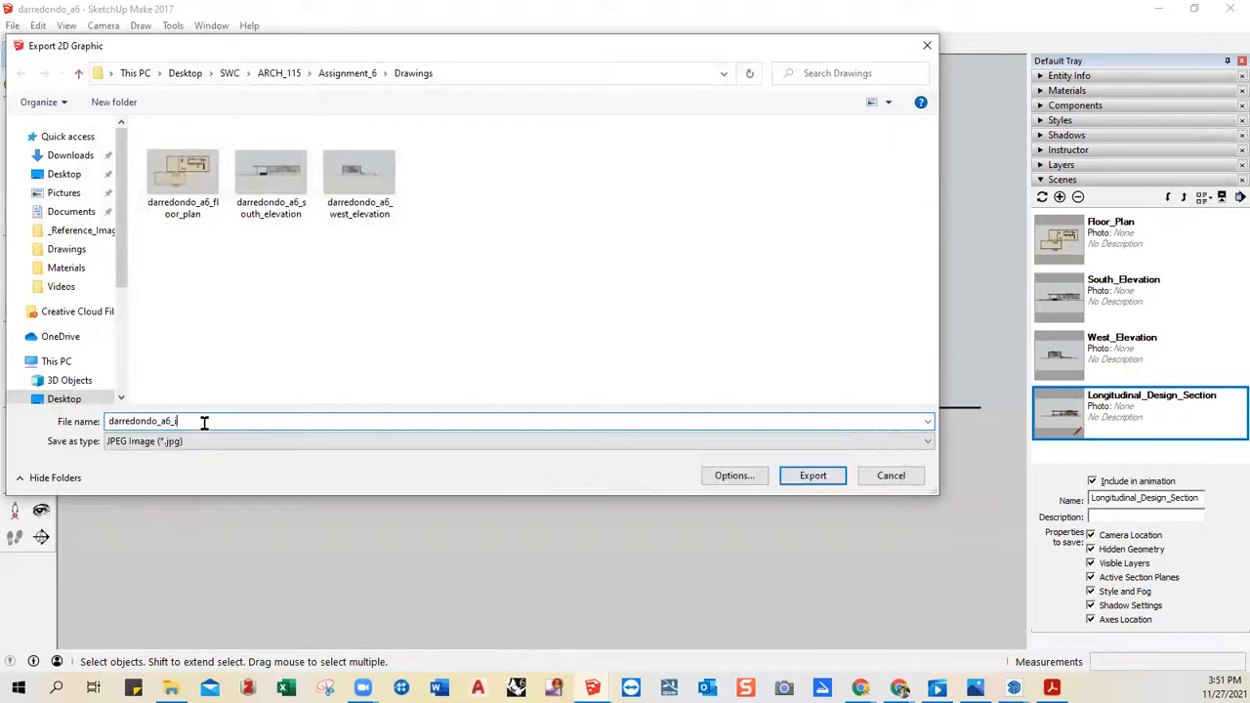
type("on")
type("gitudinal_design_section")
key("Return")
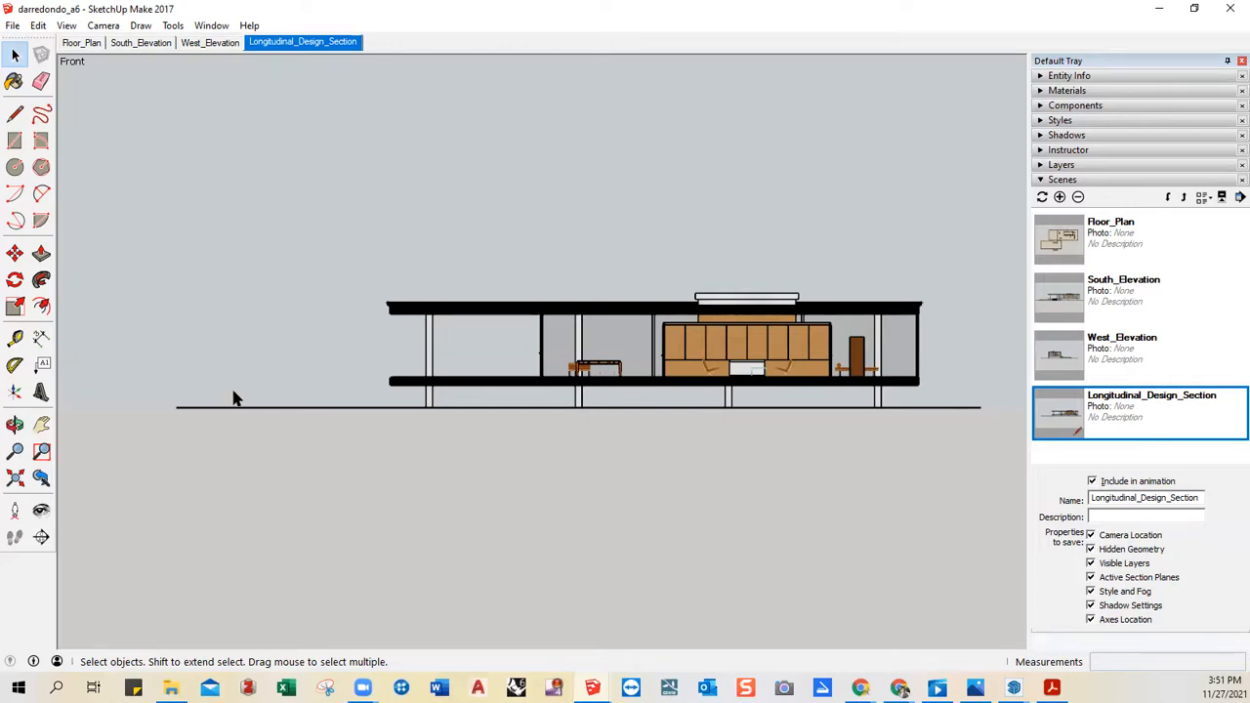
- Undo the black fills on the roof, floor slab and rooftop box, together with the splitting line
middle_click_drag(431, 232, 505, 616)
scroll(473, 337, "up", 4)
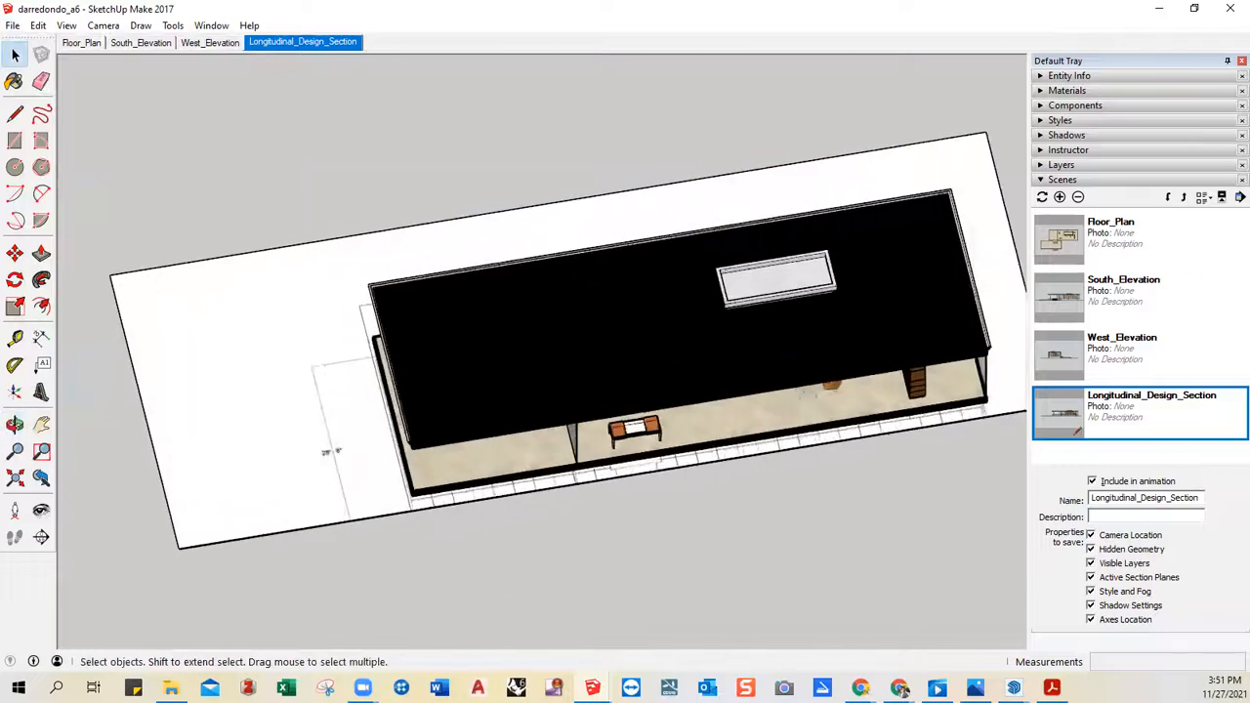
middle_click_drag(329, 515, 466, 297)
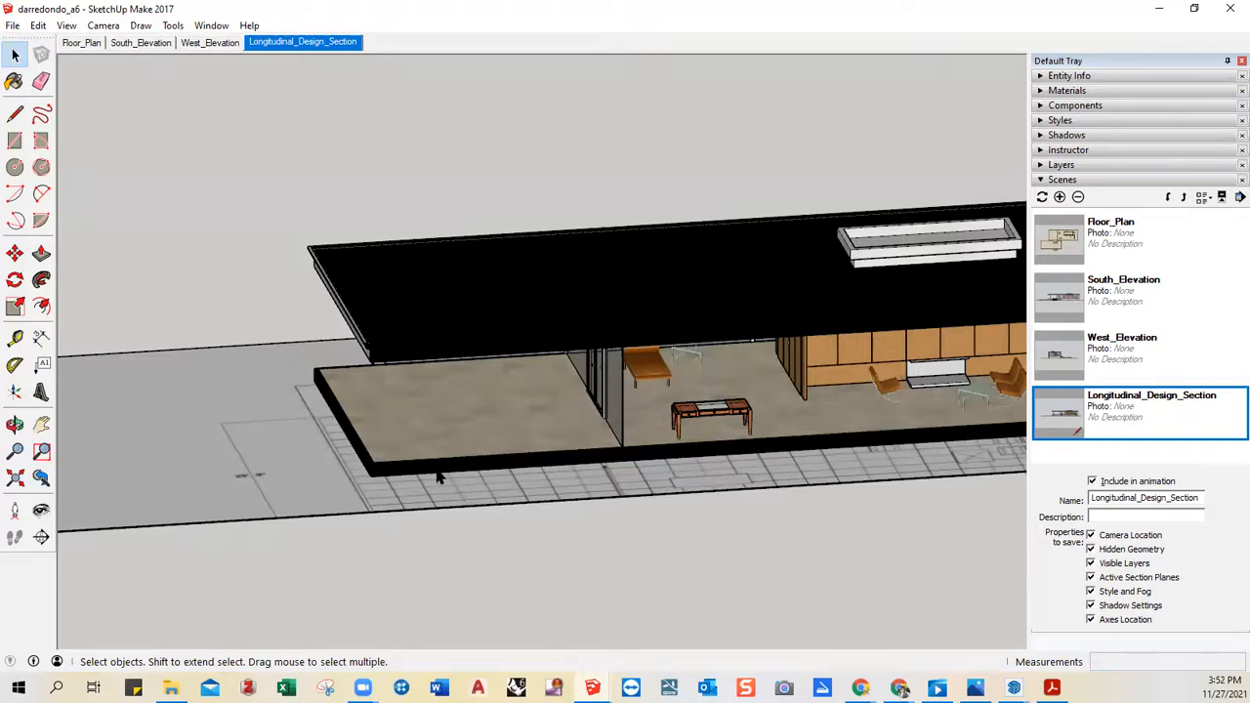
key("ctrl+z")
key("ctrl+z")
key("ctrl+z")
key("ctrl+z")
key("ctrl+z")
key("ctrl+z")
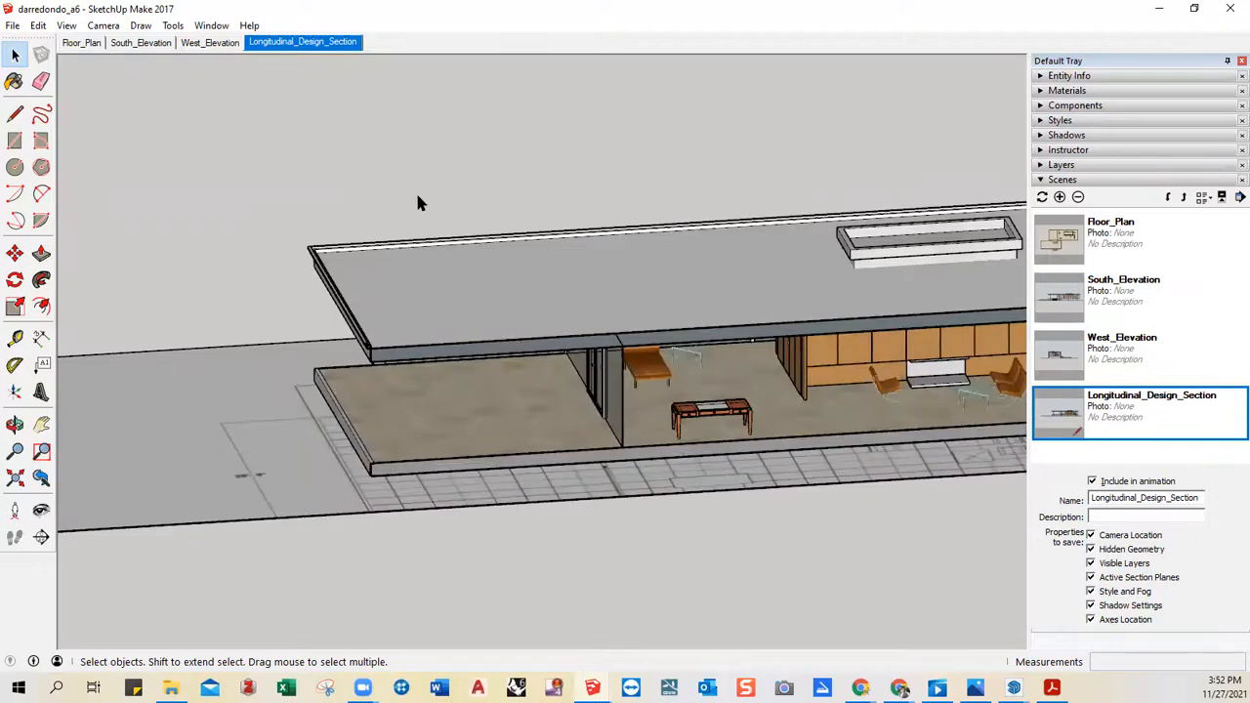
- Turn off the section cuts to show the complete house and its lower terrace
scroll(438, 498, "down", 5)
middle_click_drag(439, 500, 478, 471)
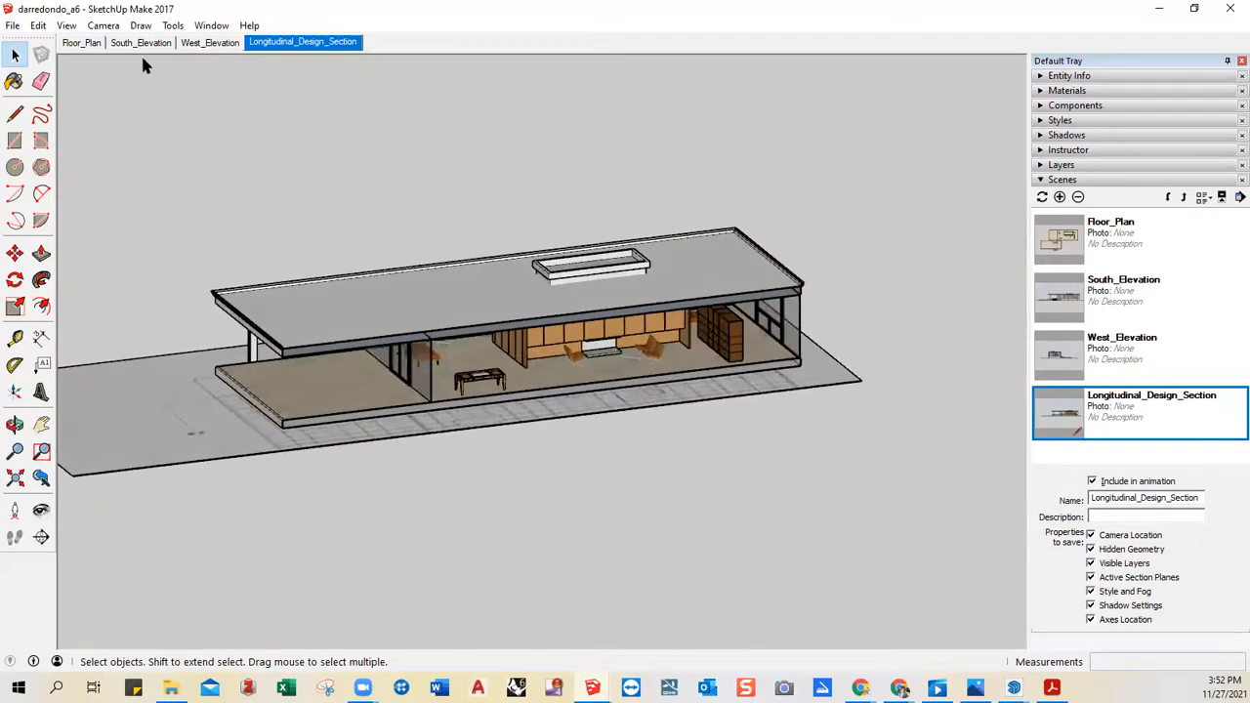
left_click(67, 25)
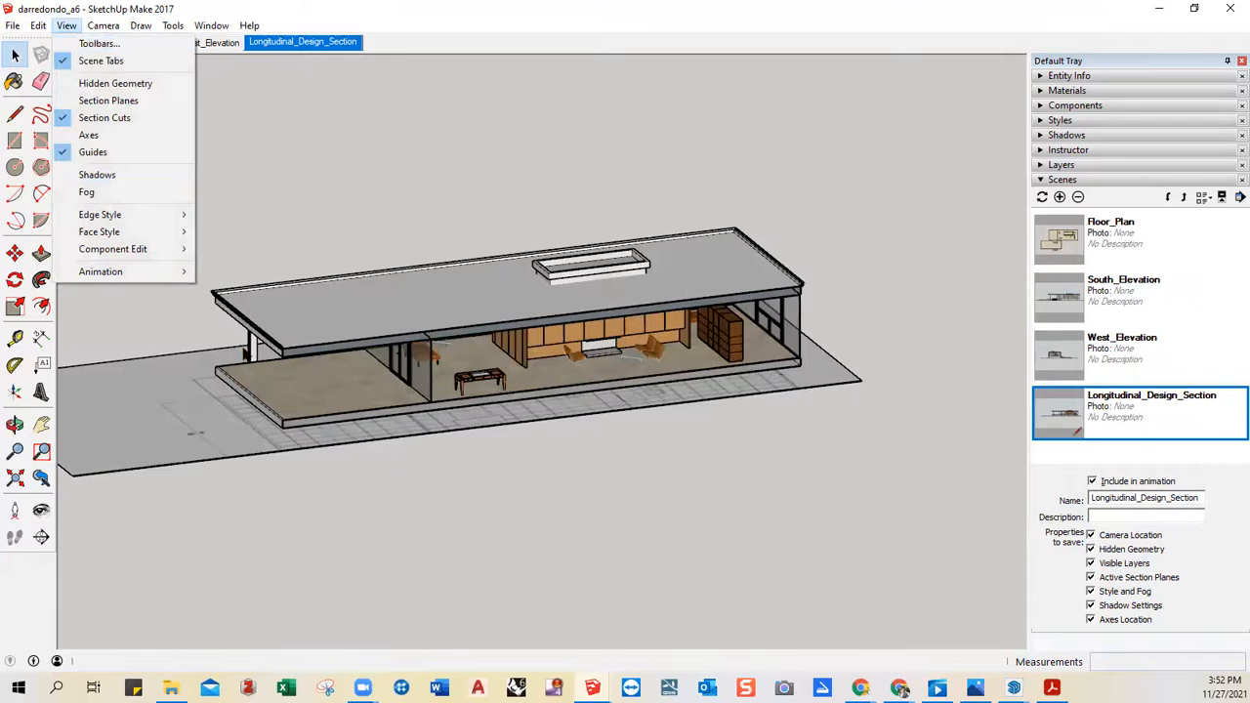
left_click(83, 118)
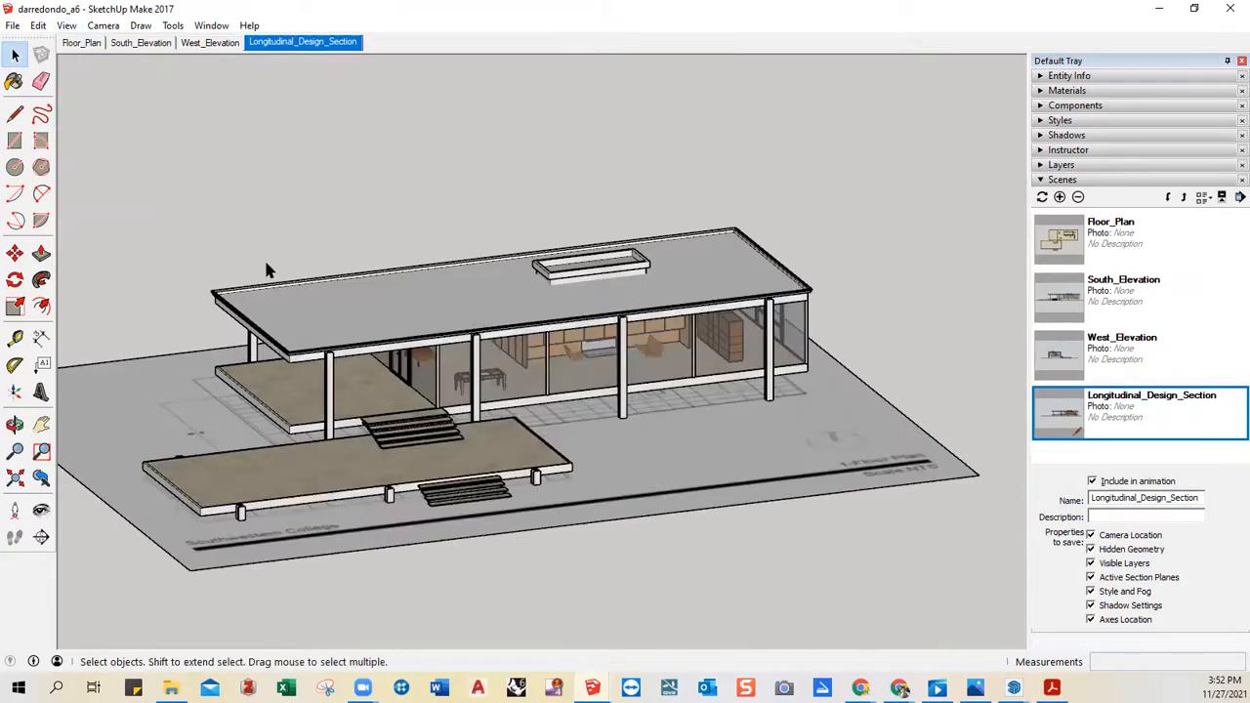
- Open the layer list in place of the scenes and hide Layer0 with the floor plan underlay
left_click(1041, 181)
left_click(1043, 164)
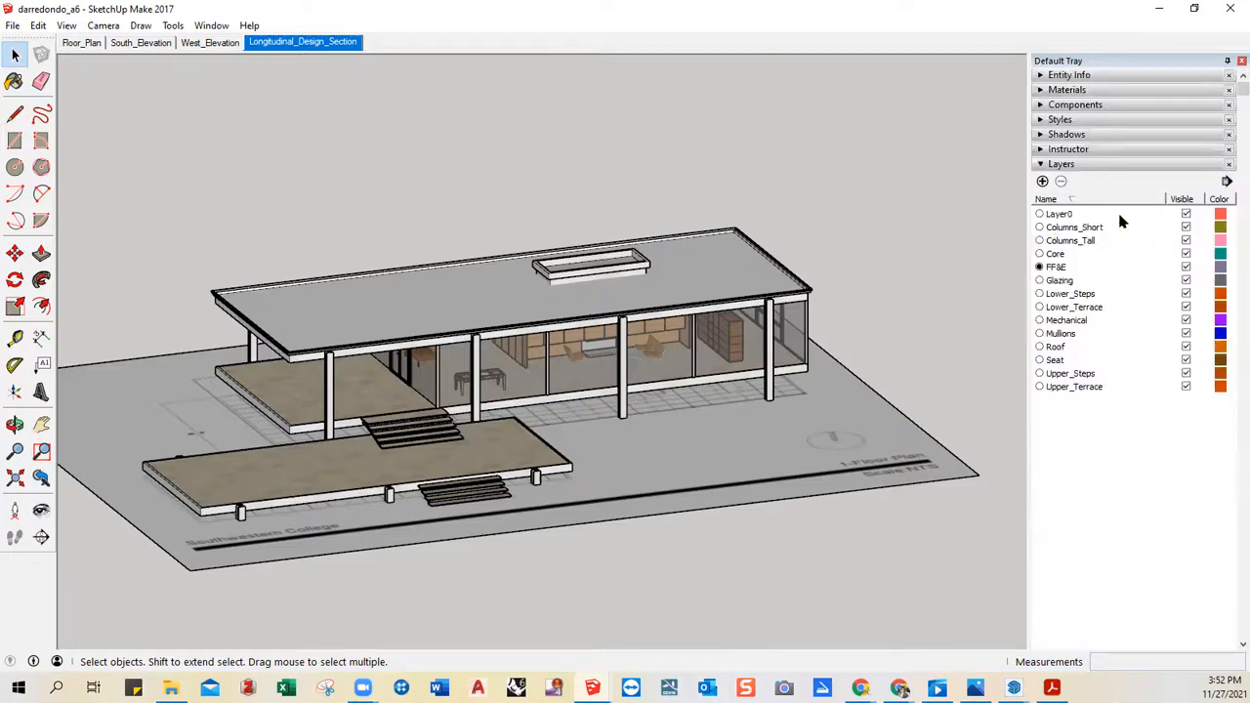
left_click(1186, 214)
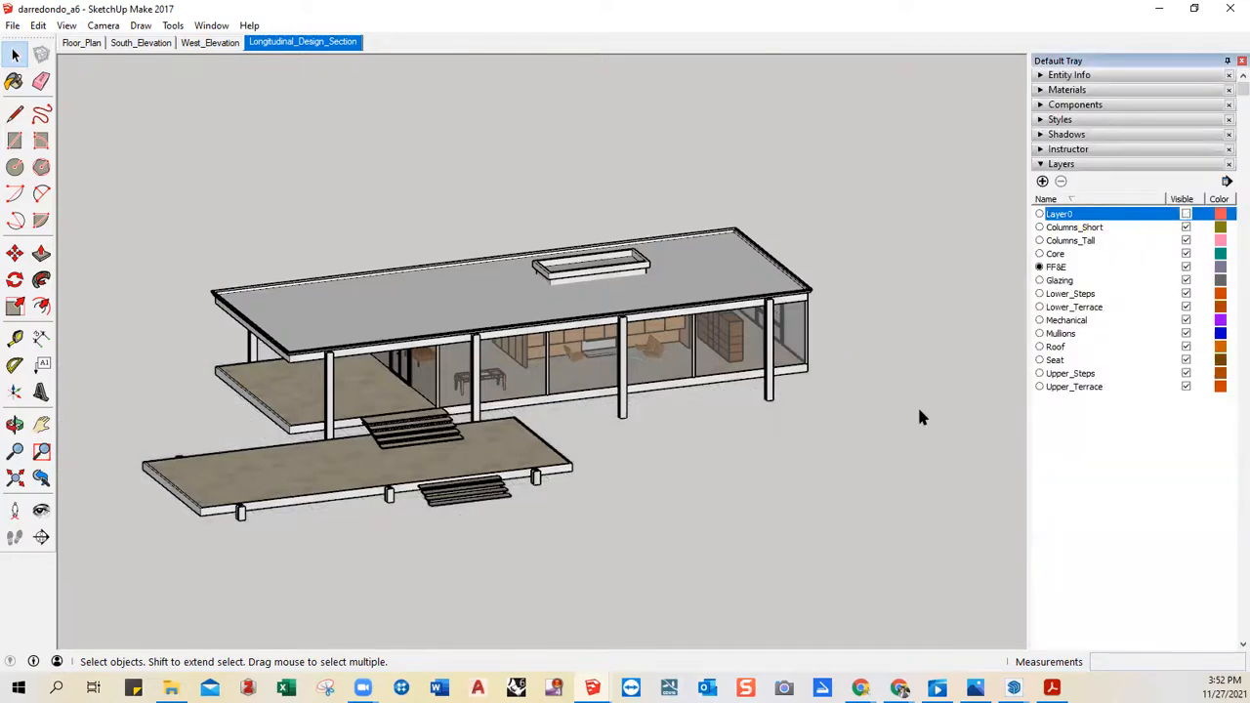
- Switch the camera to perspective projection and orbit to view the whole house from the lower terrace's outer corner
left_click(103, 25)
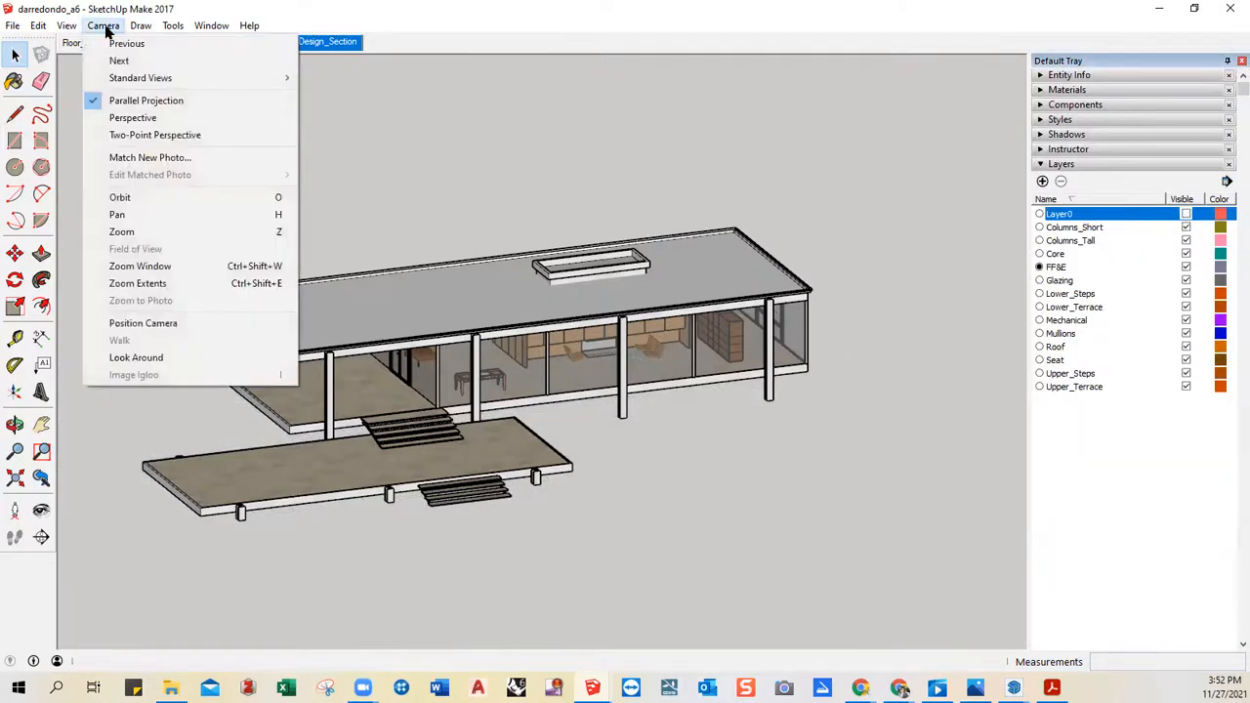
left_click(134, 117)
middle_click_drag(318, 392, 484, 355)
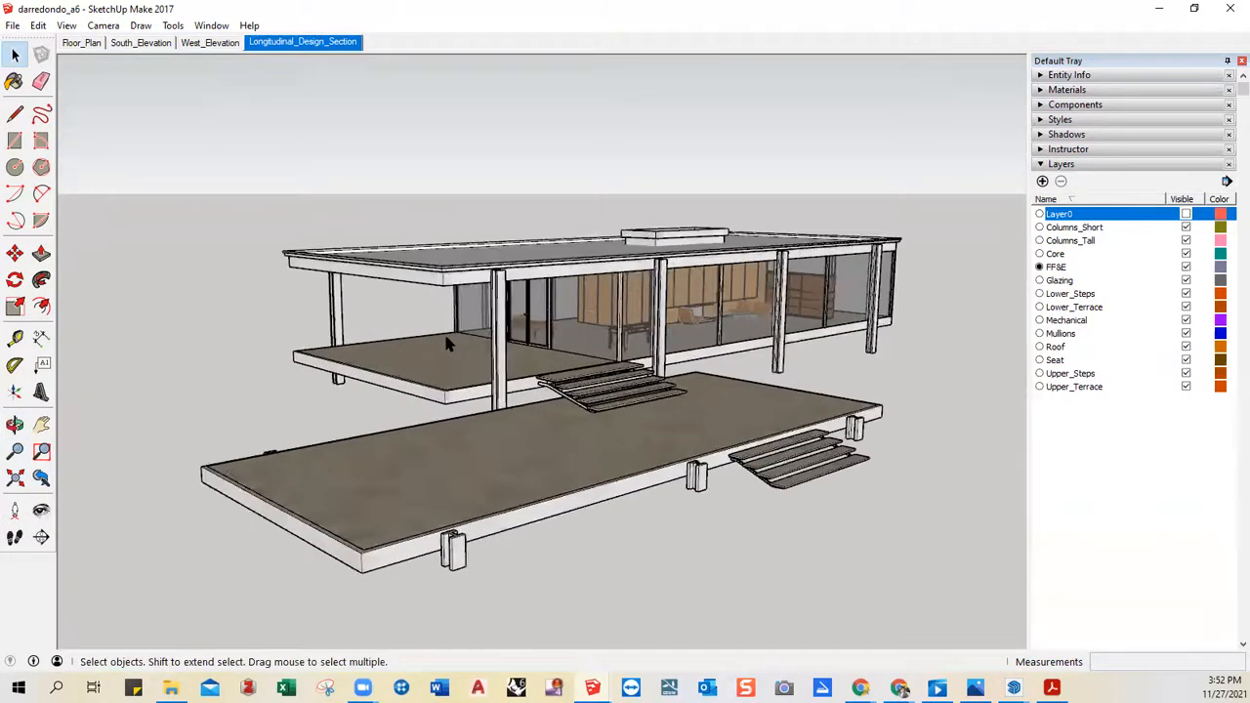
scroll(449, 366, "down", 3)
mouse_move(560, 402)
middle_mouse_down()
mouse_move(430, 391)
mouse_move(390, 427)
mouse_move(541, 399)
middle_mouse_up()
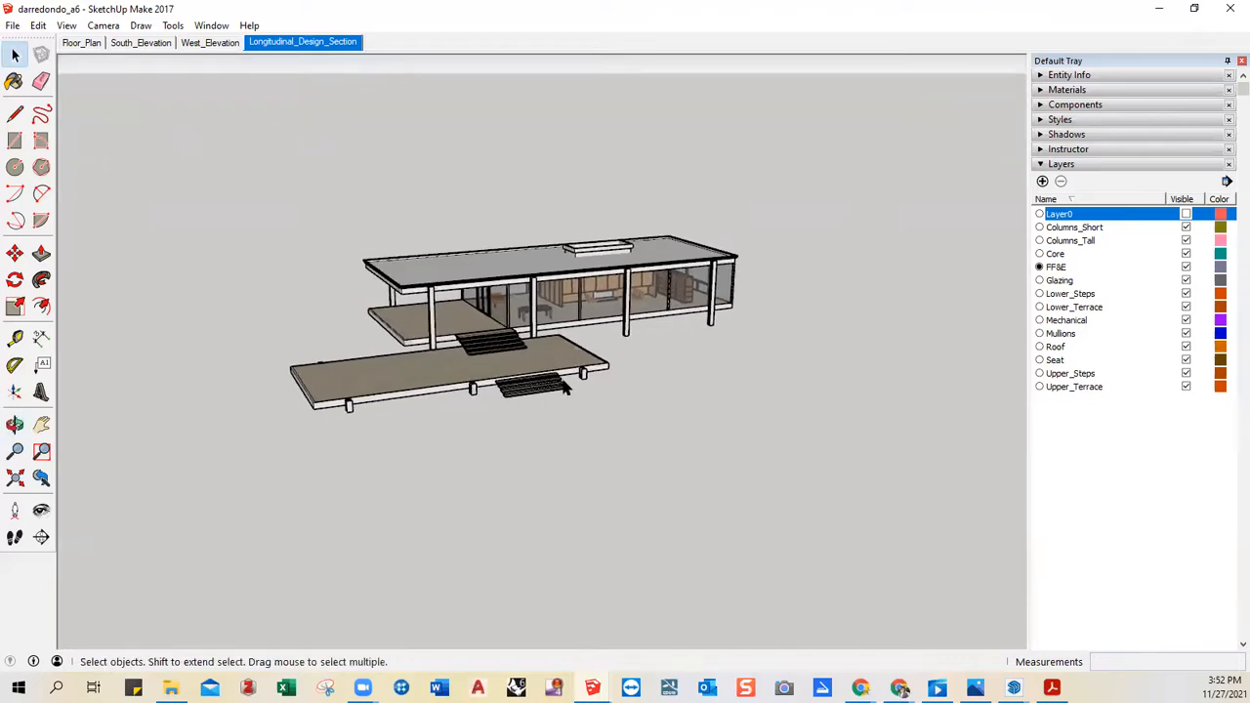
middle_click_drag(580, 410, 578, 447)
scroll(583, 449, "up", 1)
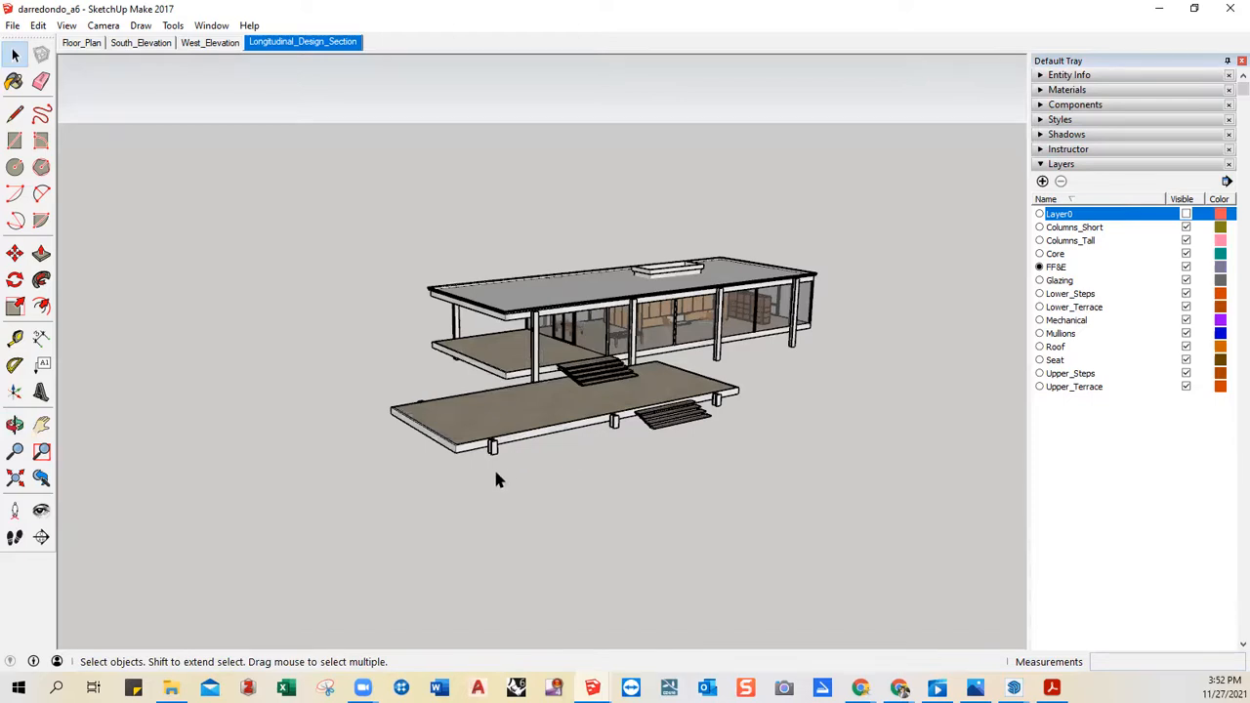
- Position the camera at eye level on the ground before the lower terrace and look around until the whole house is framed
left_click(14, 518)
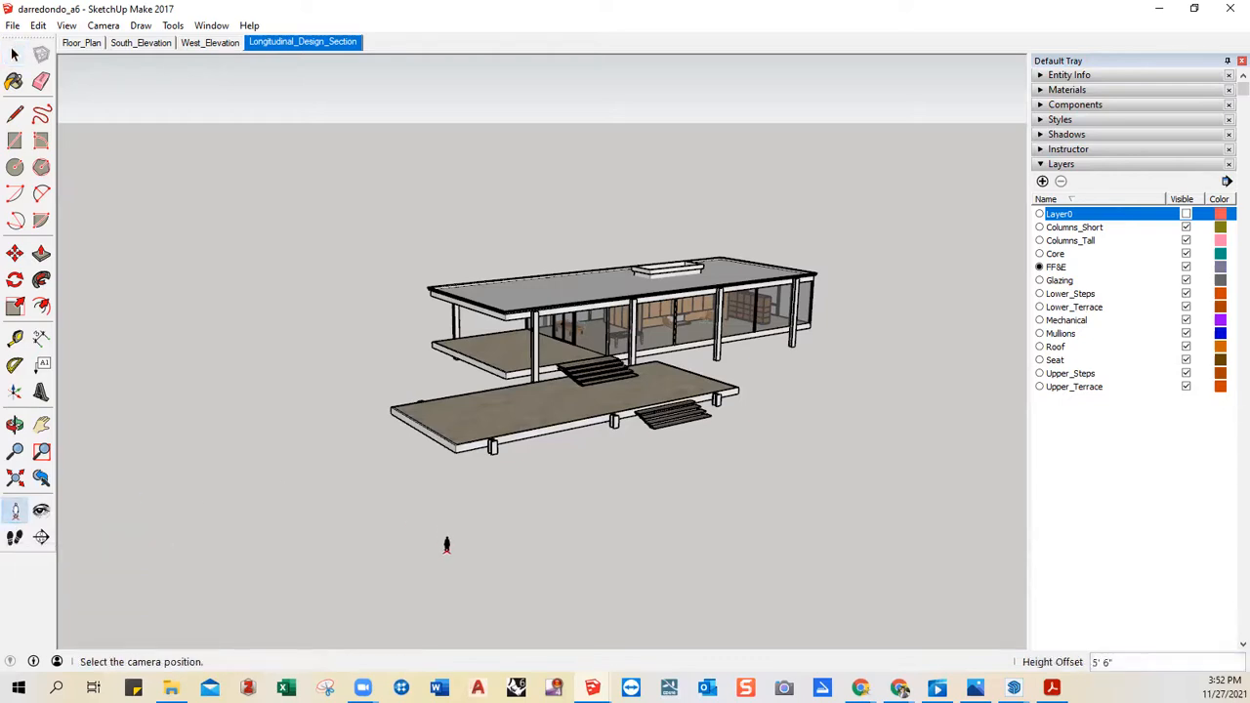
left_click(365, 613)
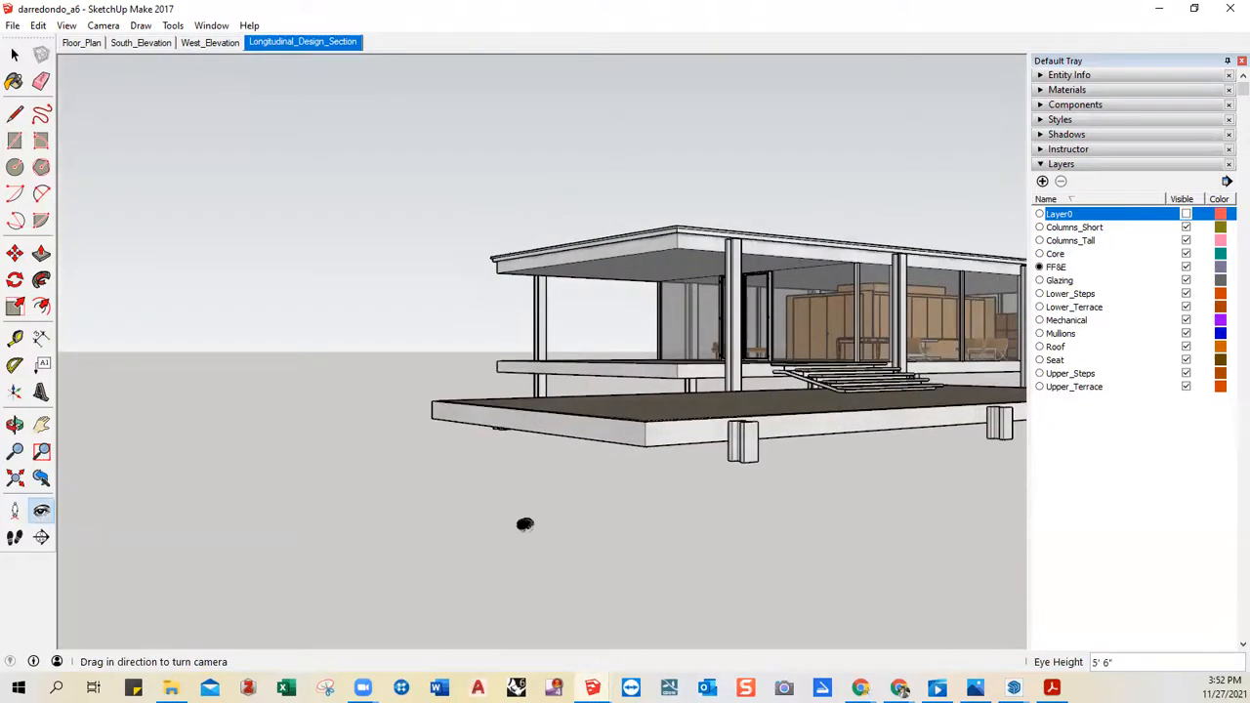
left_click_drag(554, 516, 560, 512)
left_click_drag(581, 511, 762, 522)
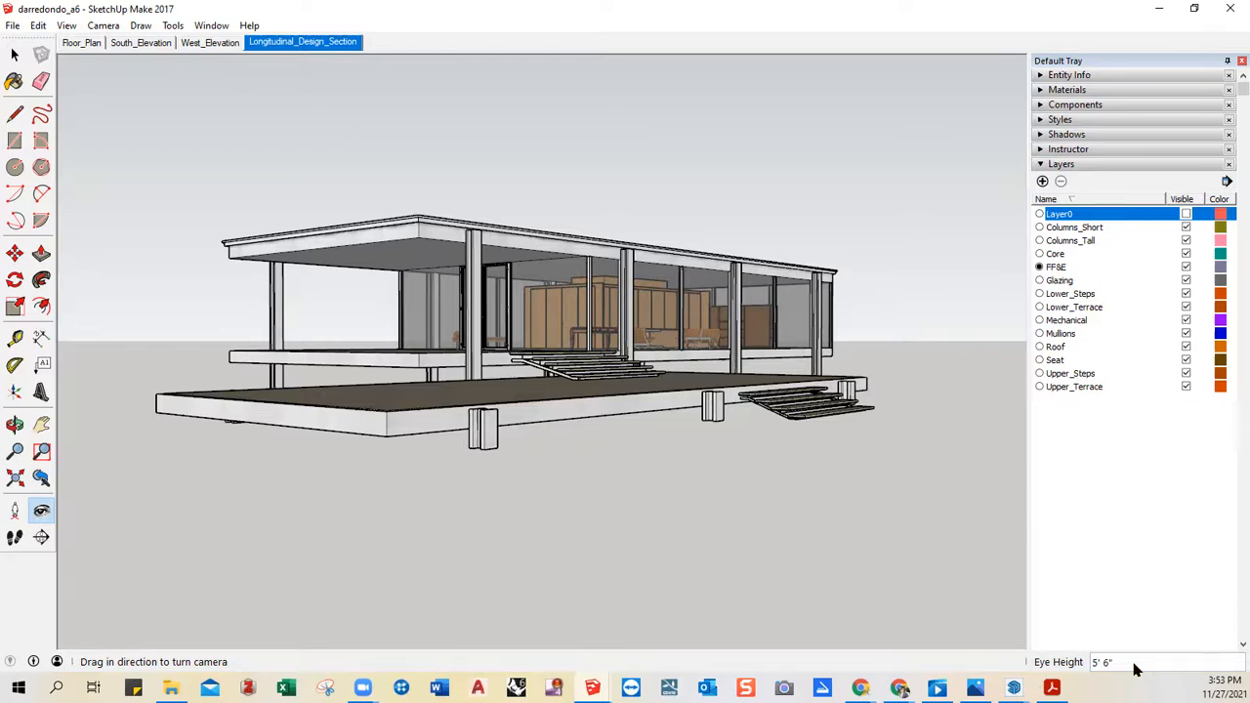
left_click_drag(388, 388, 291, 374)
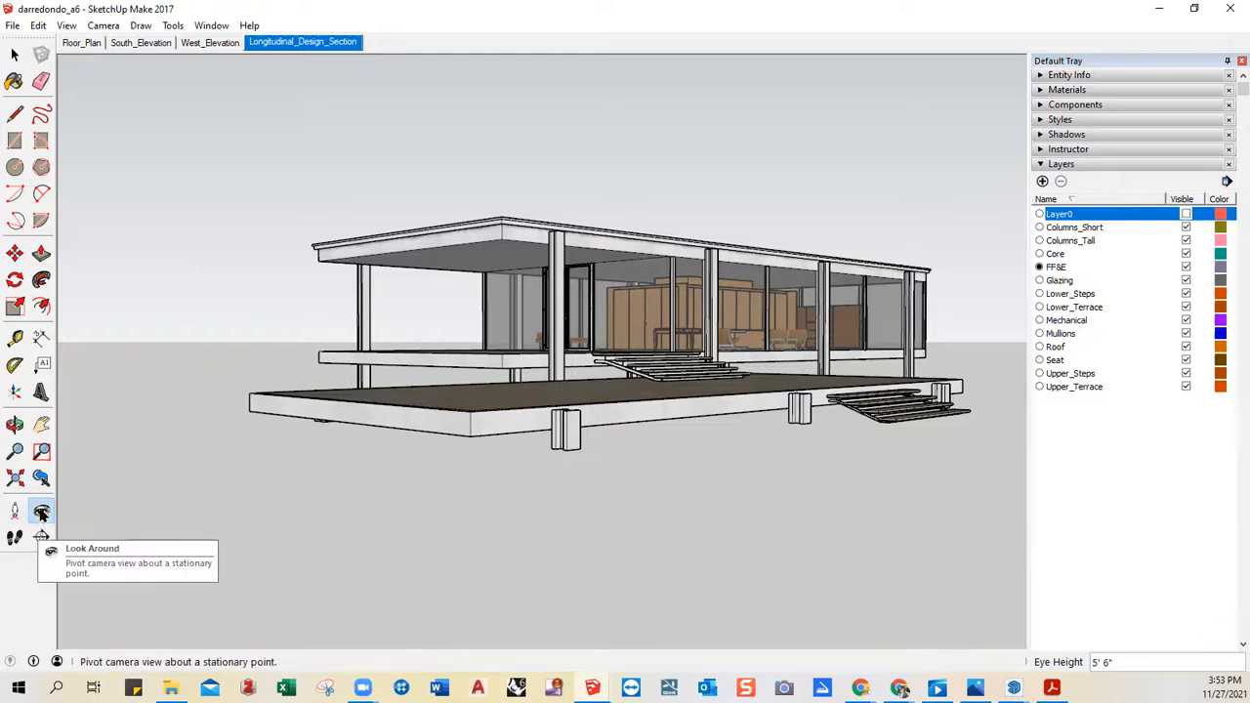
left_click_drag(639, 300, 584, 312)
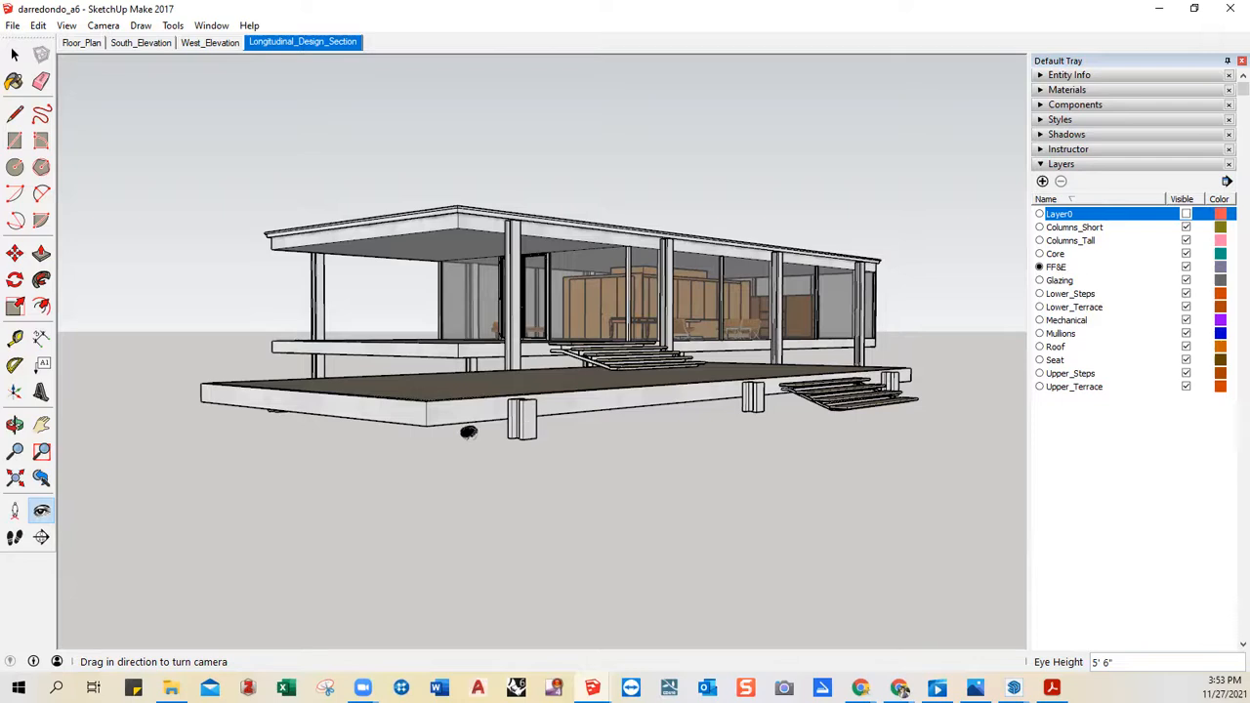
- Walk the camera closer until the house and lower terrace nearly fill the width of the view
left_click(13, 540)
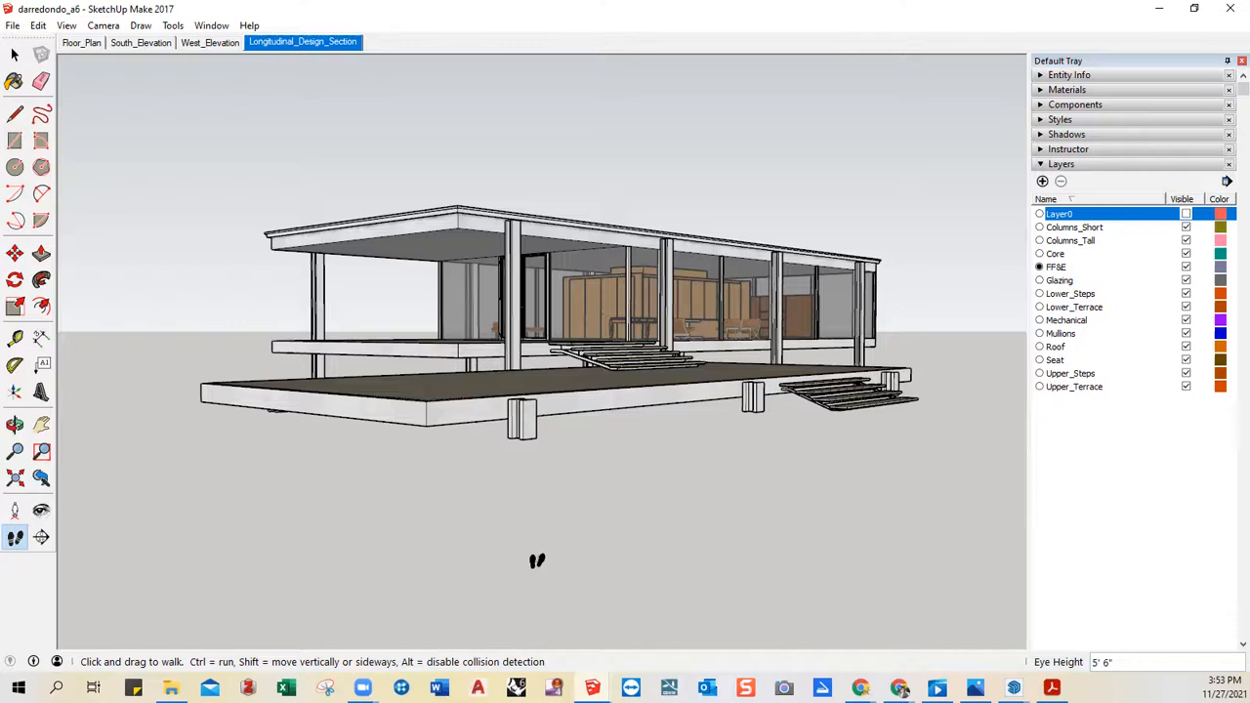
left_click_drag(537, 561, 538, 530)
right_click(535, 525)
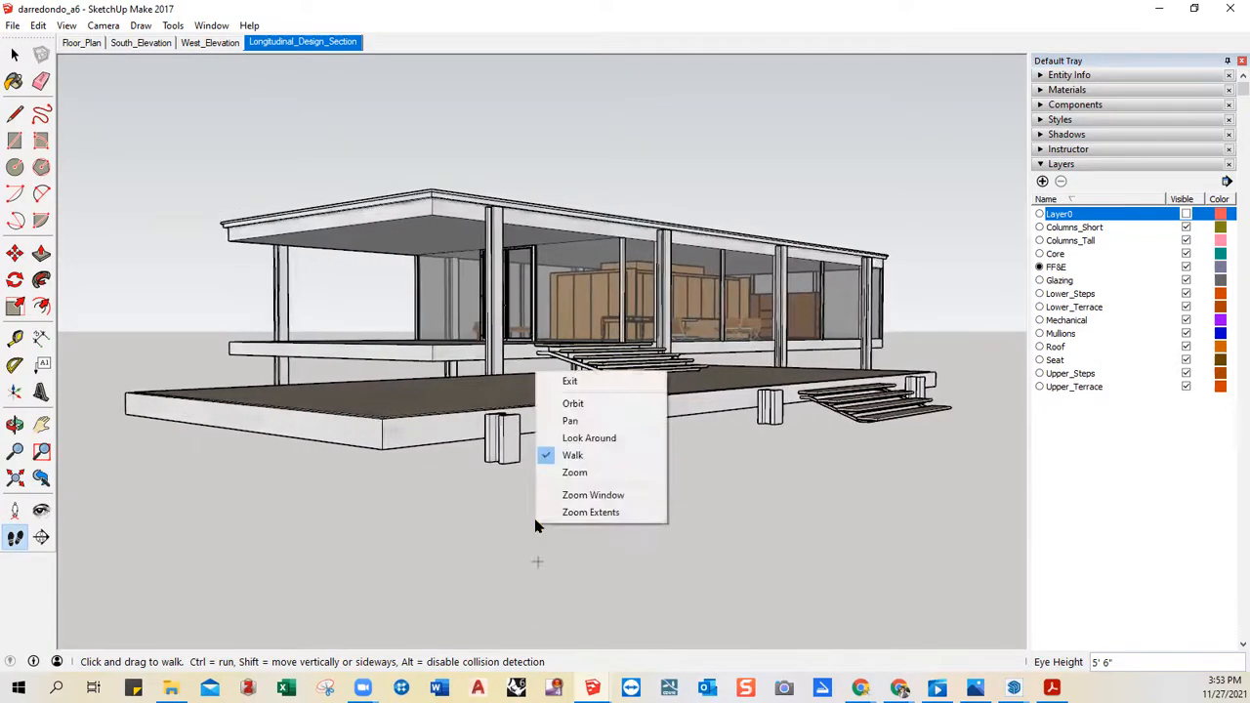
left_click(524, 535)
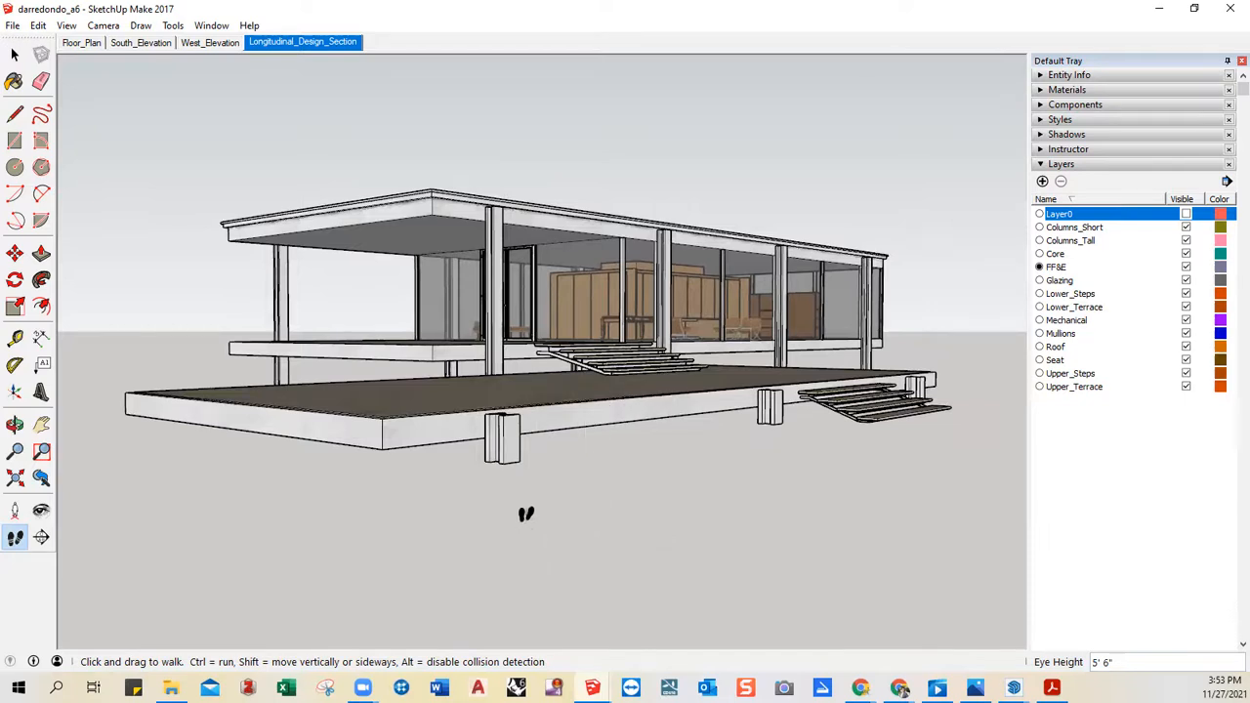
left_click_drag(525, 498, 524, 594)
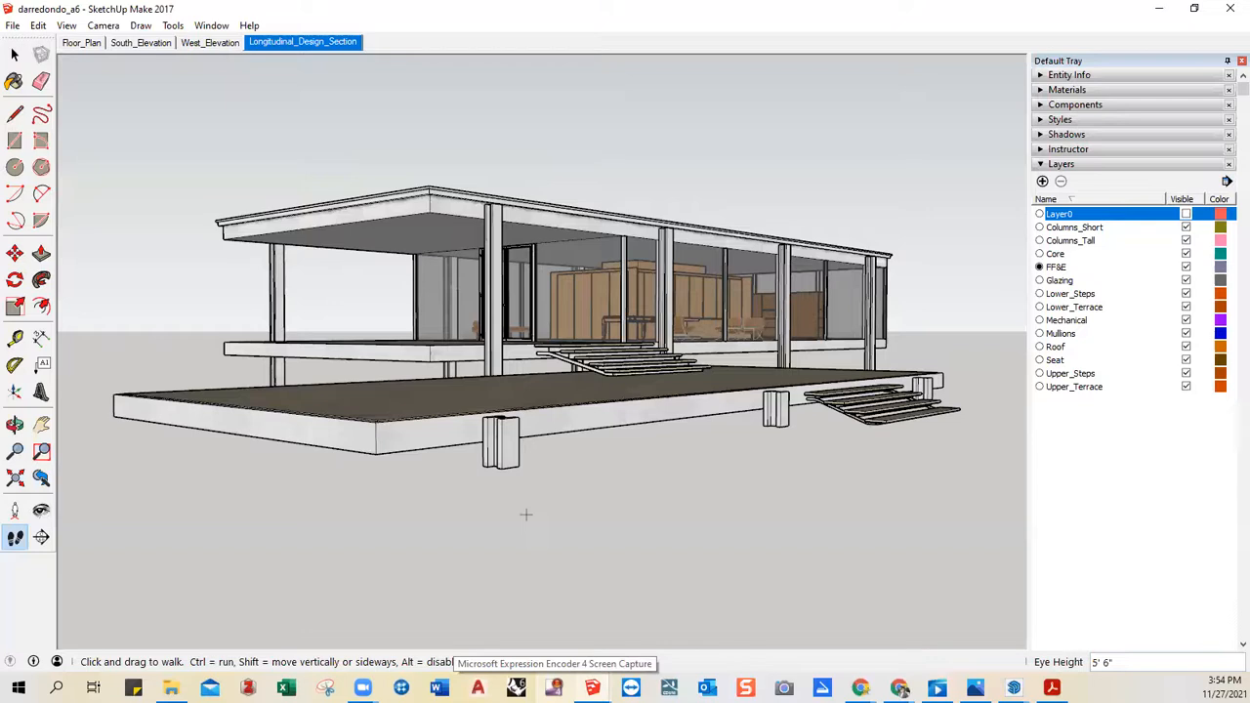
- Add a scene of this view named Exterior_Perspective_1, saving the style changes as a new style
left_click(1041, 166)
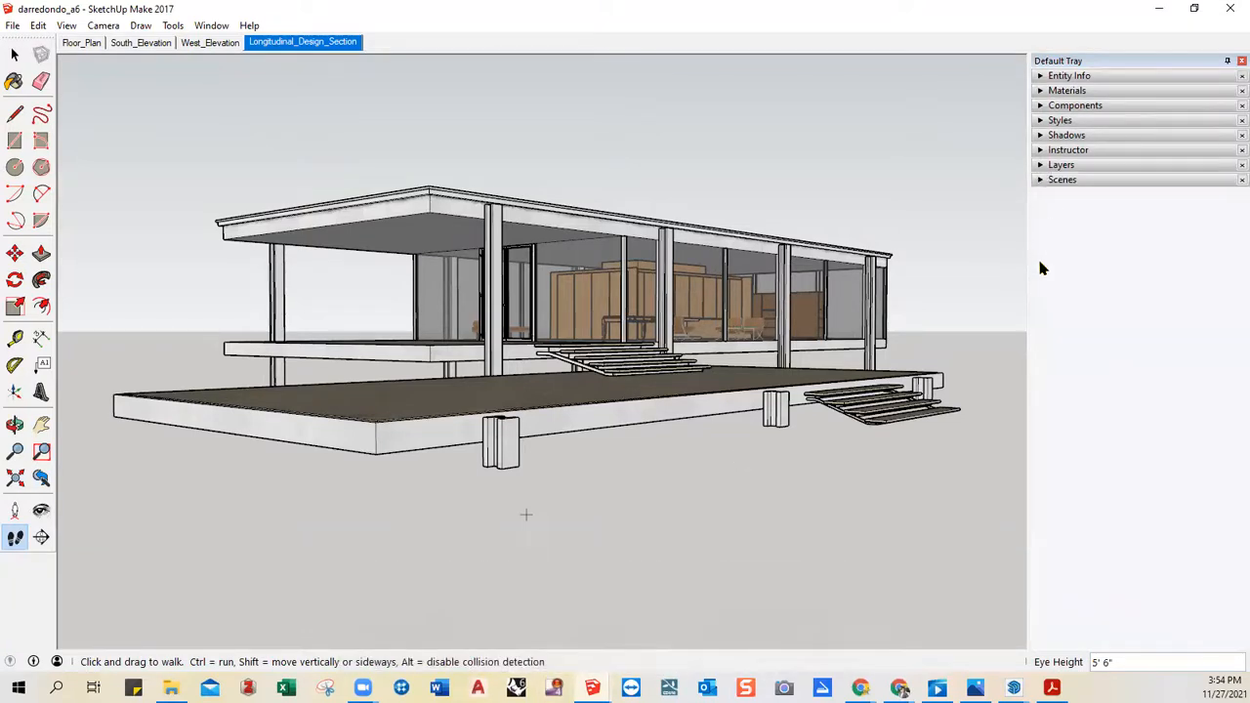
left_click(1041, 180)
left_click(1061, 197)
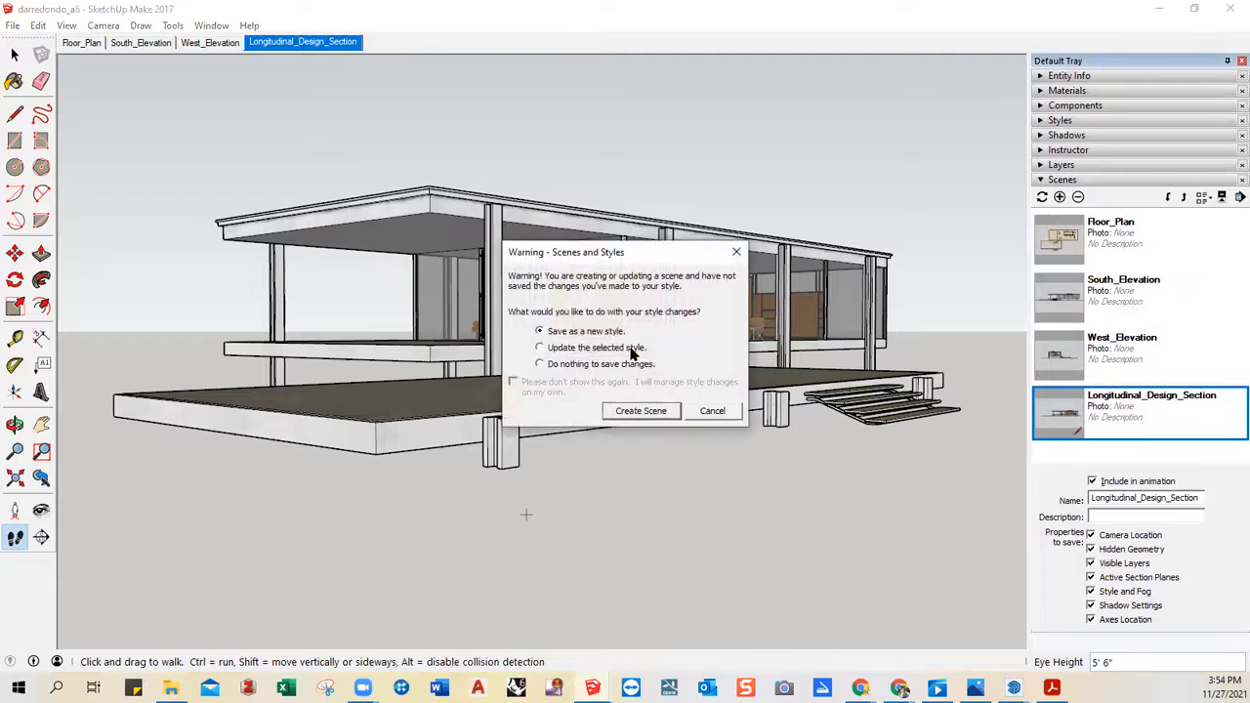
left_click(645, 411)
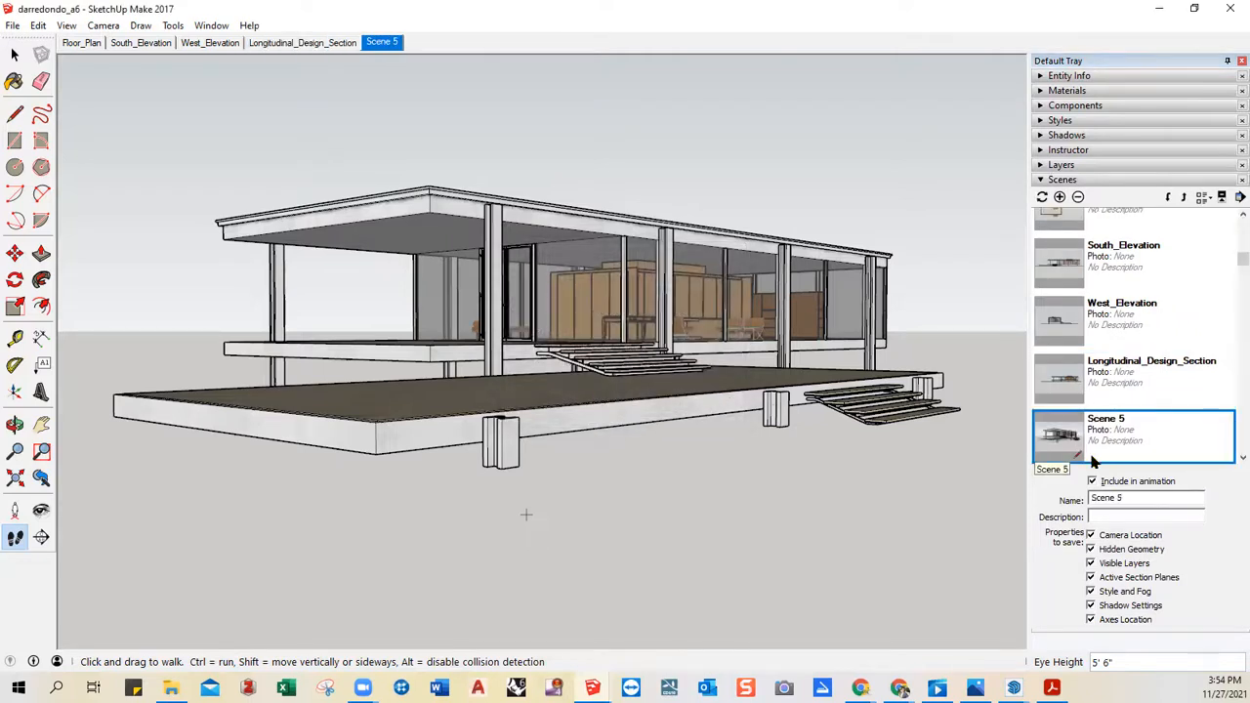
left_click_drag(1126, 500, 1066, 510)
type("Exterior_Perspect")
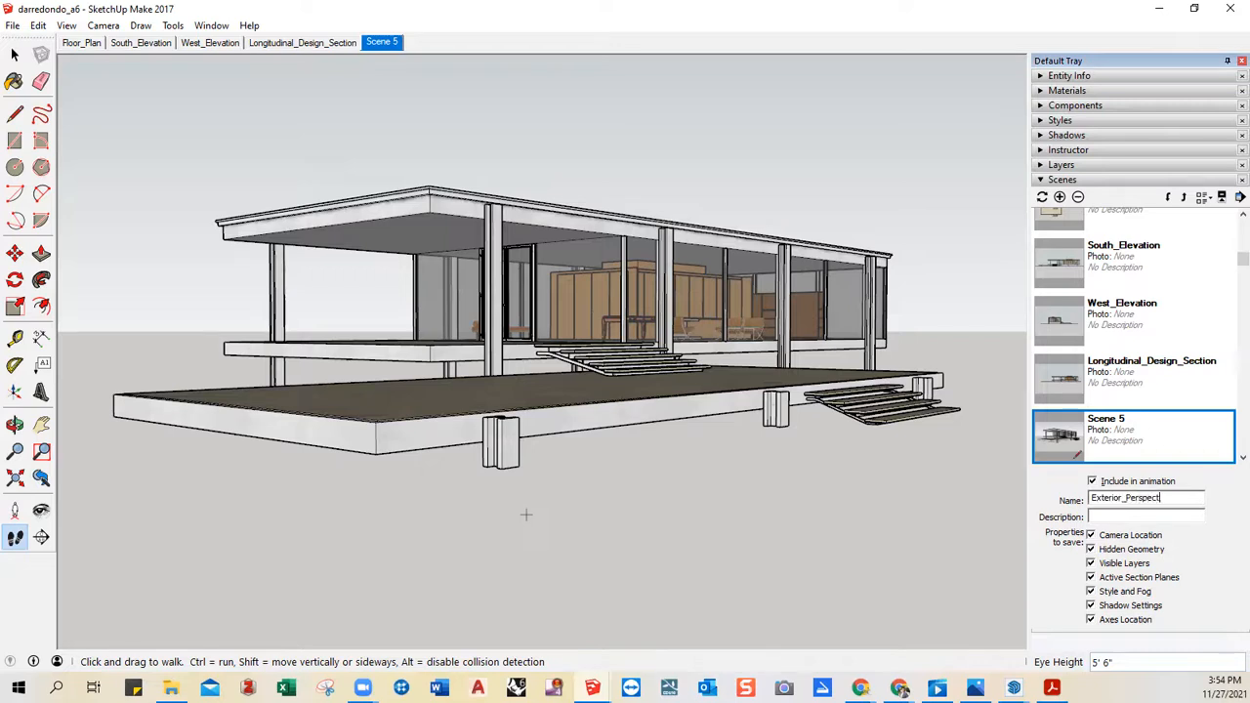
type("ive_1")
key("Return")
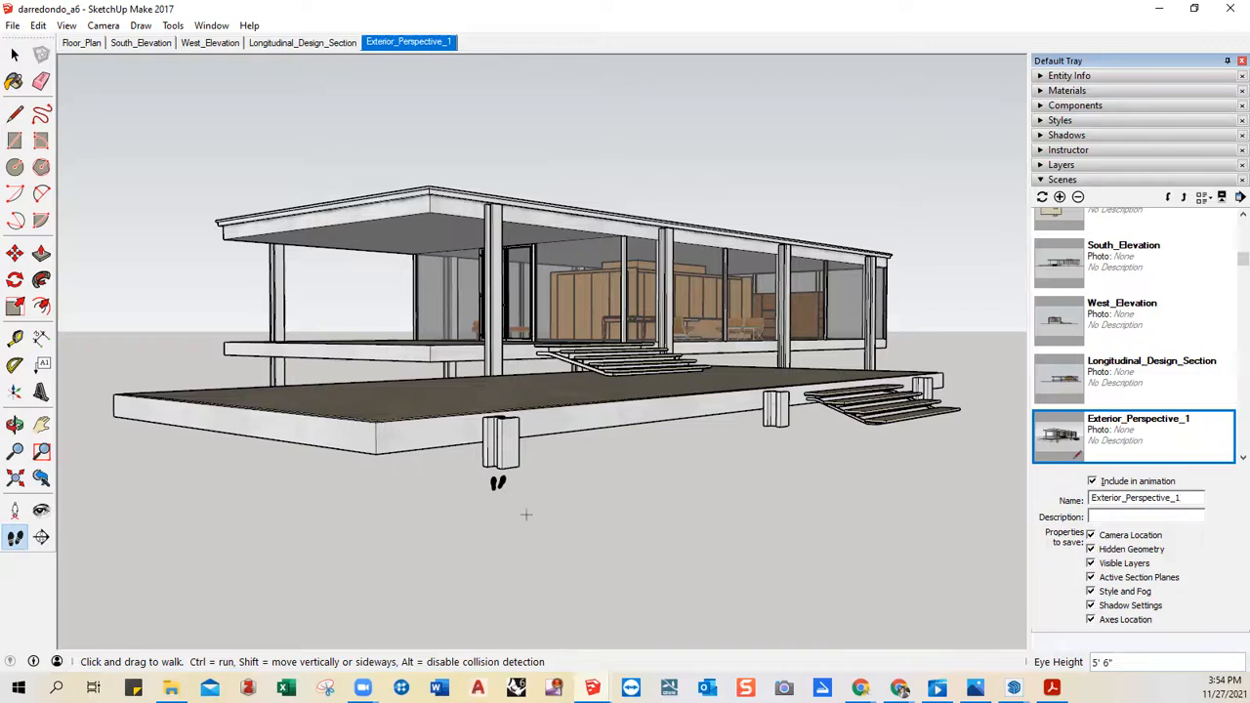
- Export the view as a JPEG 2D graphic named darredondo_a6_exterior_perspective_1 in the Drawings folder
left_click(13, 25)
mouse_move(44, 249)
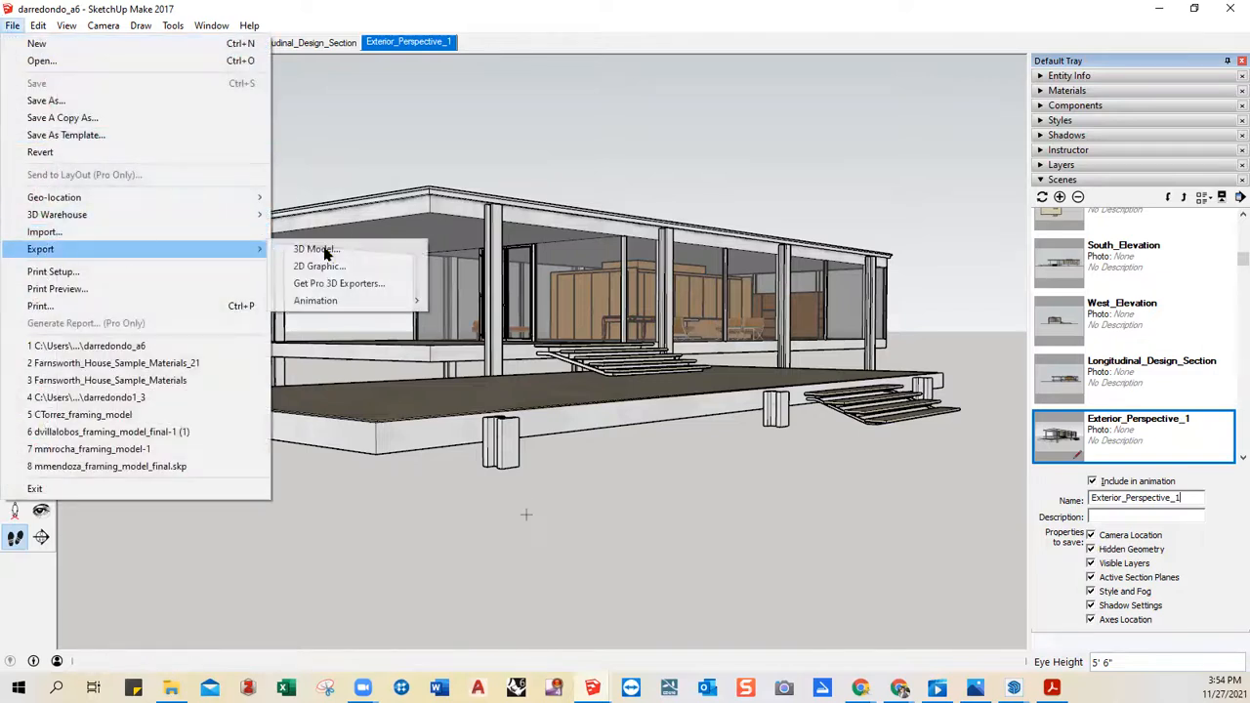
left_click(349, 268)
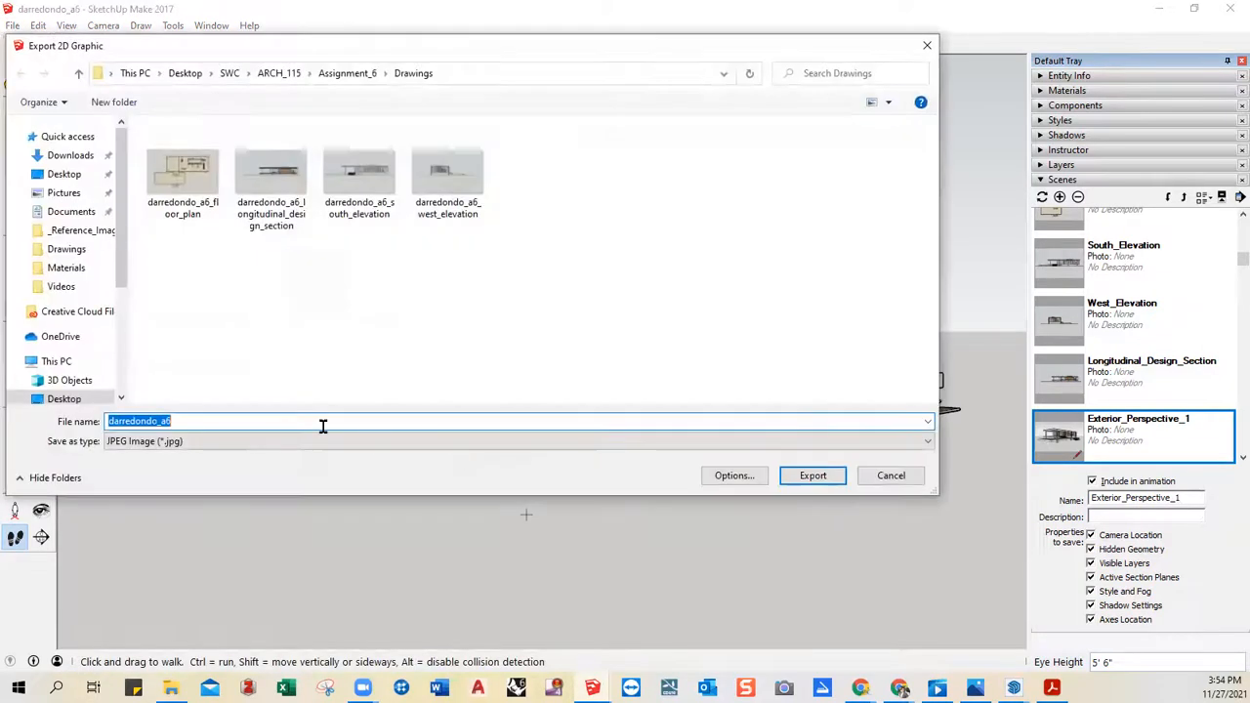
left_click(231, 421)
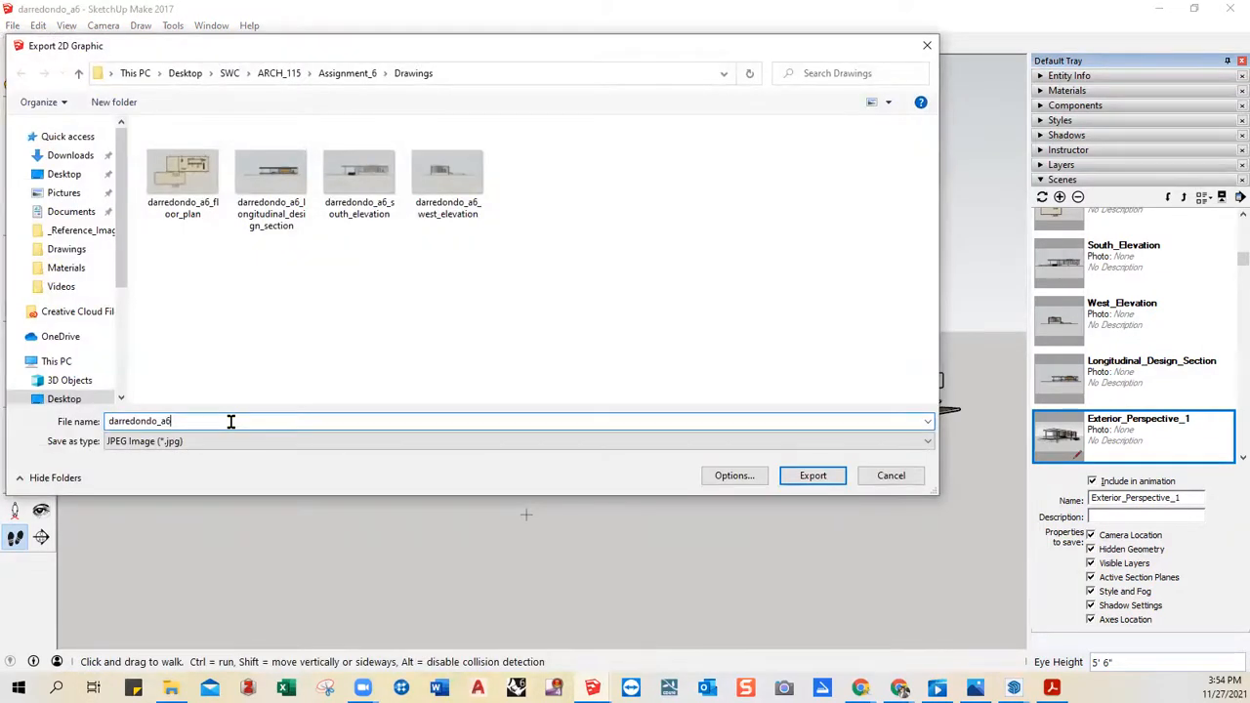
type("_")
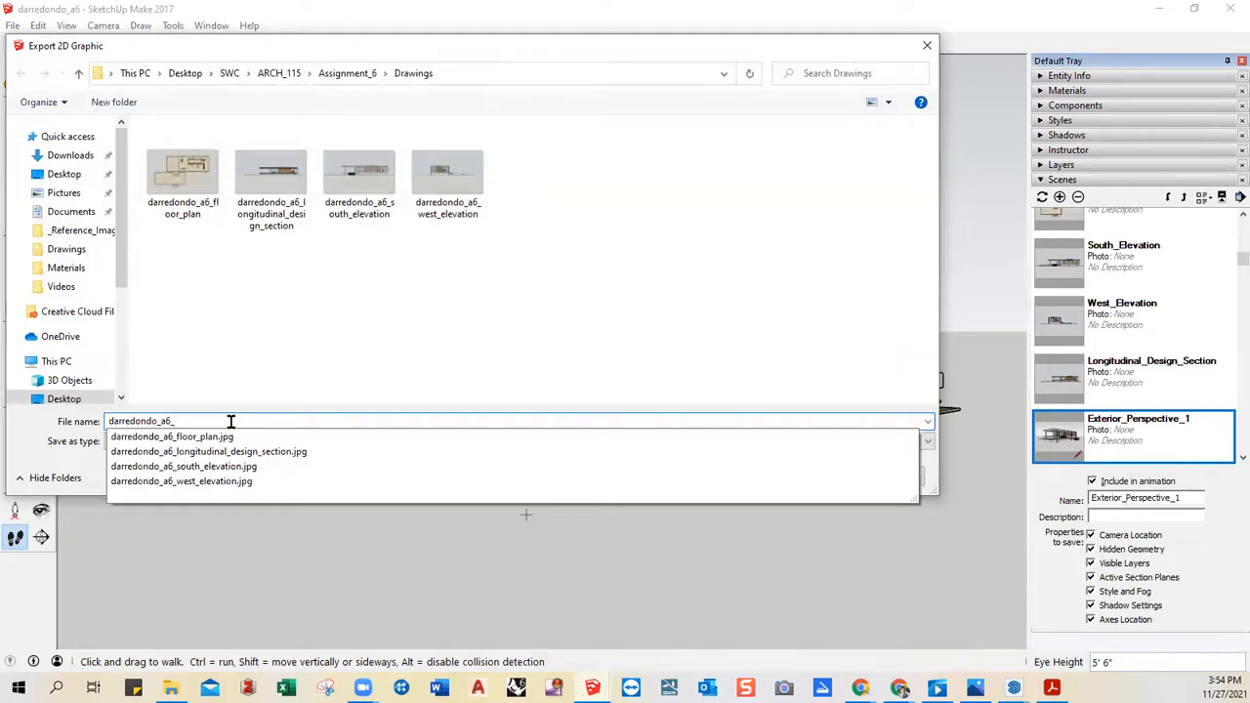
type("exterior_perspective_1")
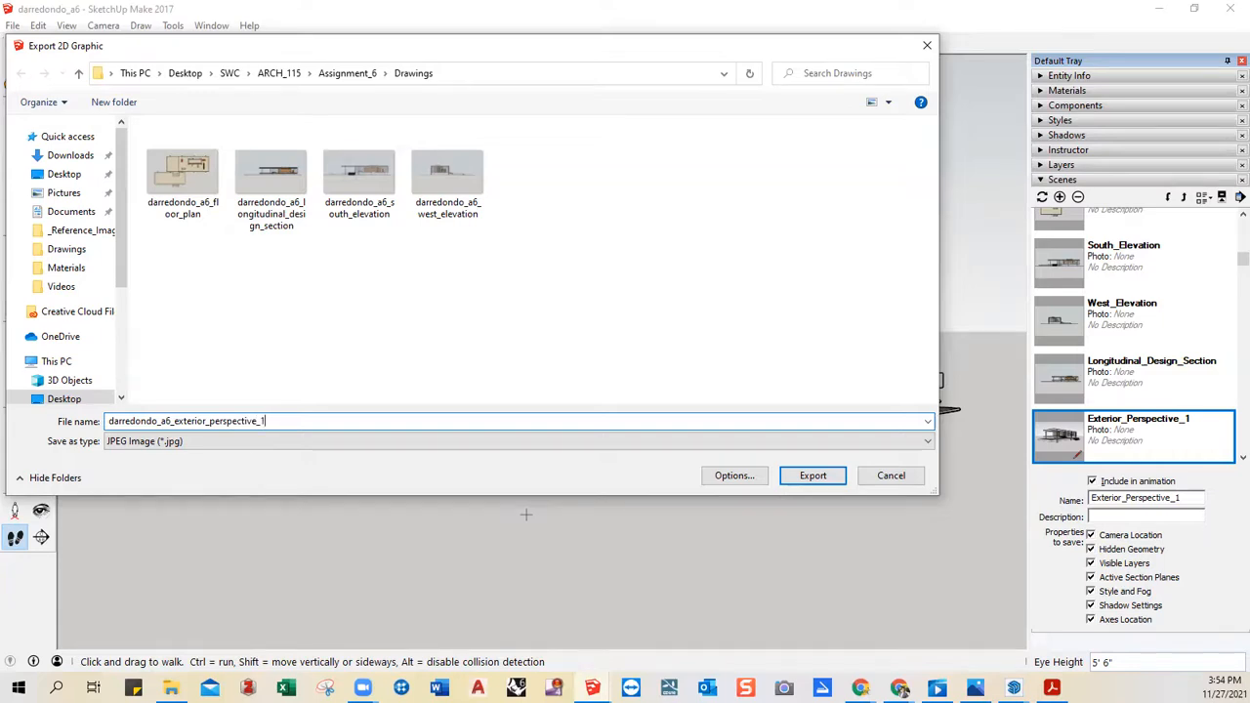
key("Return")
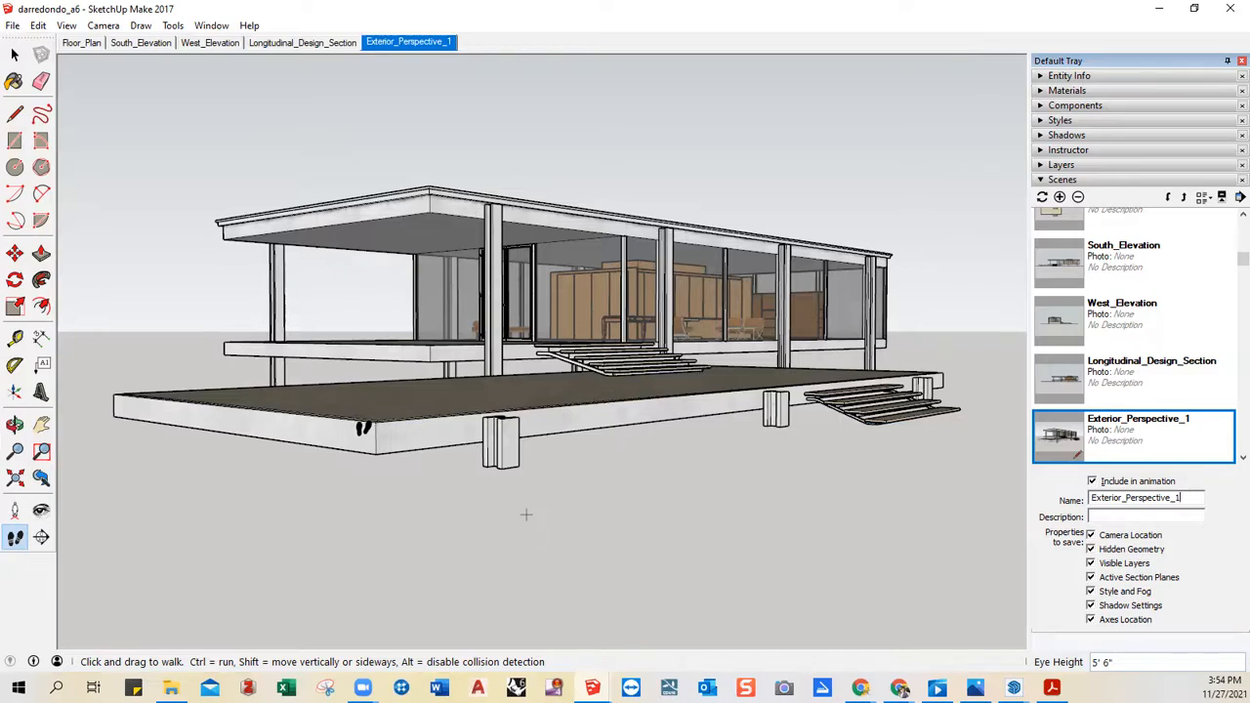
- Orbit to the opposite side of the house and position the camera at eye level on the ground there
left_click_drag(484, 544, 643, 389)
middle_click_drag(643, 389, 433, 488)
scroll(603, 492, "down", 4)
middle_click_drag(764, 393, 401, 540)
left_click(16, 511)
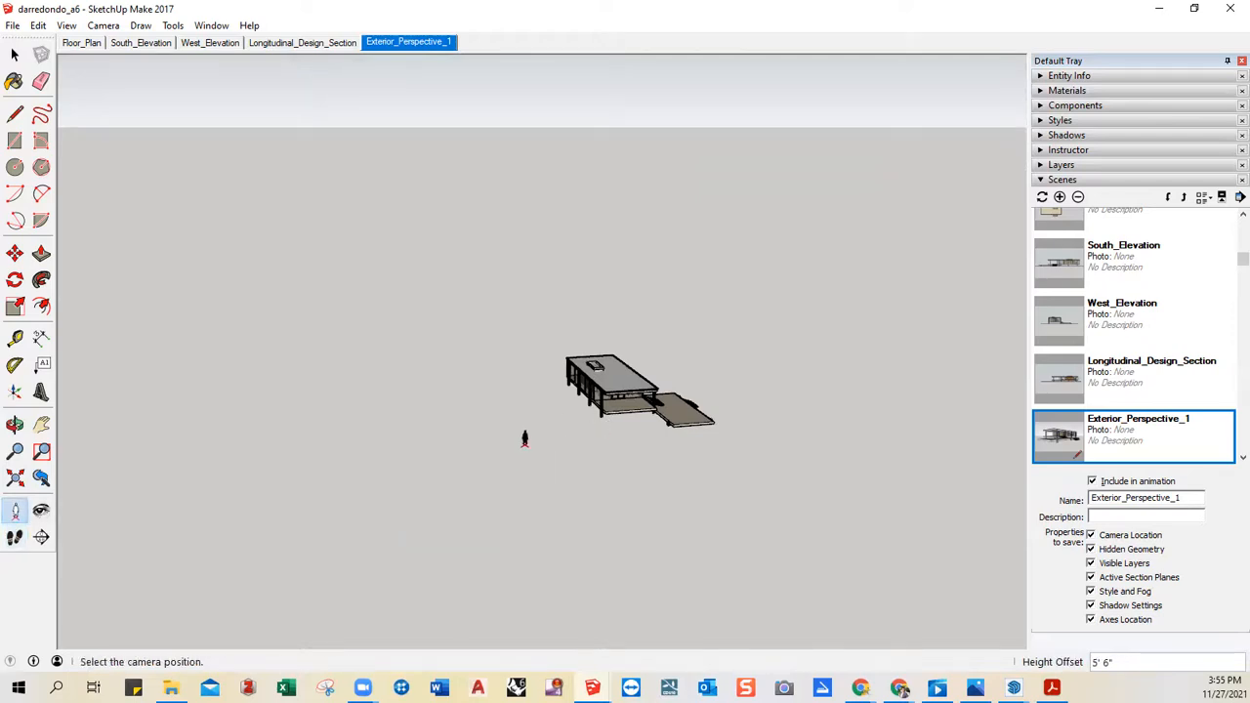
left_click(525, 438)
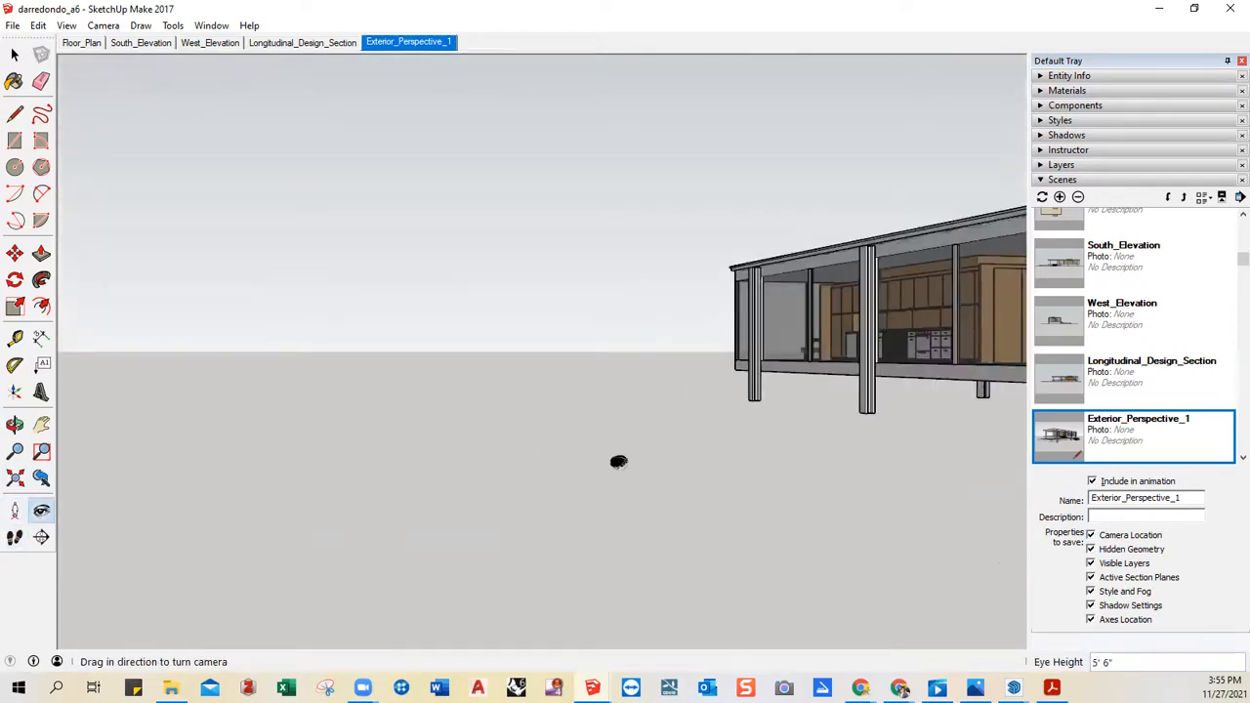
- Turn the camera toward the house and walk back until the full house and lower terrace fit in view
left_click_drag(873, 424, 2, 378)
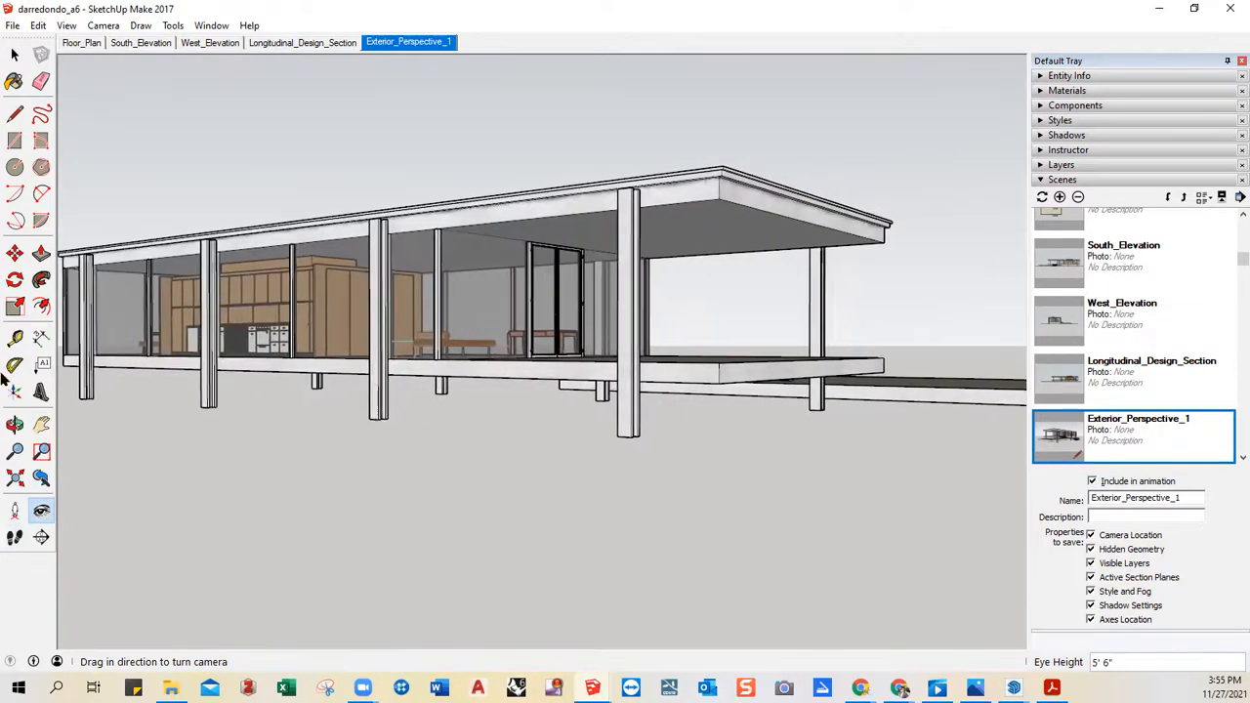
left_click(15, 537)
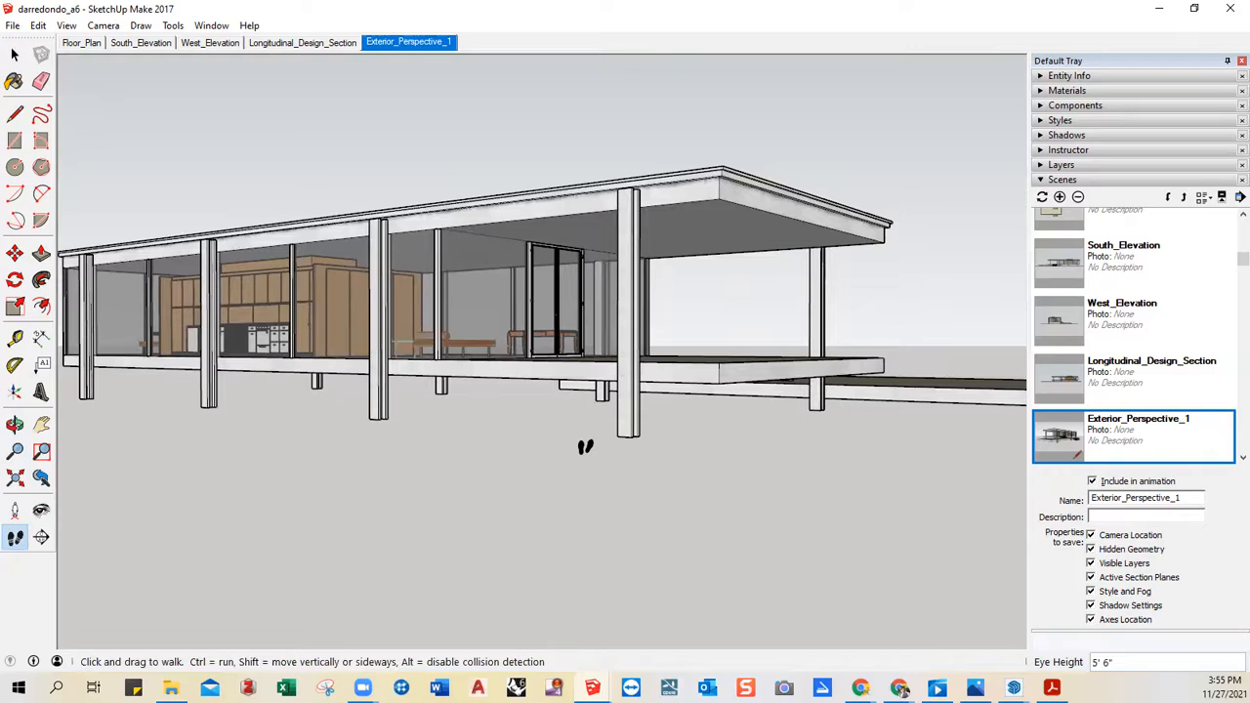
left_click_drag(585, 453, 611, 558)
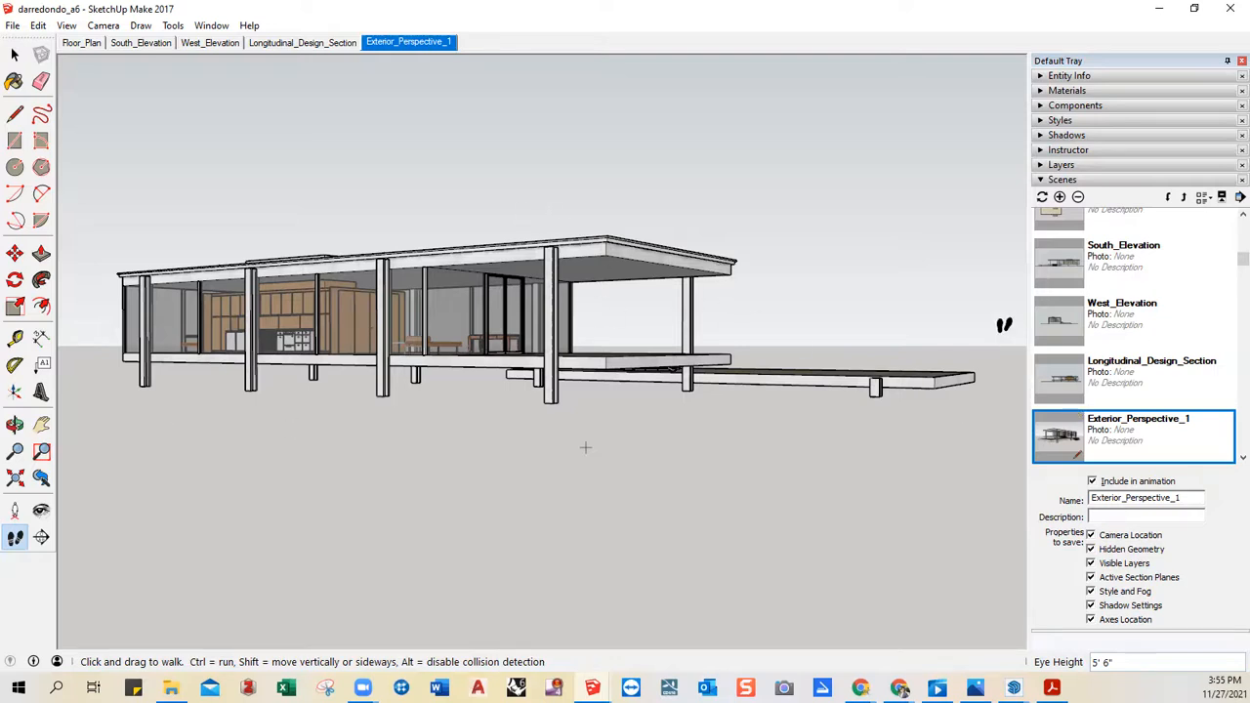
- Add a scene of this opposite-side view named Exterior_Perspective_2
left_click(1059, 196)
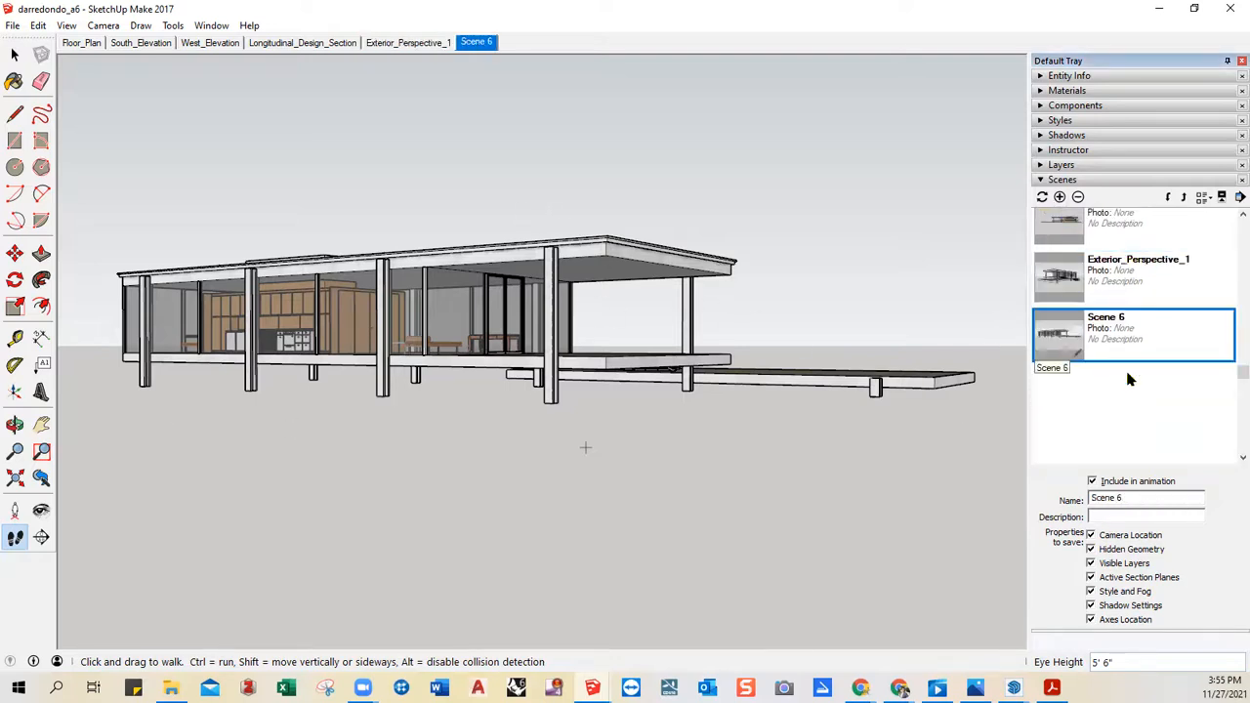
left_click_drag(1147, 497, 1067, 500)
type("Exterior_Perspective_2")
key("Return")
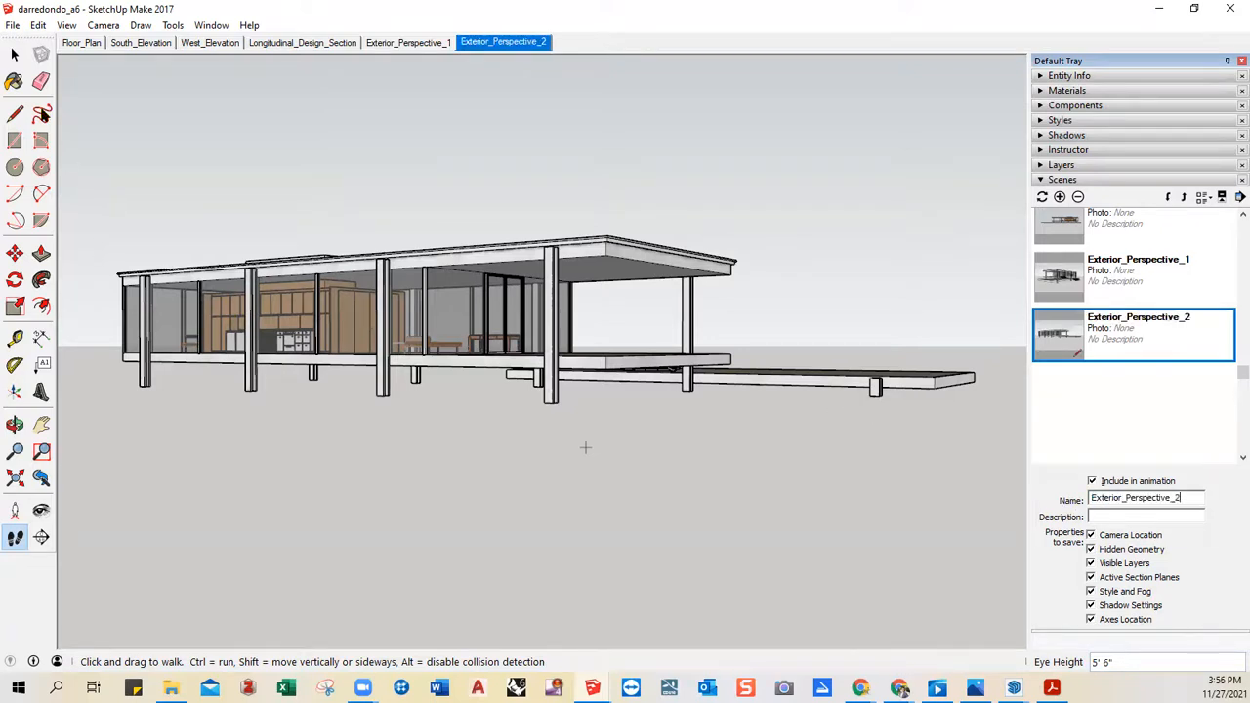
- Export the view as a JPEG 2D graphic named darredondo_a6_exterior_perspective_2 in the Drawings folder
left_click(13, 25)
mouse_move(257, 256)
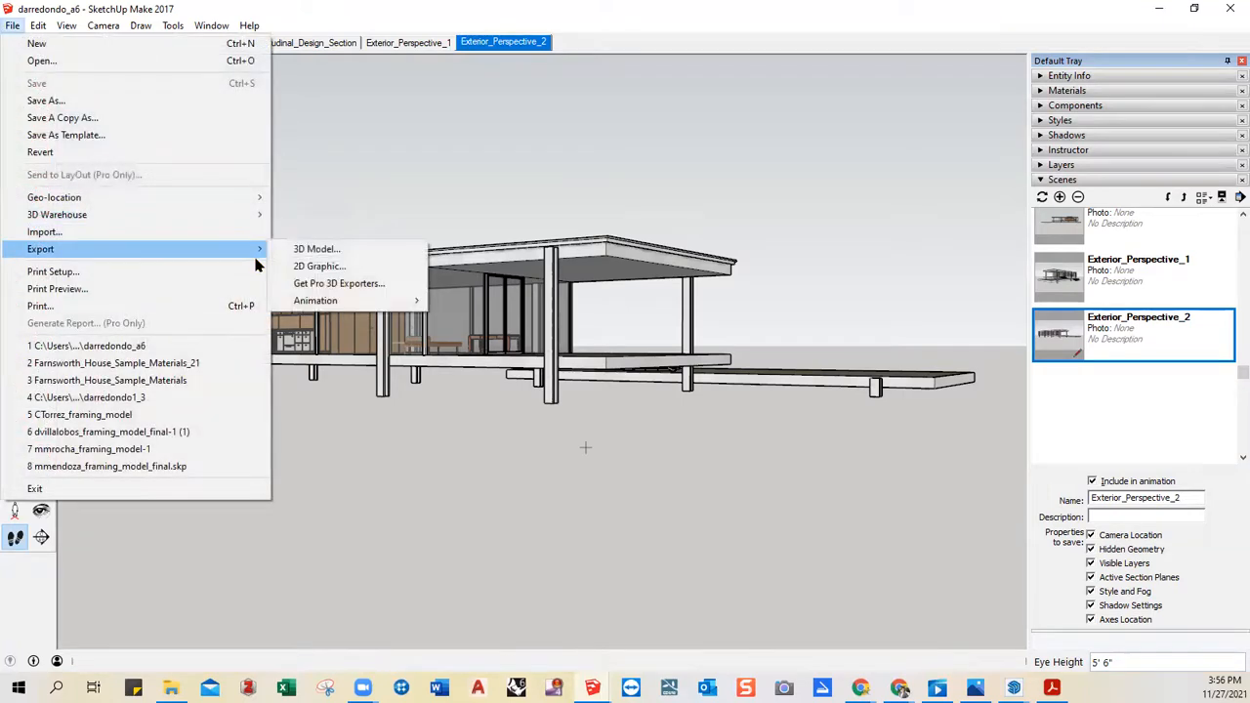
left_click(311, 269)
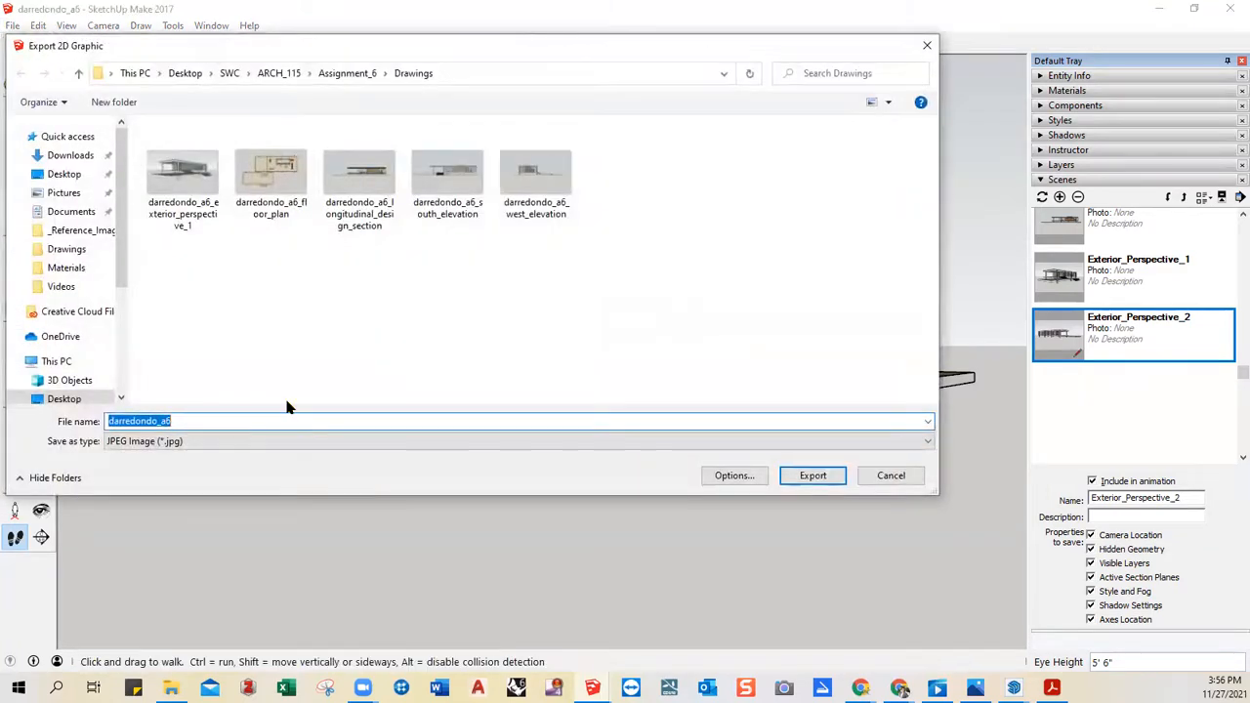
left_click(234, 421)
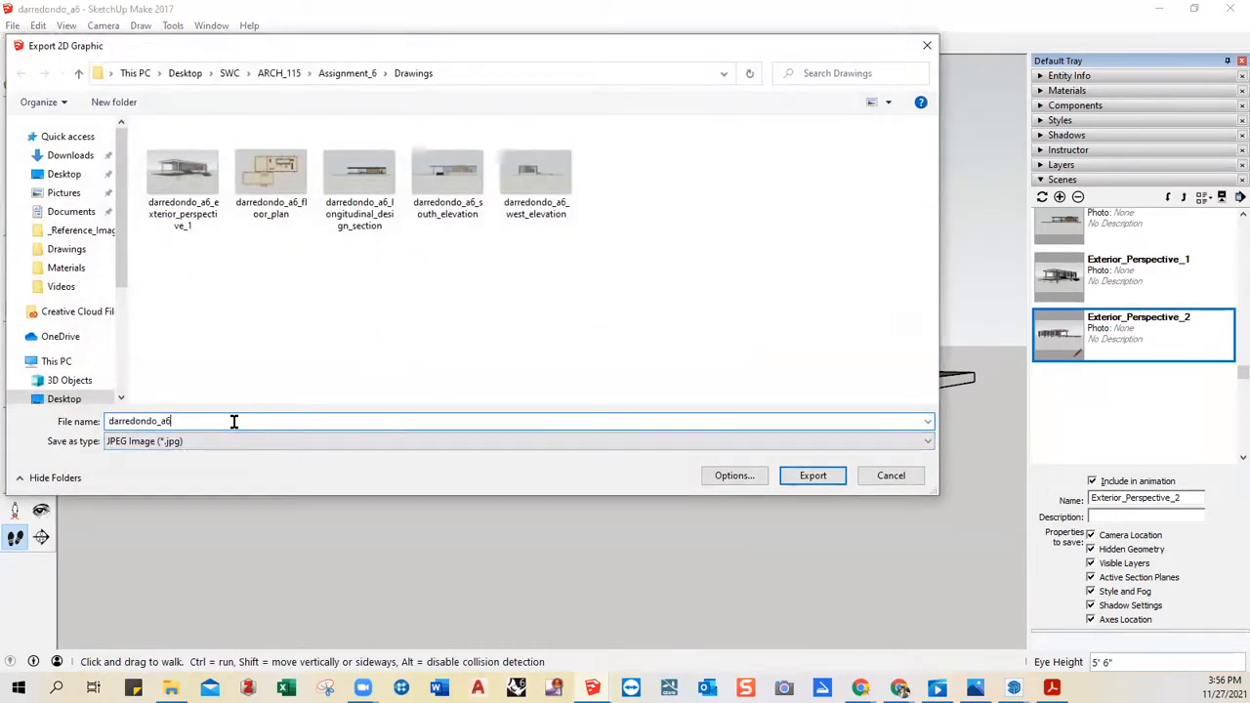
type("_exterior_perspecti")
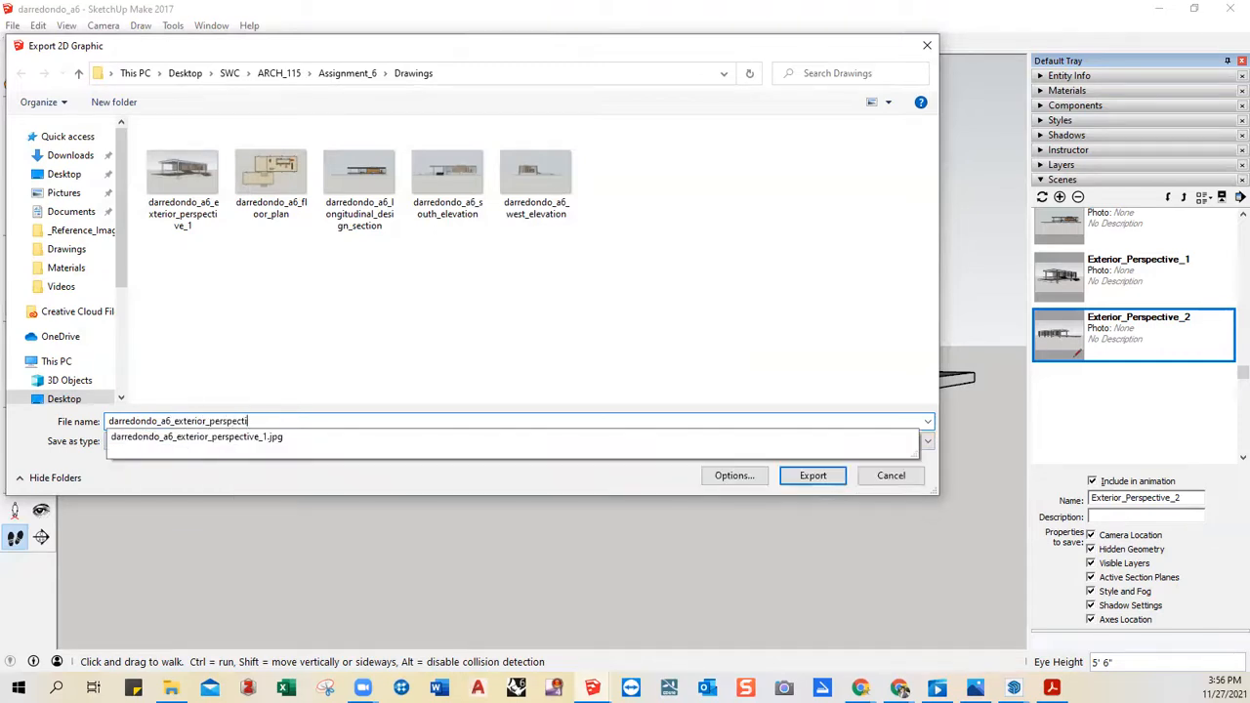
type("2")
key("Return")
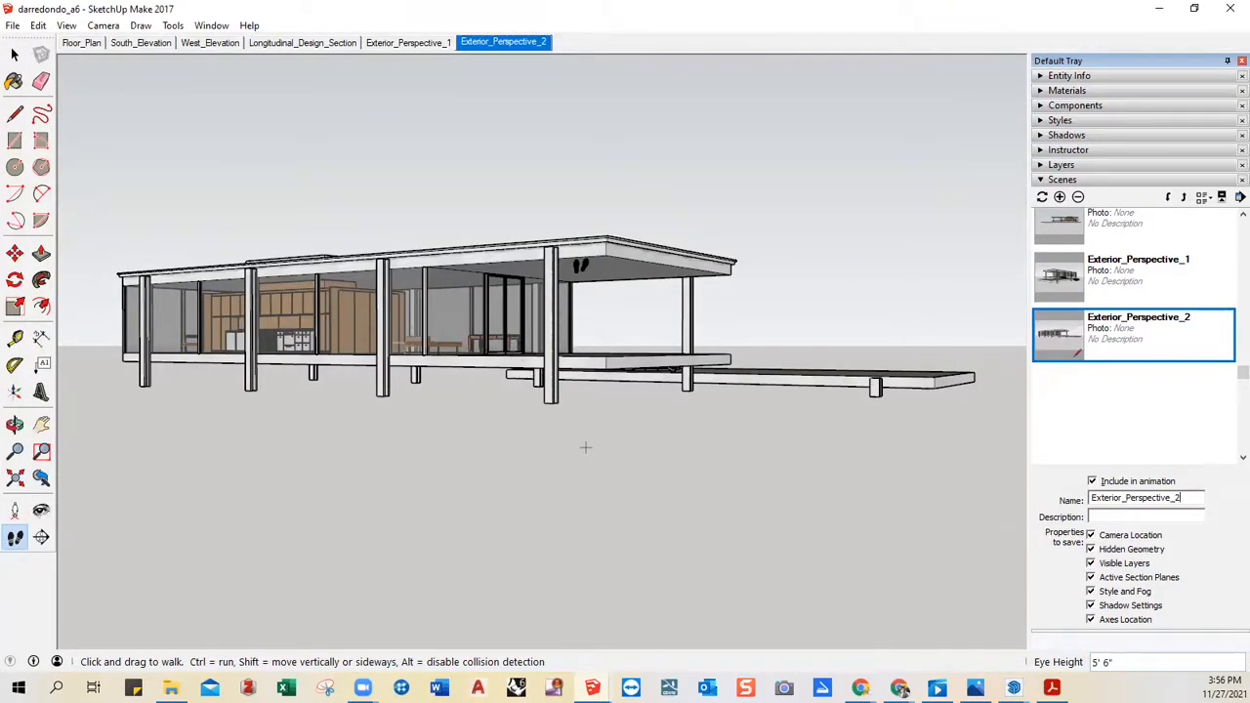
- Orbit back to the lower-terrace side of the house and position the camera at eye level on the ground off the far glazed corner
left_click_drag(586, 242, 544, 382)
middle_click_drag(544, 381, 659, 398)
left_click_drag(127, 516, 443, 452)
middle_click_drag(443, 452, 502, 566)
left_click_drag(501, 566, 478, 538)
middle_click_drag(479, 537, 569, 432)
left_click(15, 510)
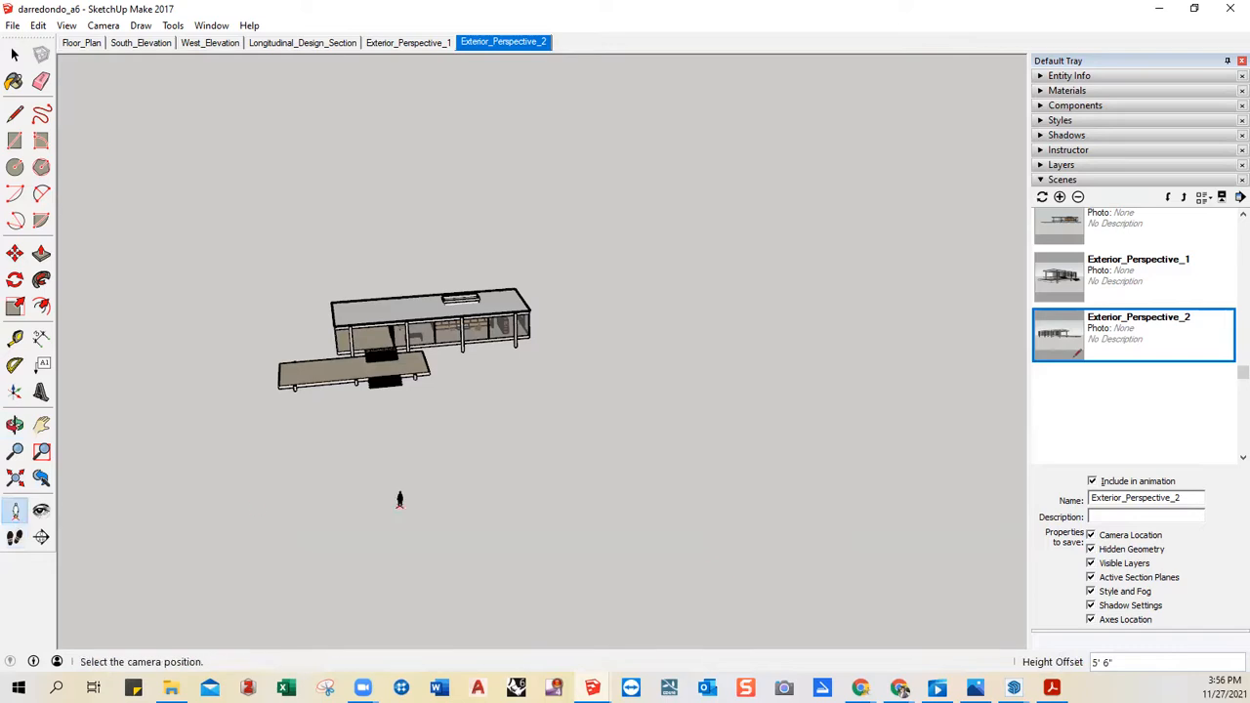
left_click(668, 388)
- Turn the camera until the glazed corner, the full house and the lower terrace with its steps are framed
left_click_drag(625, 413, 547, 417)
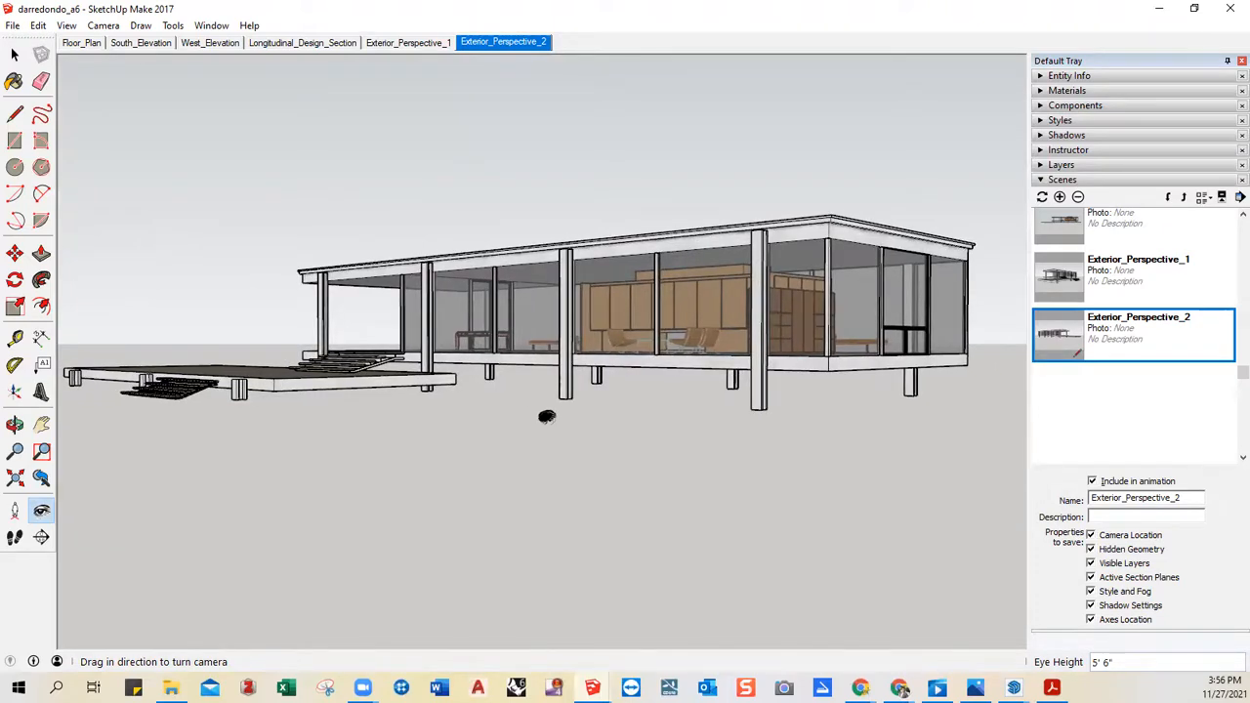
left_click_drag(547, 417, 532, 415)
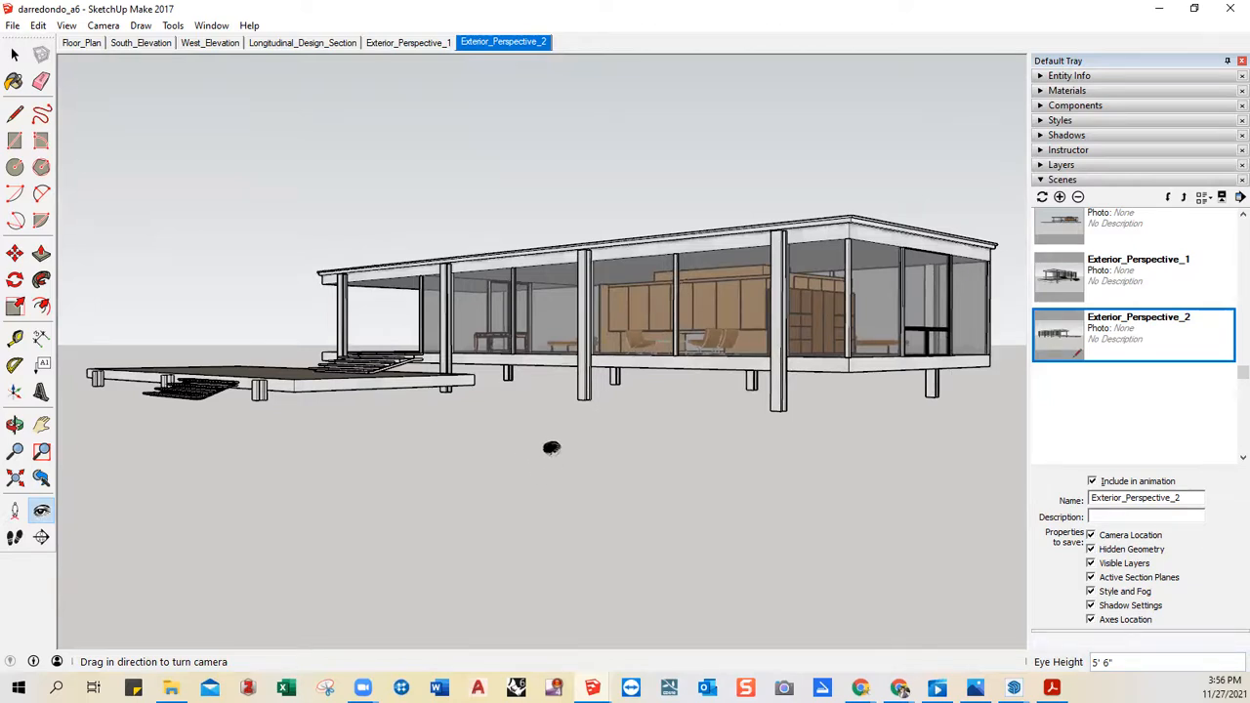
left_click_drag(551, 449, 553, 448)
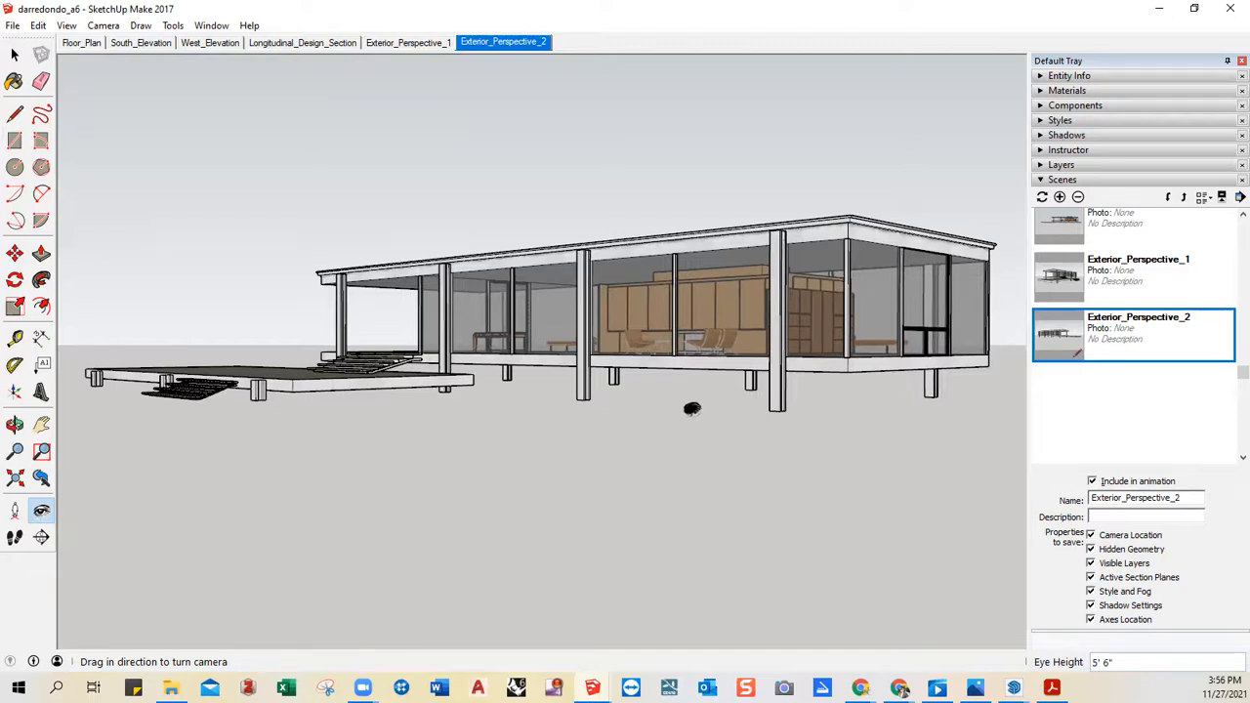
- Add a scene of this corner view named Exterior_Perspective_3
left_click(1063, 197)
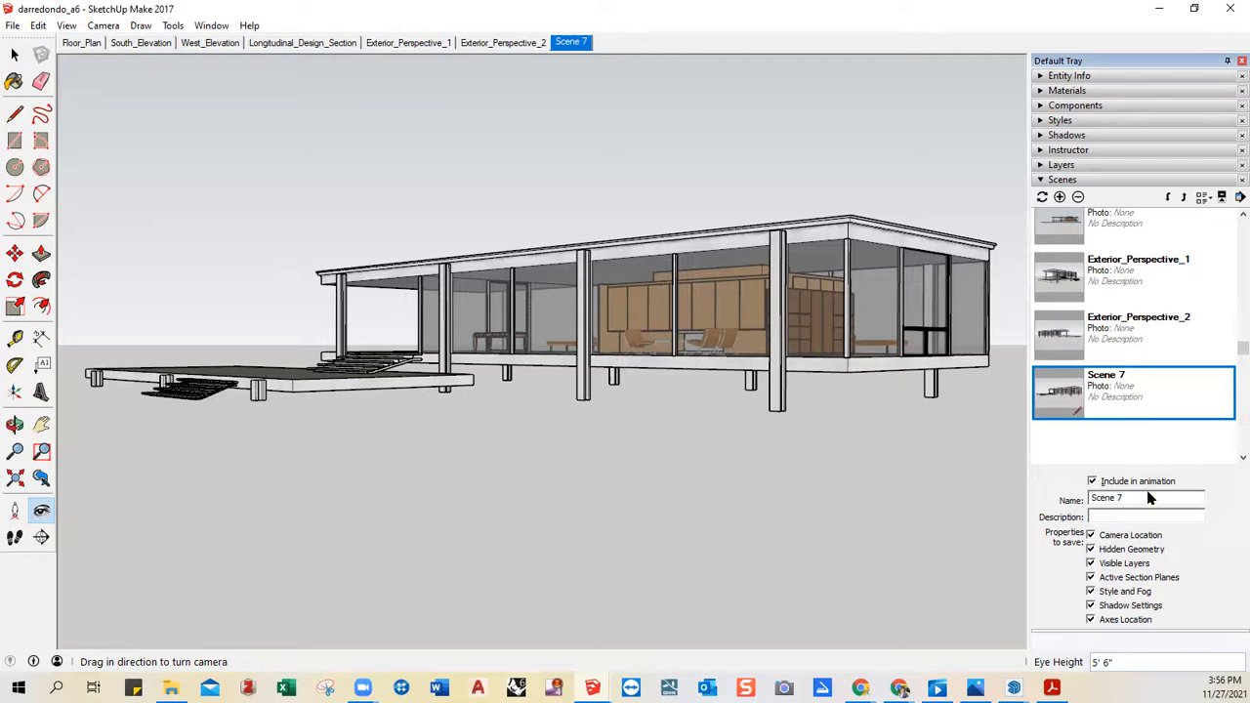
left_click_drag(1130, 501, 1064, 508)
type("Exterior_Perspective_3")
key("Return")
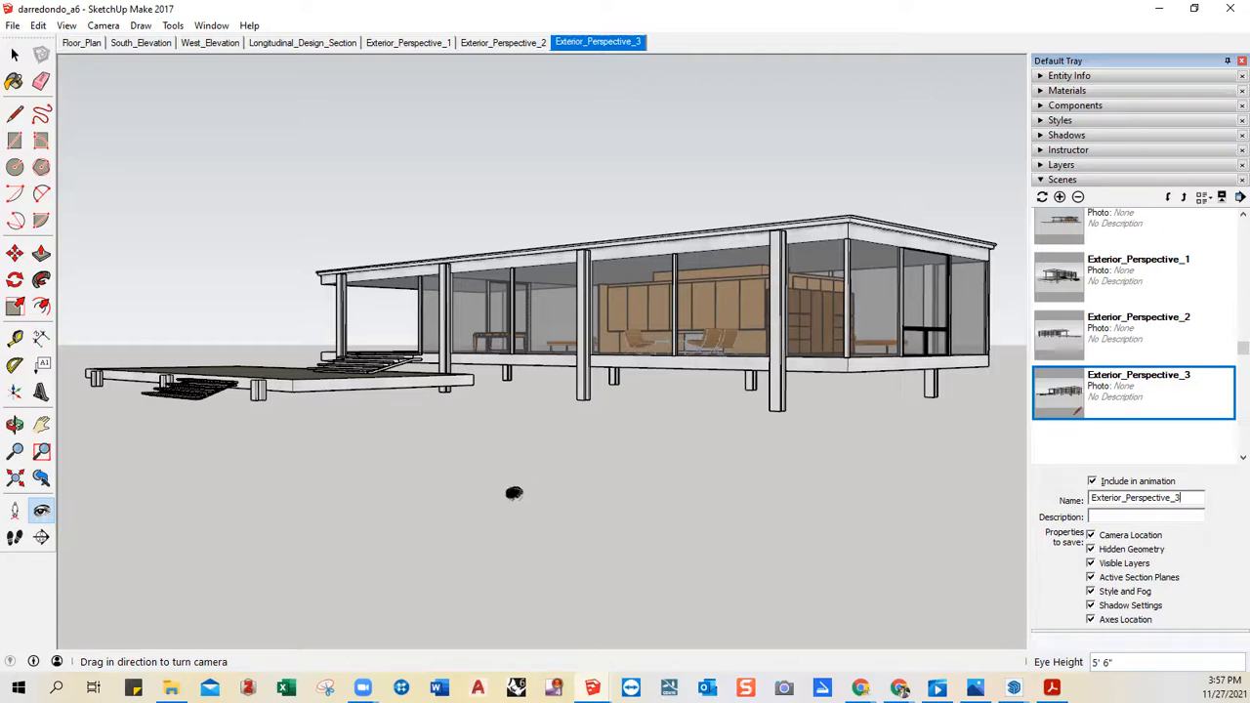
- Orbit to the covered porch and position the camera at eye level on its floor, facing the interior
middle_click_drag(625, 525, 773, 552)
middle_click_drag(662, 460, 470, 437)
scroll(493, 404, "up", 3)
scroll(482, 421, "down", 3)
scroll(521, 381, "up", 3)
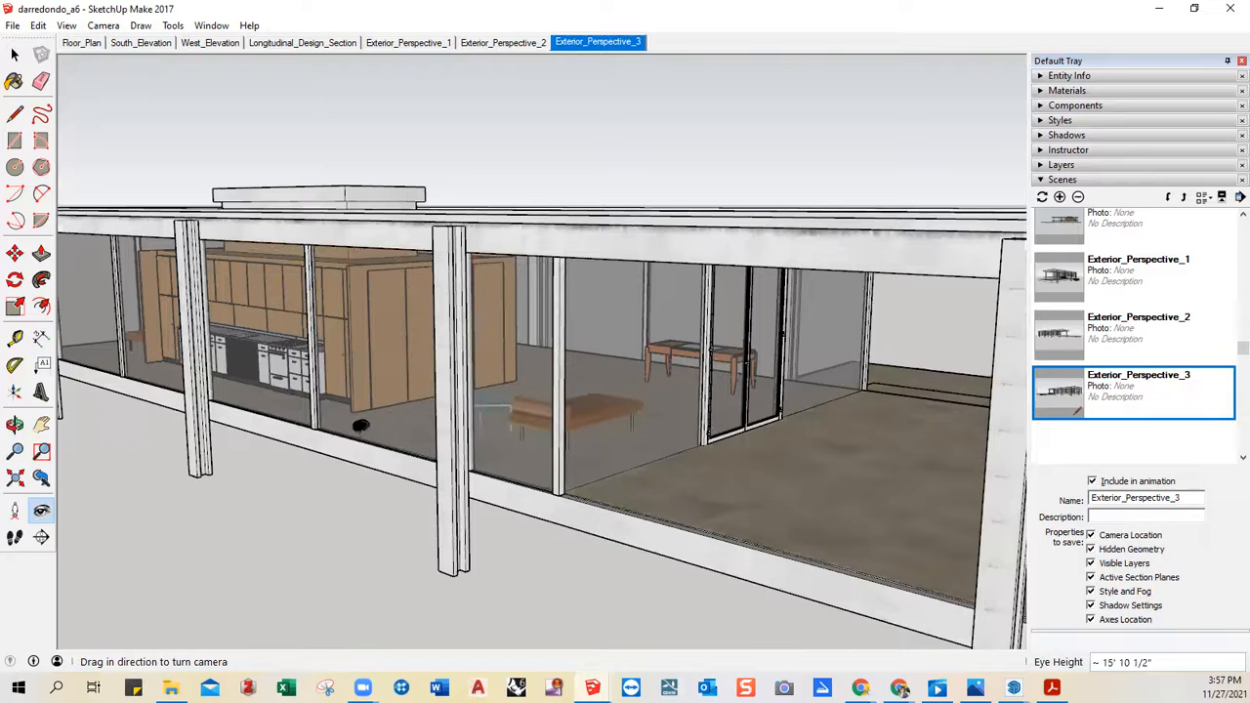
middle_click_drag(650, 464, 244, 449)
left_click(14, 509)
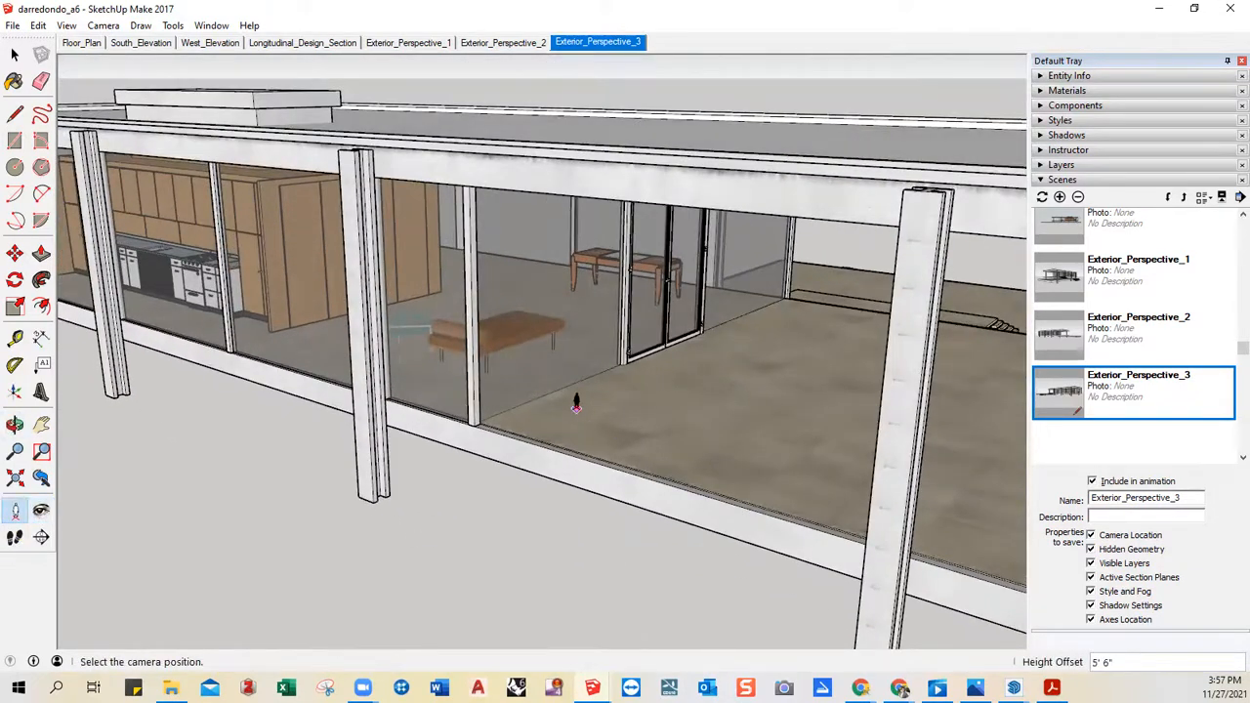
left_click(578, 503)
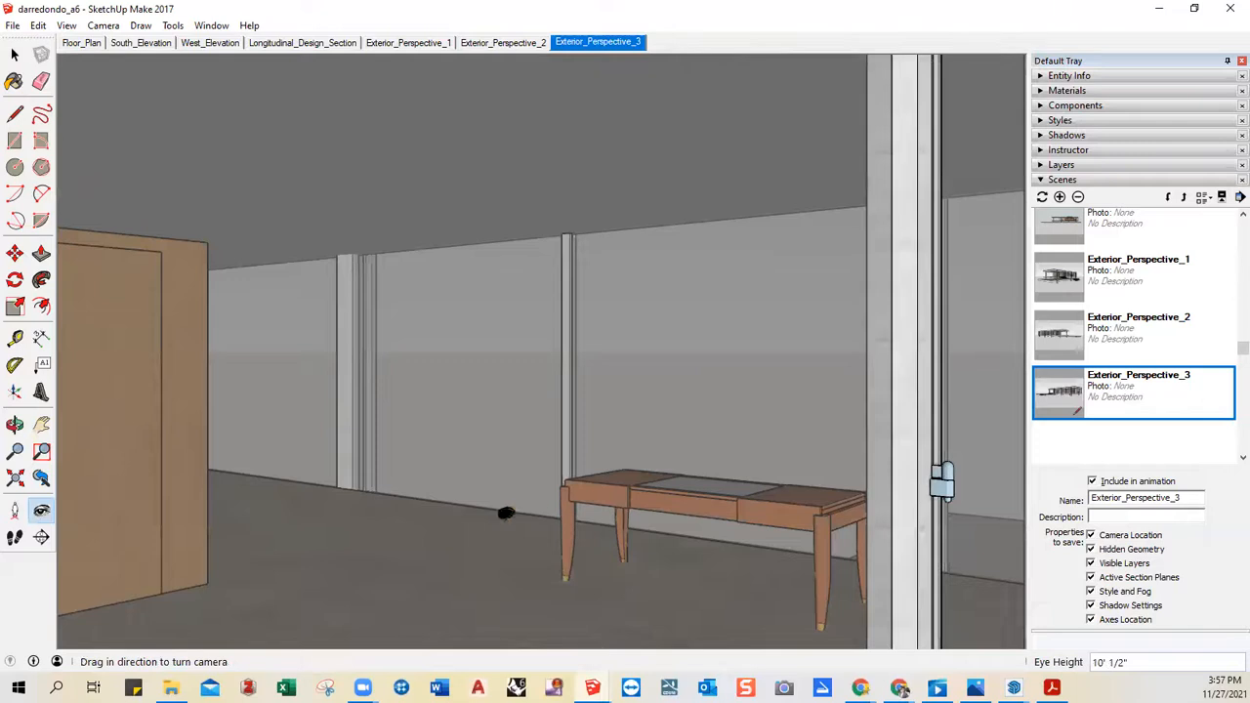
- Try to walk the camera from the porch through the glass wall into the house
left_click(15, 536)
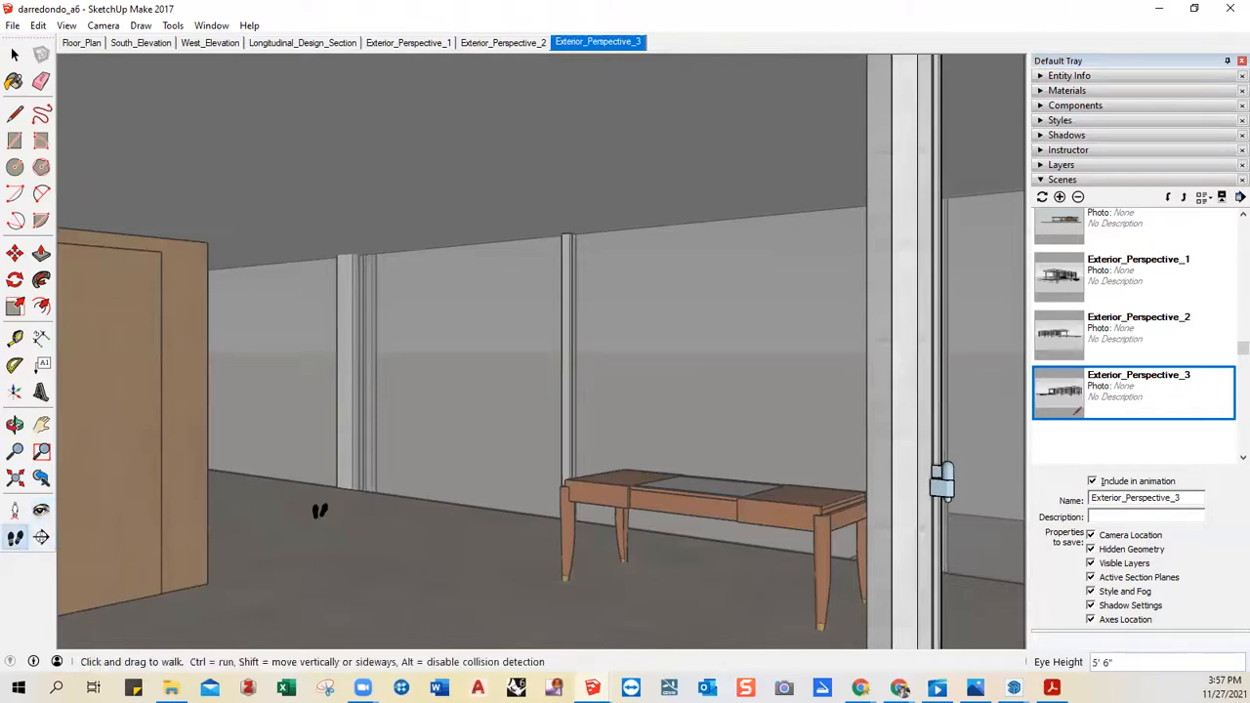
mouse_move(410, 578)
left_mouse_down()
mouse_move(391, 530)
mouse_move(352, 519)
mouse_move(538, 412)
left_mouse_up()
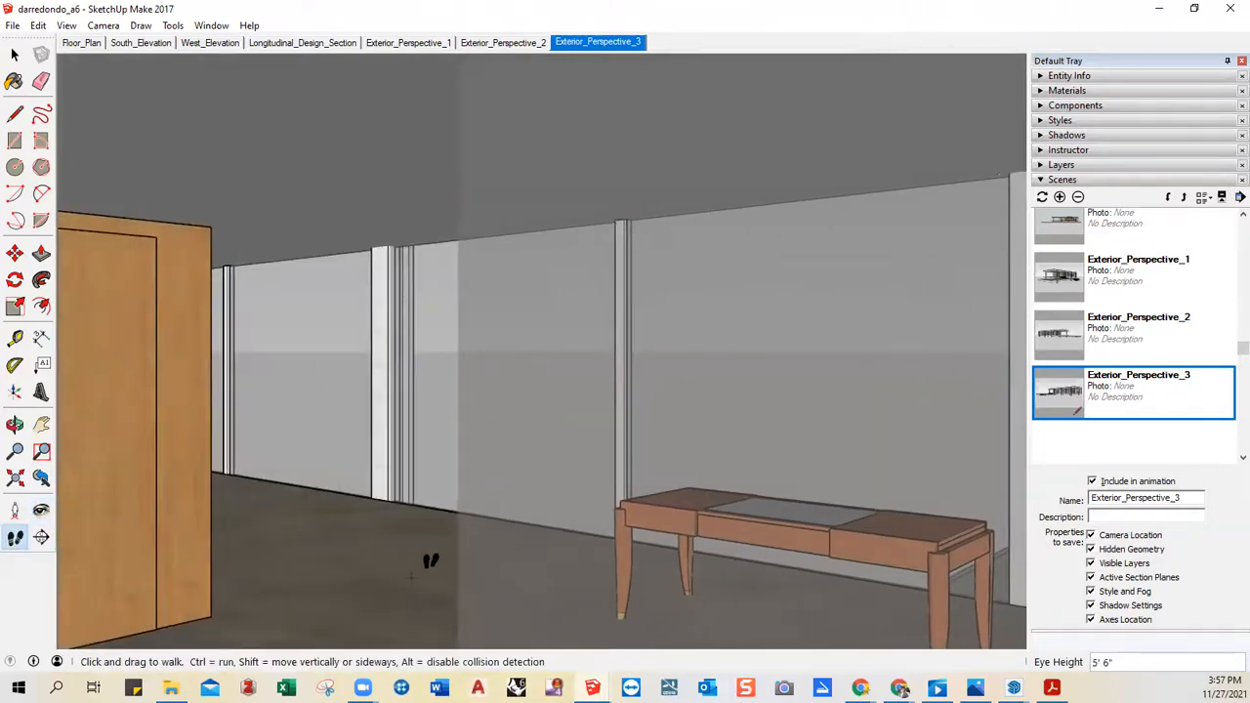
left_click_drag(399, 562, 404, 403)
left_click_drag(404, 524, 432, 498)
- Open the nested glazing group and hide the large glass pane beside the double doors between porch and interior
middle_click_drag(418, 515, 564, 362)
key("space")
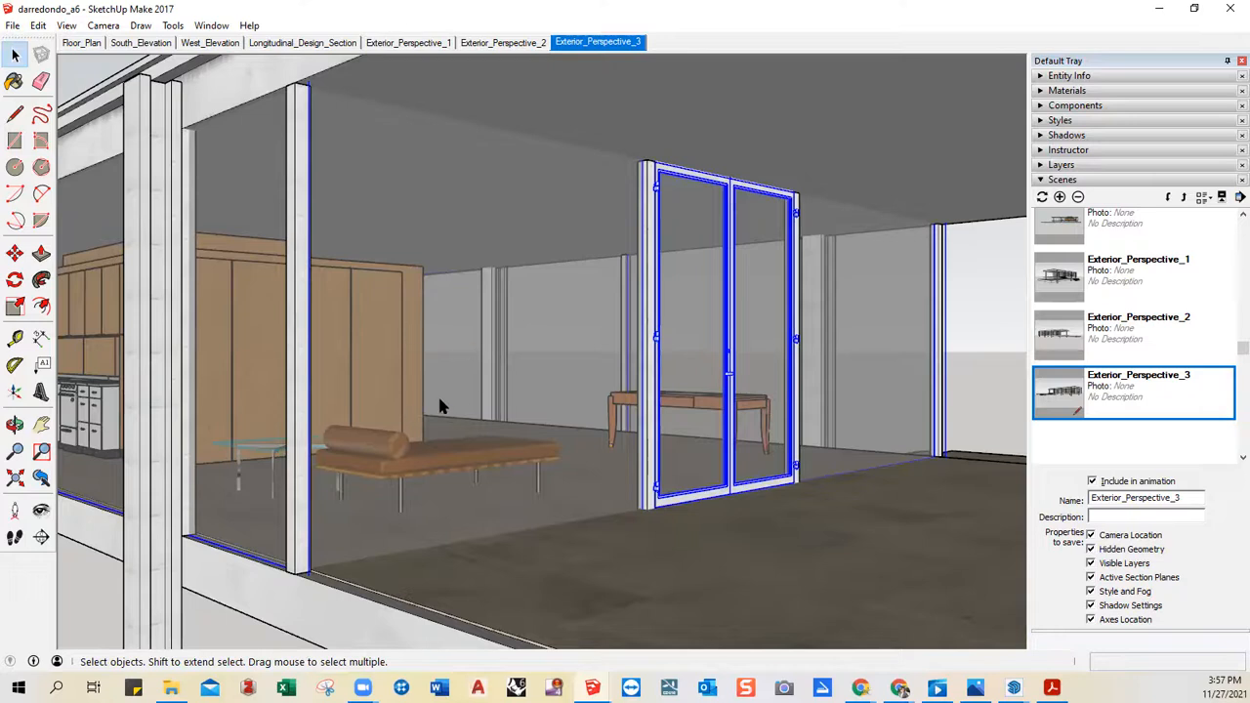
double_click(439, 400)
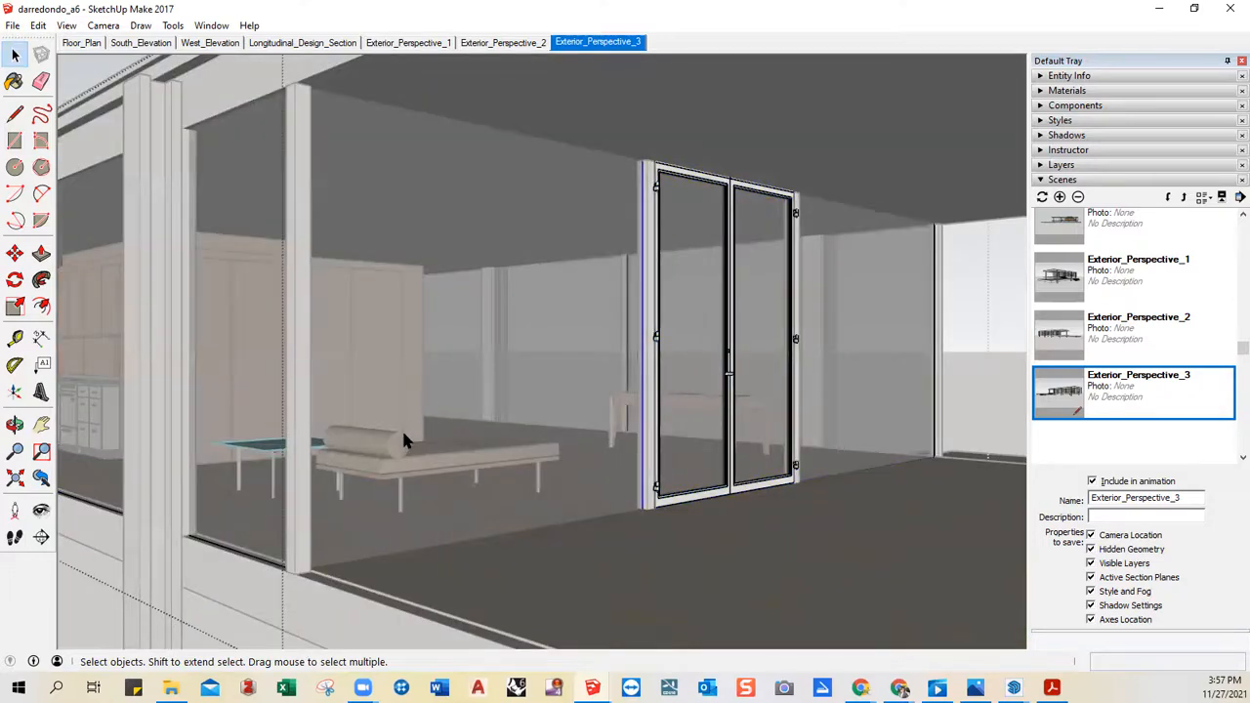
double_click(428, 381)
left_click(411, 395)
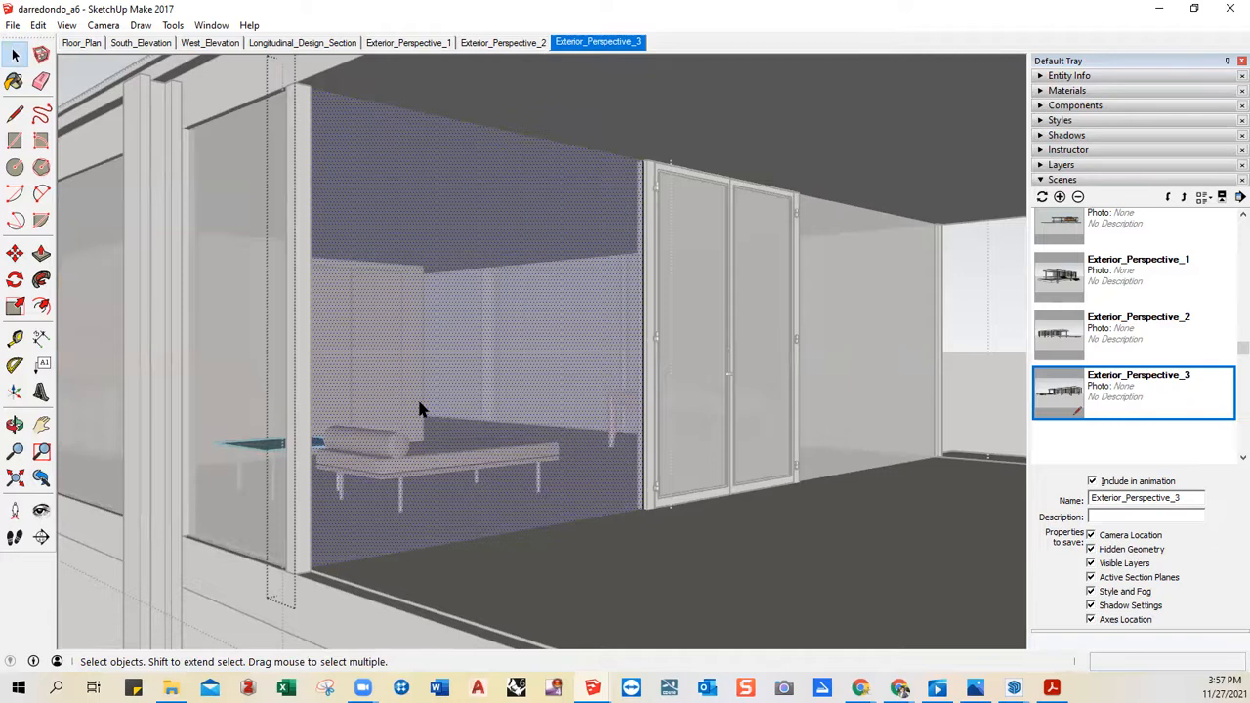
right_click(424, 403)
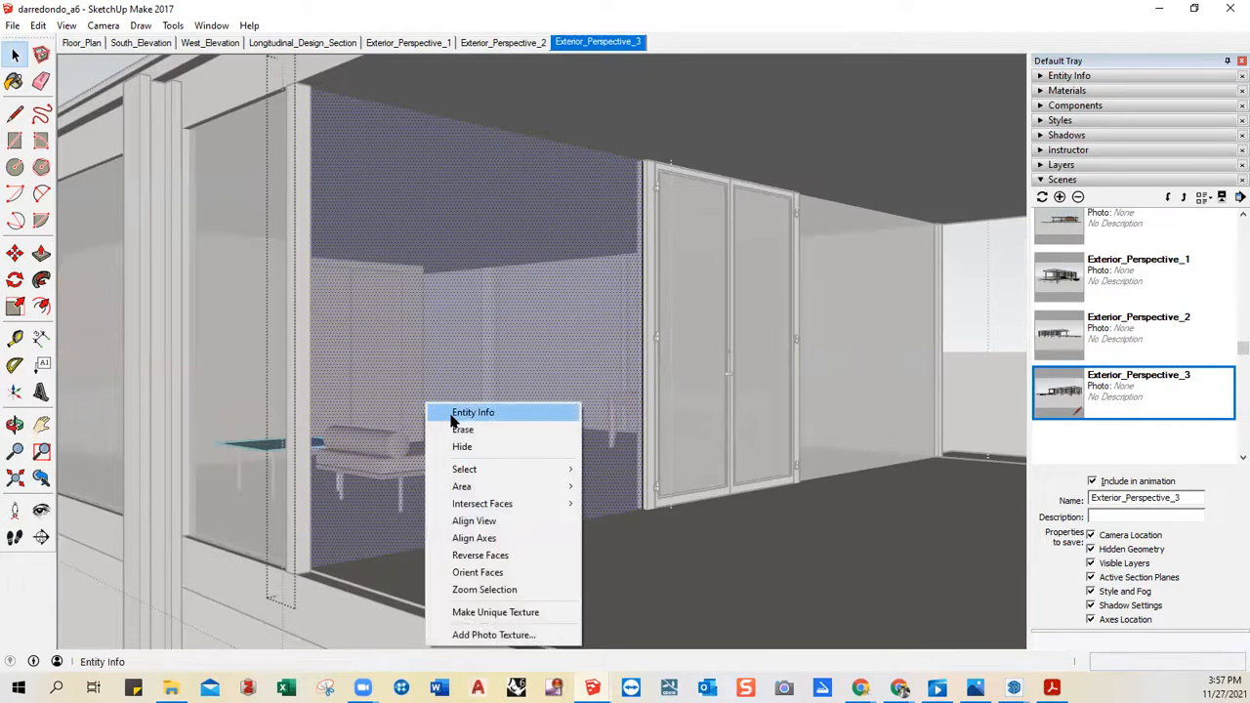
left_click(461, 449)
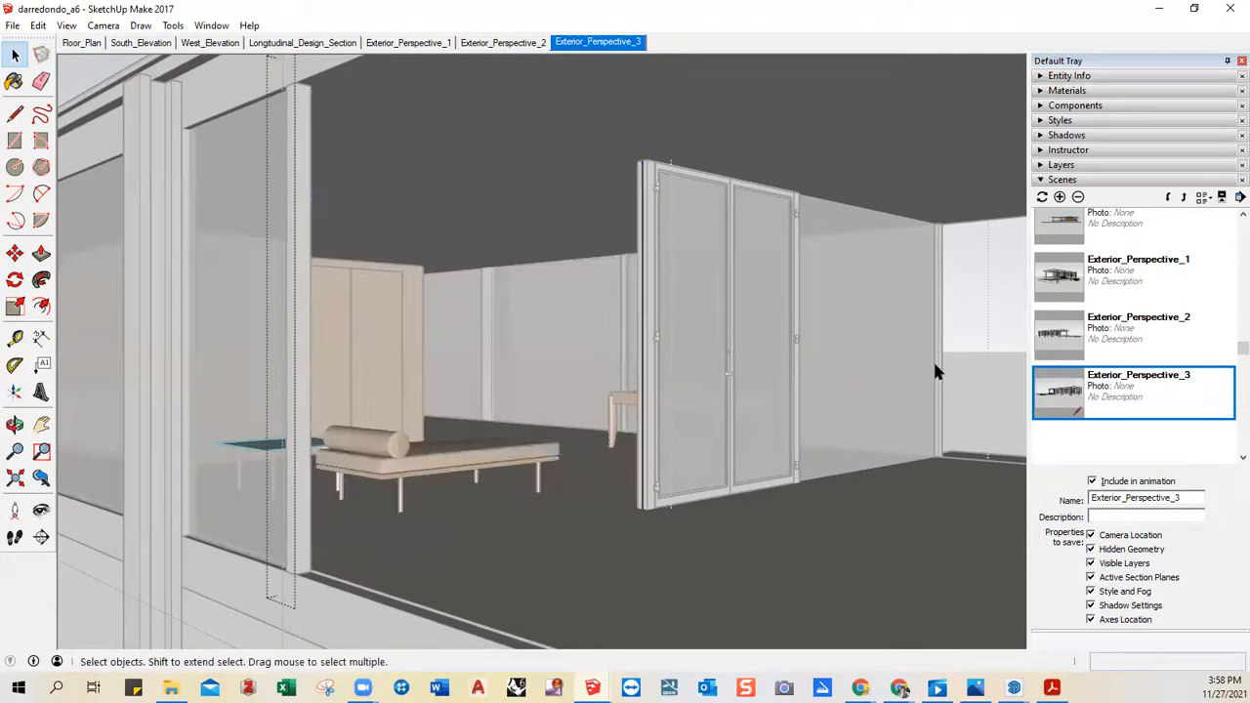
left_click(976, 334)
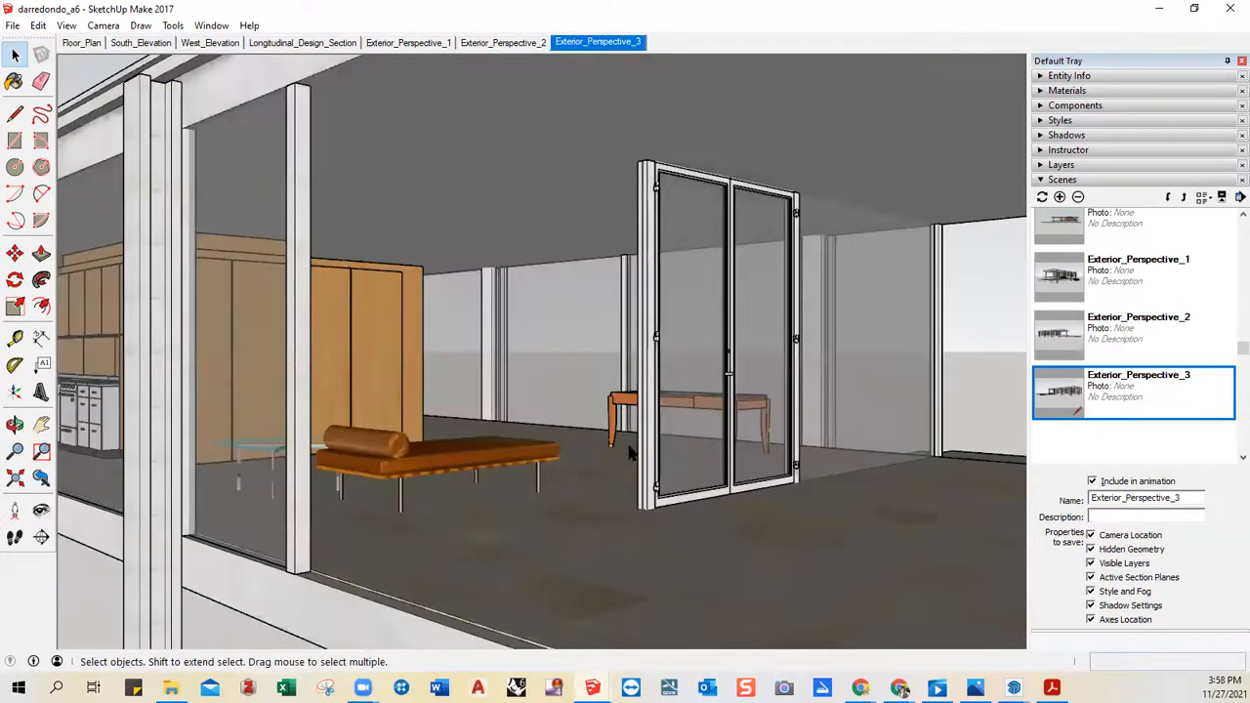
- Position the camera at eye level inside the house and walk around the wood core to the kitchen
left_click(15, 510)
left_click(407, 524)
left_click_drag(407, 524, 332, 507)
left_click(15, 536)
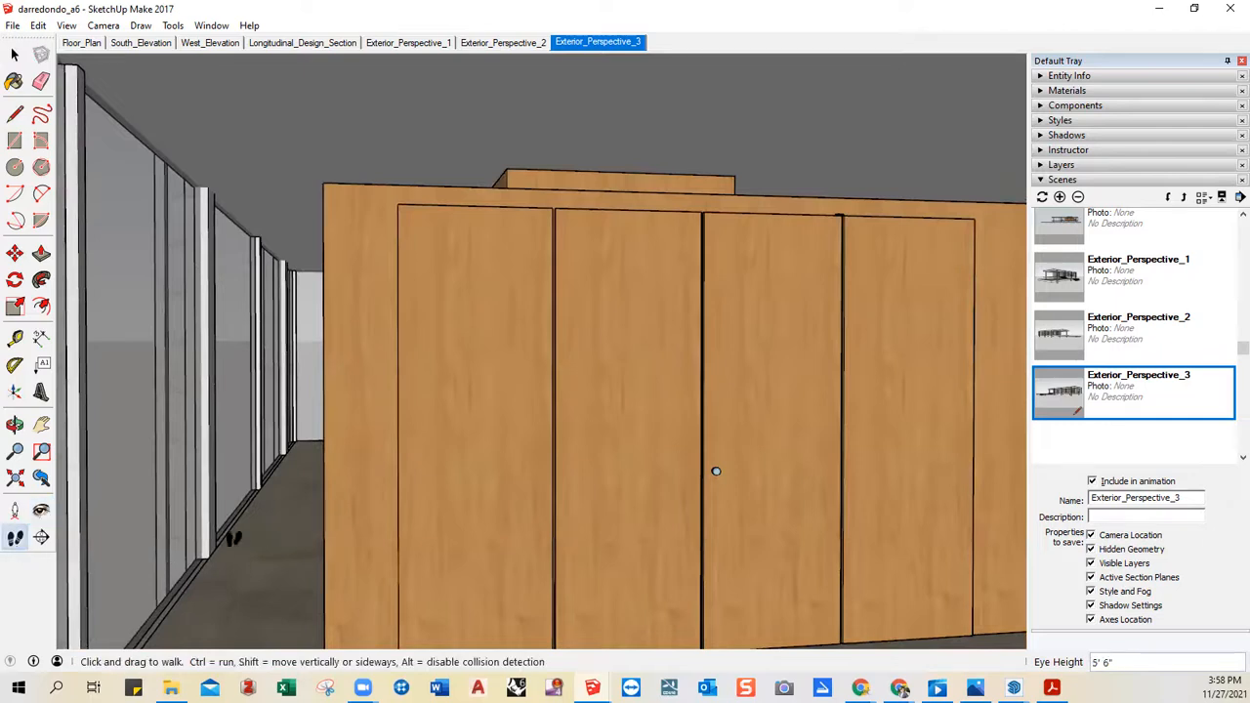
left_click_drag(429, 501, 545, 525)
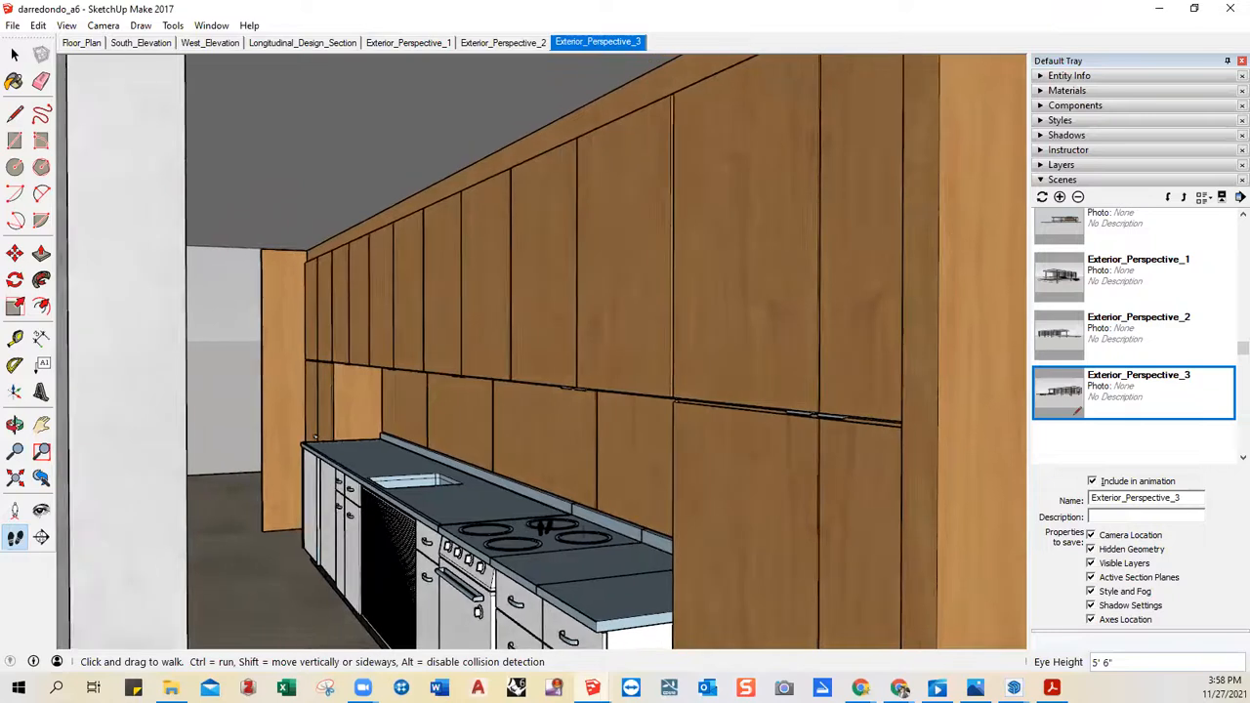
- Look around the kitchen counter and cabinets, and turn the camera back toward the desk near the entrance
left_click(41, 511)
left_click_drag(278, 508, 385, 478)
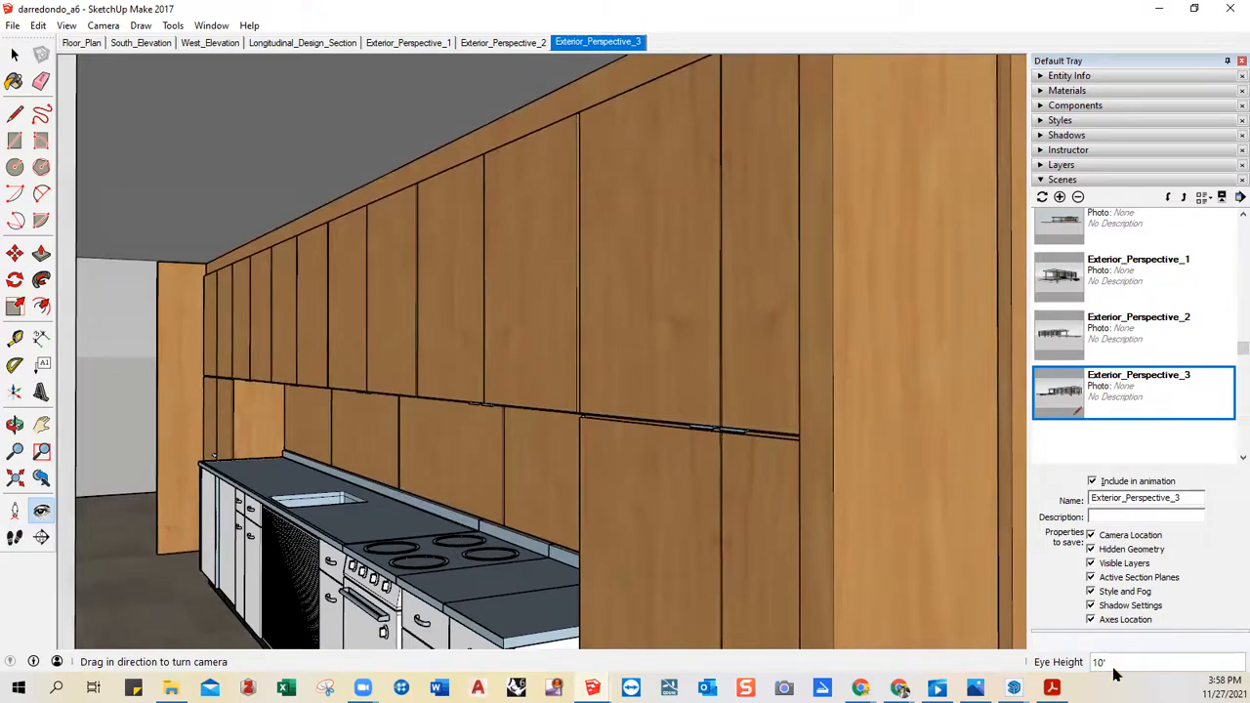
left_click_drag(695, 576, 637, 580)
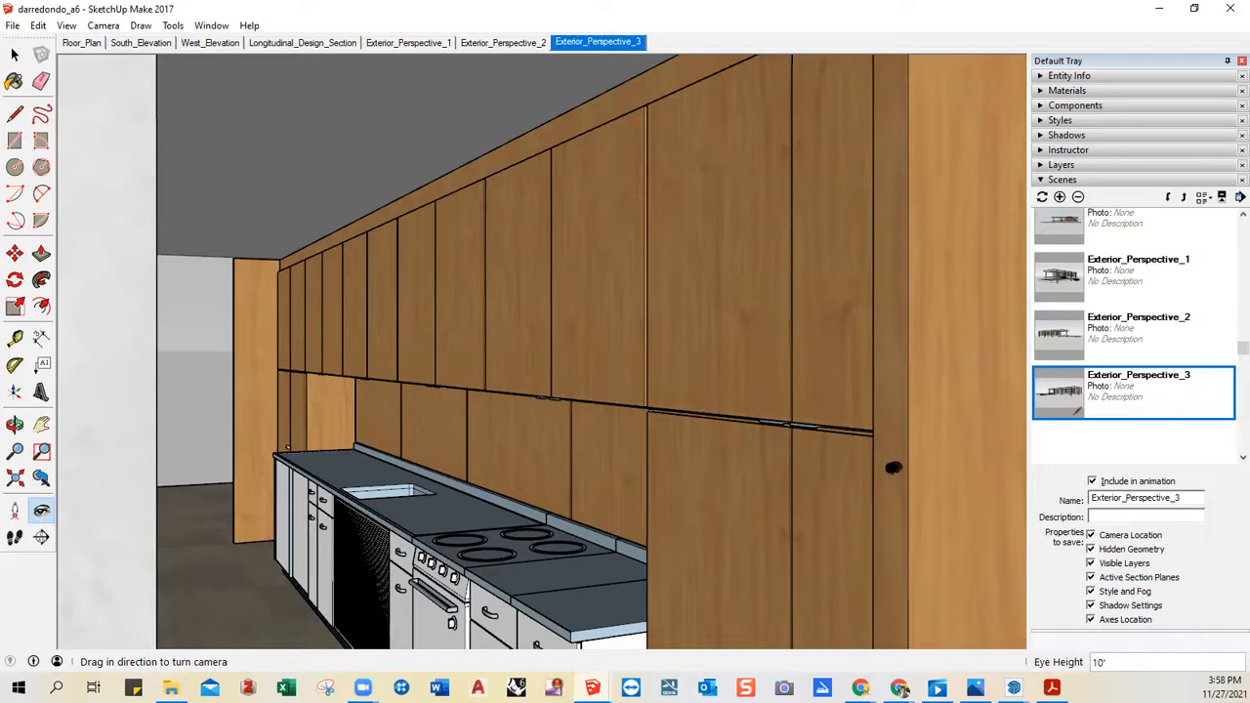
left_click_drag(968, 472, 293, 625)
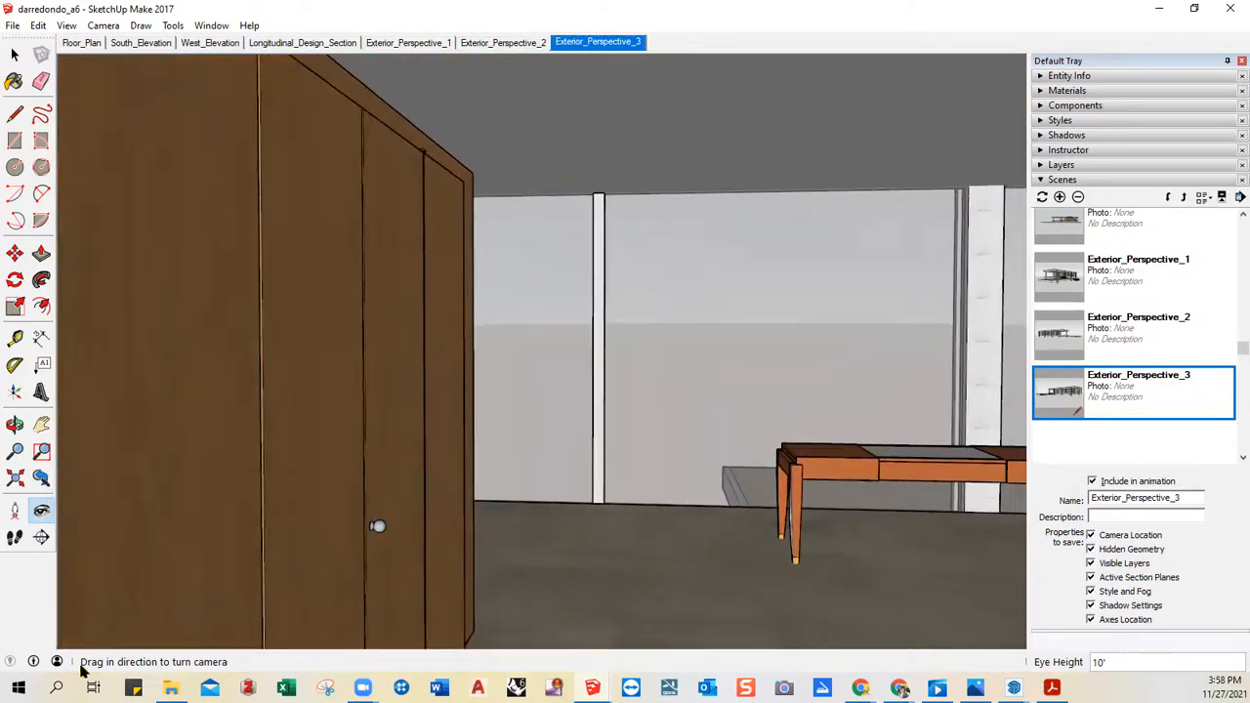
- Walk back behind the desk and turn the camera to frame the wood core, the lounge chairs and the dark wardrobe
left_click(14, 536)
left_click_drag(701, 592, 243, 593)
left_click_drag(414, 578, 454, 628)
left_click(41, 510)
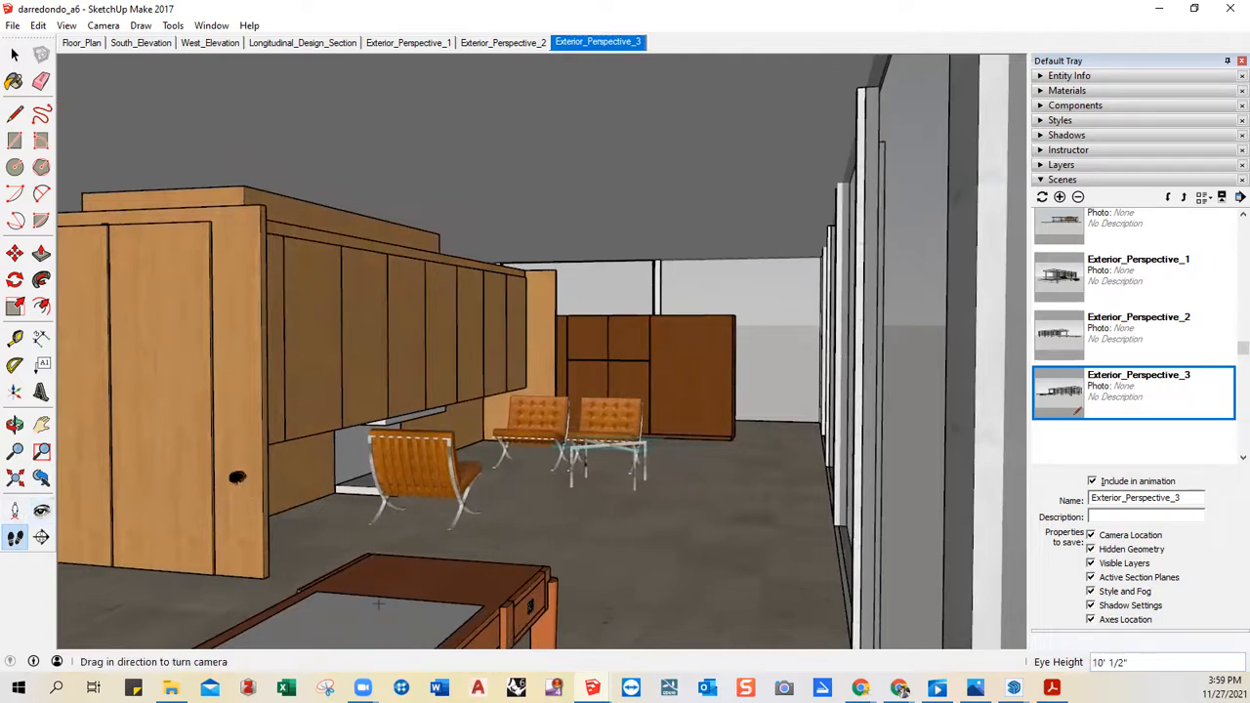
left_click_drag(560, 455, 455, 496)
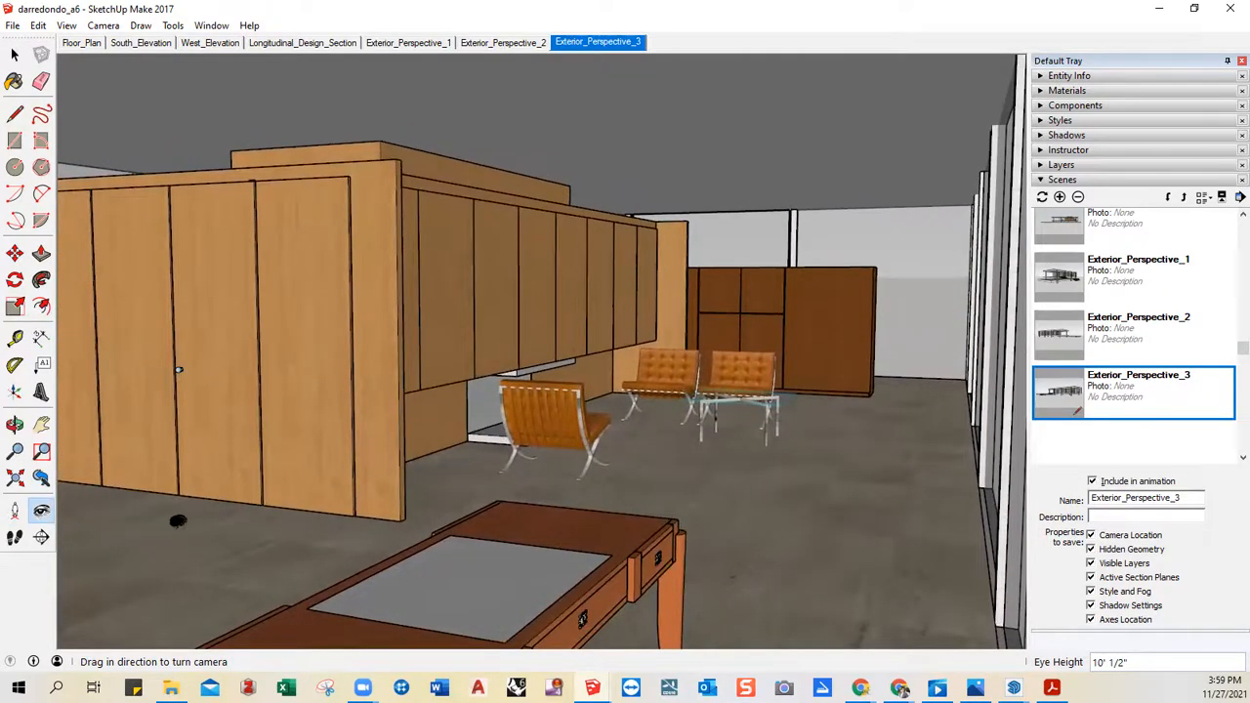
left_click_drag(281, 518, 234, 523)
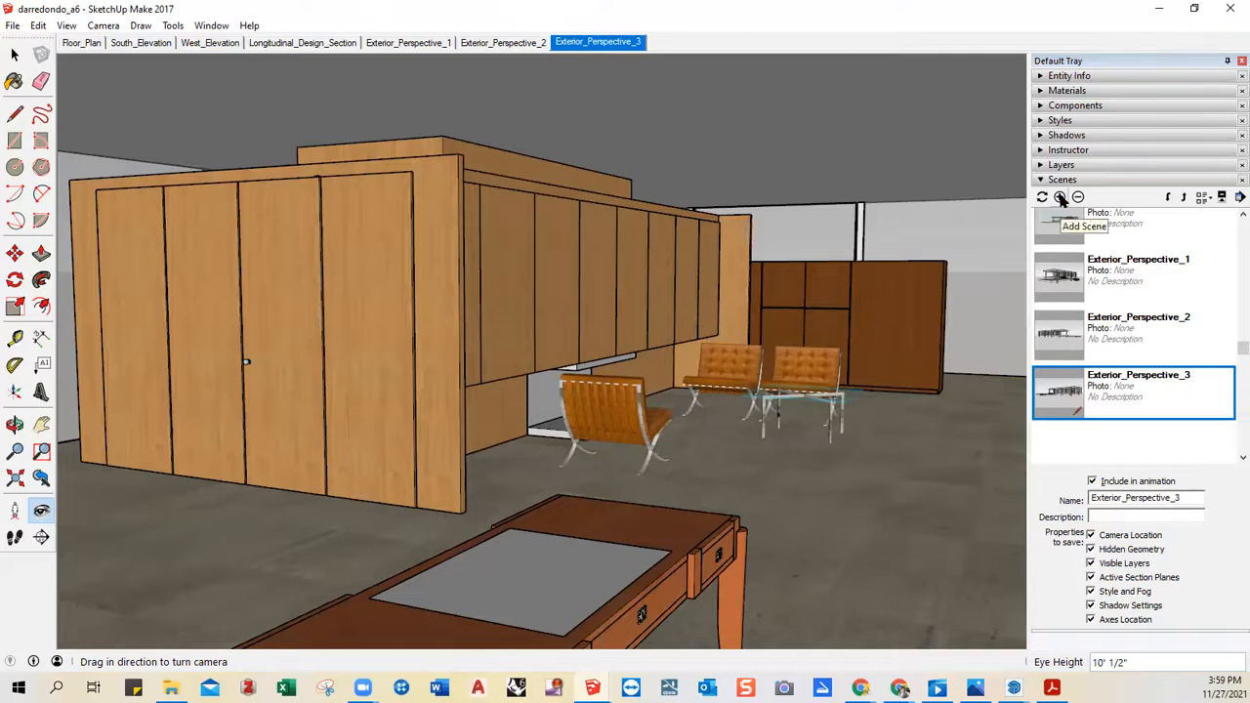
- Add a scene of this interior view named Interior_Perspective_1
left_click(1062, 199)
left_click_drag(1125, 498, 1055, 505)
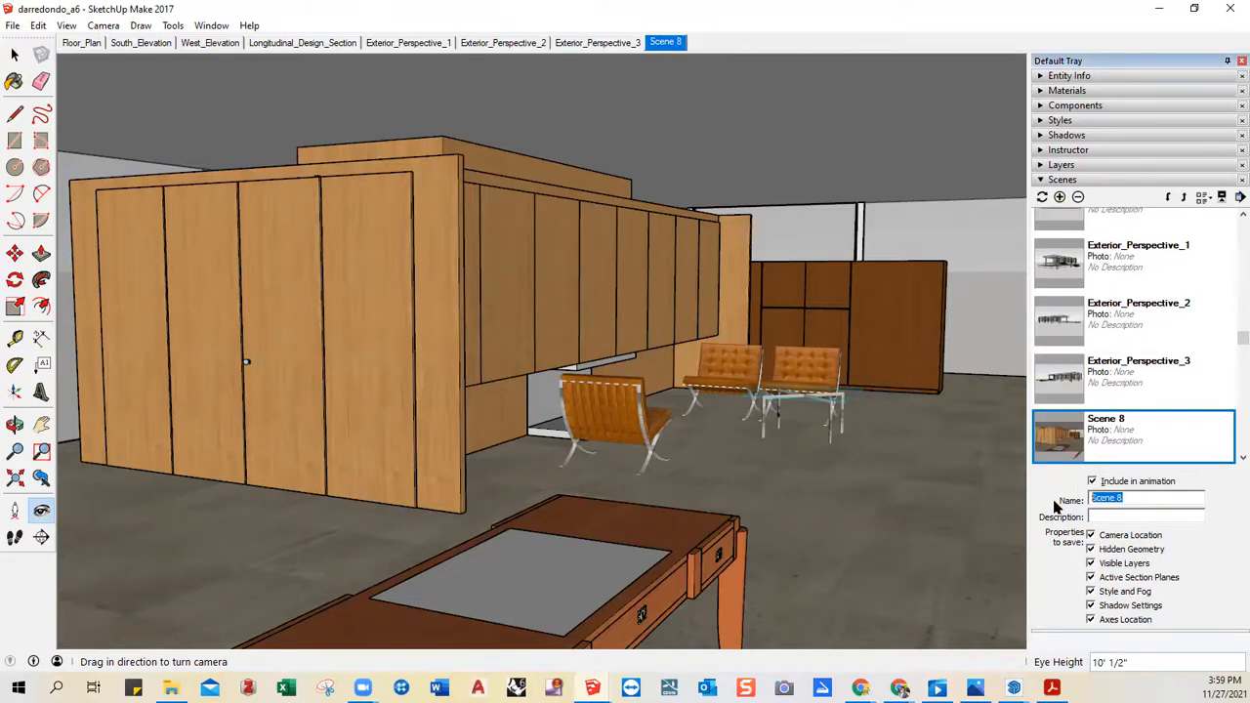
type("Interior_Perspective_1")
key("Return")
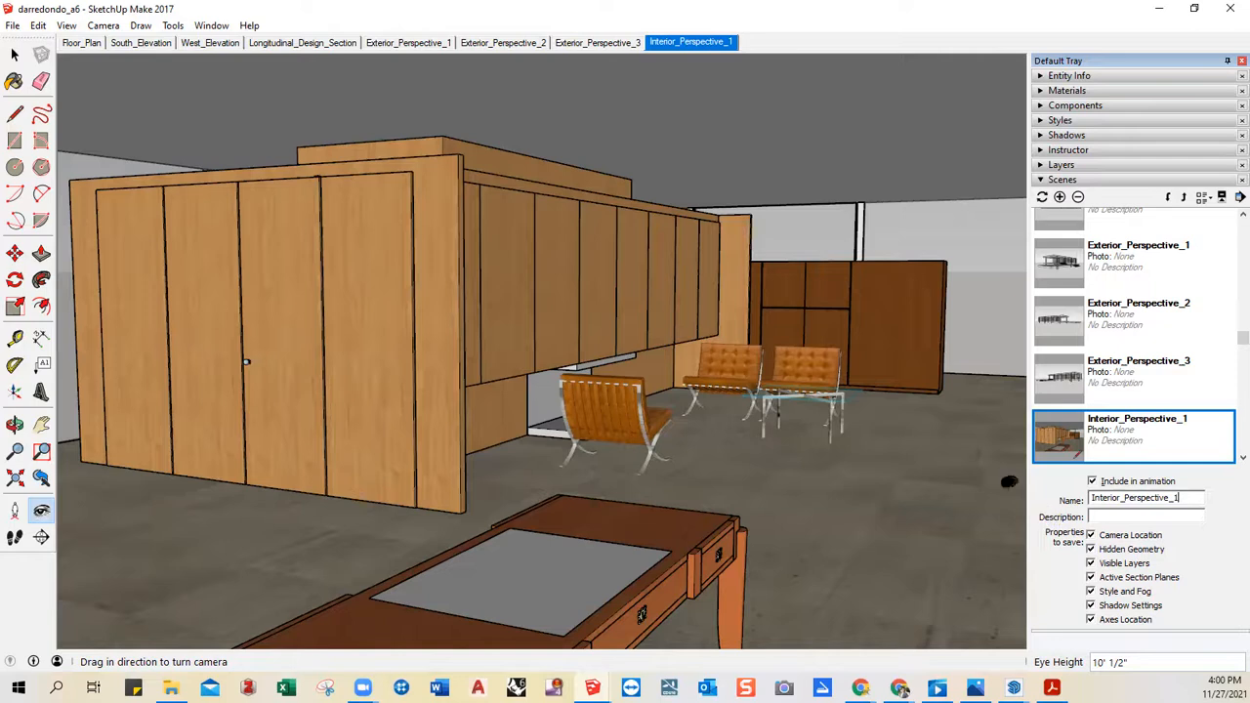
- Export the interior view as a JPEG to the Drawings folder, appending _interior_perspective_1 to the file name
left_click(14, 25)
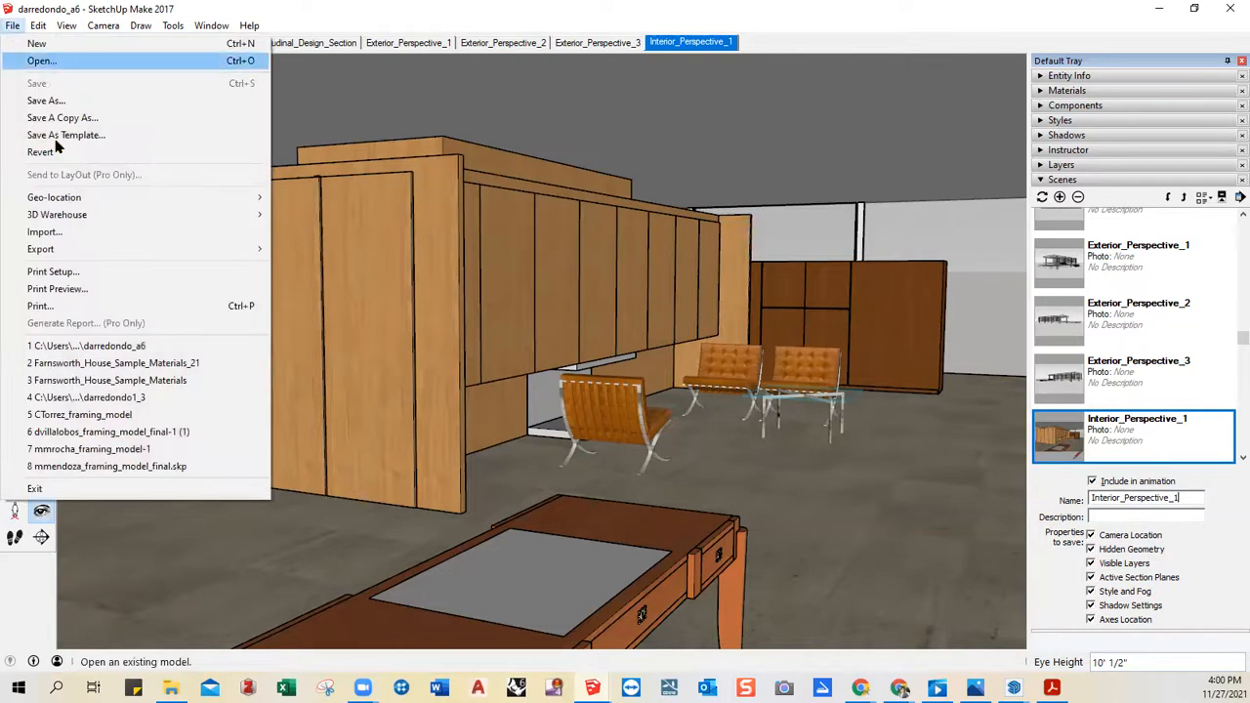
mouse_move(76, 254)
left_click(315, 270)
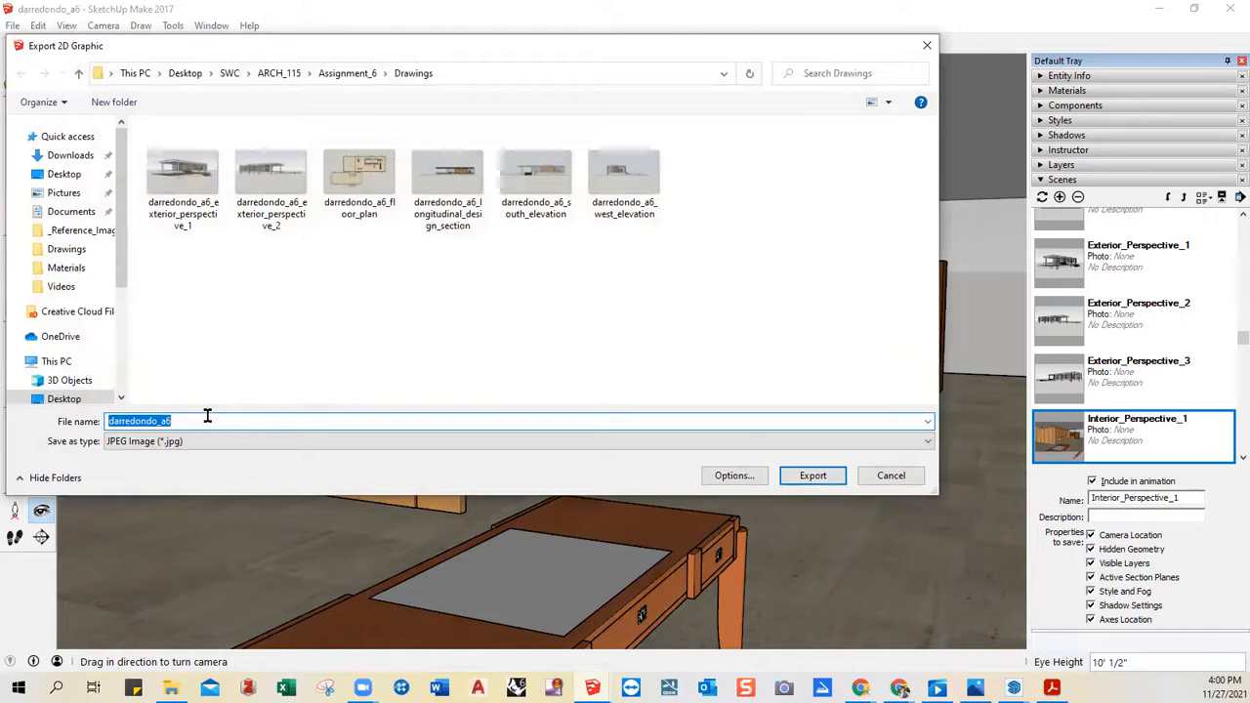
left_click(206, 420)
type("_")
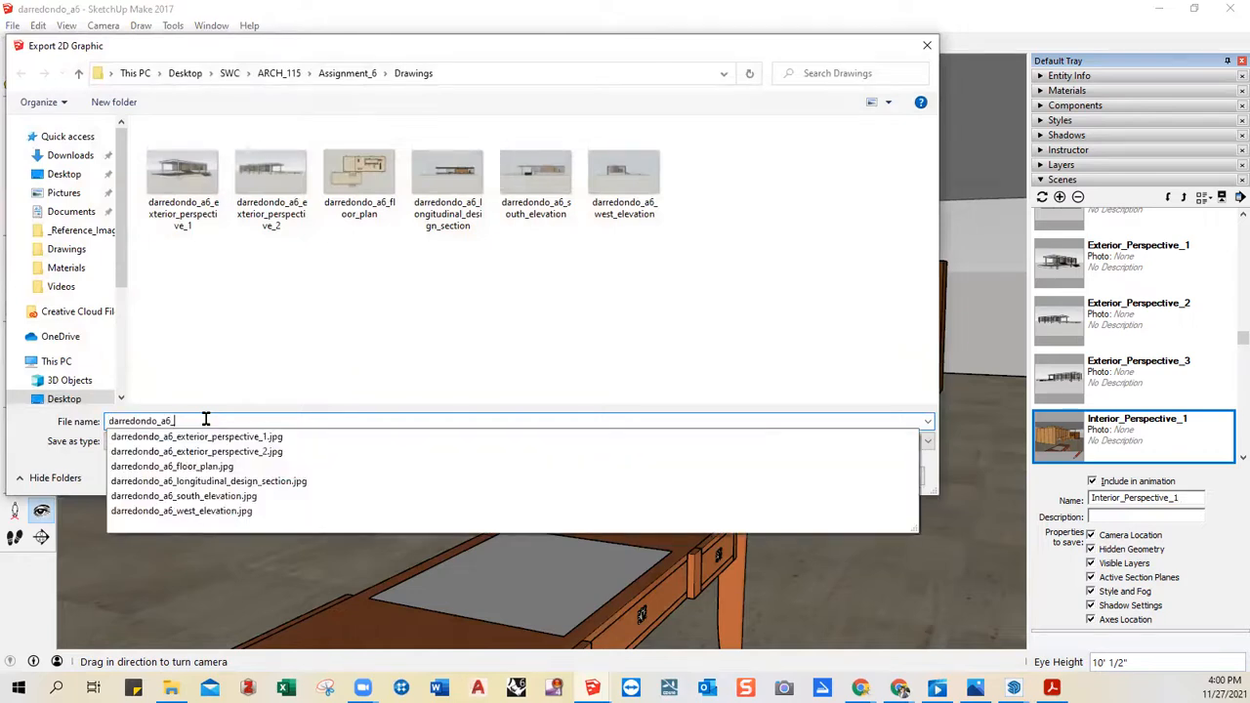
type("interior")
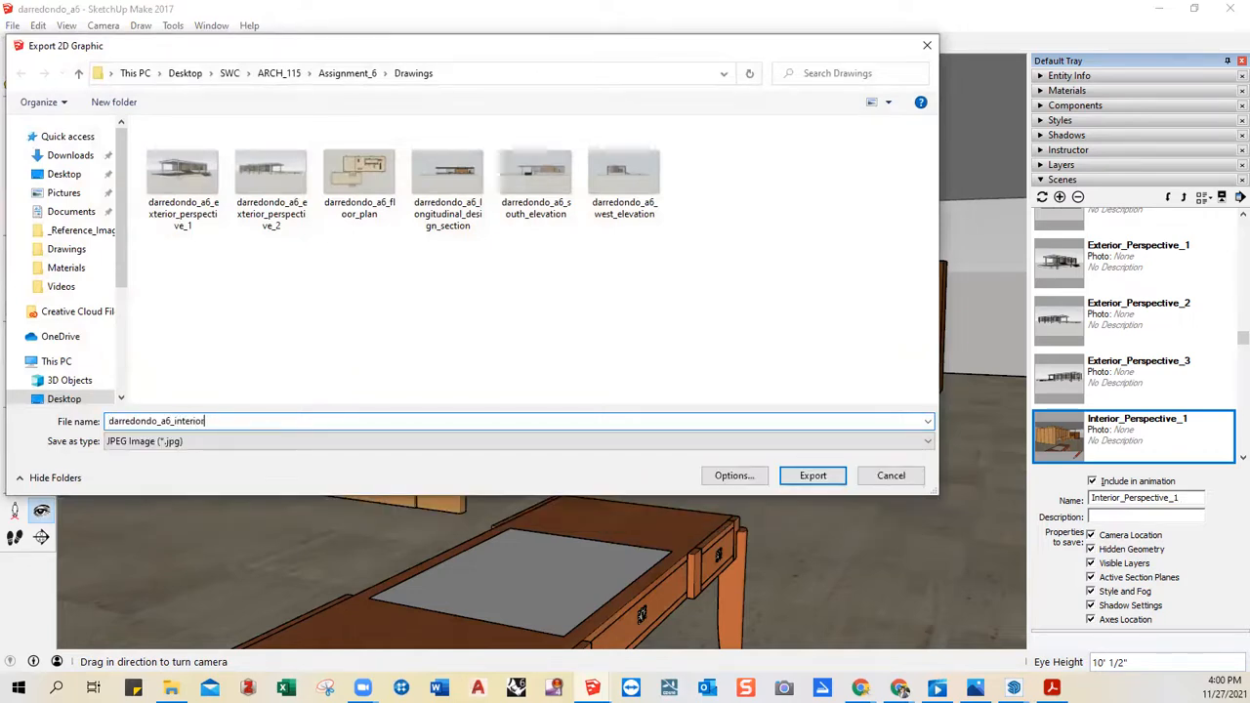
type("_pers")
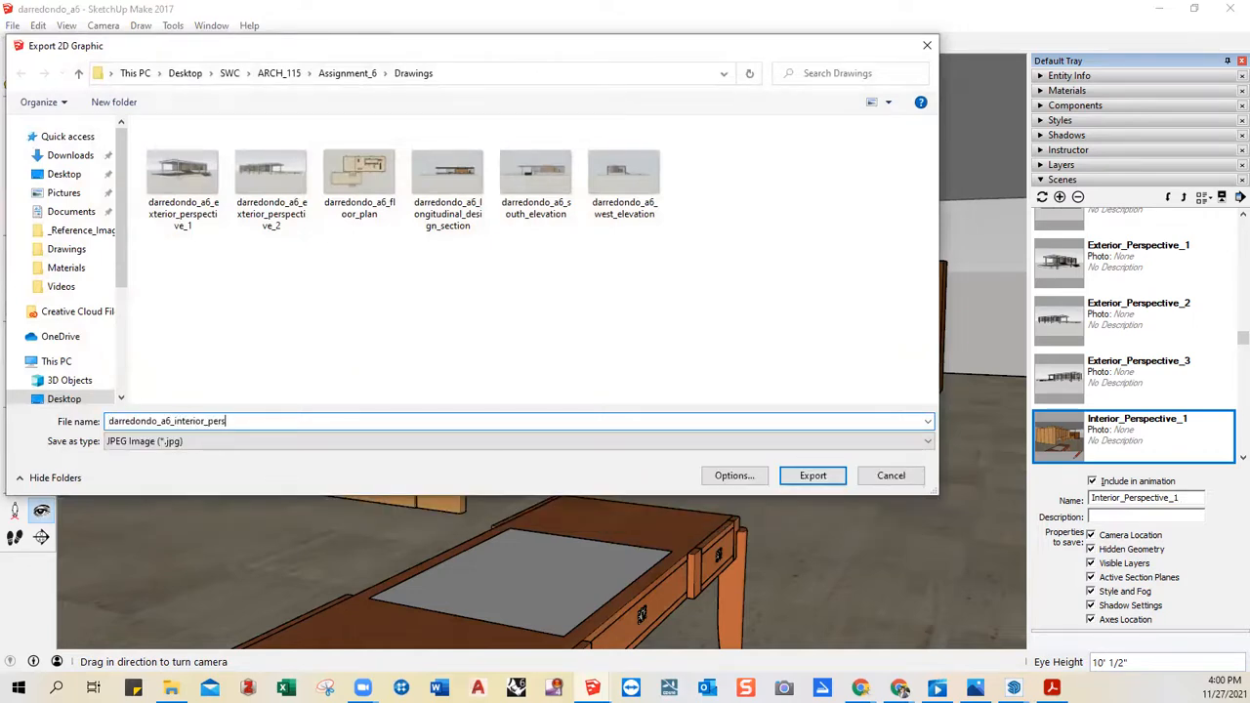
type("pective_")
key("Return")
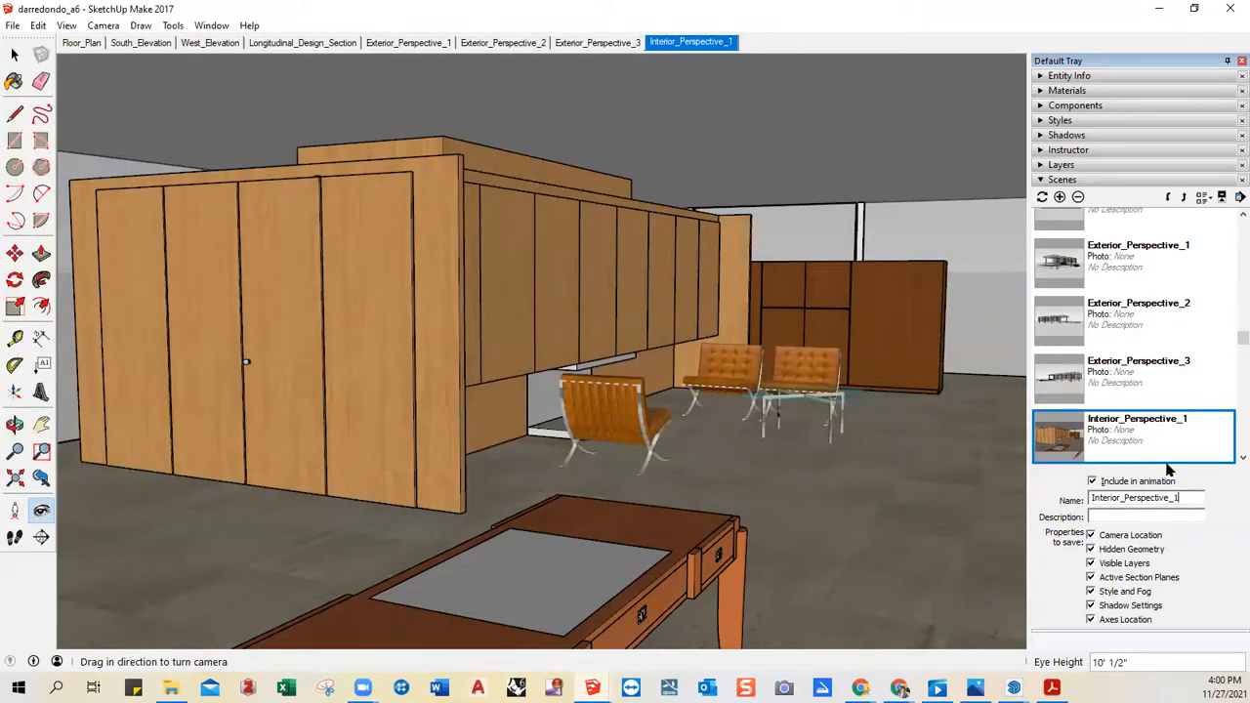
- Review the scenes Exterior_Perspective_1, Exterior_Perspective_2 and Exterior_Perspective_3 in turn
scroll(1145, 441, "up", 3)
scroll(1145, 366, "up", 2)
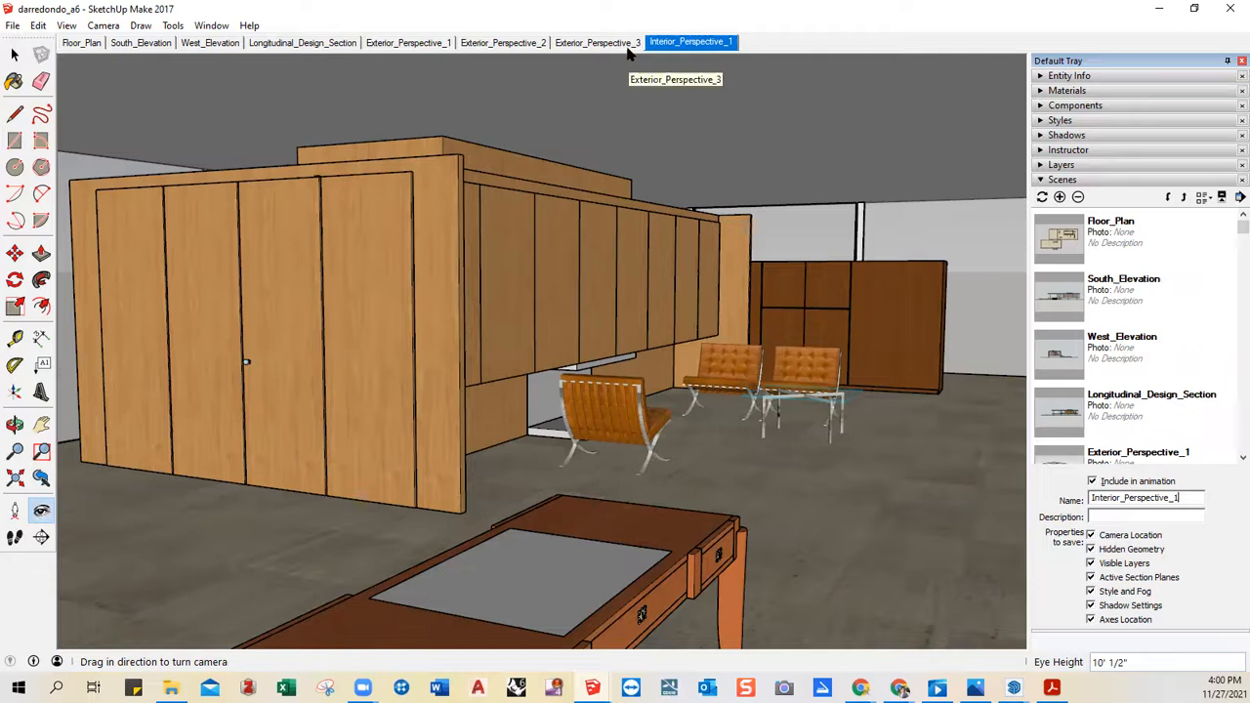
left_click(435, 49)
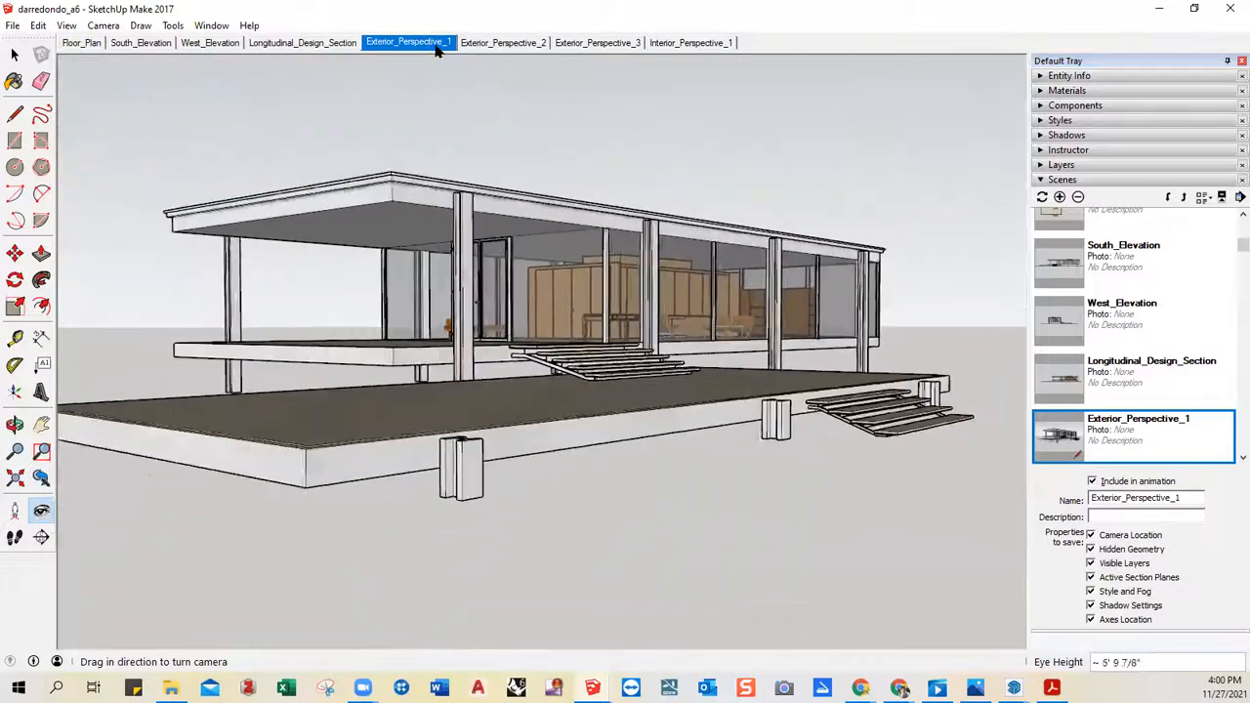
left_click(493, 45)
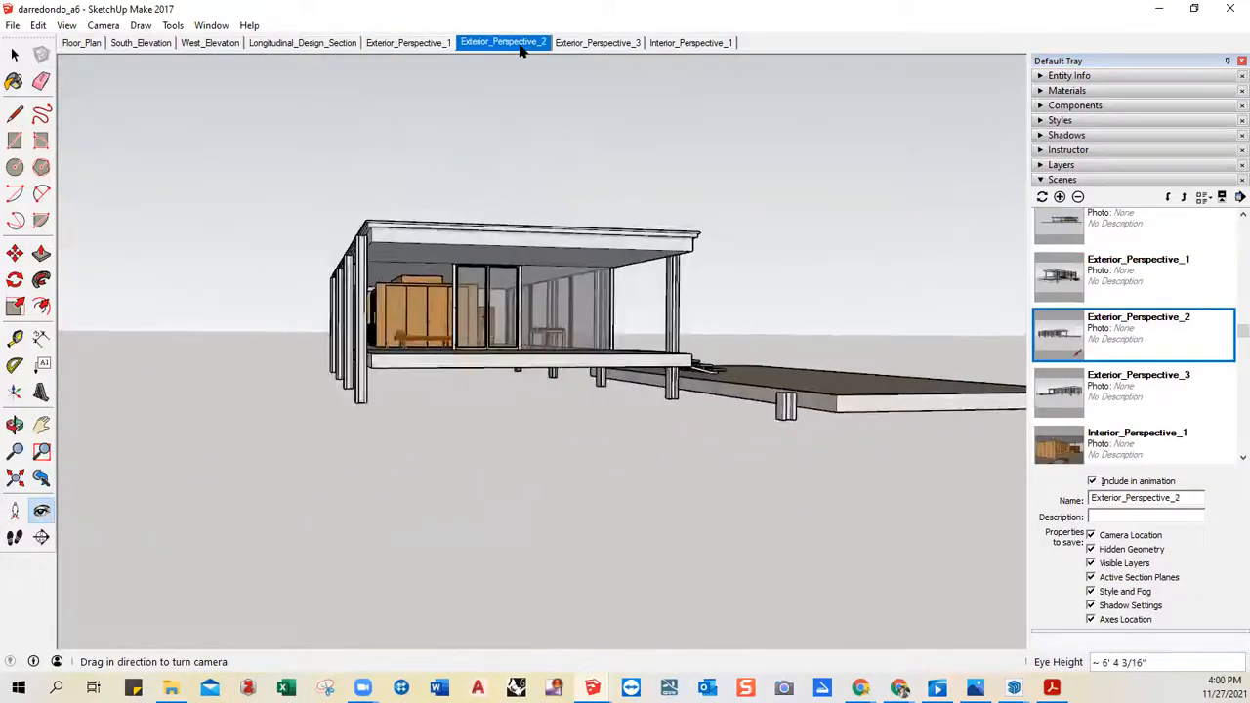
left_click(628, 47)
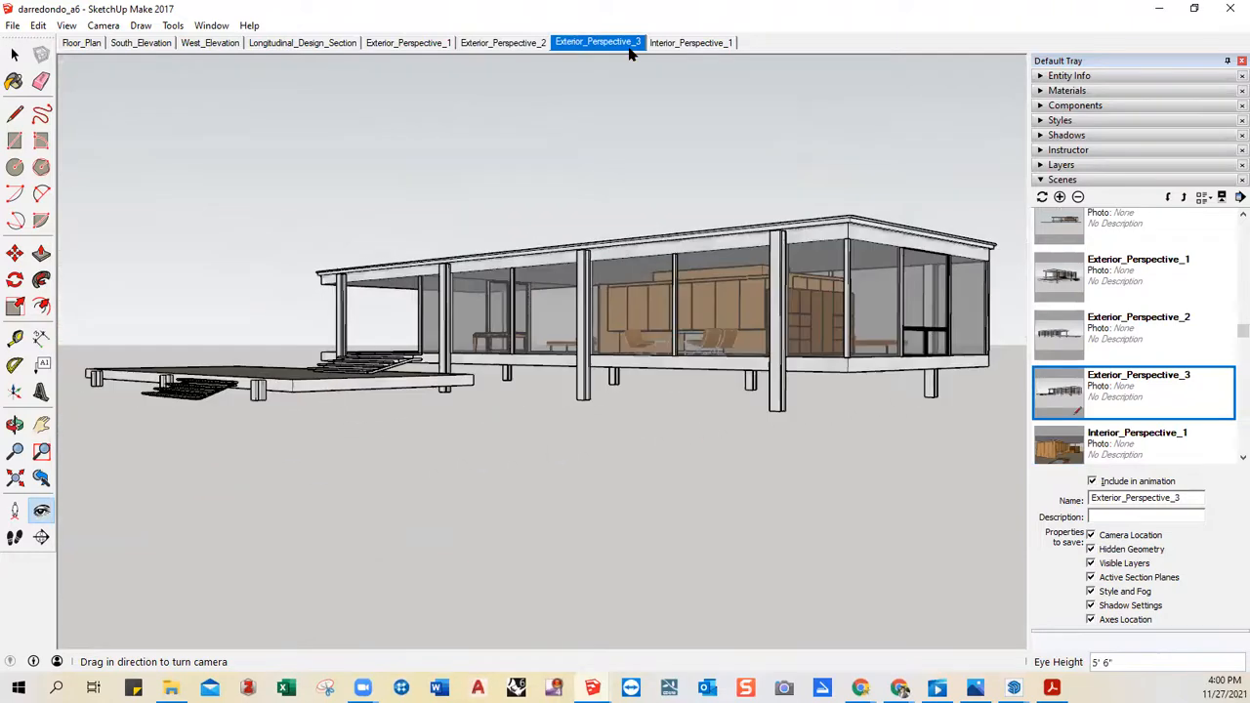
- Show the Exterior_Perspective_2 scene and unhide the last hidden geometry, the glass enclosing the house
left_click(501, 43)
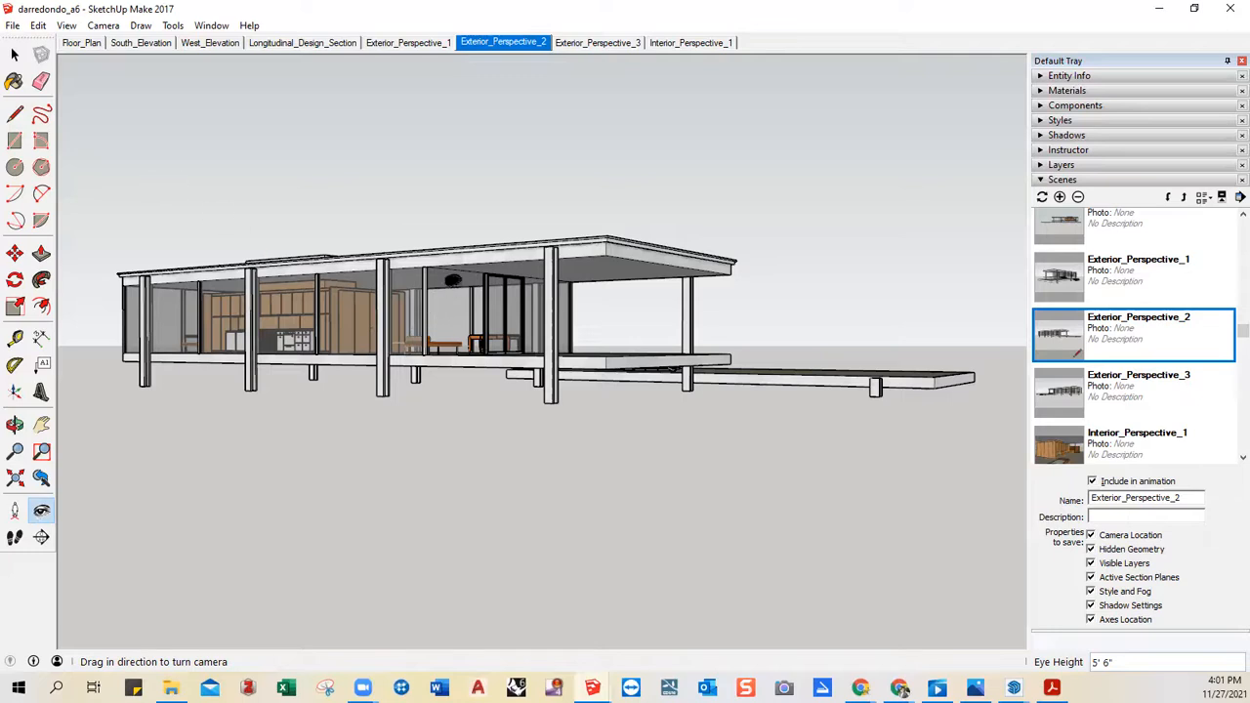
left_click(67, 25)
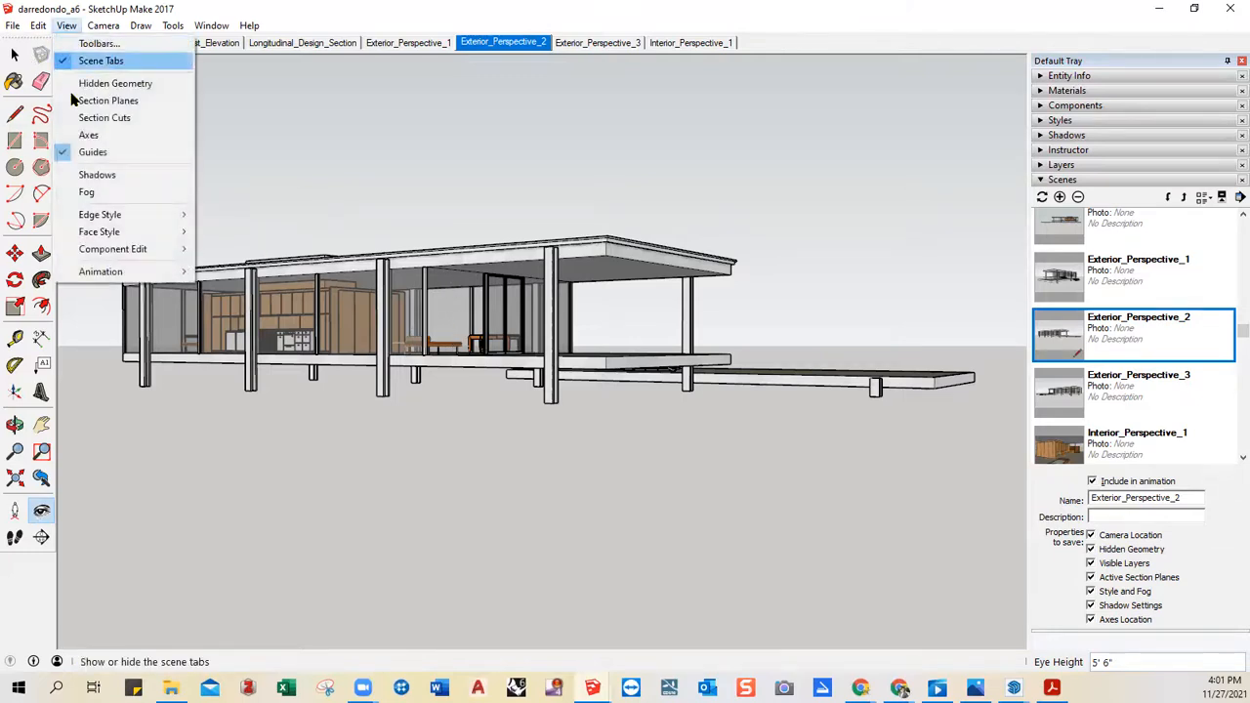
mouse_move(38, 25)
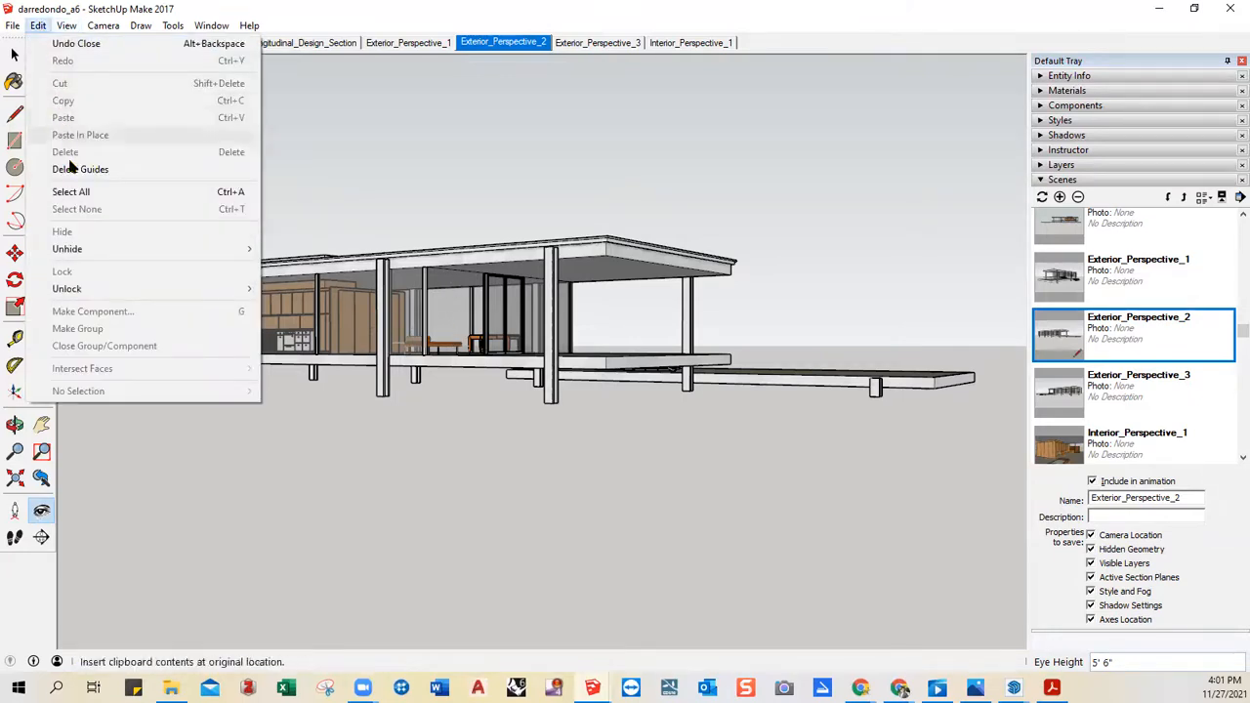
mouse_move(88, 249)
left_click(292, 267)
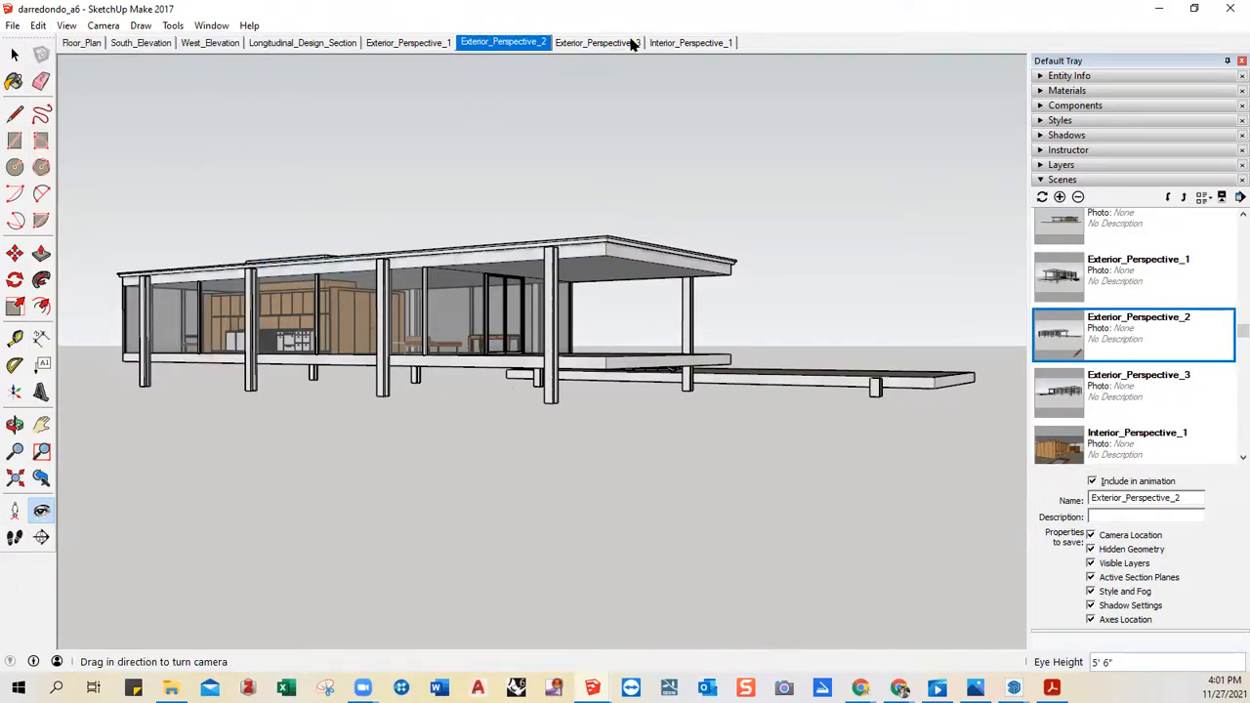
- Compare the views saved in Exterior_Perspective_1 and Exterior_Perspective_2
left_click(411, 43)
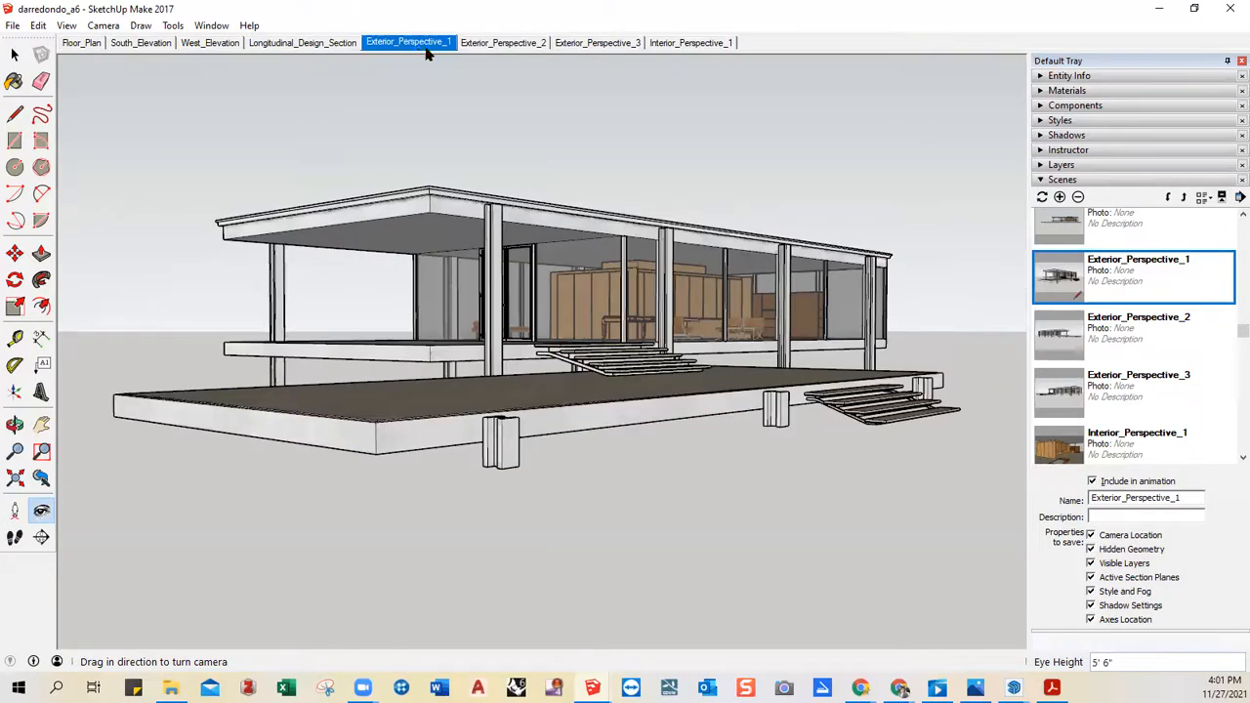
left_click(523, 49)
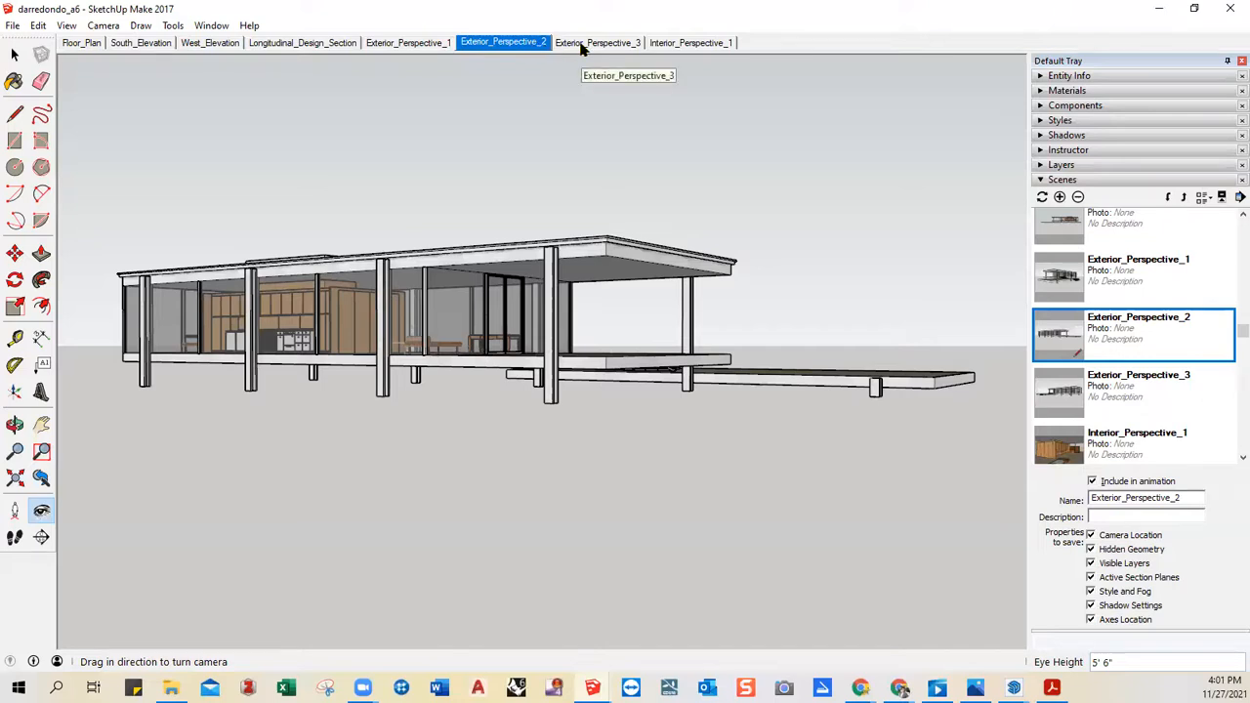
right_click(426, 49)
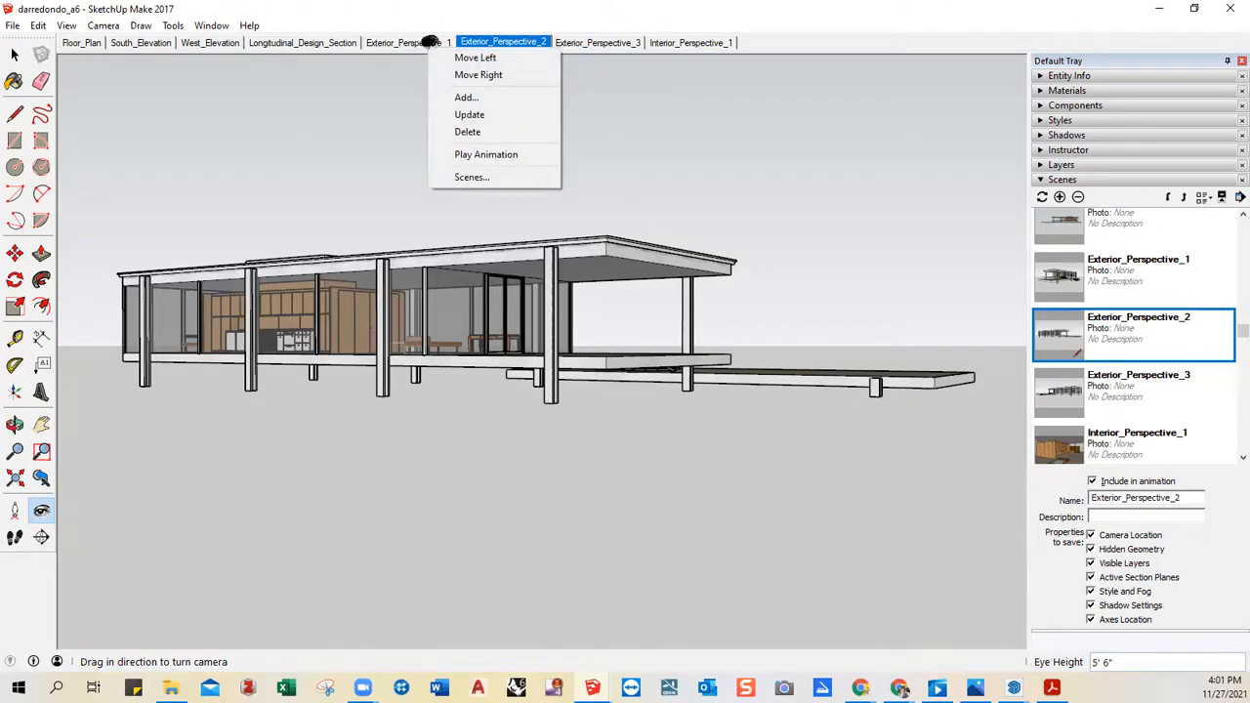
- Rename the scene Exterior_Perspective_1 as Exterior_Perspective_extra
left_click(409, 46)
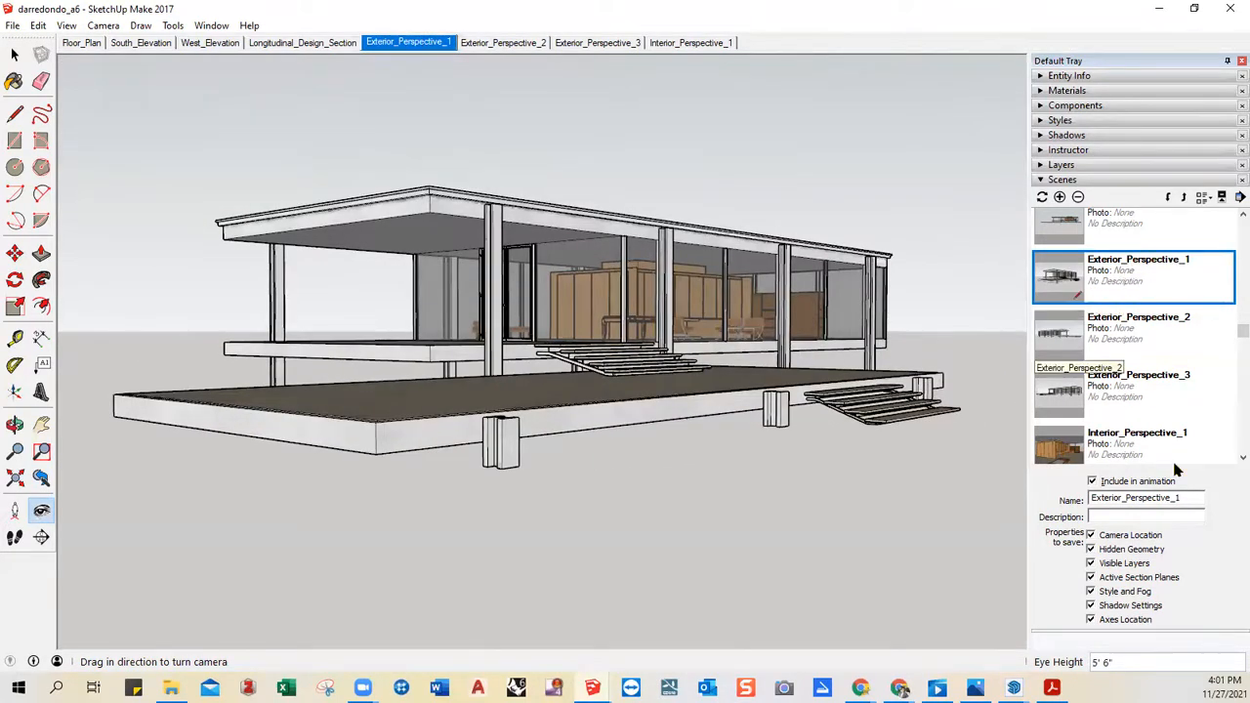
left_click_drag(1188, 498, 1175, 498)
left_click(1177, 498)
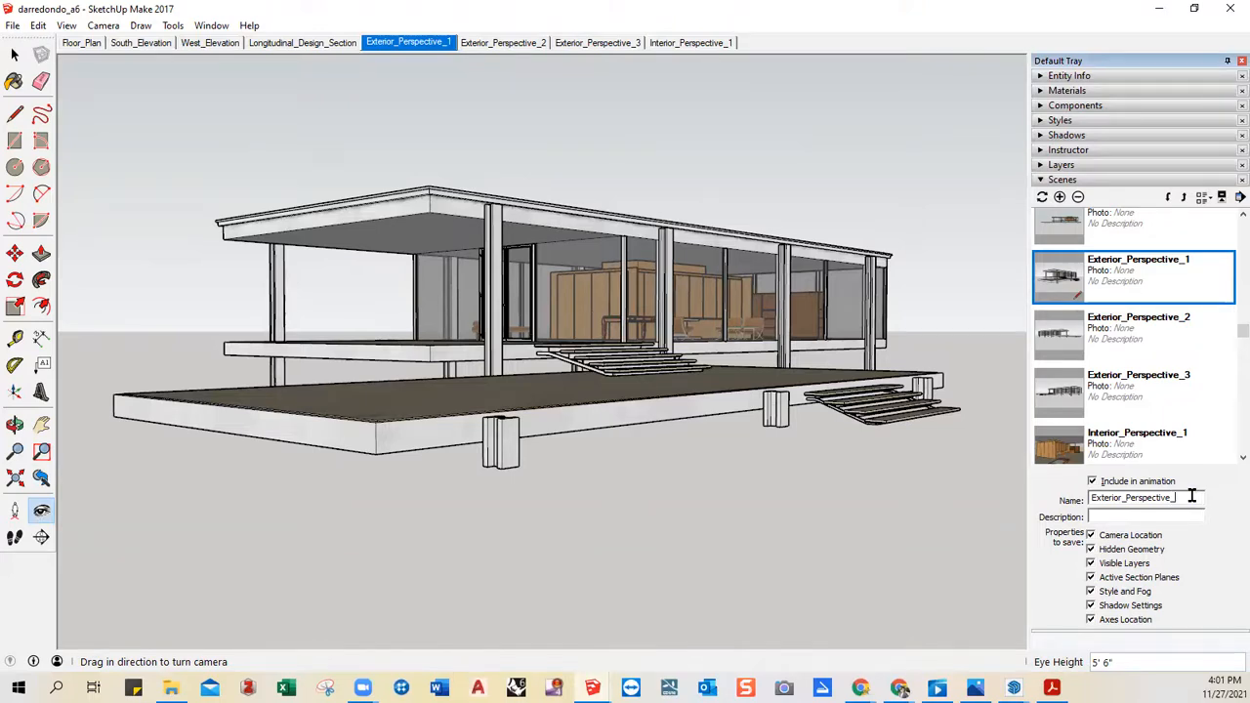
key("Return")
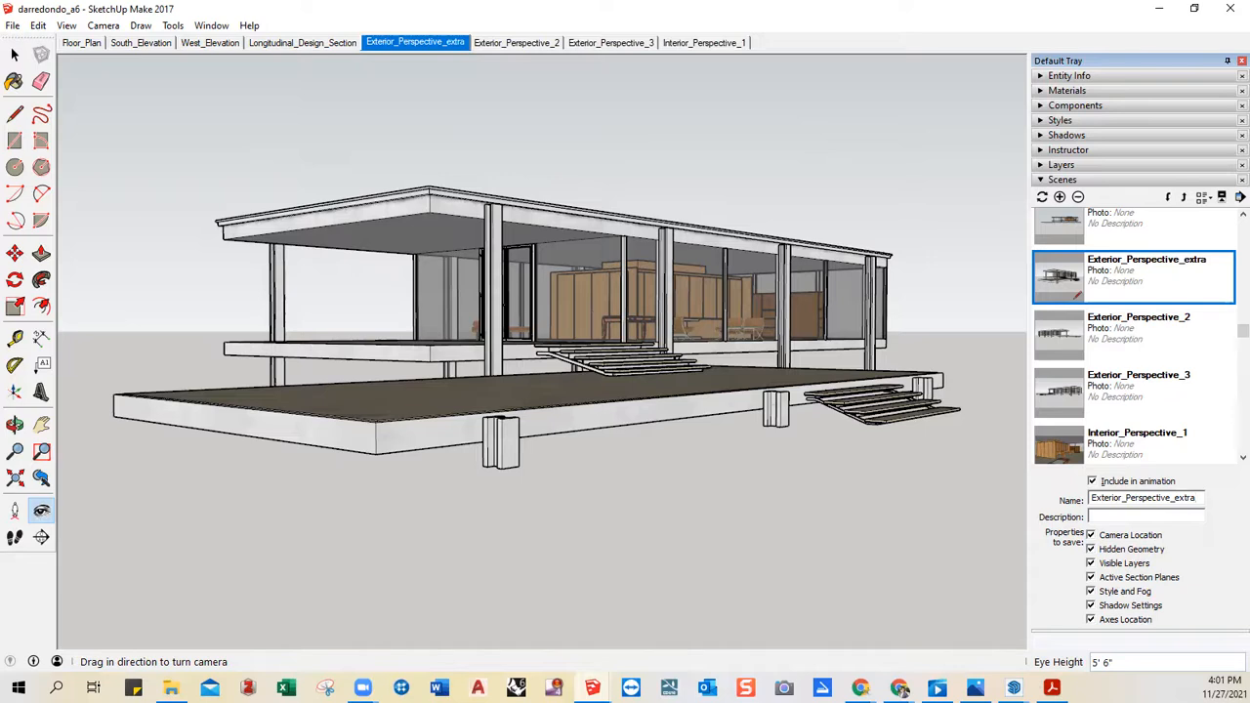
- Rename the scene Exterior_Perspective_3 as Exterior_Perspective_1
left_click(1113, 390)
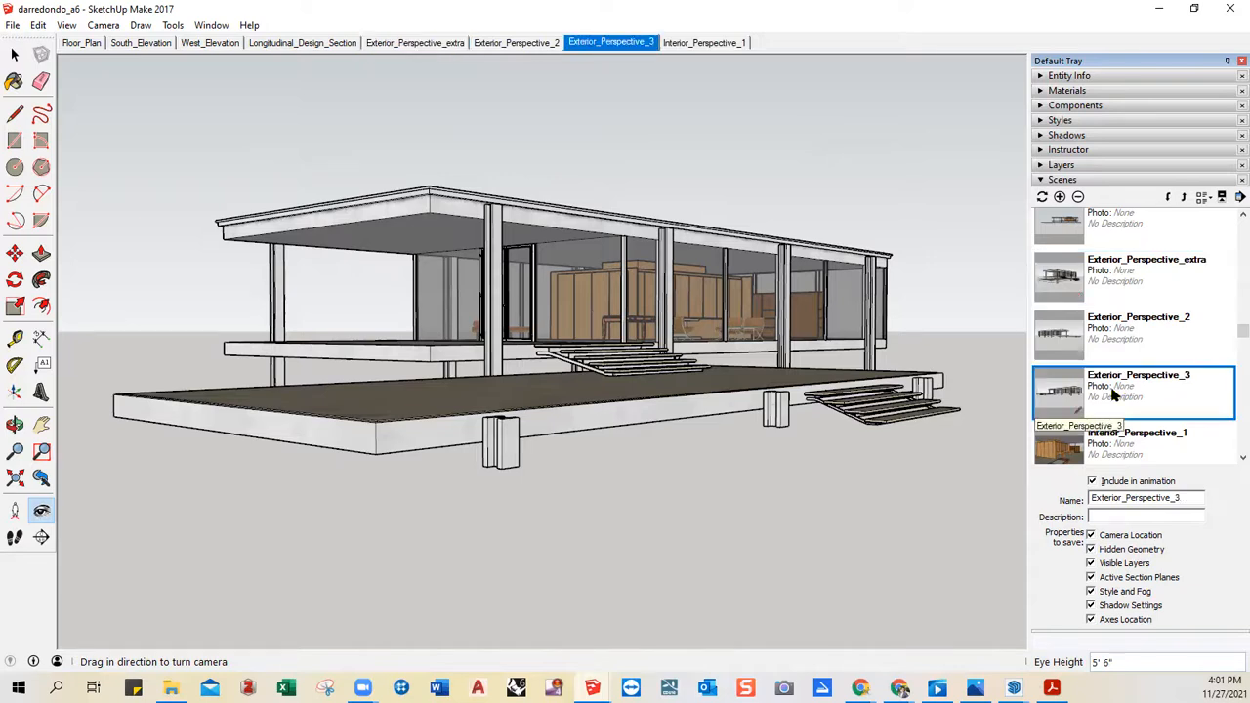
left_click(1183, 498)
key("BackSpace")
type("1")
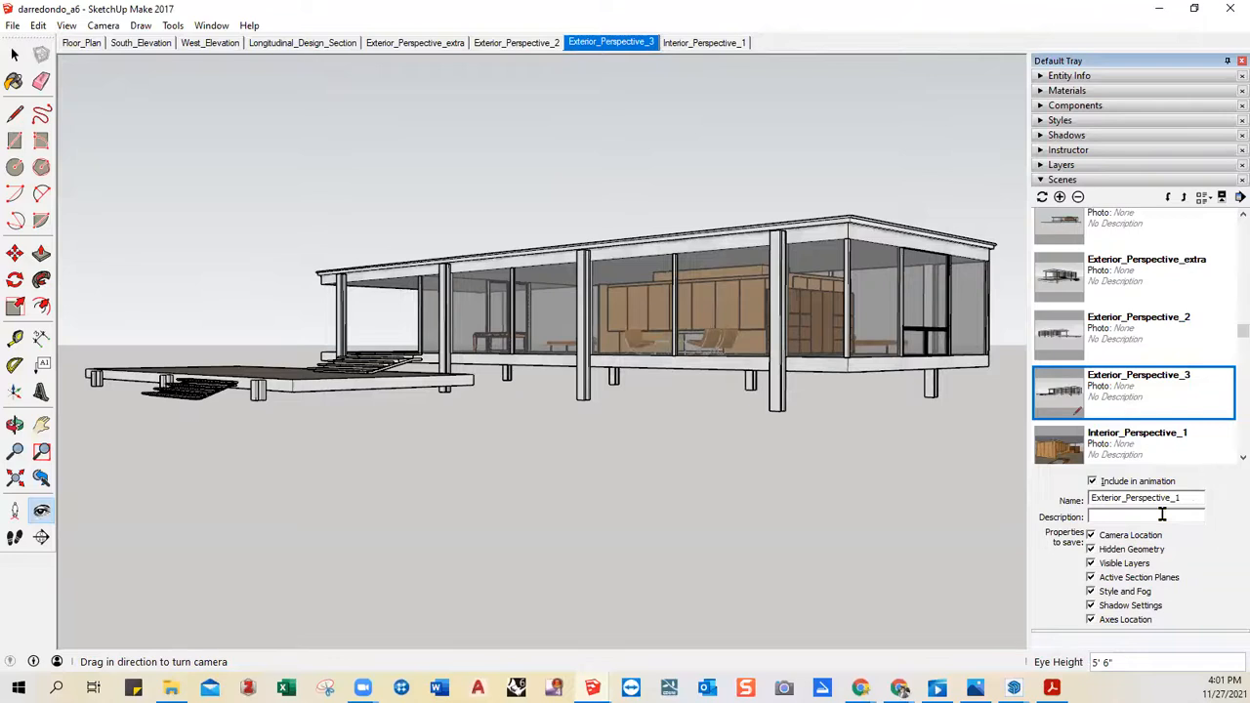
left_click(1132, 336)
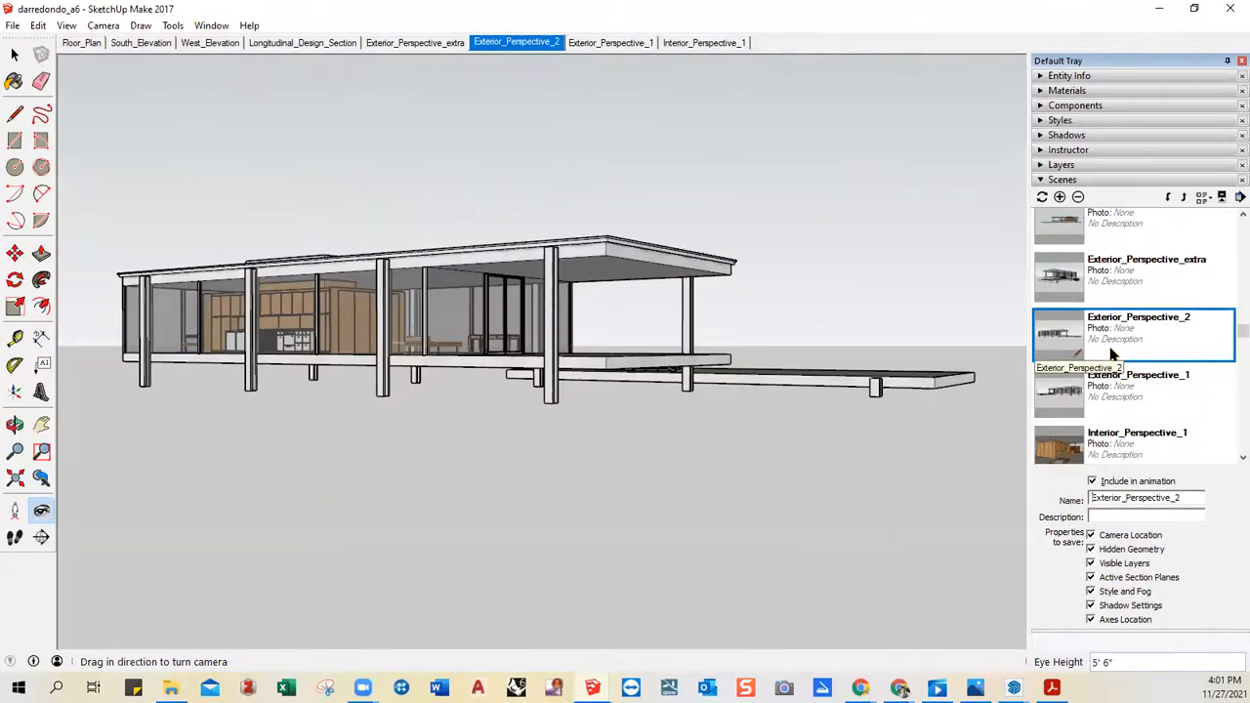
- Export the renamed Exterior_Perspective_1 scene as a JPEG, replacing the existing exterior_perspective_1 image in the Drawings folder
left_click(1100, 390)
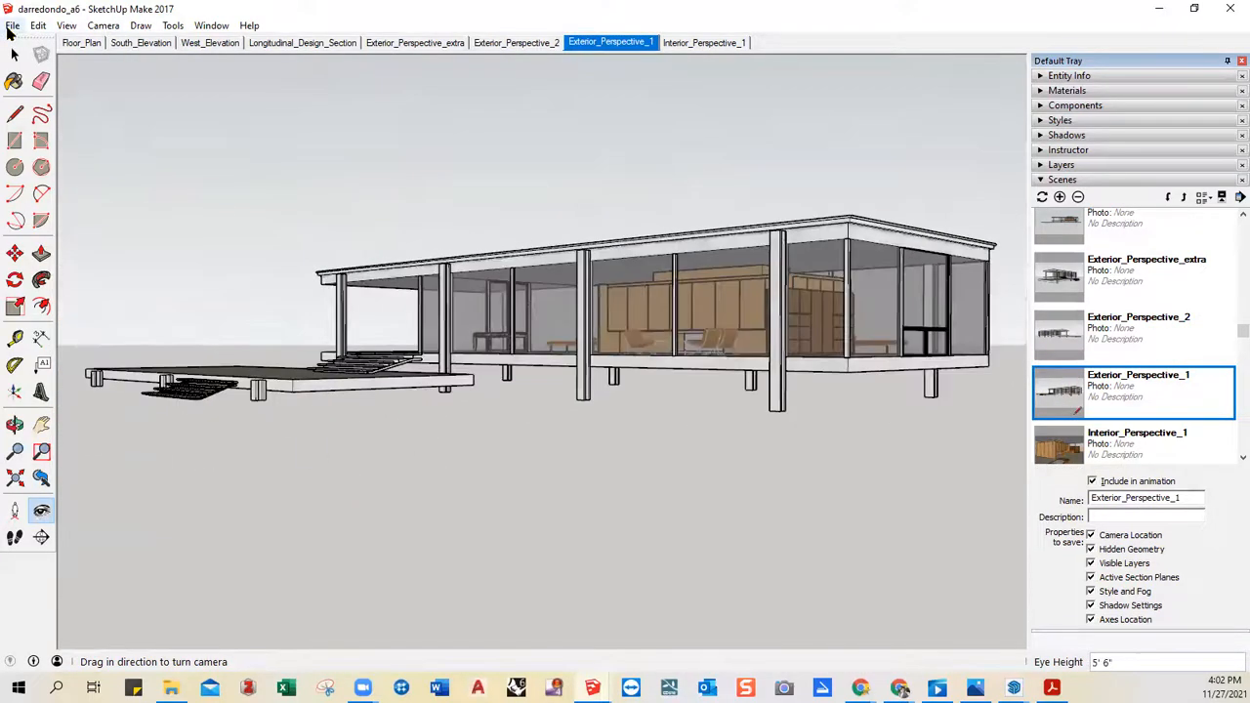
left_click(12, 25)
mouse_move(47, 249)
left_click(302, 269)
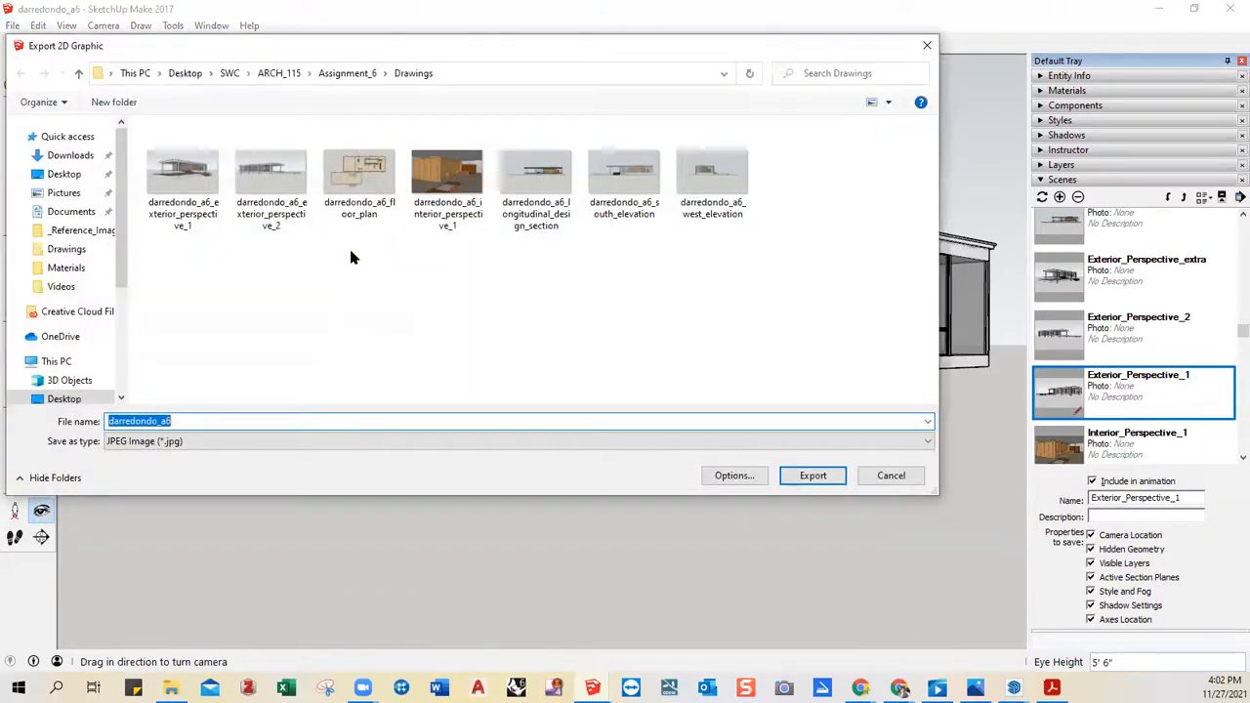
left_click(180, 213)
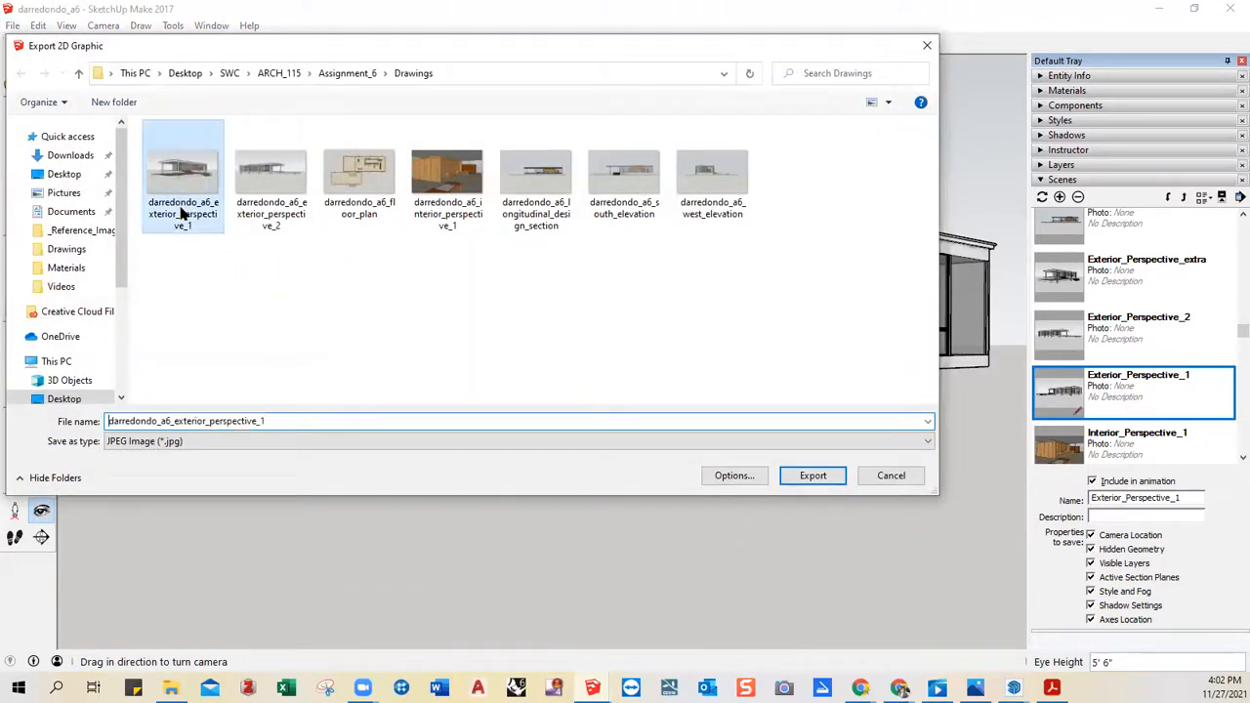
left_click(810, 478)
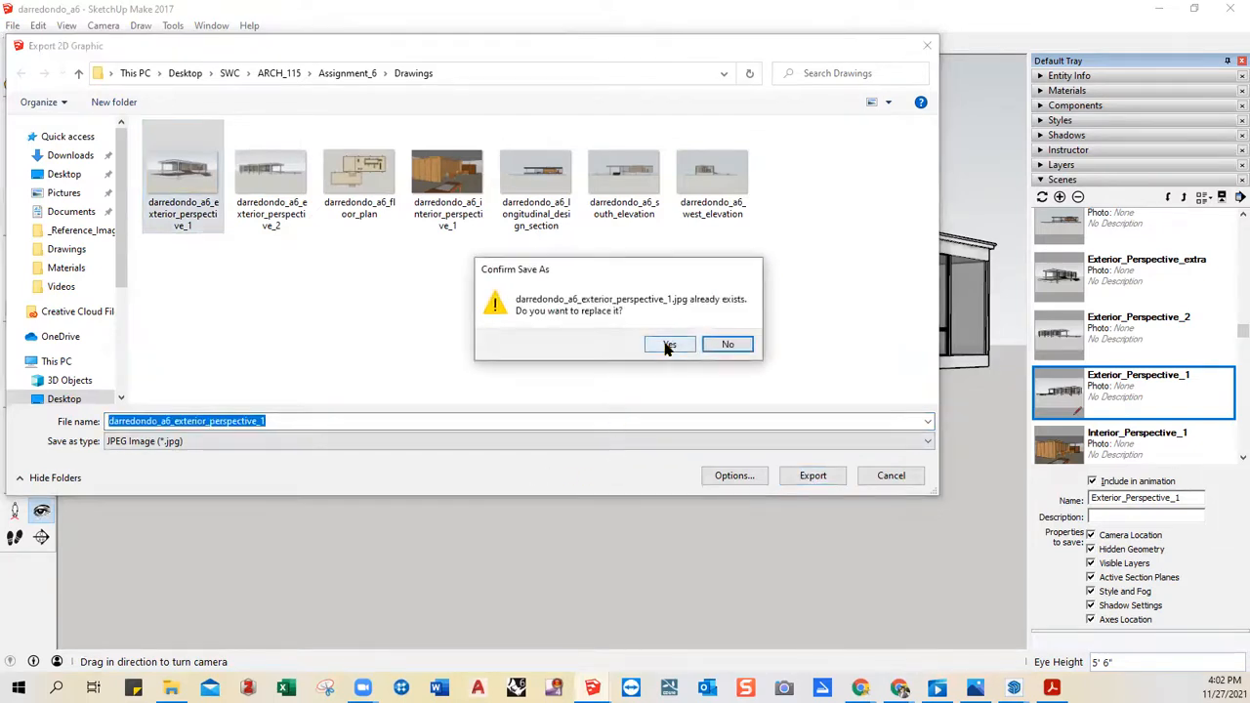
left_click(665, 347)
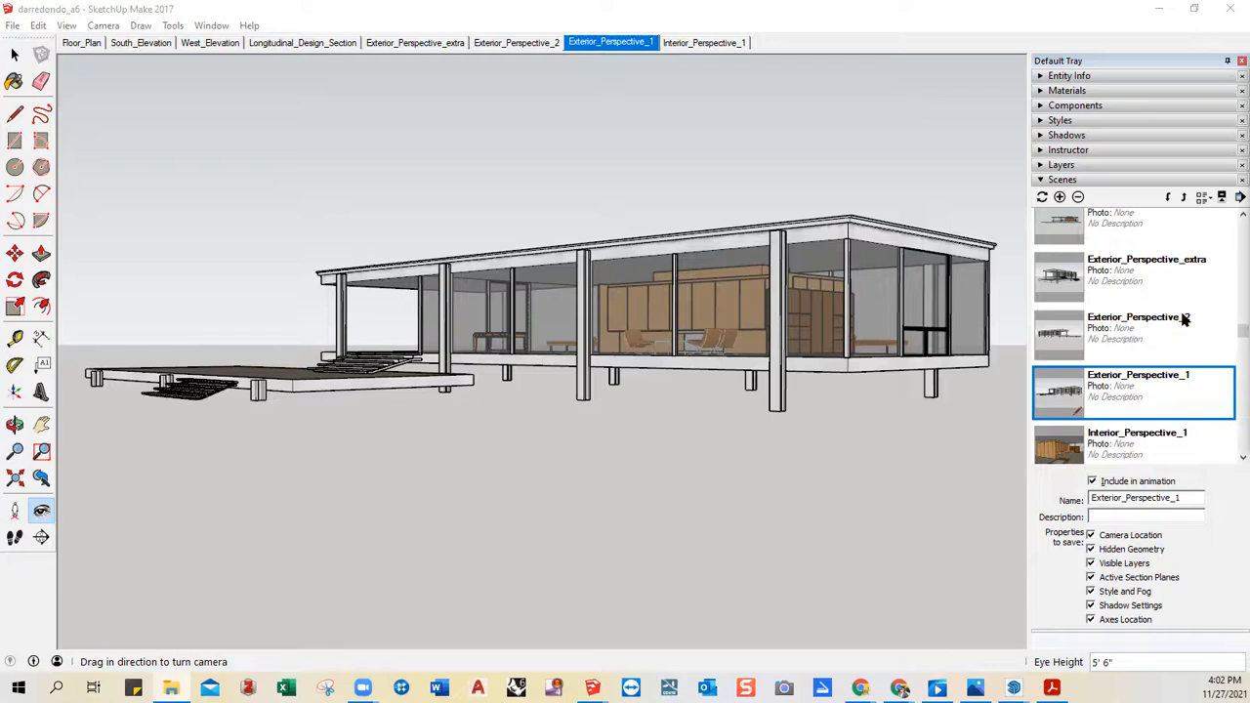
- Switch to File Explorer
left_click(13, 26)
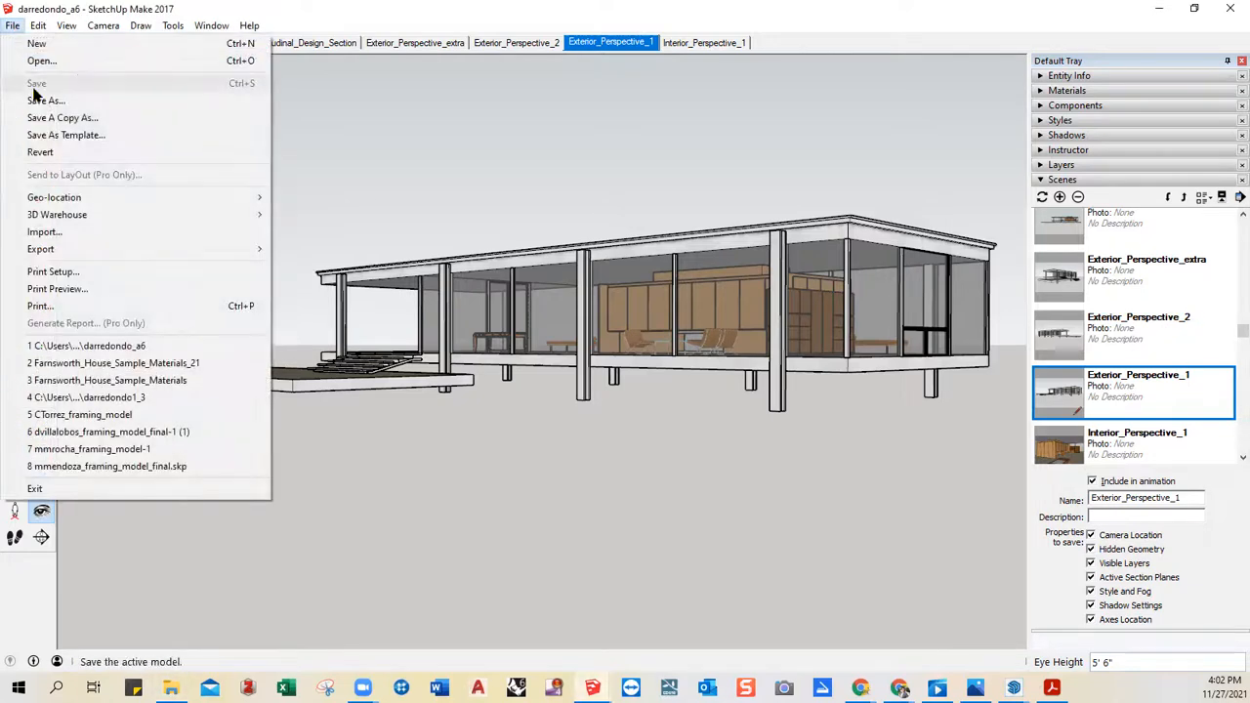
left_click(941, 8)
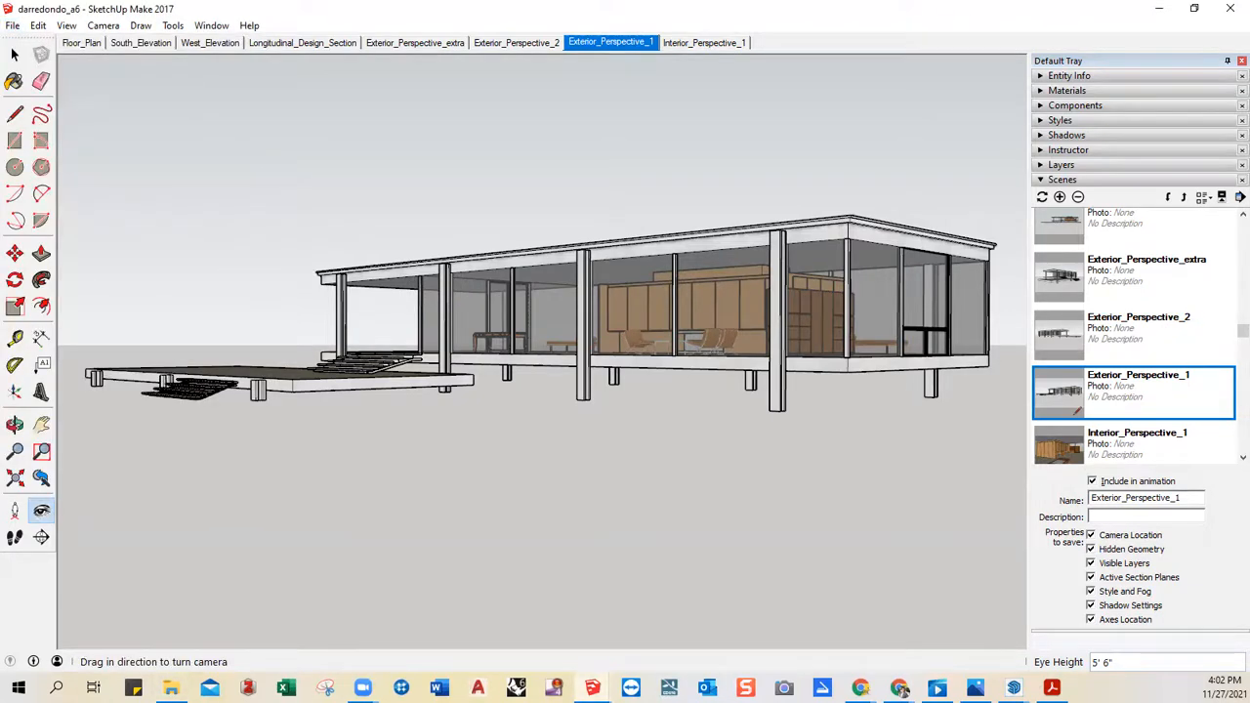
left_click(171, 688)
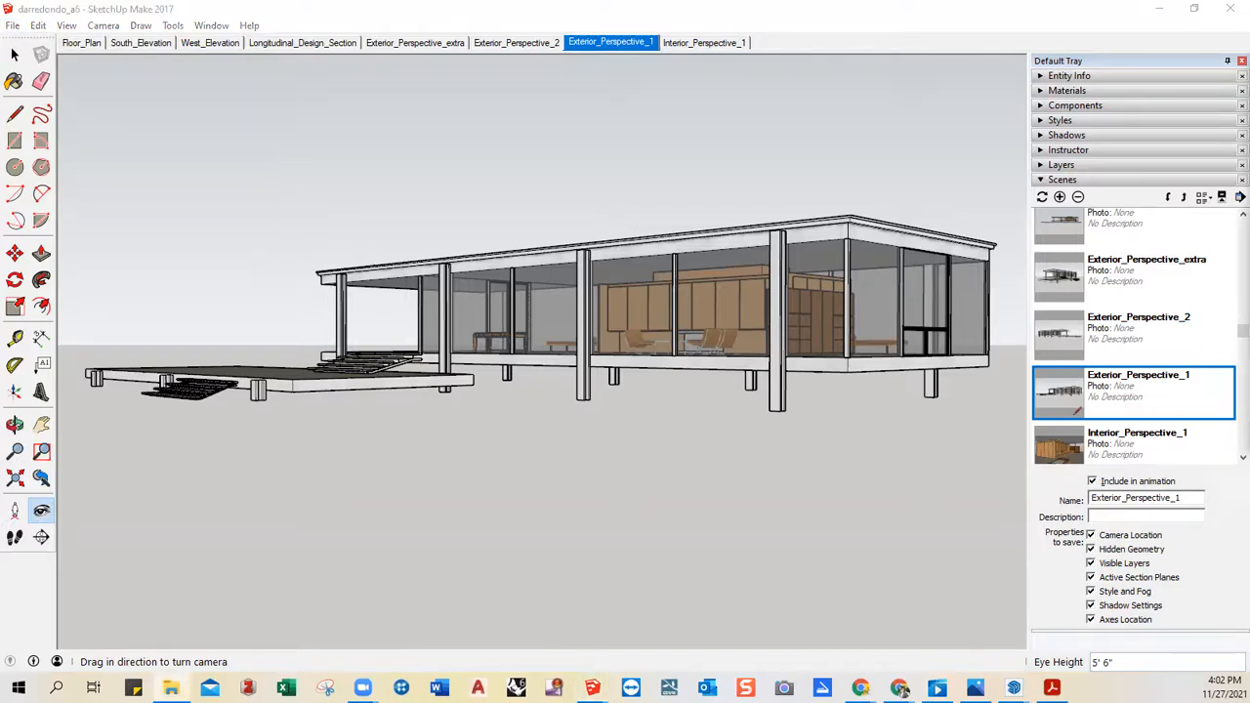